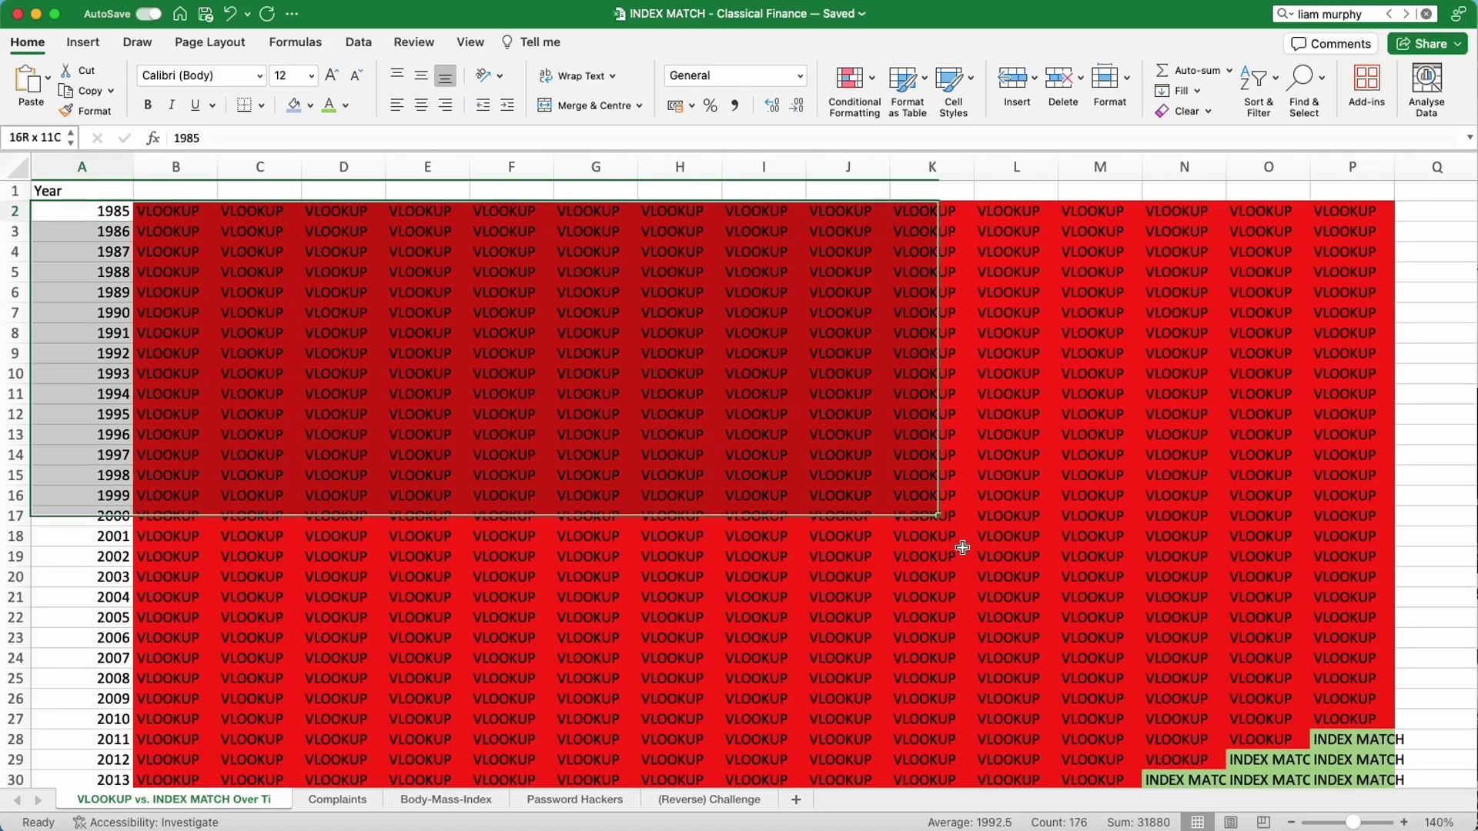
Select and then clear the 2025 + Beyond row on the current sheet.
{"action": "left_click", "coordinate": [1070, 664]}
{"action": "scroll", "coordinate": [1033, 645], "scroll_direction": "down", "scroll_amount": 4}
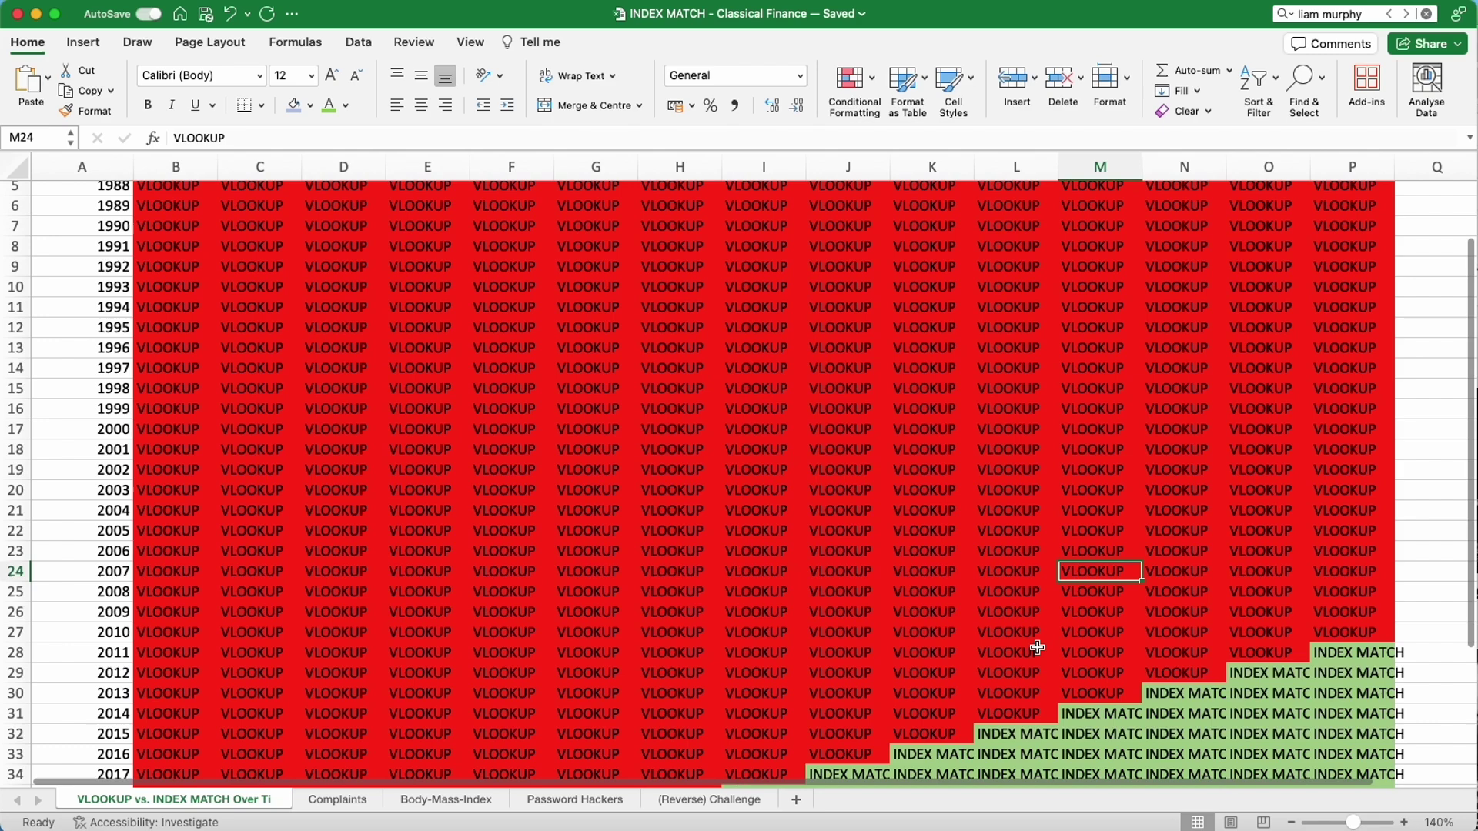
{"action": "scroll", "coordinate": [1037, 648], "scroll_direction": "down", "scroll_amount": 15}
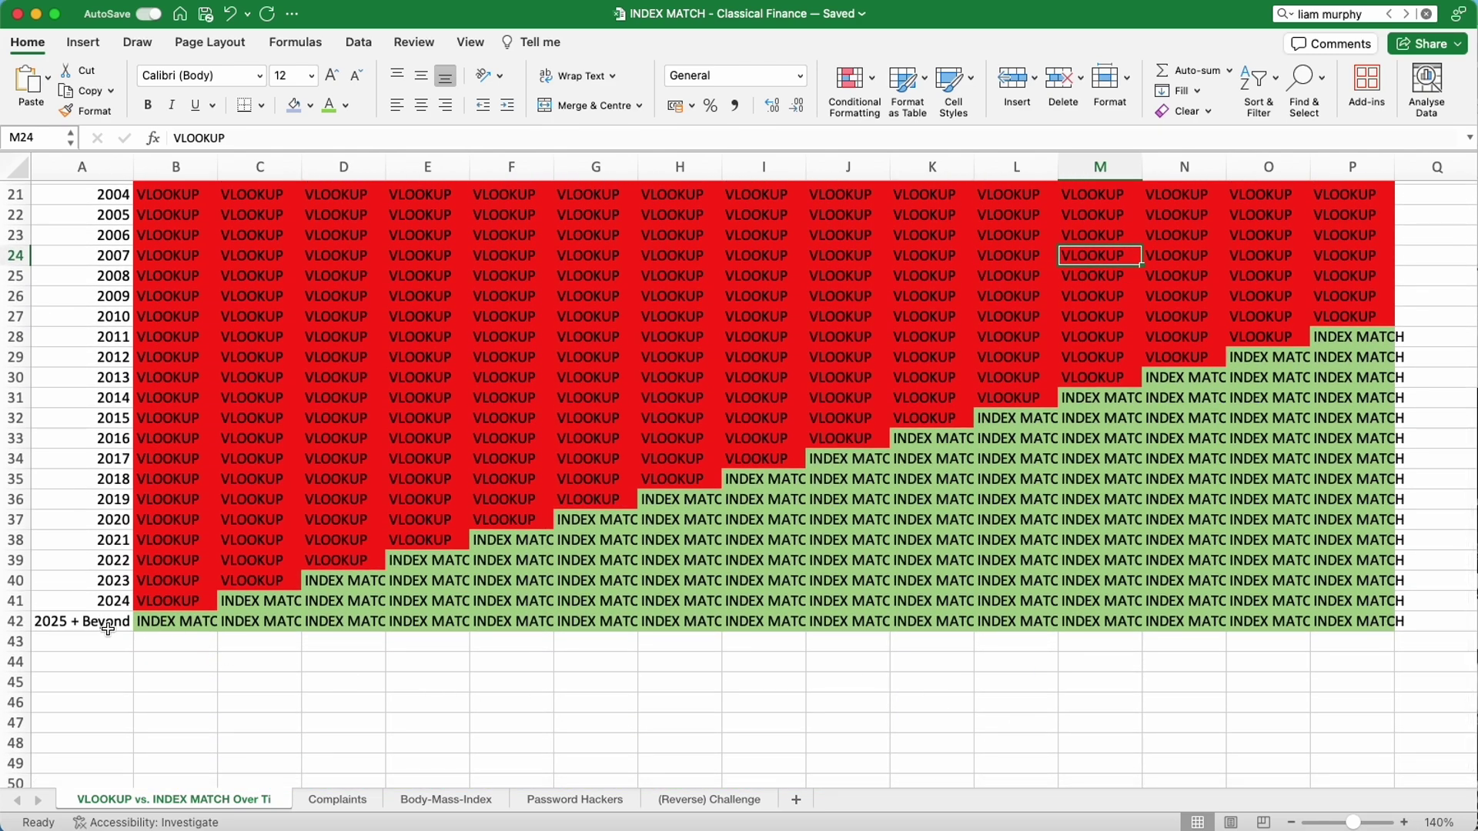
{"action": "left_click_drag", "start_coordinate": [108, 630], "coordinate": [1344, 627]}
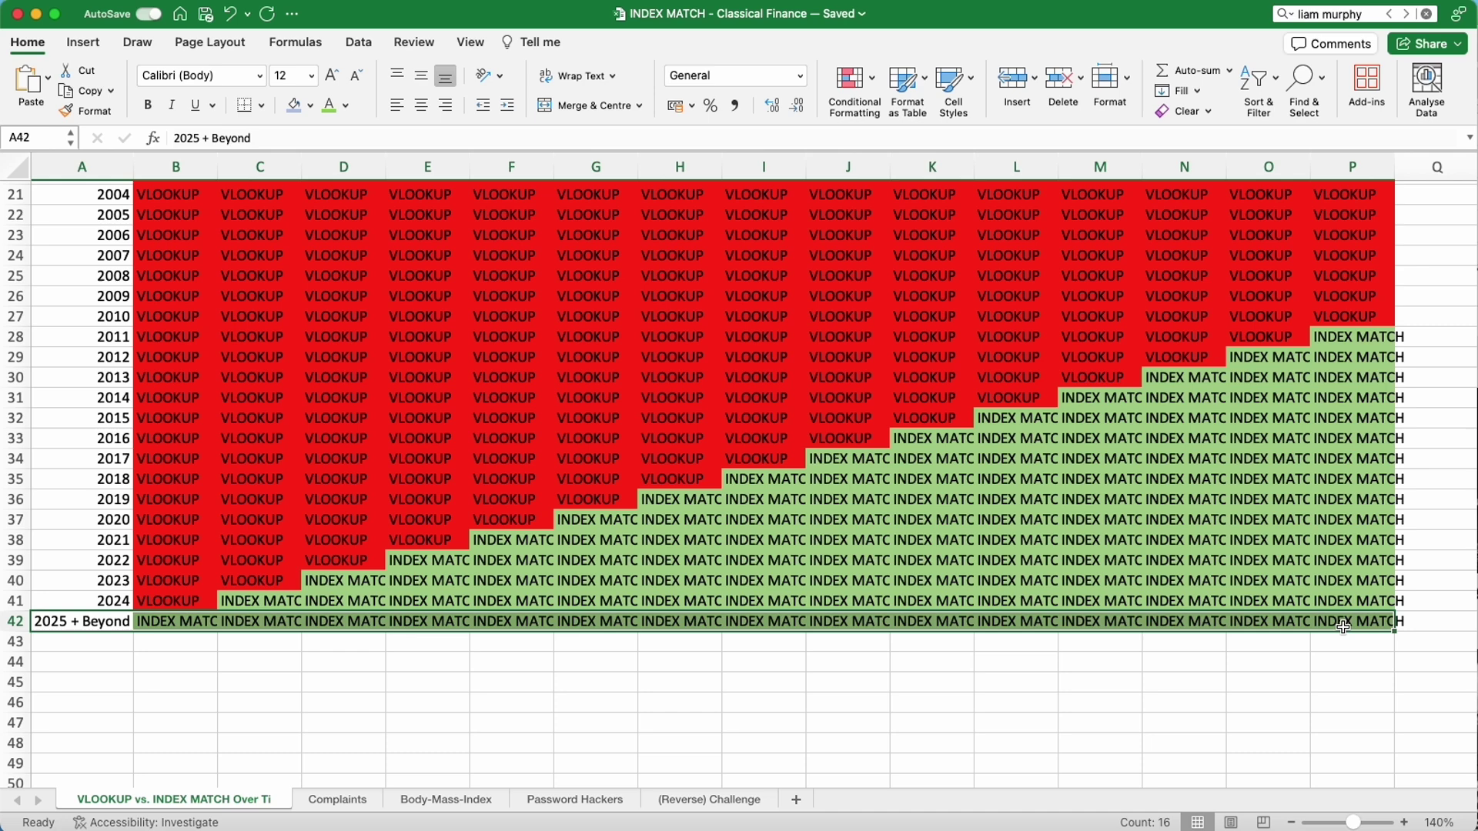
{"action": "left_click", "coordinate": [1250, 645]}
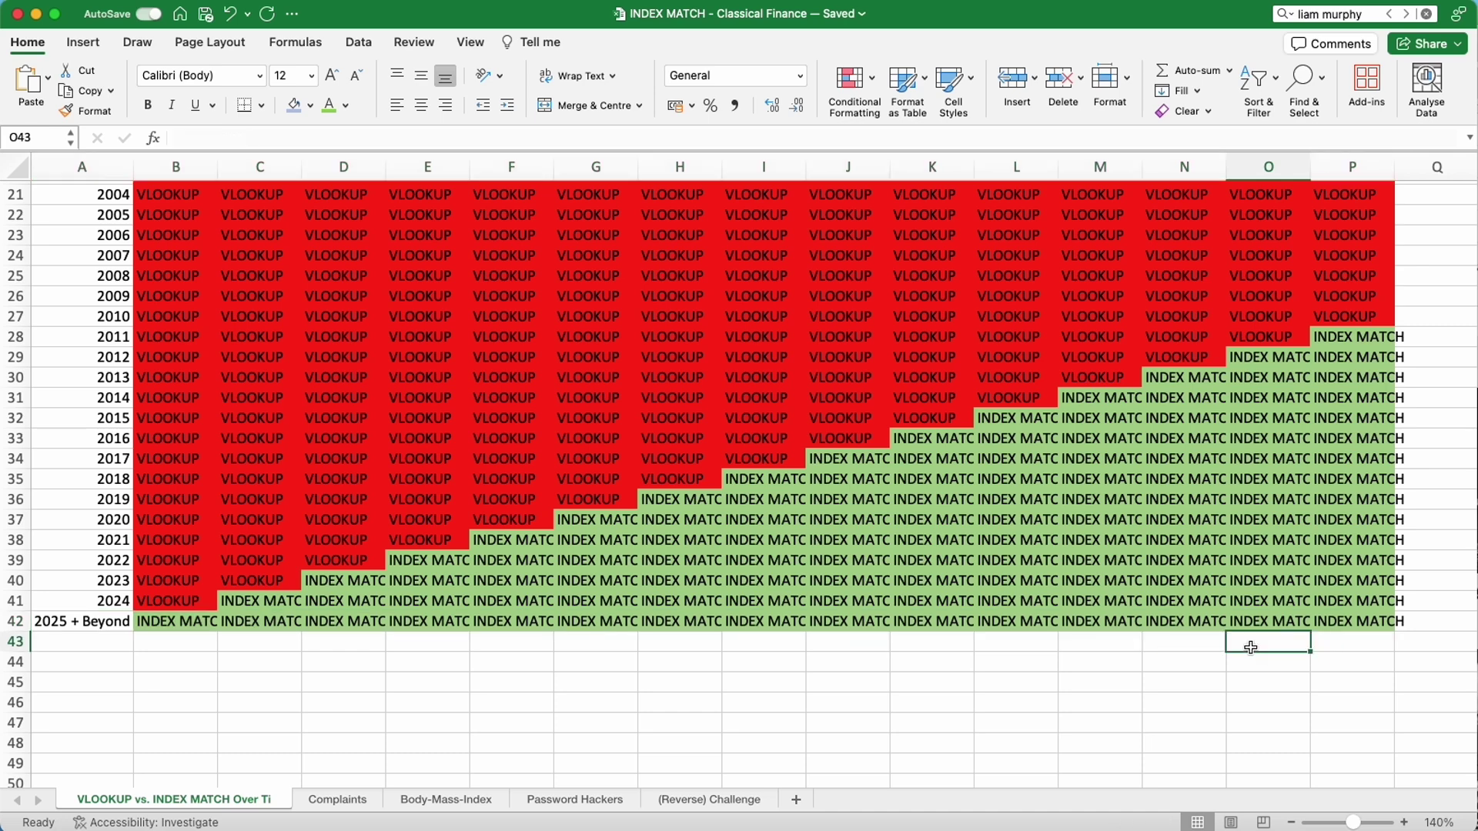
Switch to the Complaints sheet and highlight the Complaint and Salary columns down to row 13.
{"action": "left_click", "coordinate": [337, 799]}
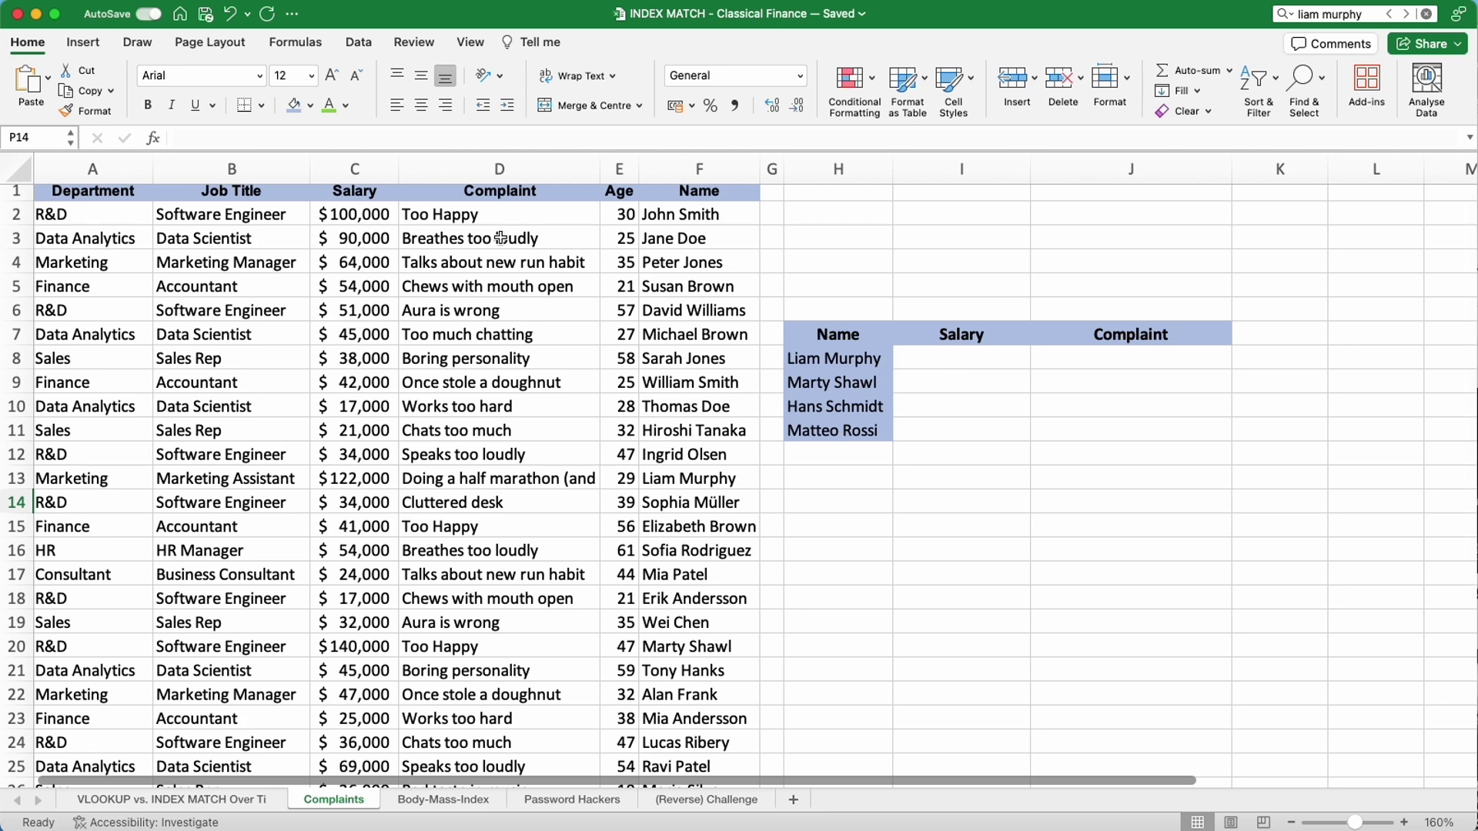
{"action": "scroll", "coordinate": [500, 238], "scroll_direction": "up", "scroll_amount": 1}
{"action": "left_click_drag", "start_coordinate": [494, 208], "coordinate": [509, 489]}
{"action": "left_click_drag", "start_coordinate": [368, 199], "coordinate": [368, 485]}
Enter =VLOOKUP(H8,A1:F37,3) in I8, returning $17,000, and compare it with the row 13 record.
{"action": "left_click", "coordinate": [970, 369]}
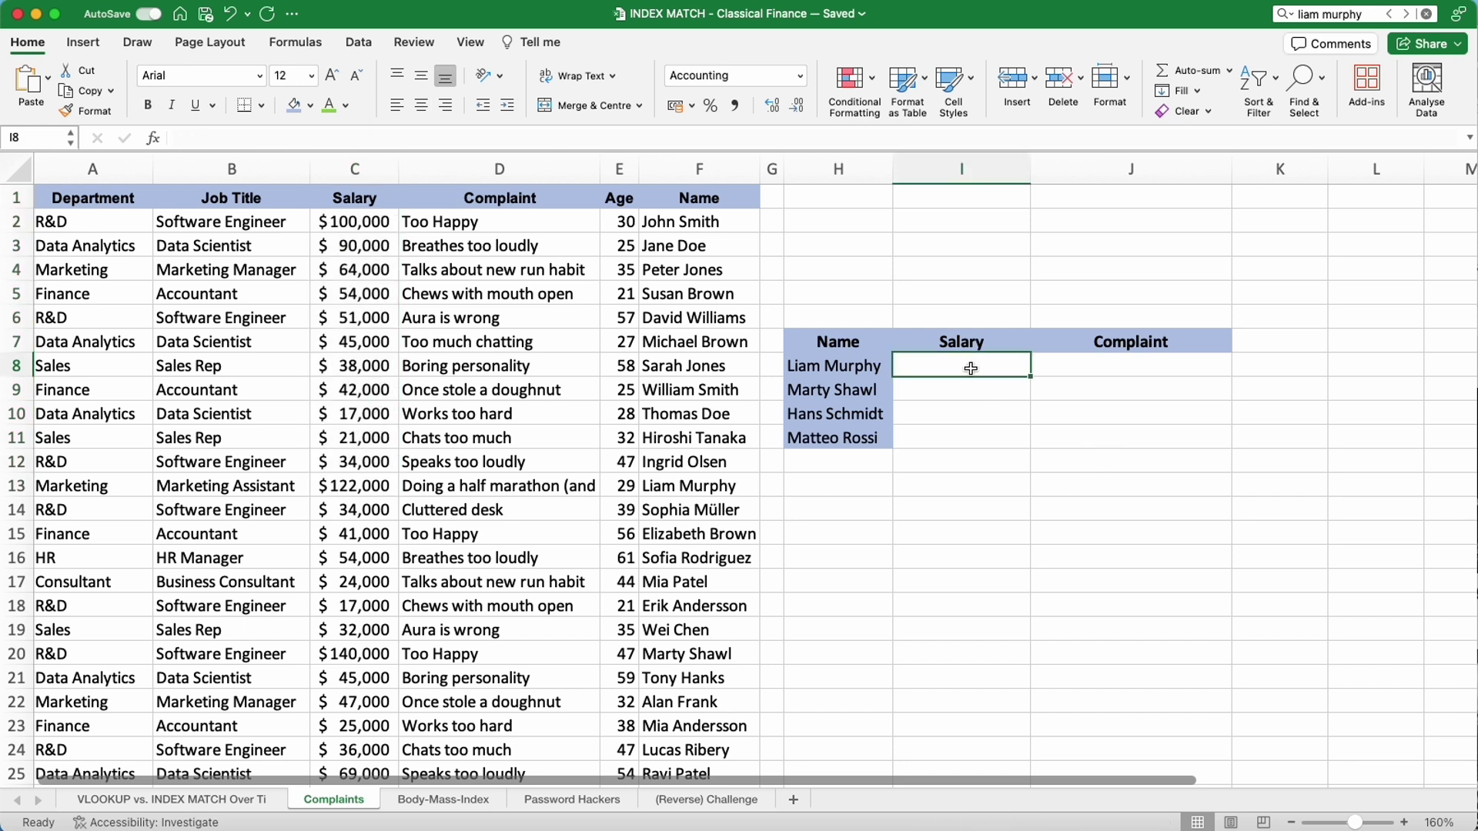
{"action": "type", "text": "=VL"}
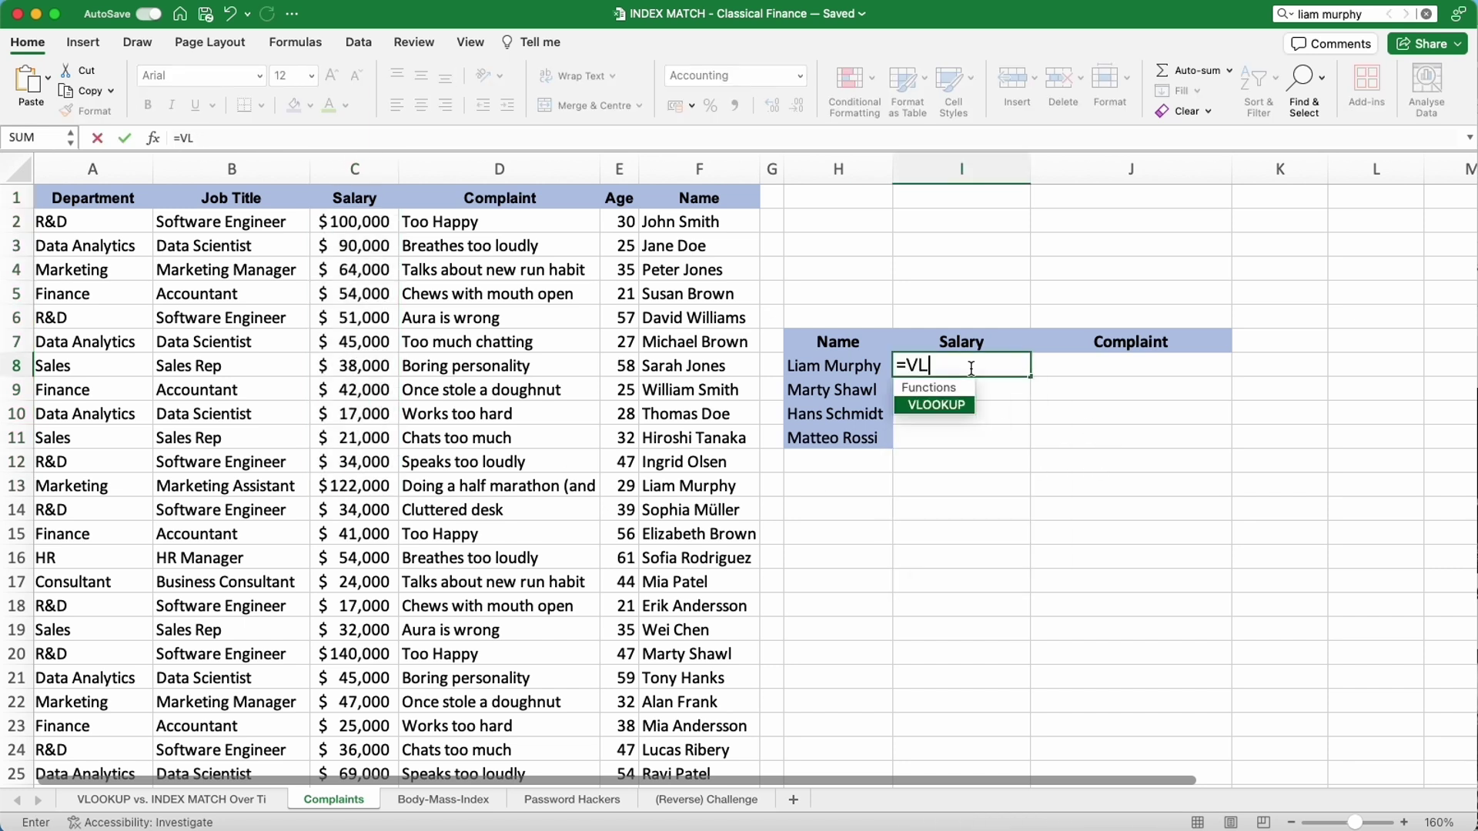
{"action": "type", "text": "OOKUP("}
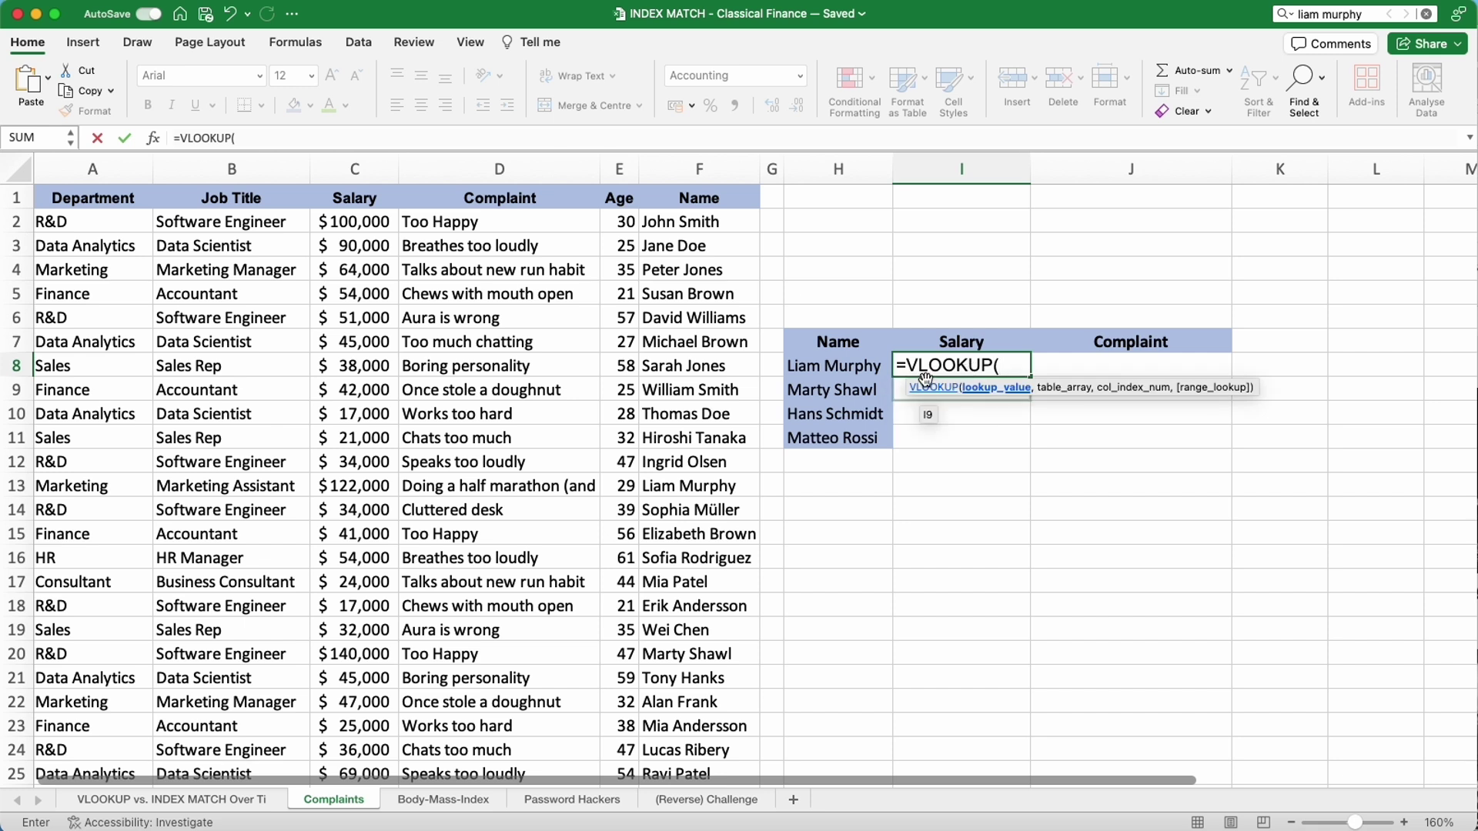
{"action": "left_click", "coordinate": [841, 368]}
{"action": "type", "text": ","}
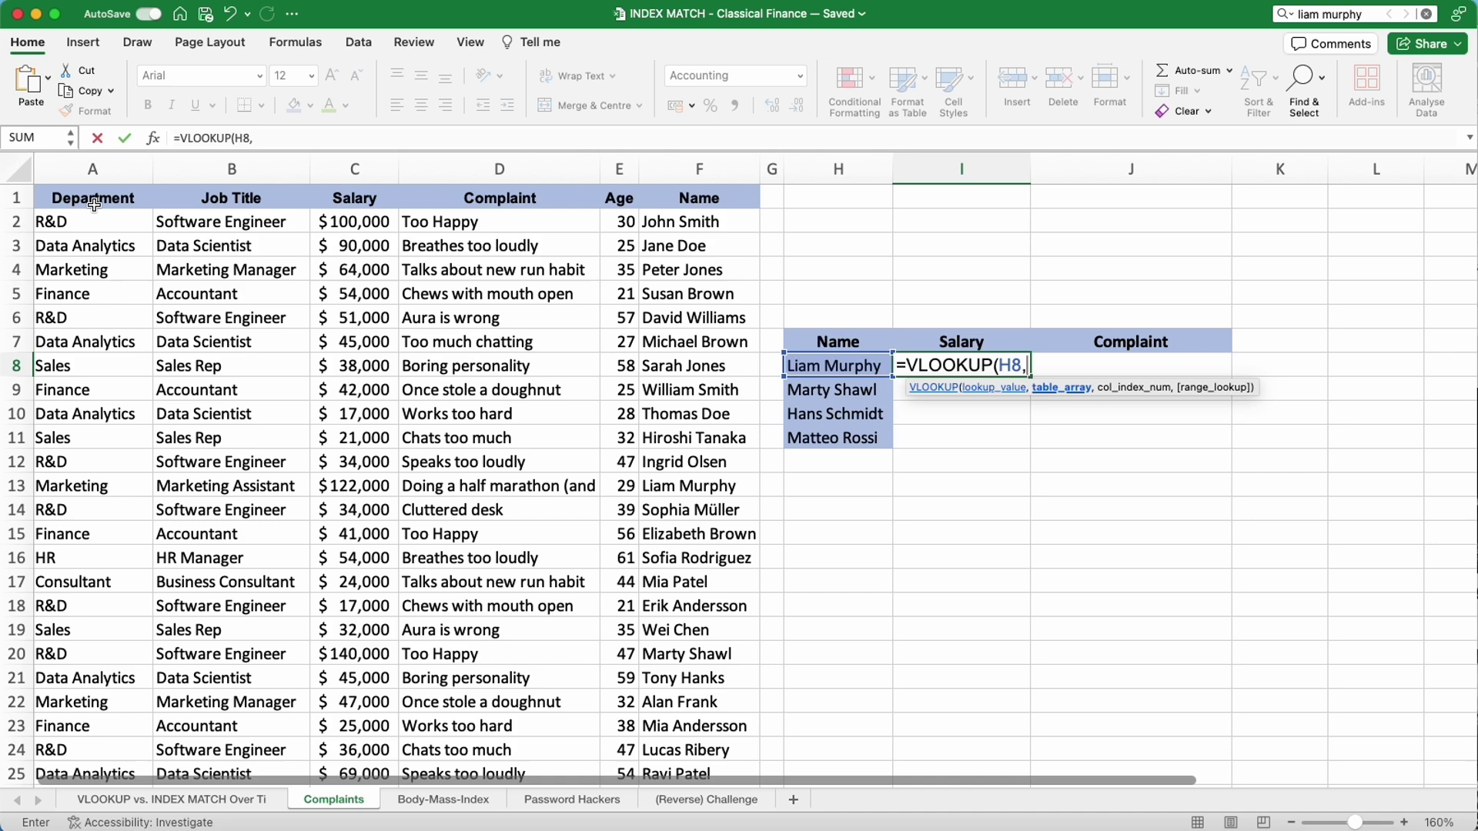
{"action": "left_click_drag", "start_coordinate": [94, 206], "coordinate": [733, 744]}
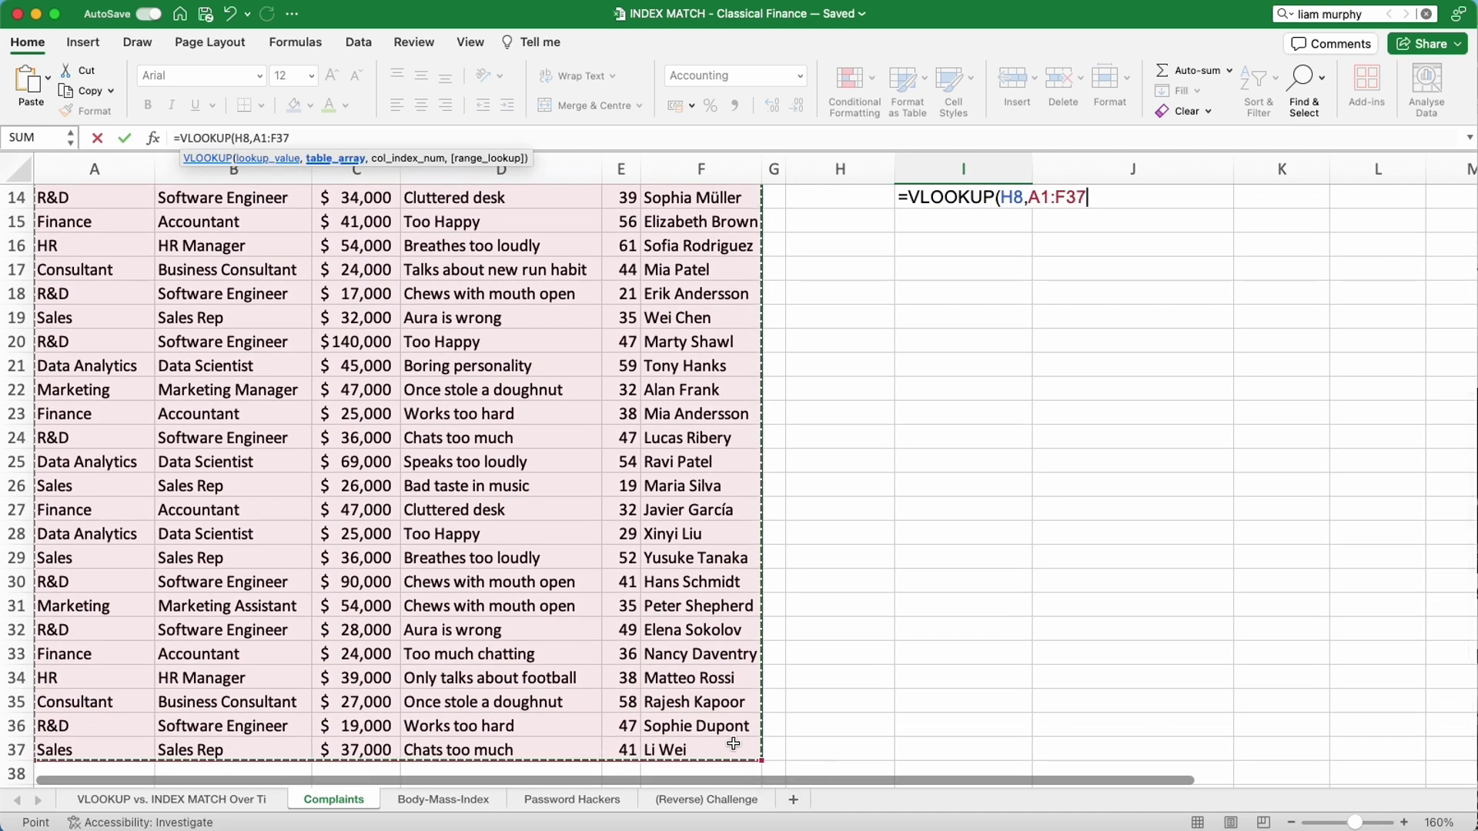
{"action": "type", "text": ","}
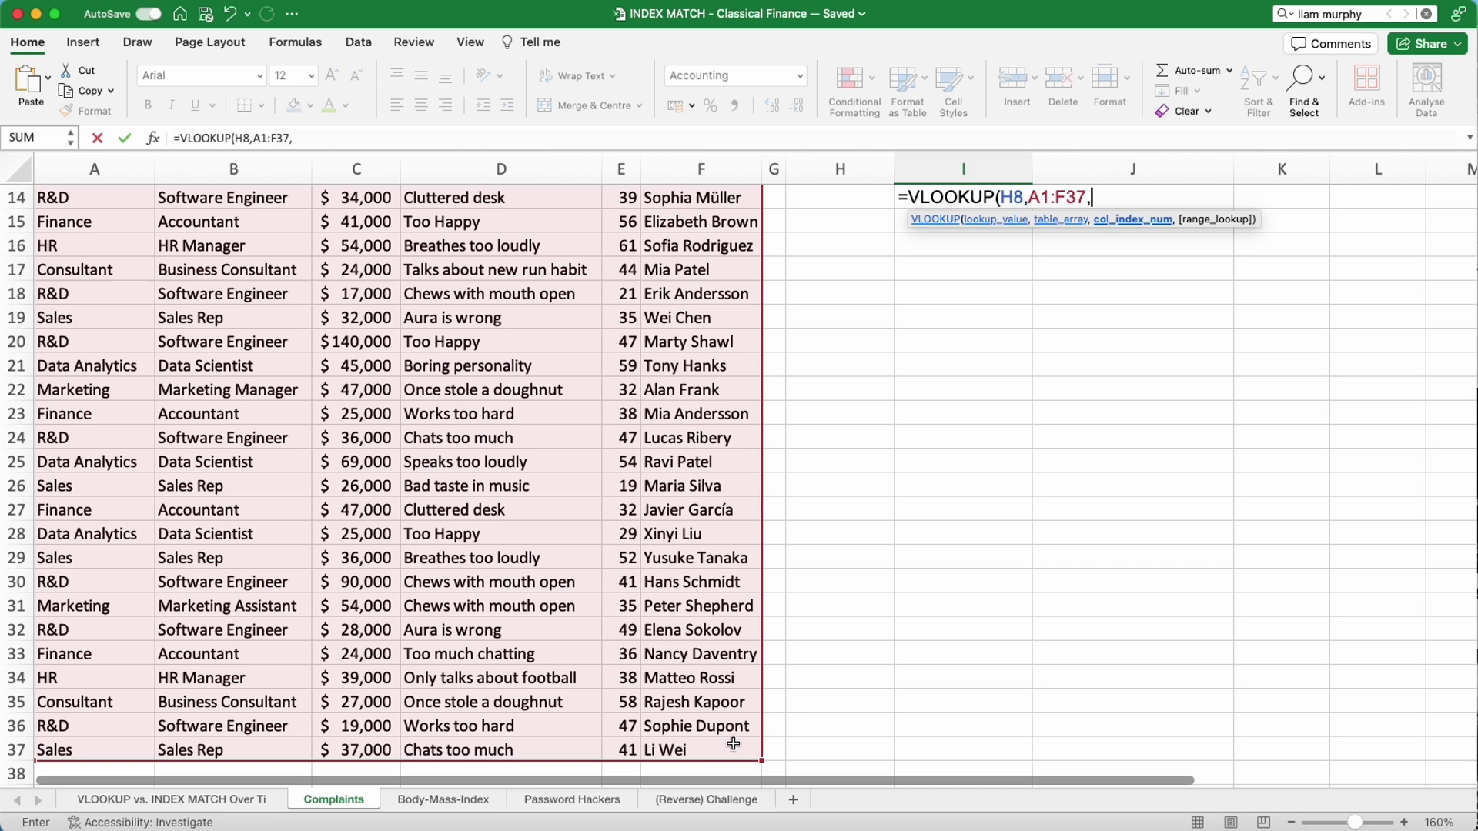
{"action": "type", "text": "3"}
{"action": "key", "text": "Return"}
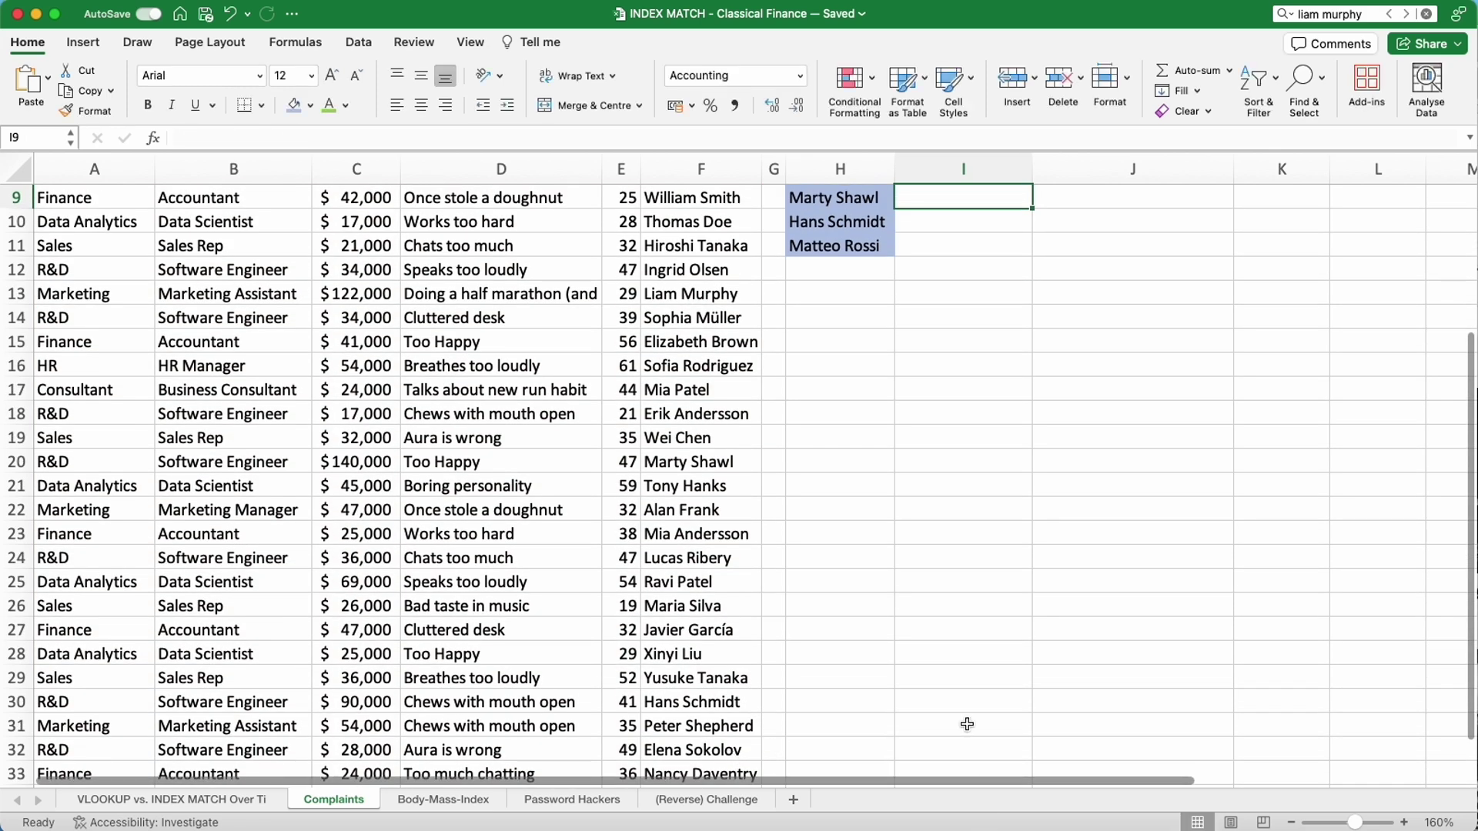
{"action": "scroll", "coordinate": [967, 725], "scroll_direction": "up", "scroll_amount": 4}
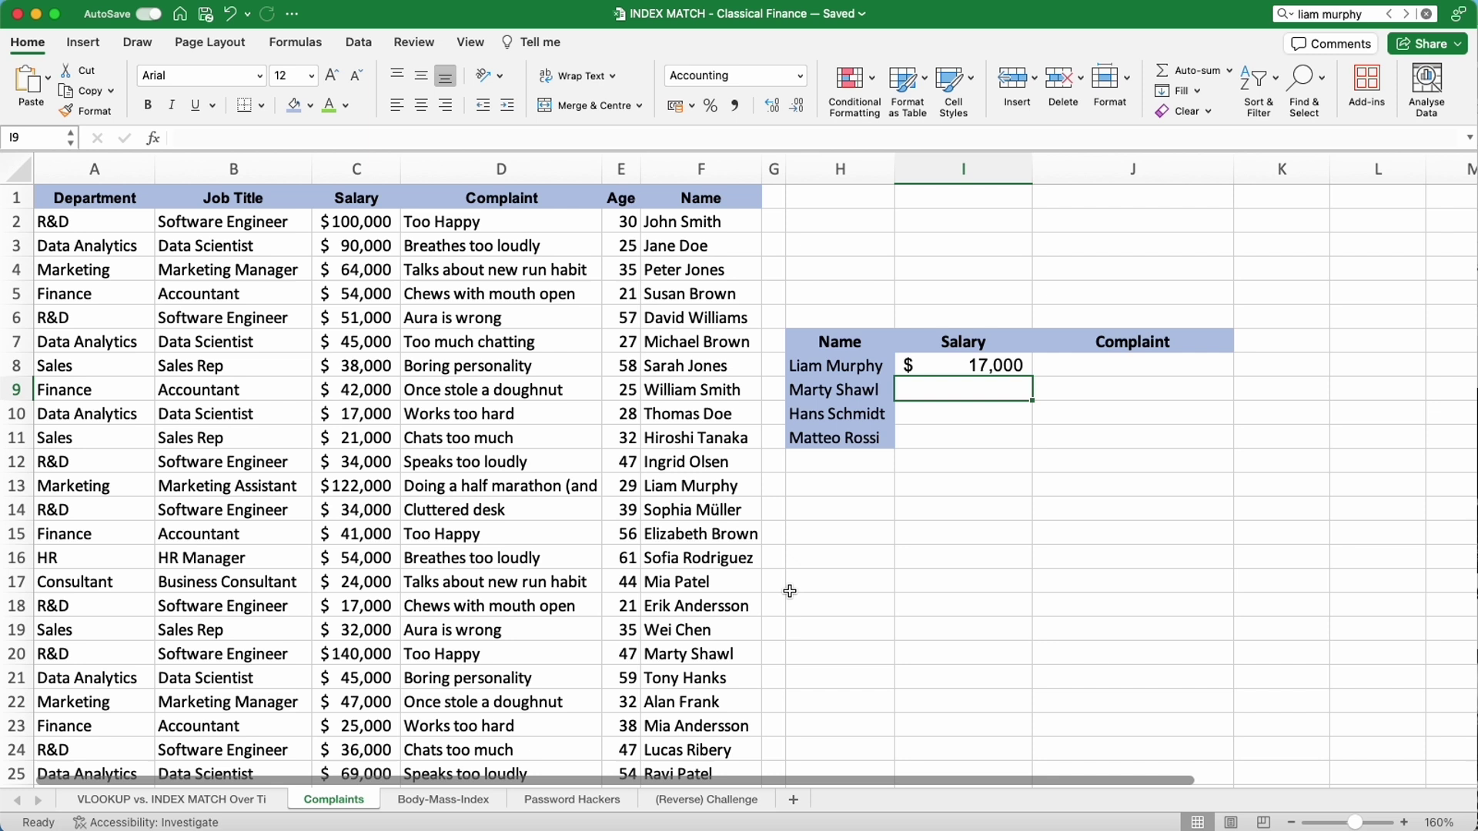
{"action": "left_click_drag", "start_coordinate": [685, 493], "coordinate": [114, 486]}
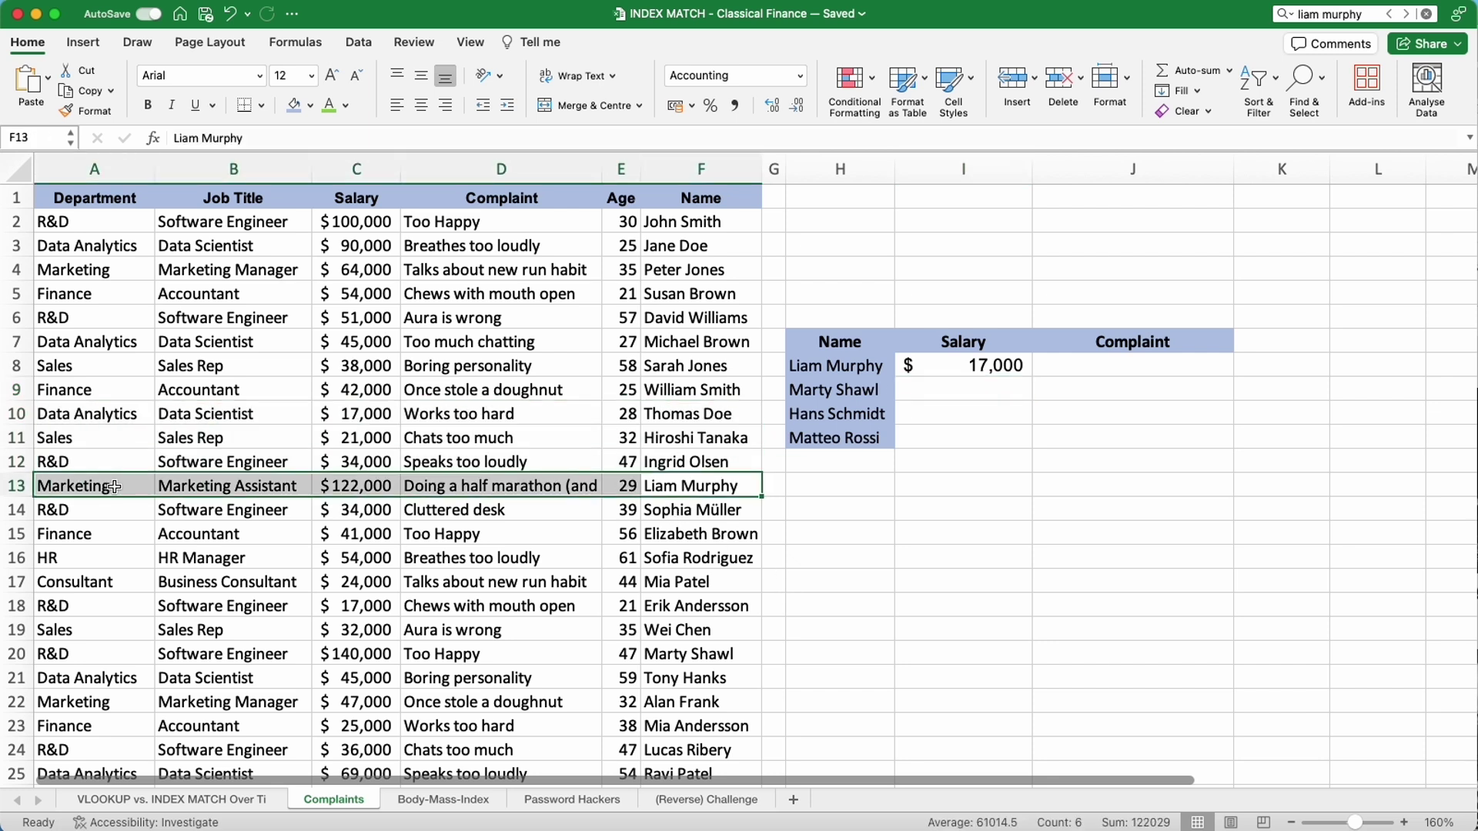
{"action": "left_click", "coordinate": [960, 371]}
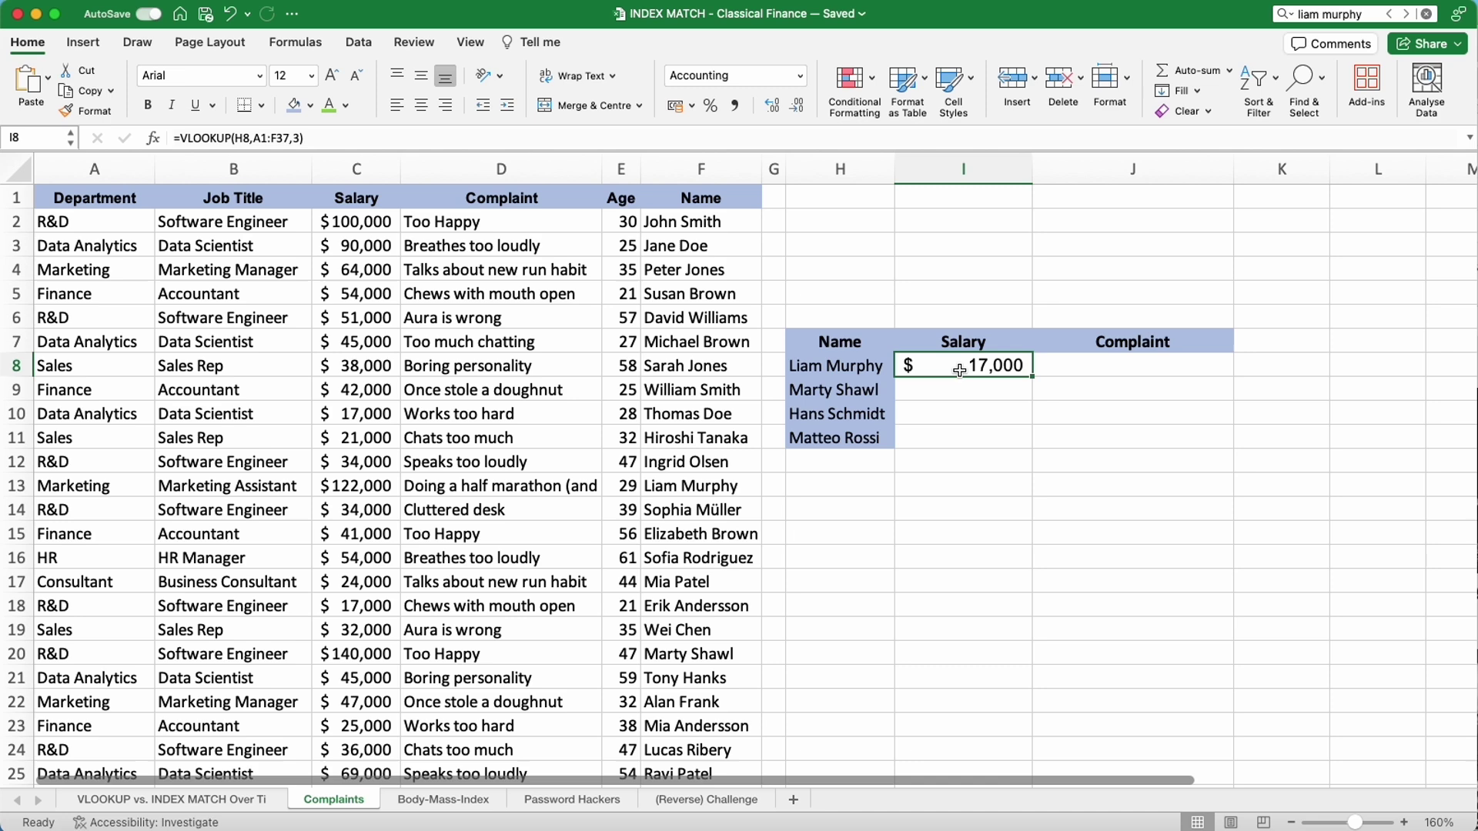
Enter =INDEX(C2:C37,MATCH(H8,F2:F37,0)) in I8 so it returns a salary of $122,000.
{"action": "type", "text": "=I"}
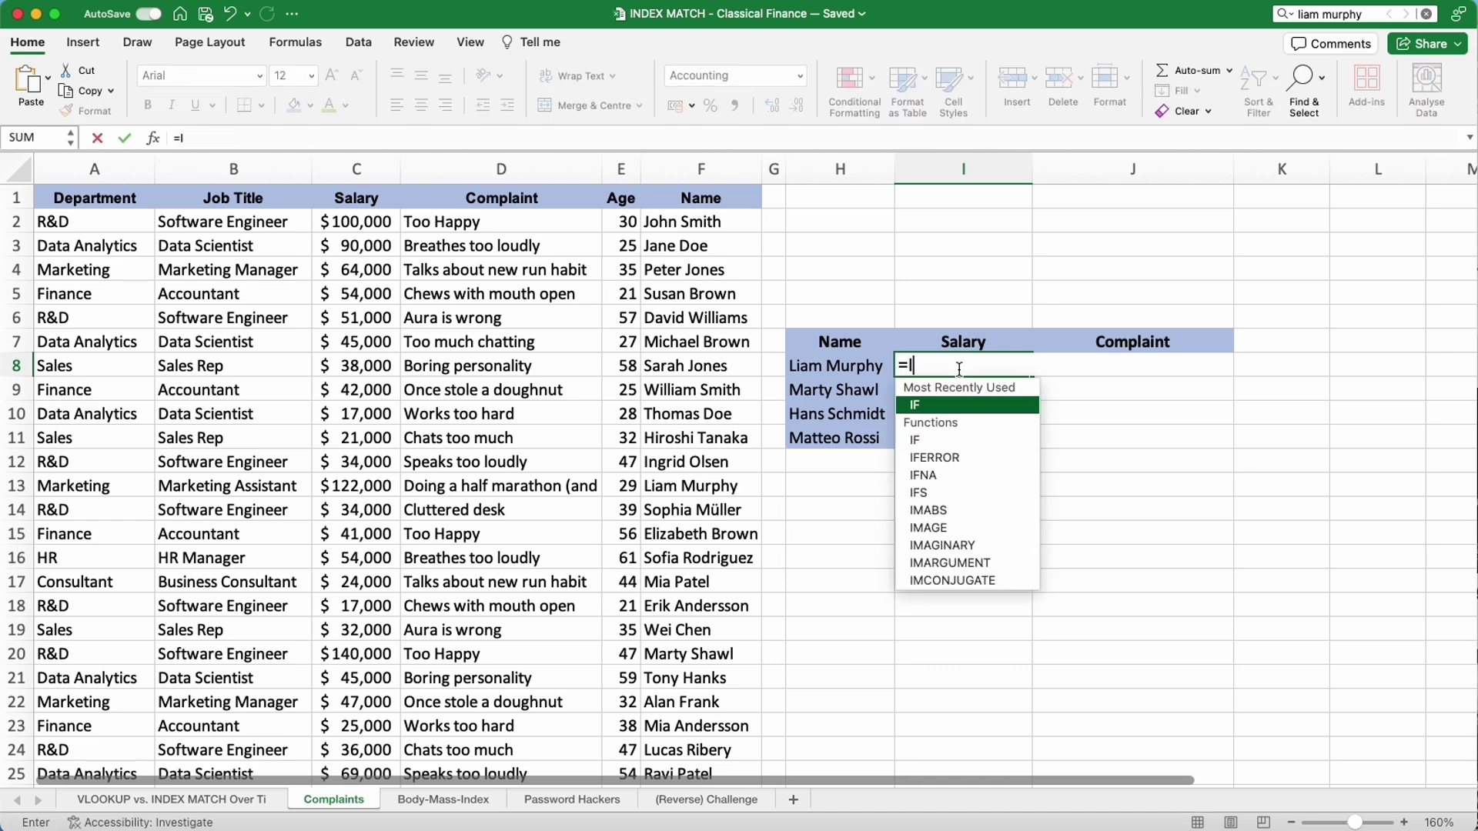
{"action": "type", "text": "NDEX"}
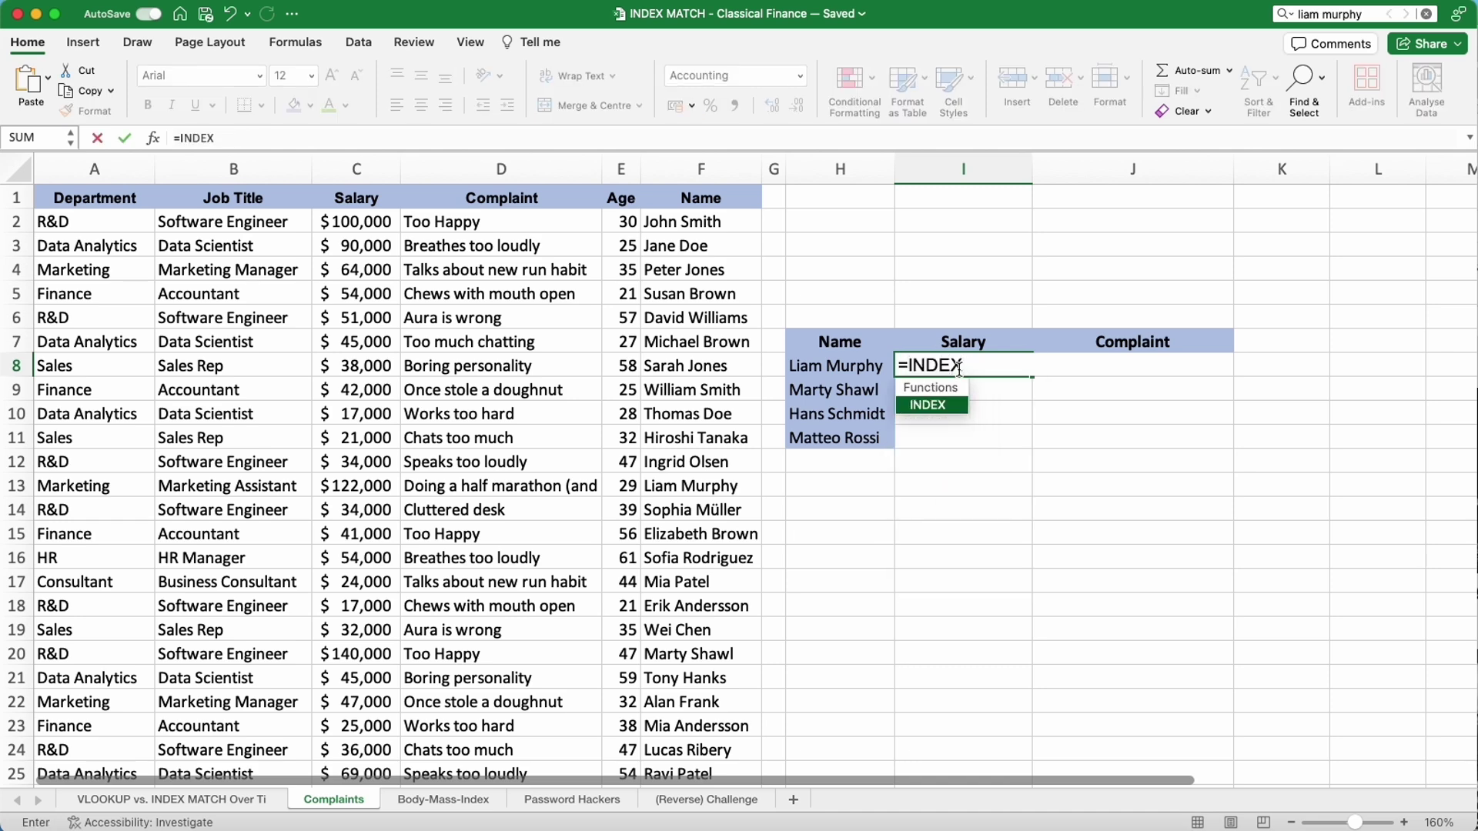
{"action": "type", "text": "("}
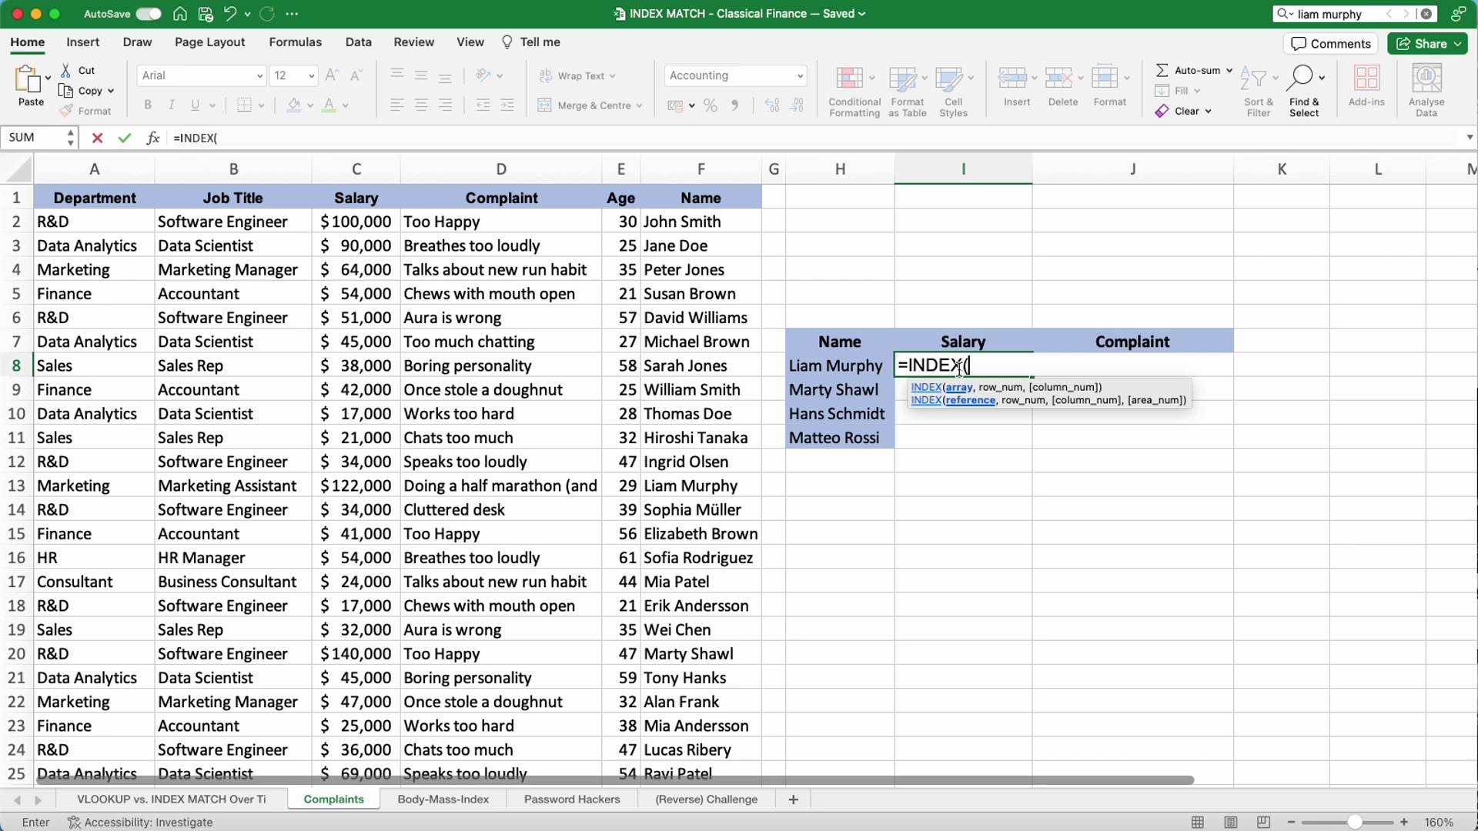
{"action": "type", "text": "C"}
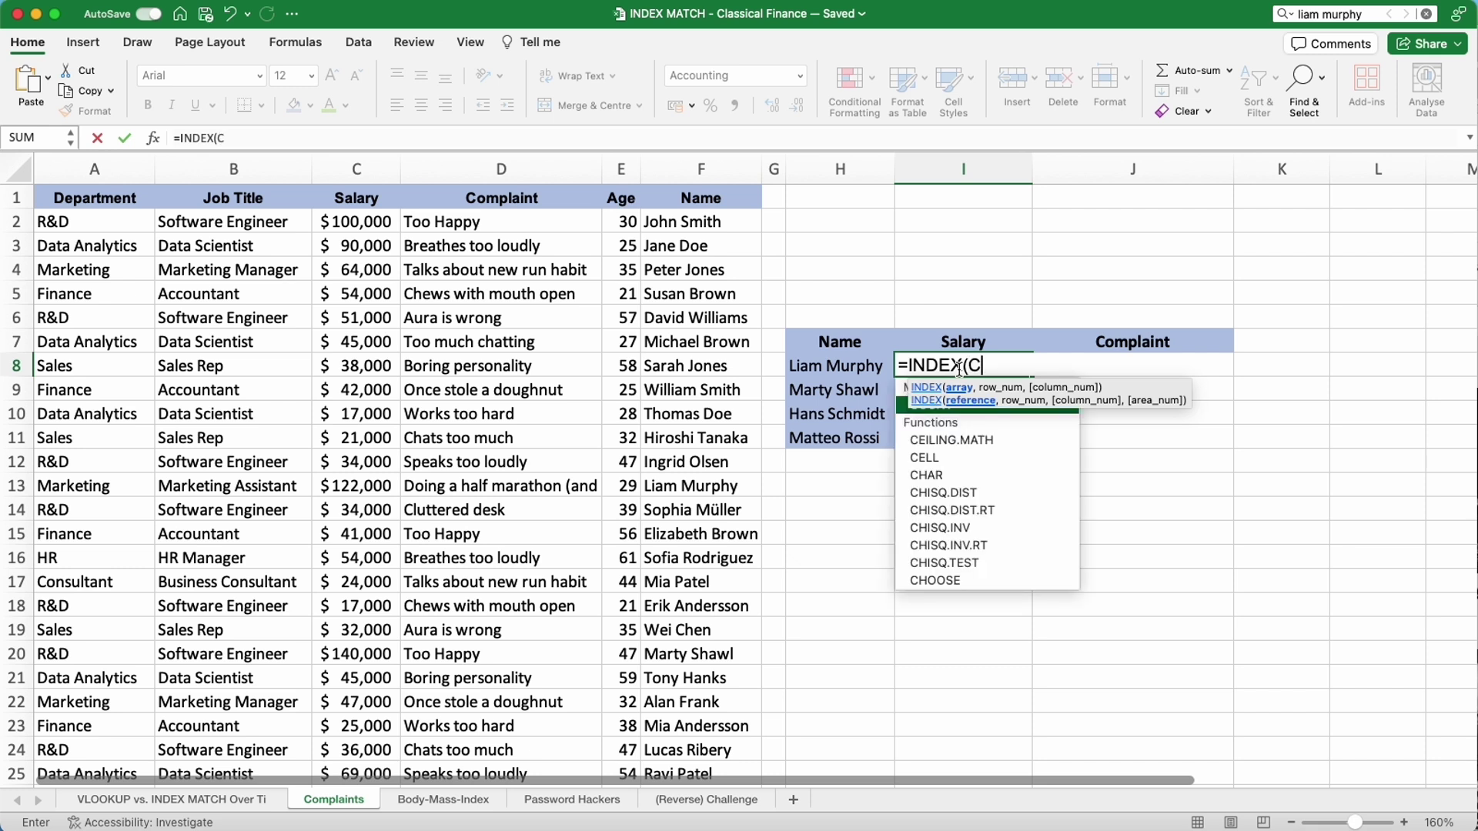
{"action": "type", "text": "2"}
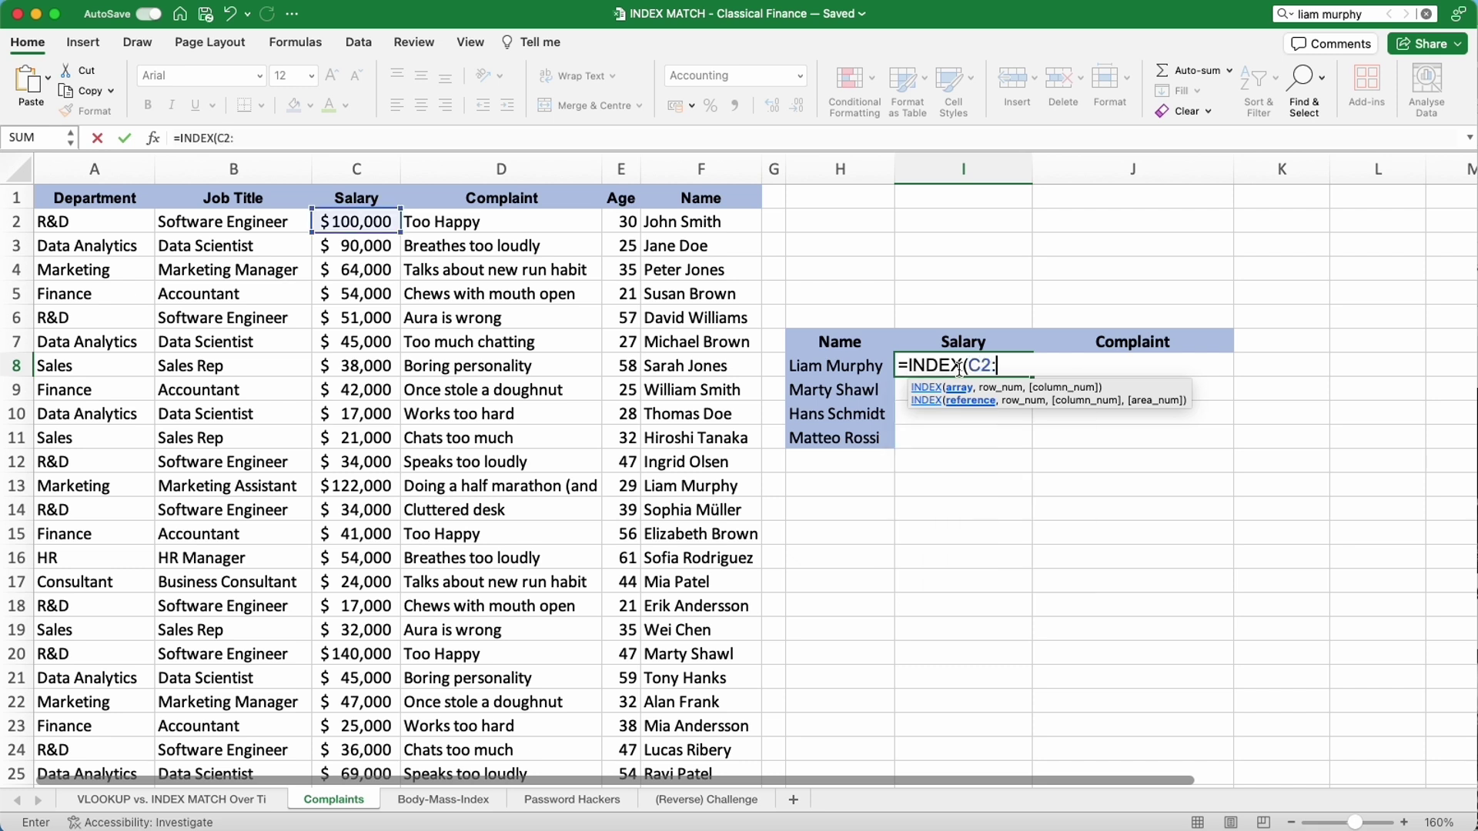
{"action": "type", "text": ":c"}
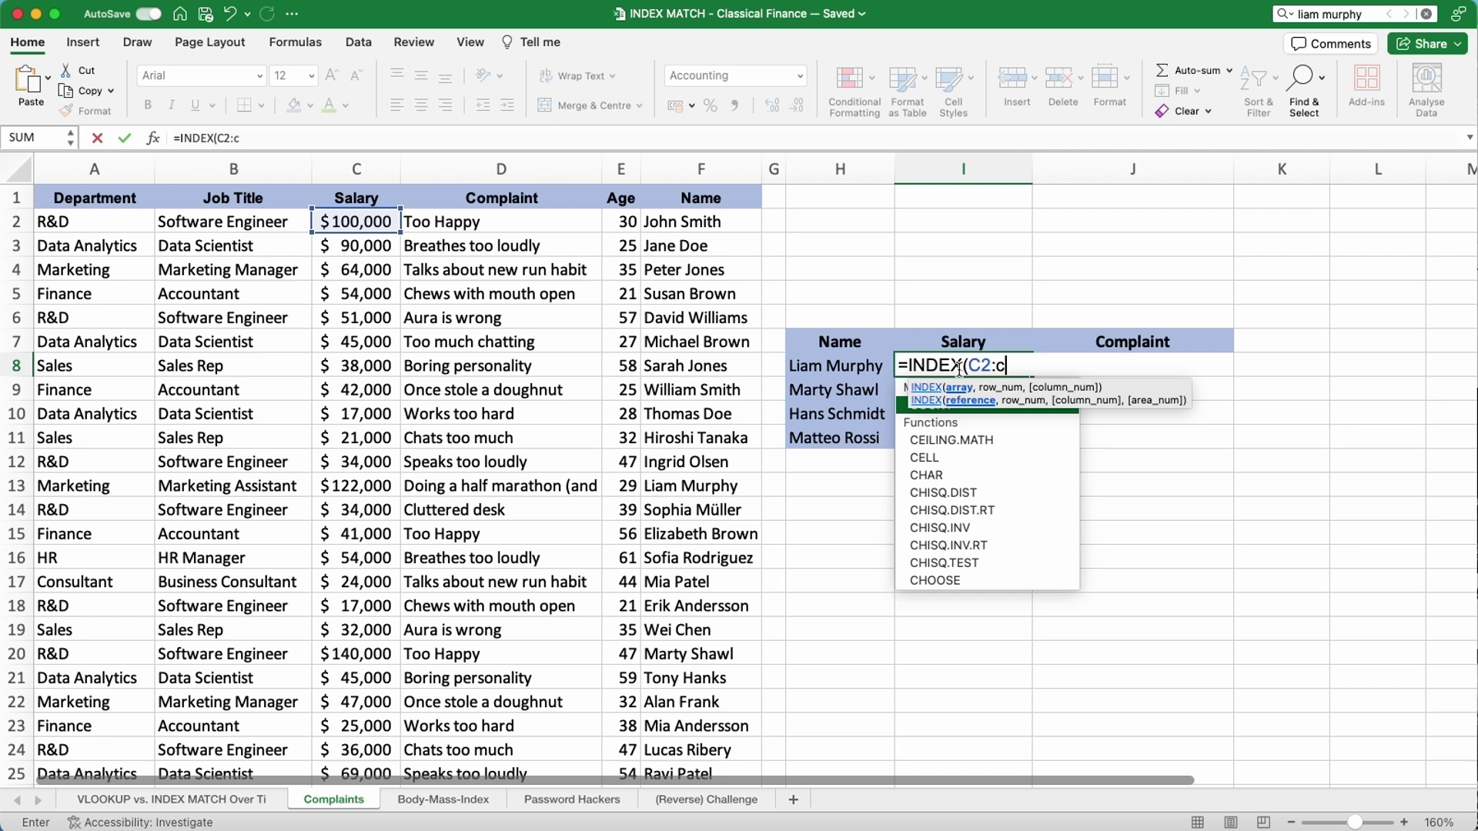
{"action": "type", "text": "37"}
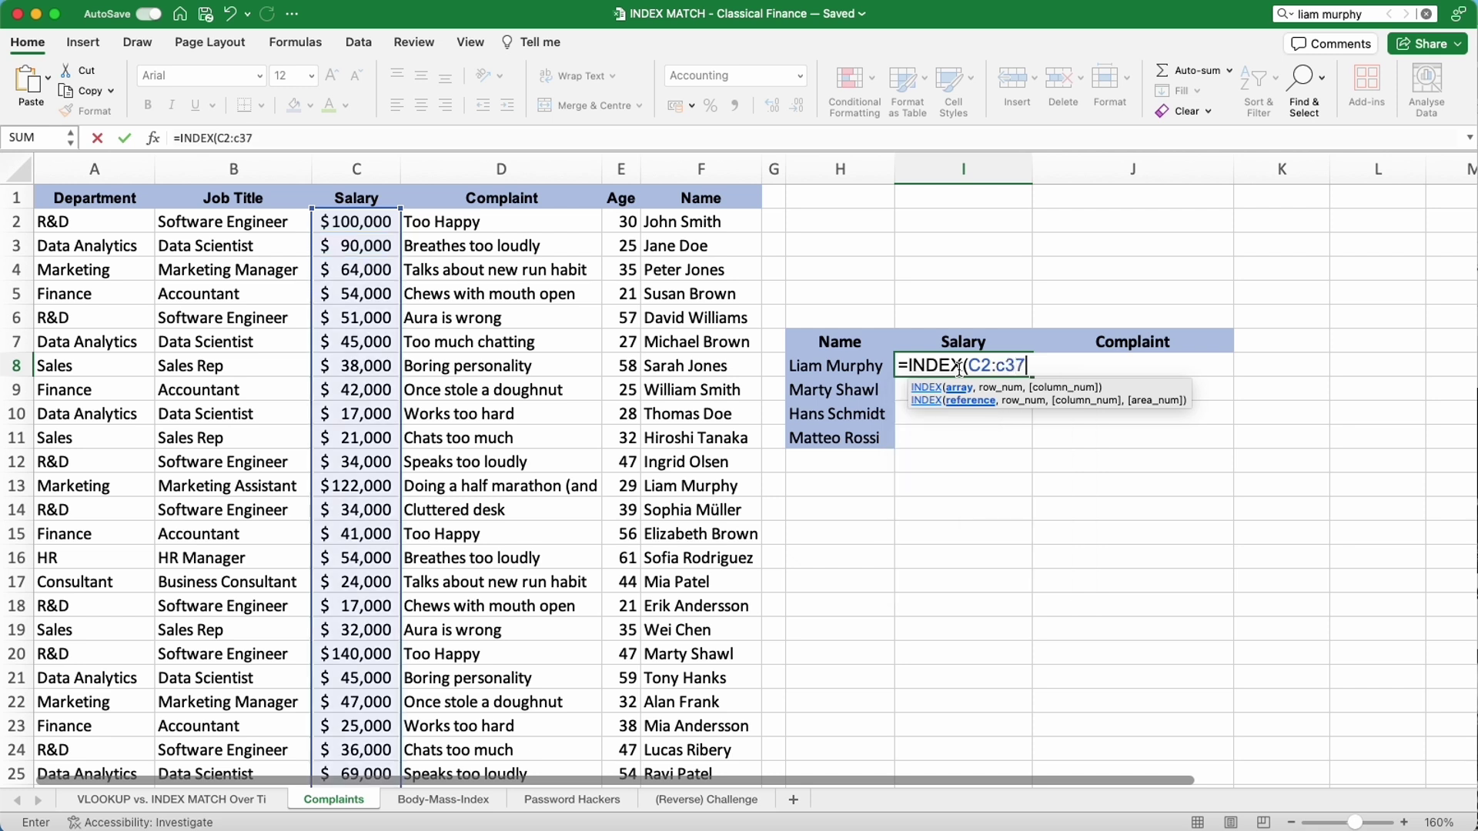
{"action": "type", "text": ",MATCH"}
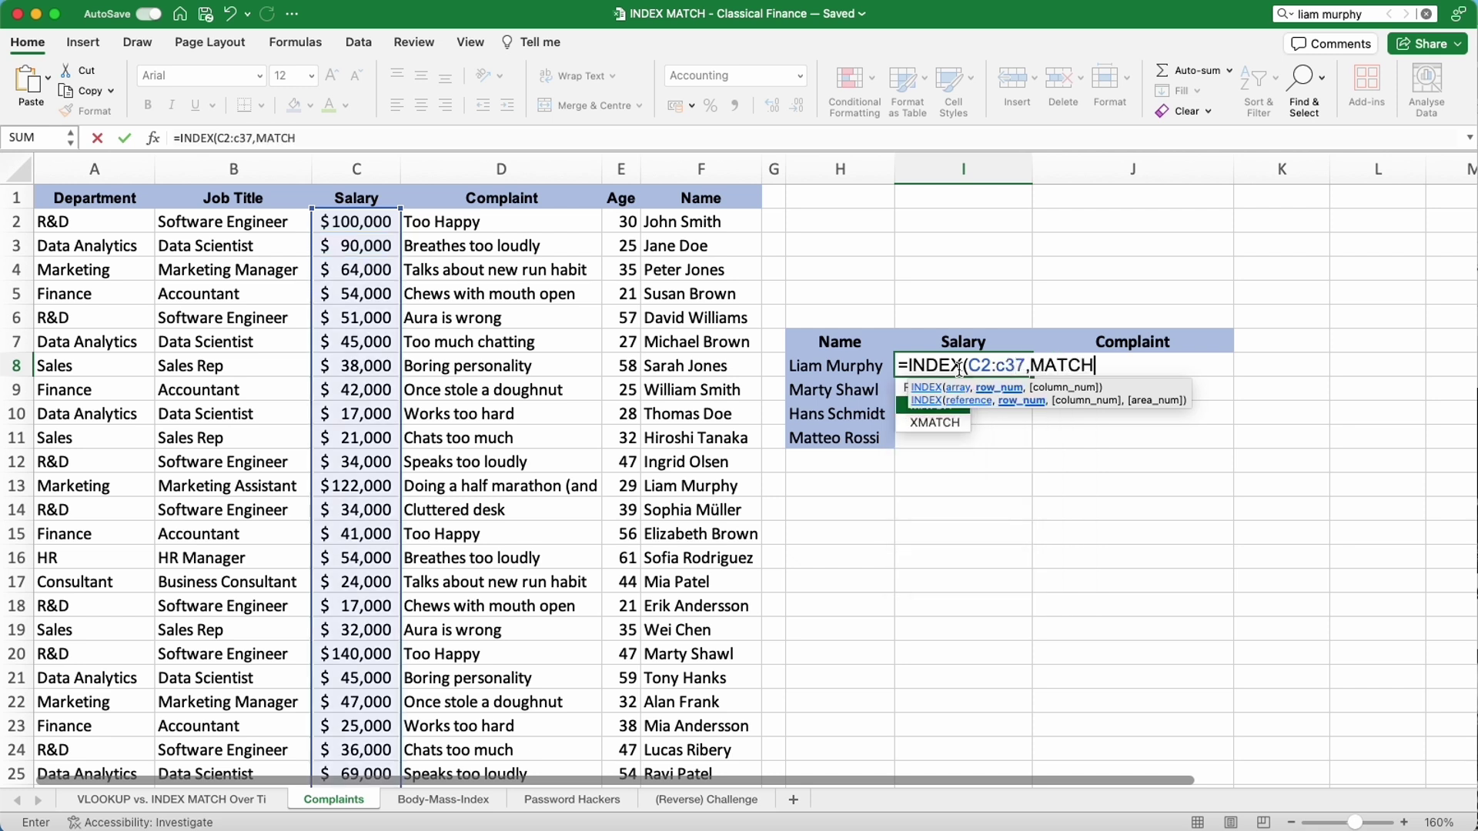
{"action": "type", "text": "("}
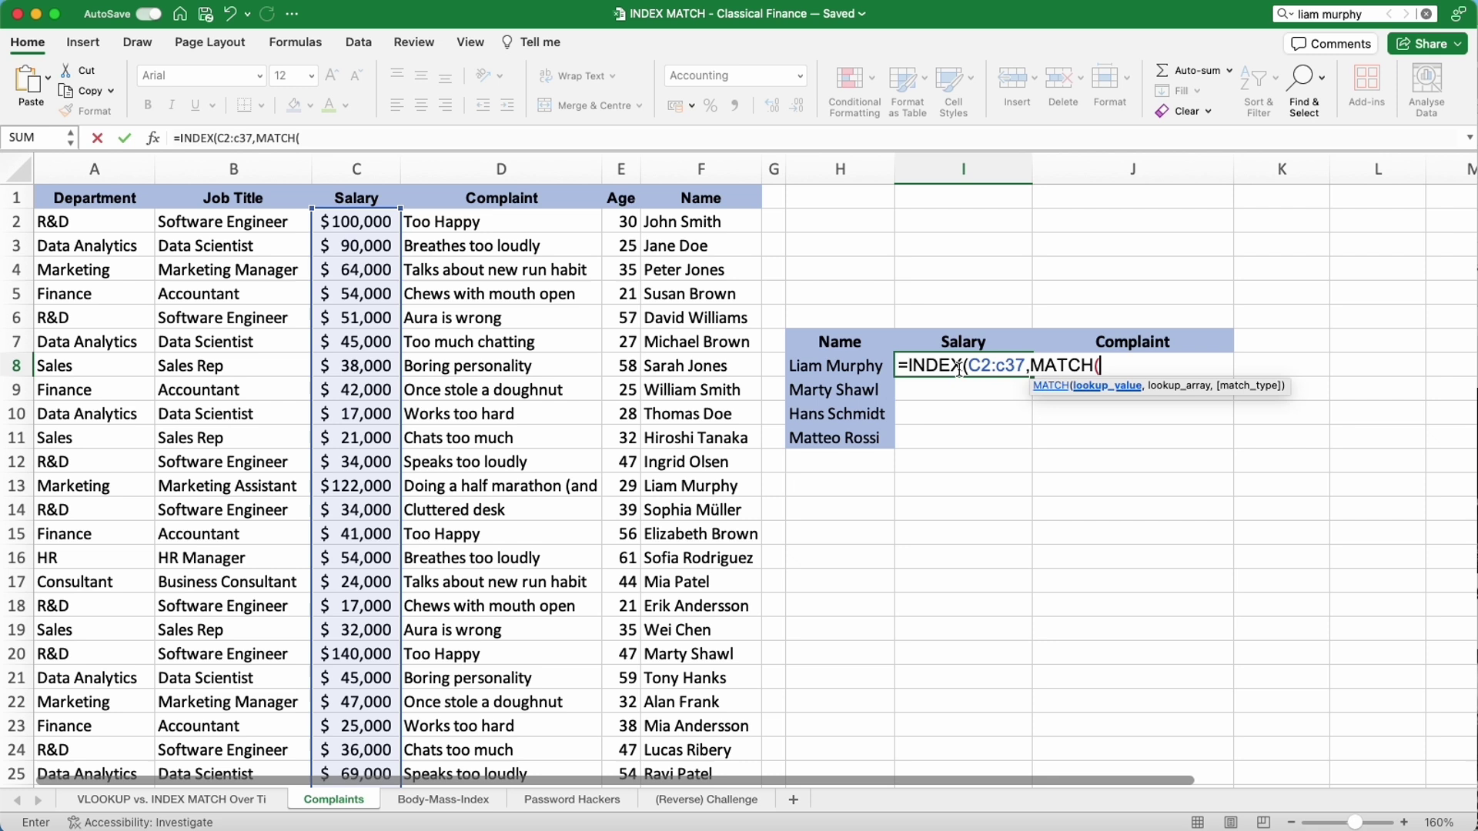
{"action": "type", "text": "H"}
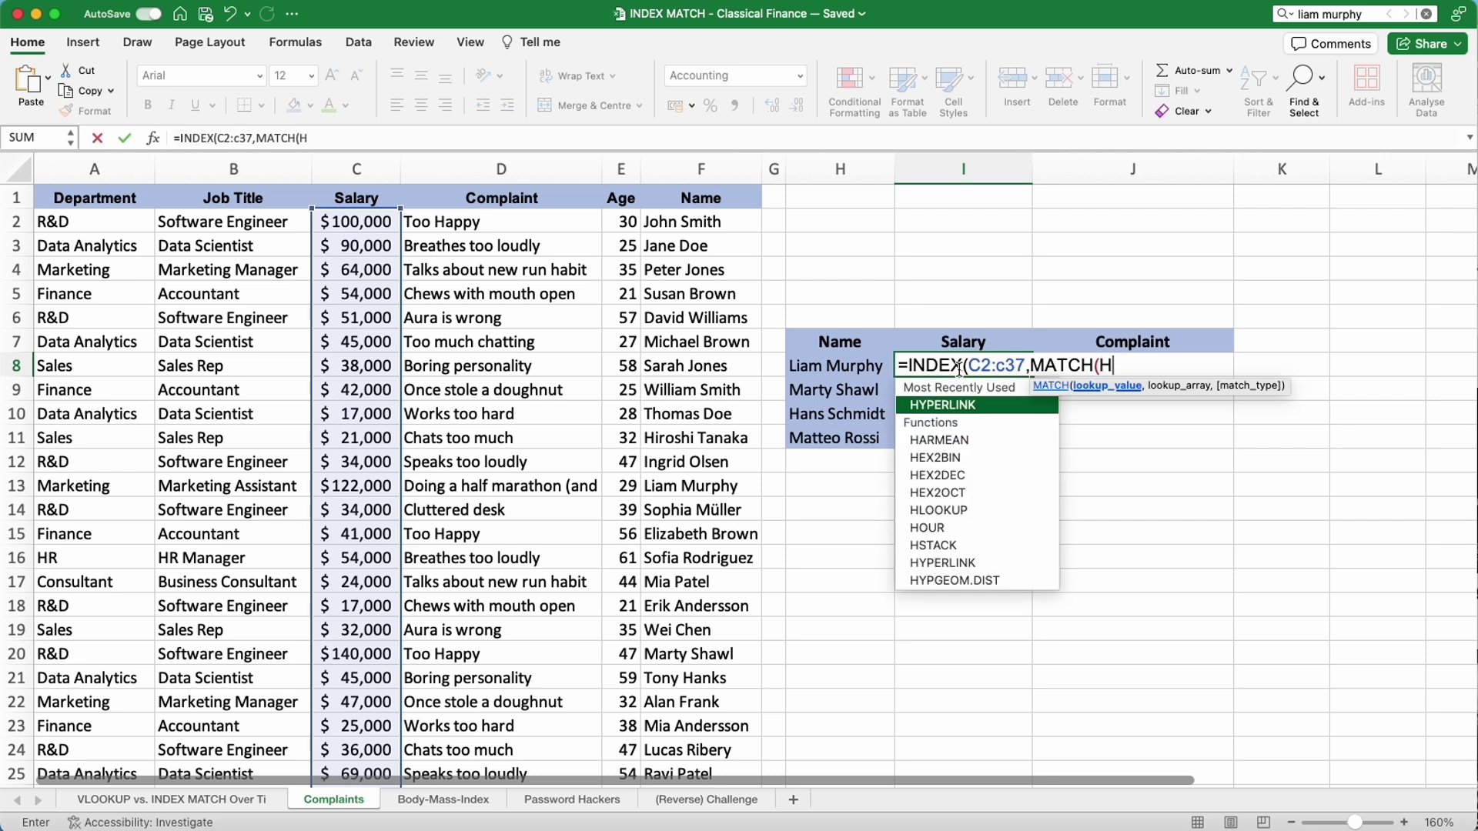
{"action": "type", "text": "8"}
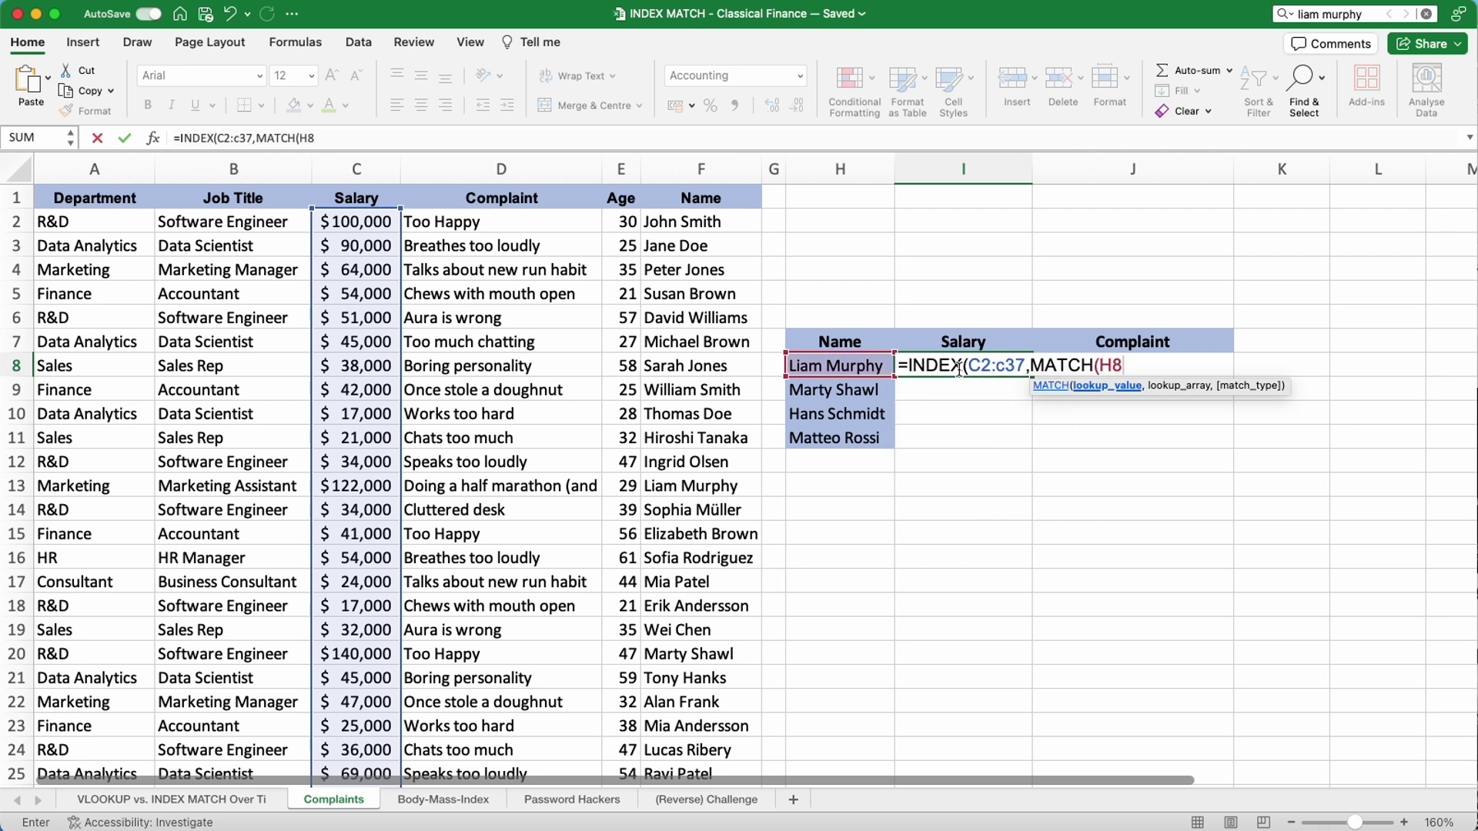
{"action": "type", "text": ", f"}
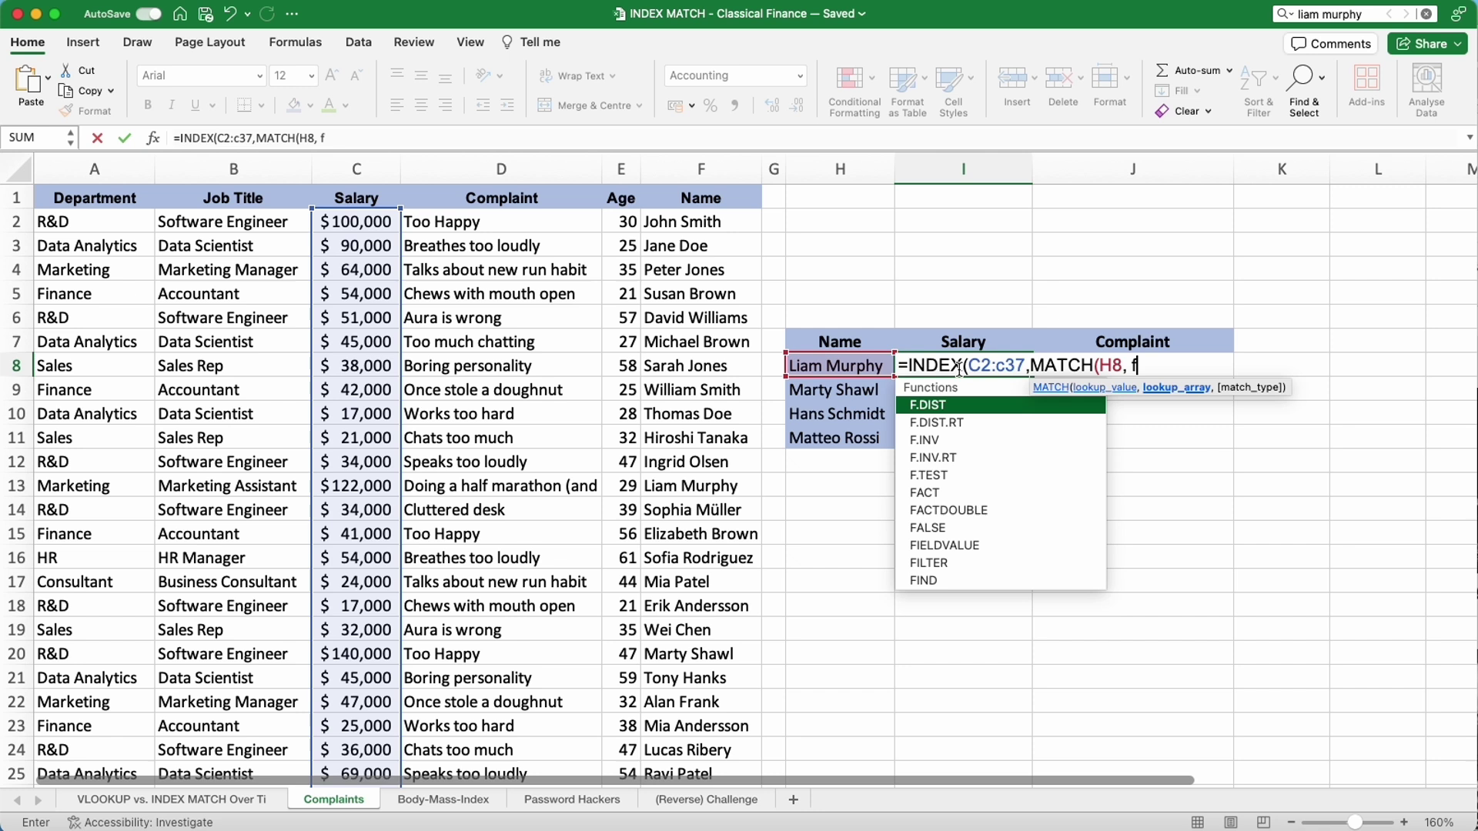
{"action": "type", "text": "2"}
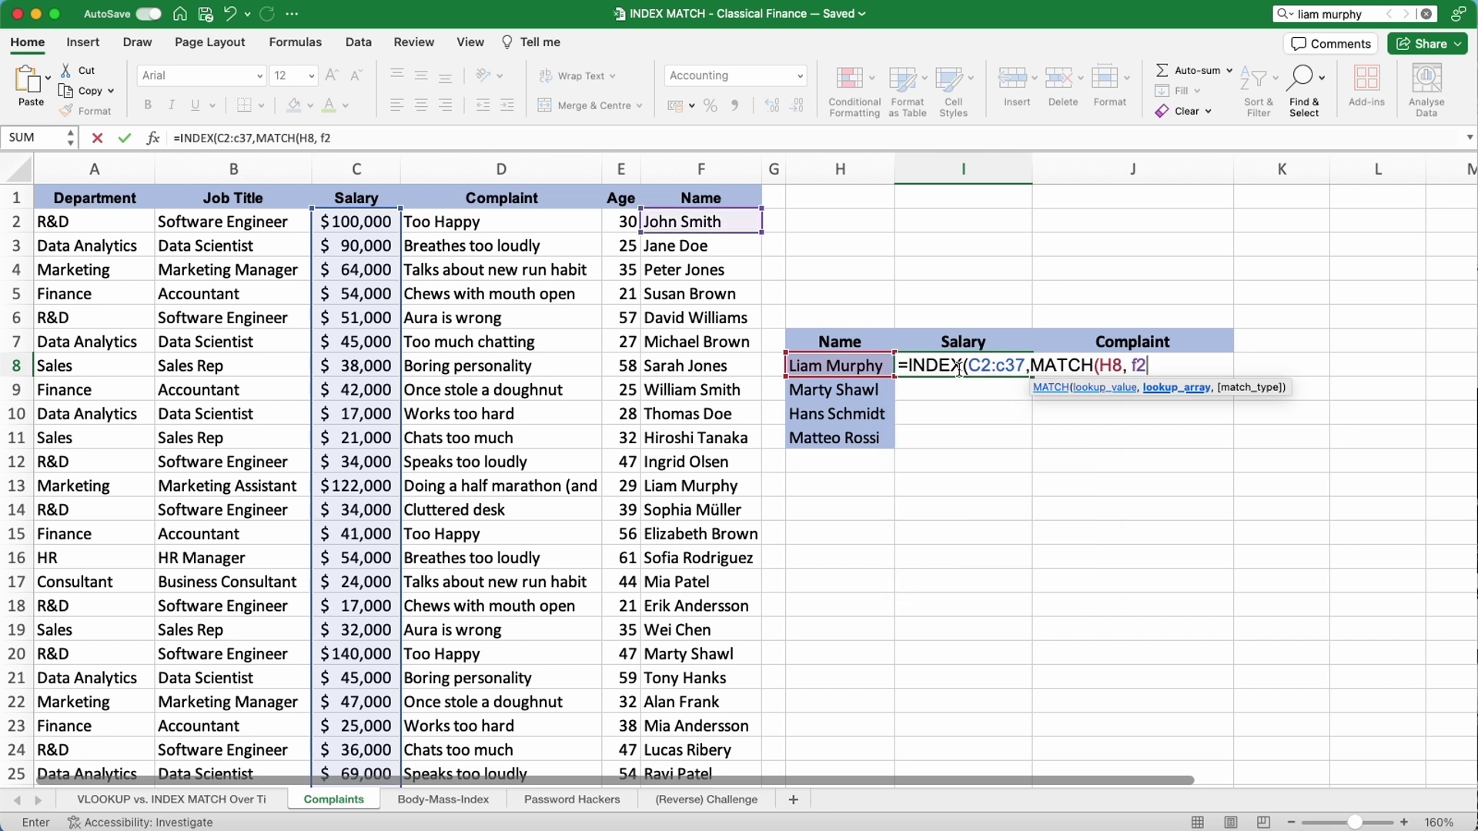
{"action": "type", "text": ":f"}
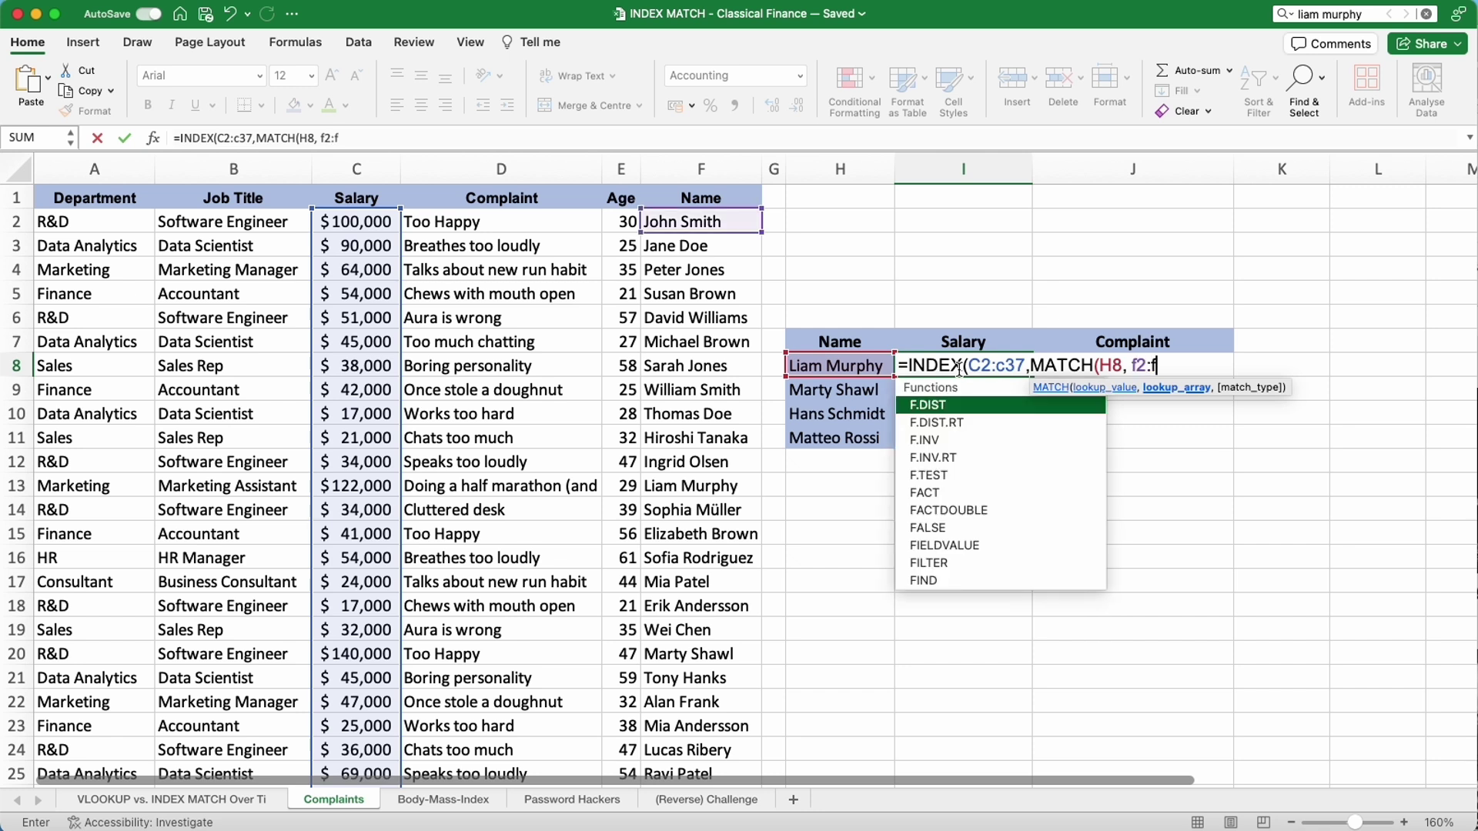
{"action": "type", "text": "37"}
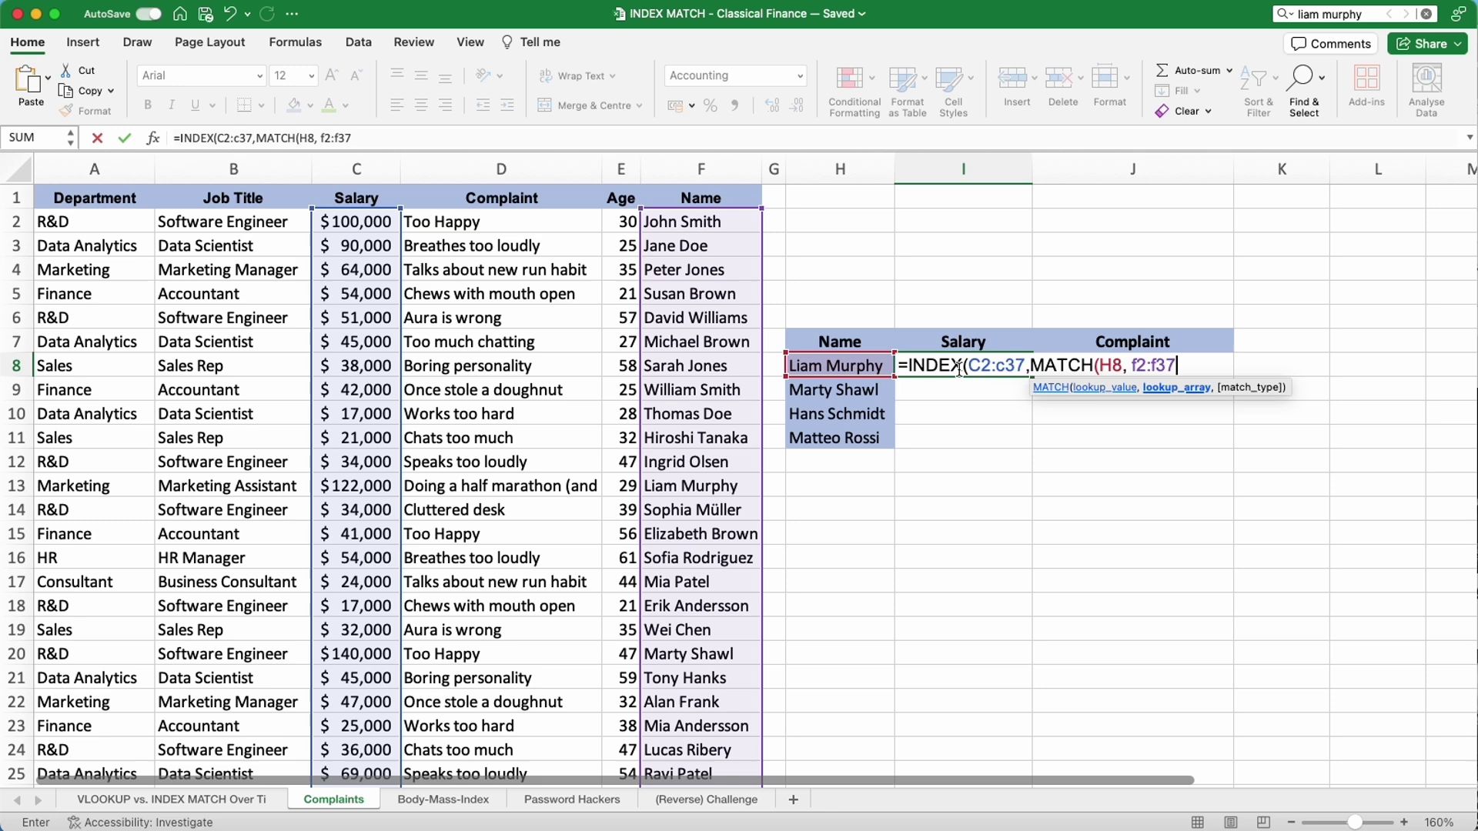
{"action": "type", "text": ","}
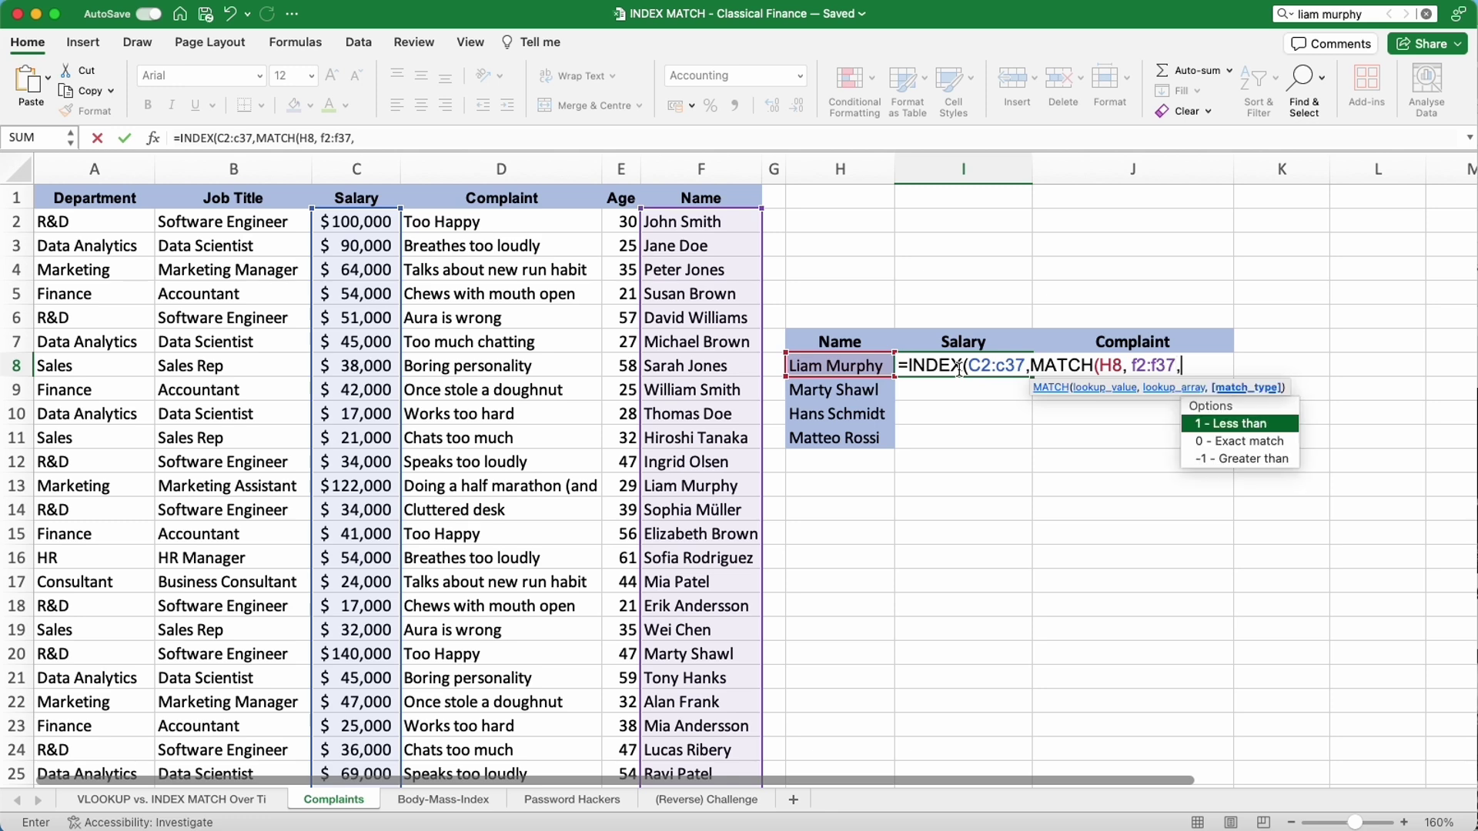
{"action": "type", "text": "0))"}
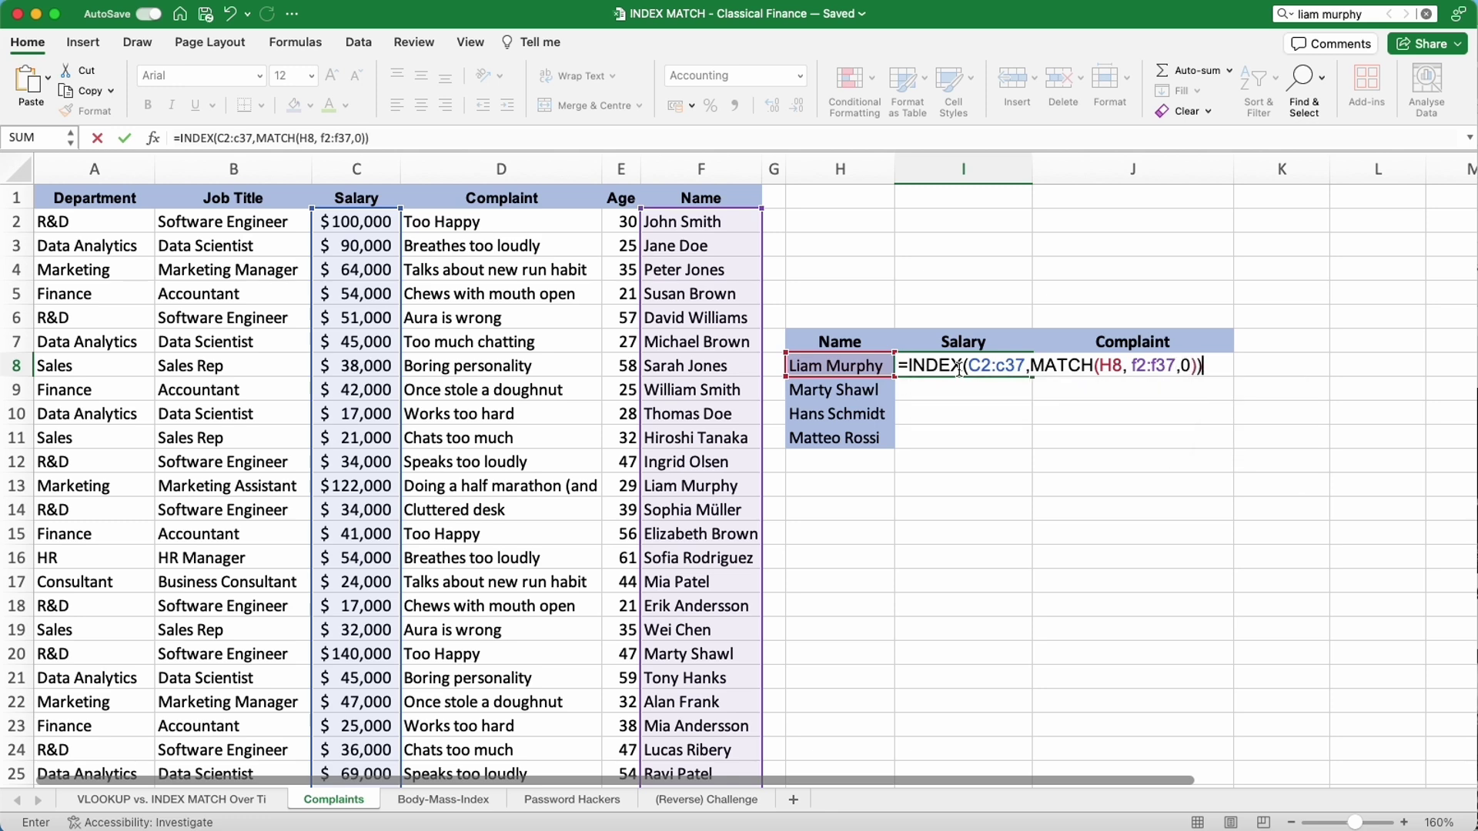
{"action": "key", "text": "Return"}
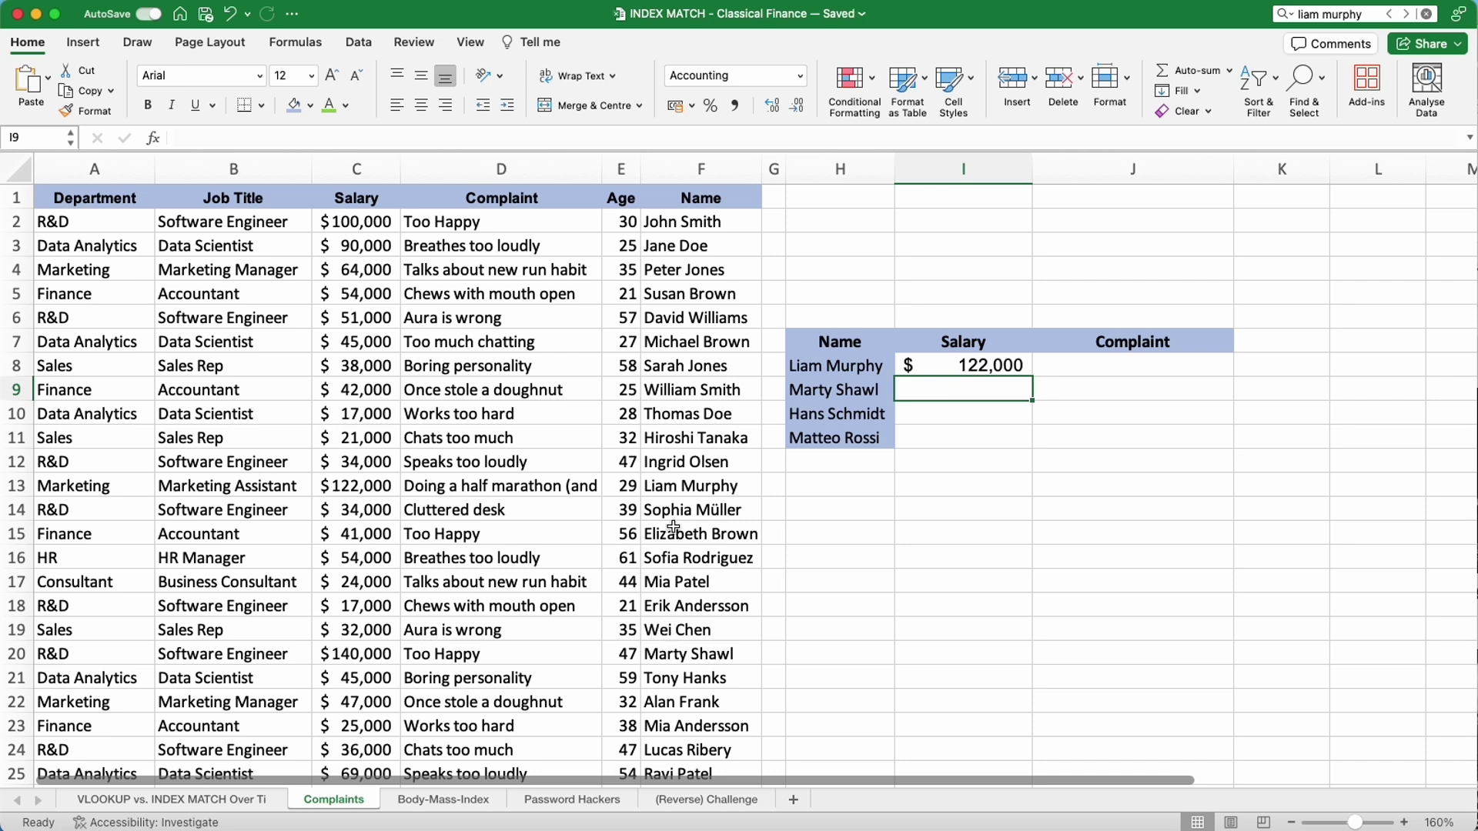
Anchor the salary formula's ranges to C$2:C$37 and F$2:F$37.
{"action": "left_click_drag", "start_coordinate": [671, 486], "coordinate": [351, 486]}
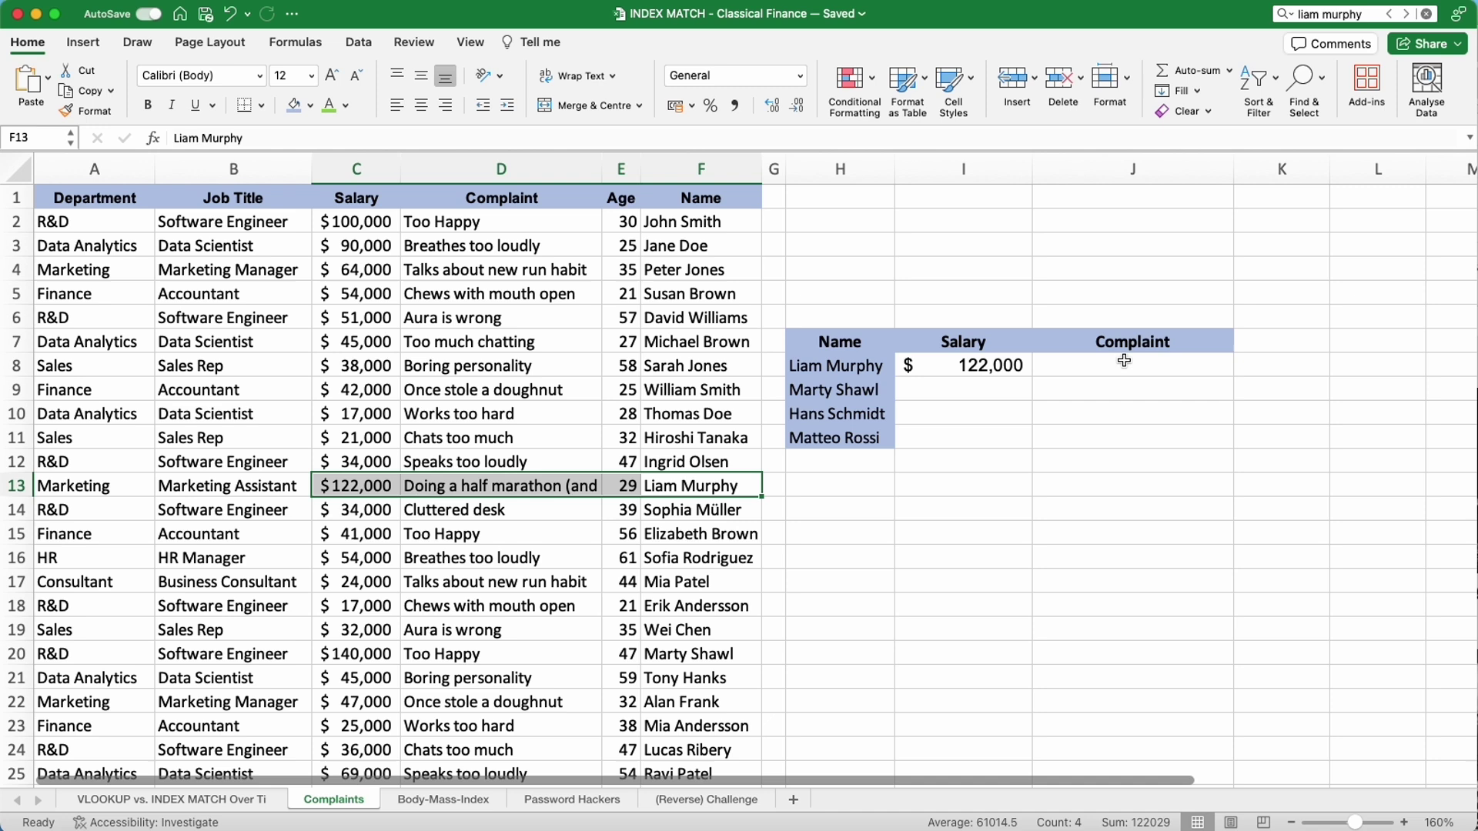
{"action": "left_click", "coordinate": [1015, 374]}
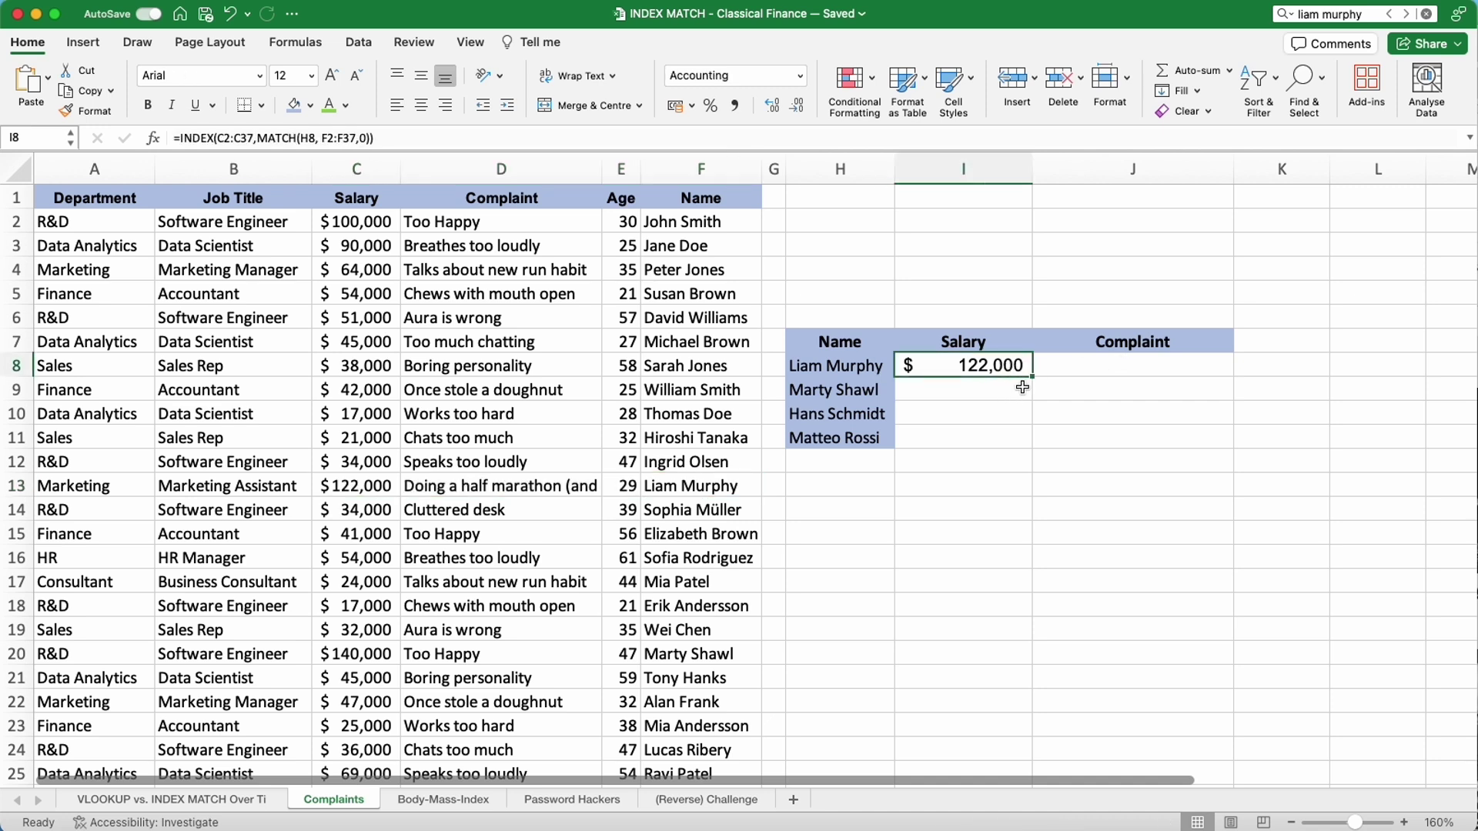
{"action": "left_click", "coordinate": [223, 140]}
{"action": "type", "text": "$"}
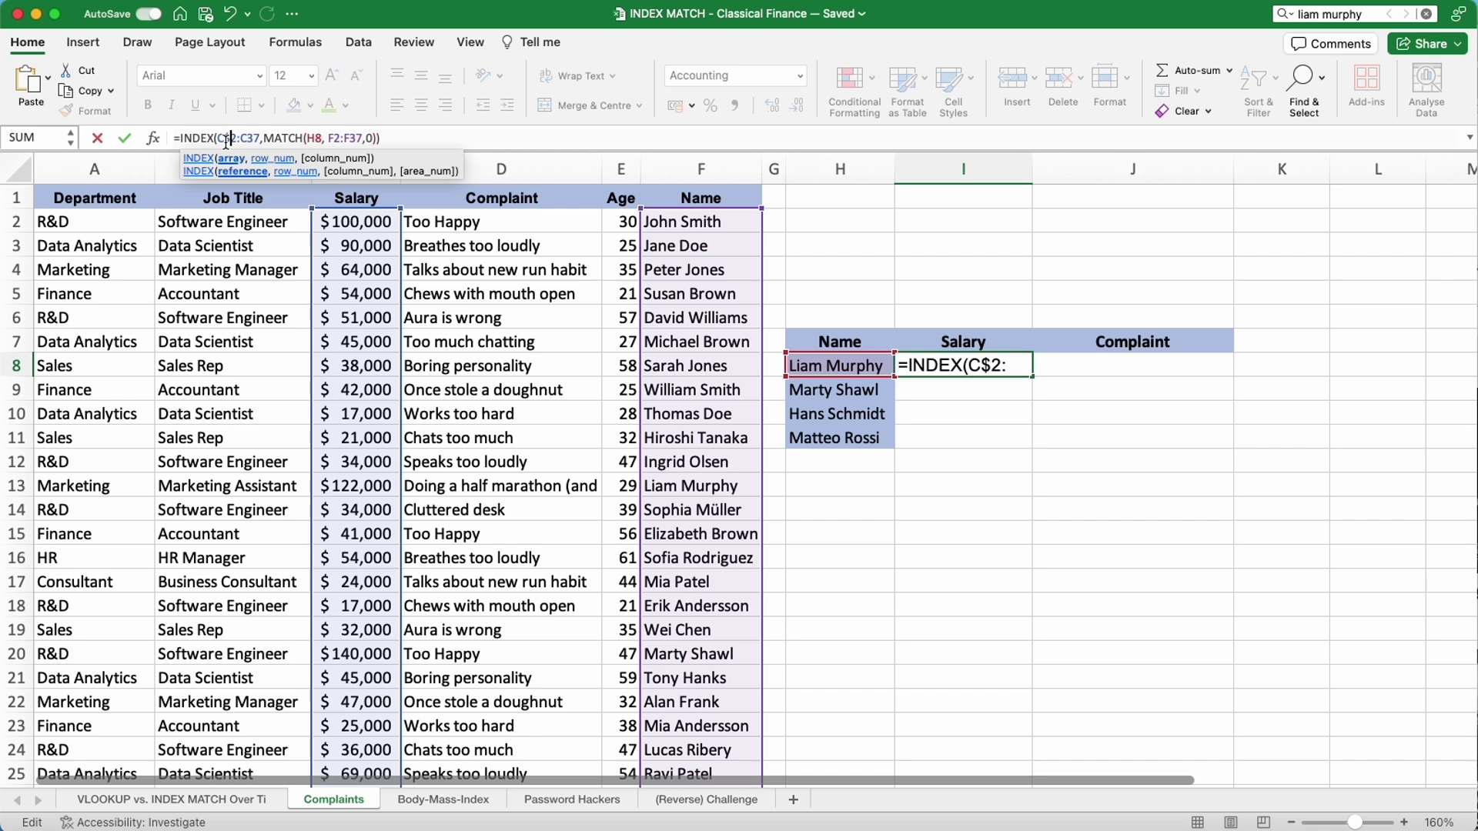
{"action": "left_click", "coordinate": [246, 140]}
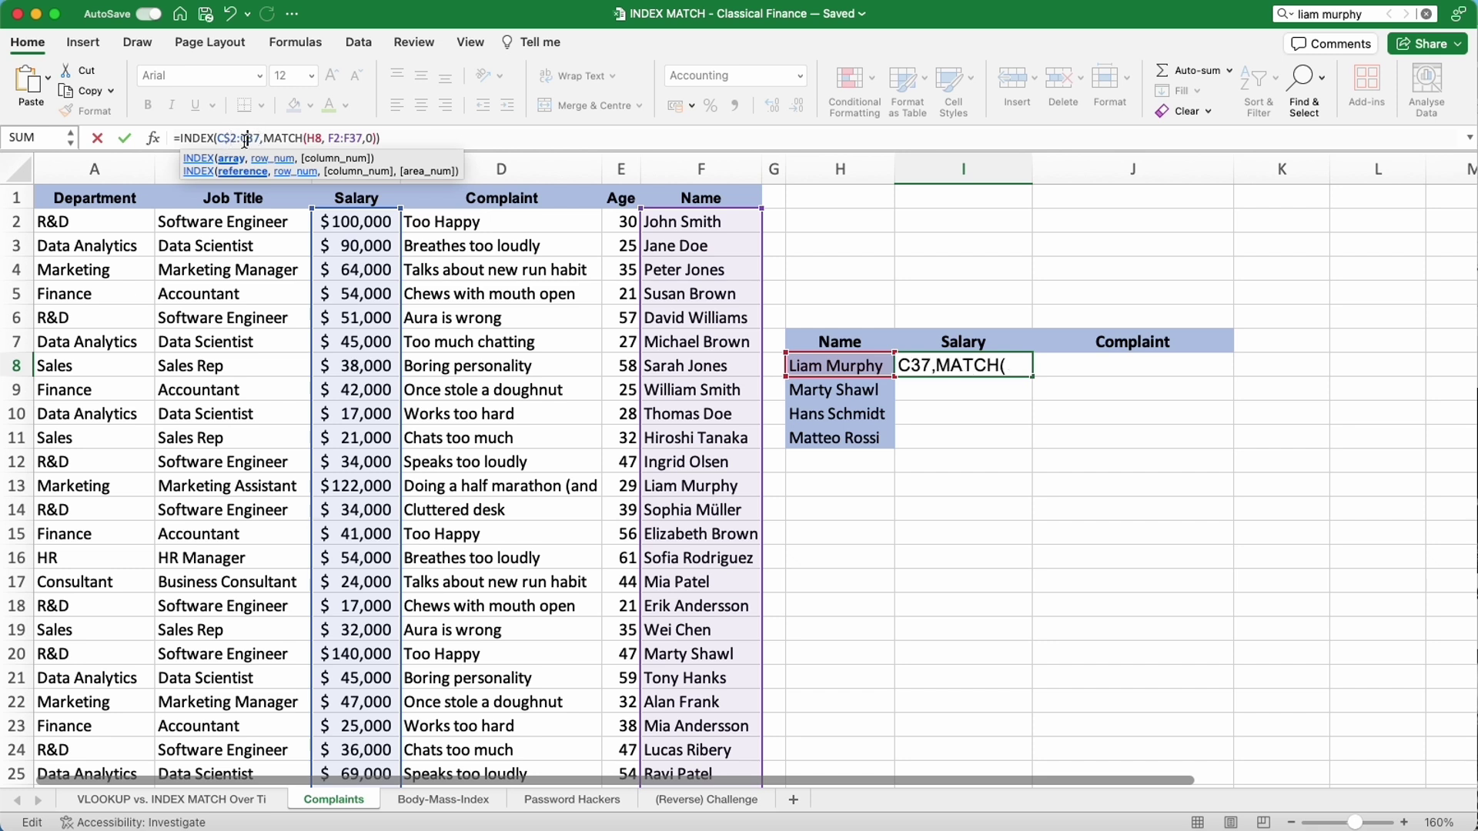
{"action": "type", "text": "$"}
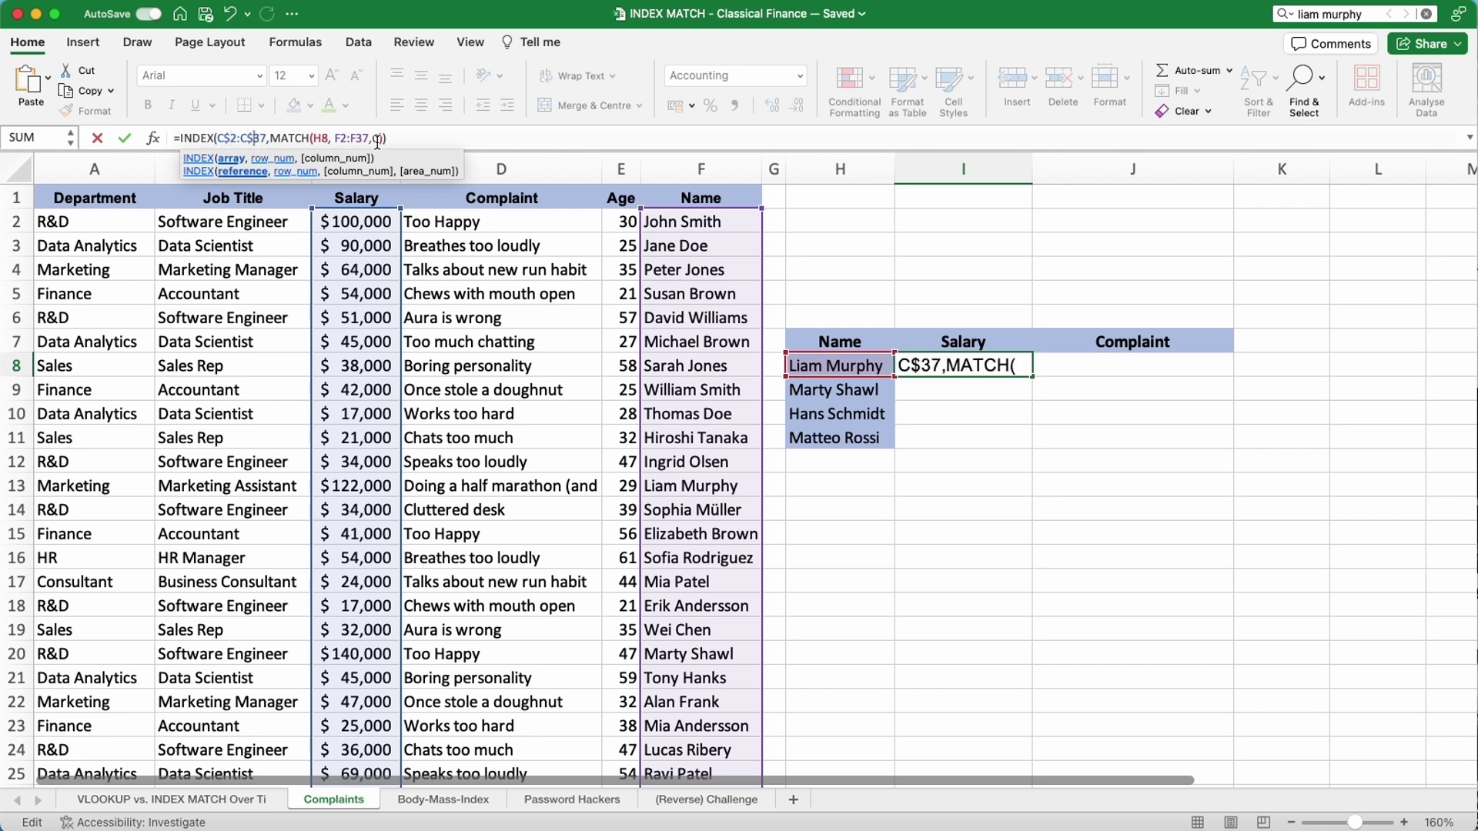
{"action": "left_click", "coordinate": [340, 139]}
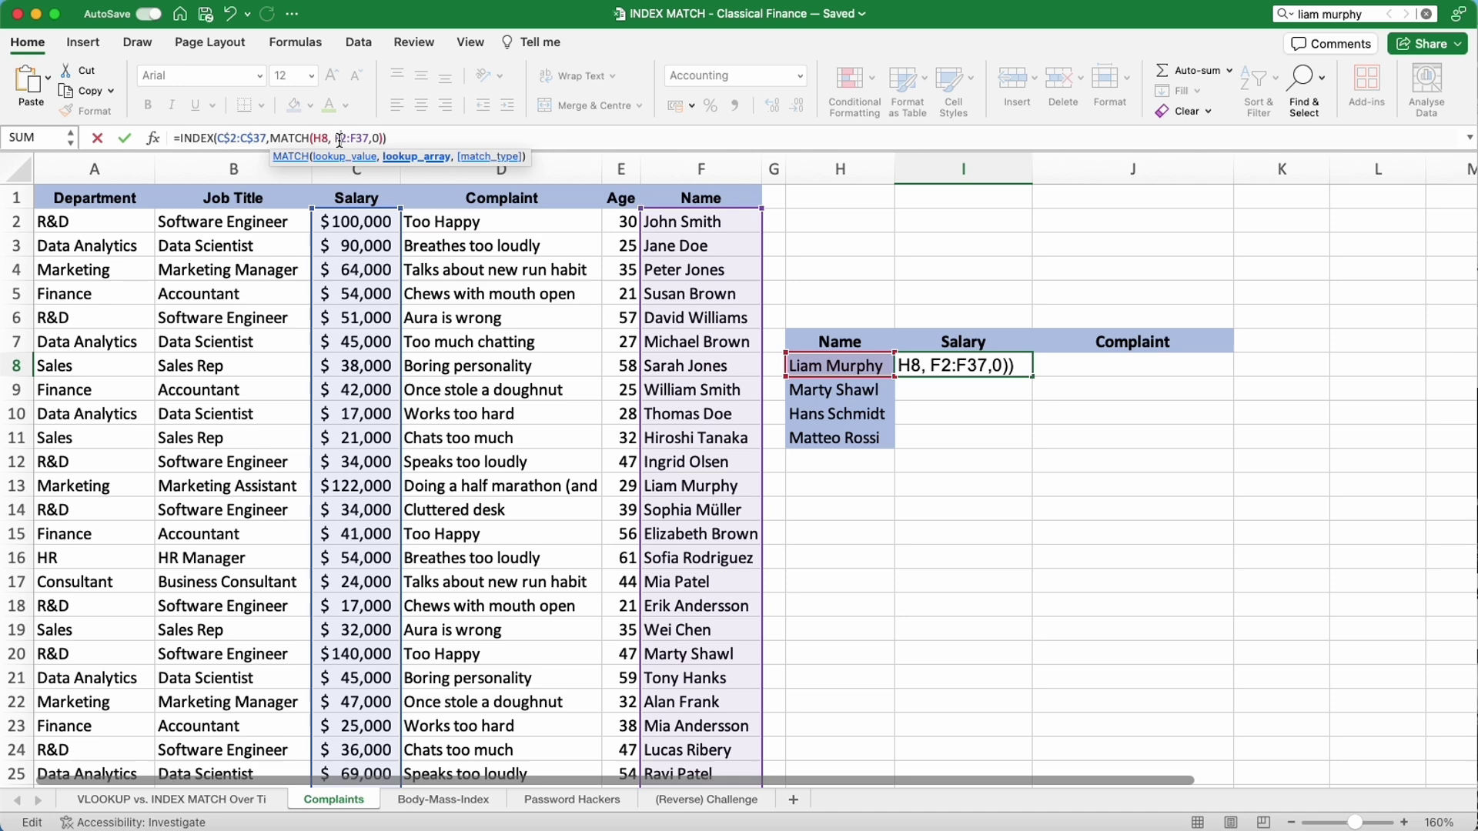
{"action": "type", "text": "$2:C"}
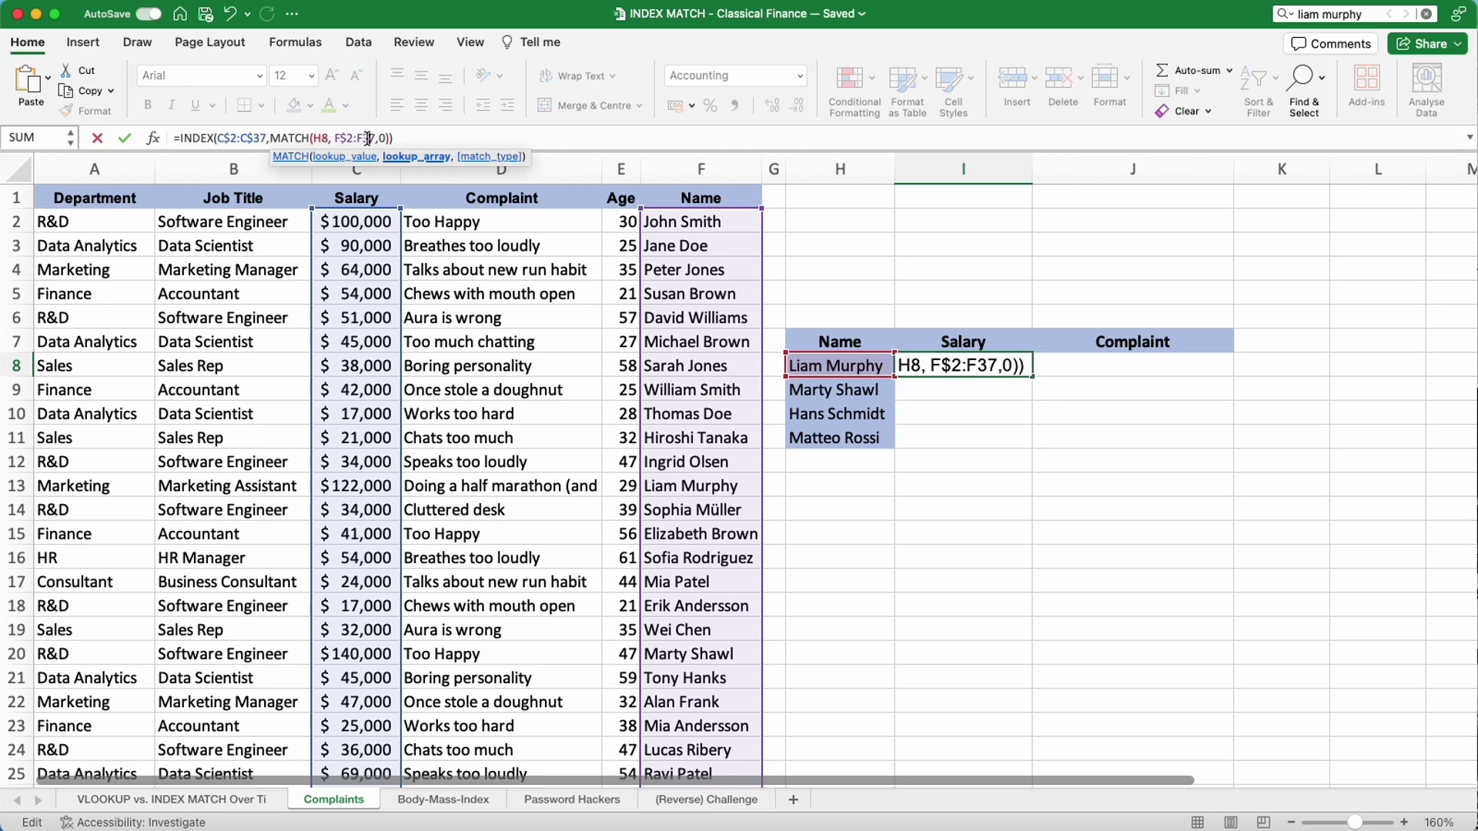
{"action": "type", "text": "$"}
{"action": "key", "text": "Return"}
Fill the salary formula down to I11, returning 140,000, 90,000 and 39,000.
{"action": "left_click", "coordinate": [984, 365]}
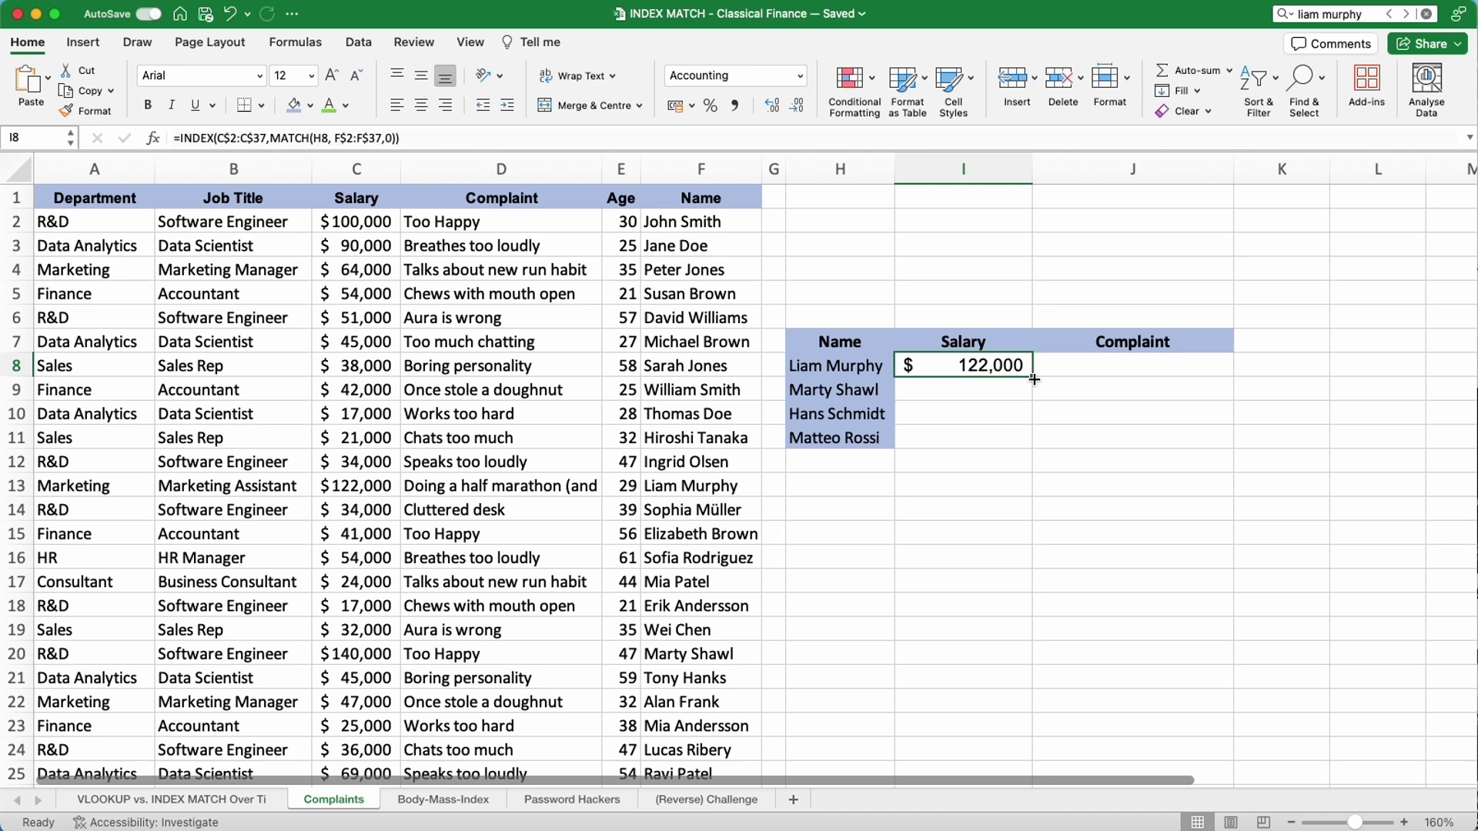
{"action": "left_click_drag", "start_coordinate": [1034, 377], "coordinate": [1024, 441]}
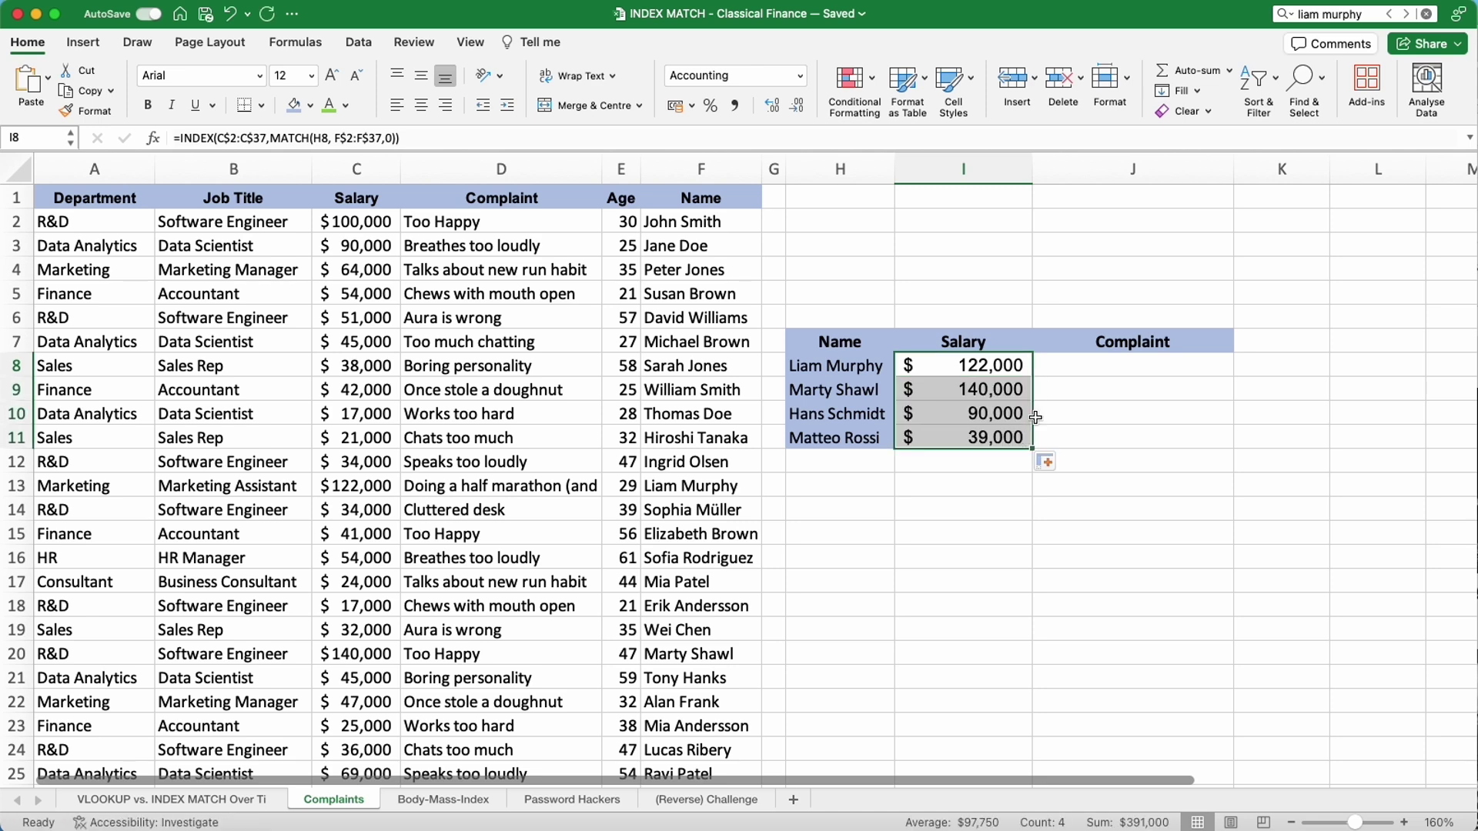
{"action": "left_click", "coordinate": [1064, 410]}
{"action": "left_click", "coordinate": [984, 365]}
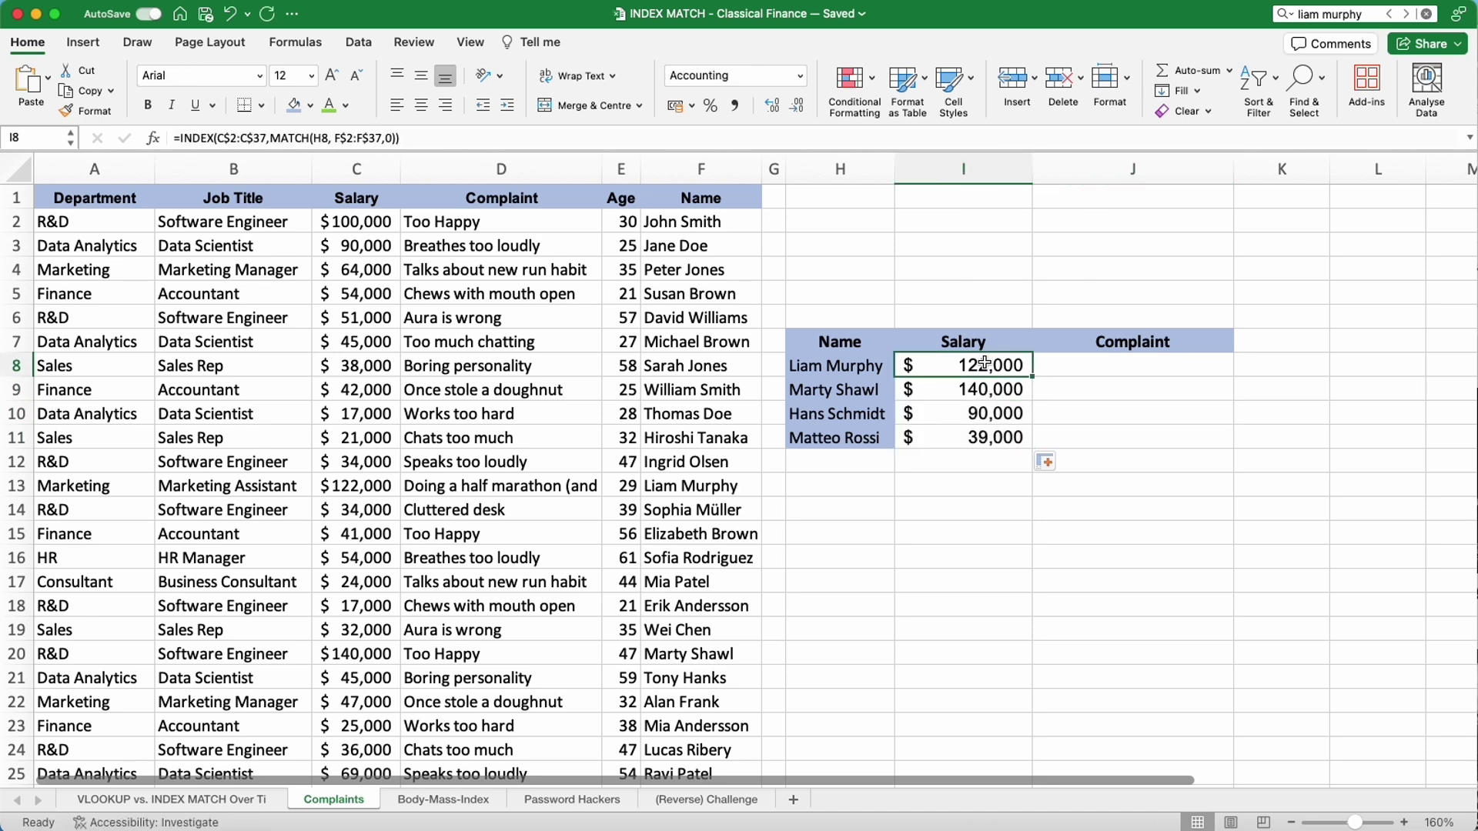
{"action": "left_click", "coordinate": [411, 136]}
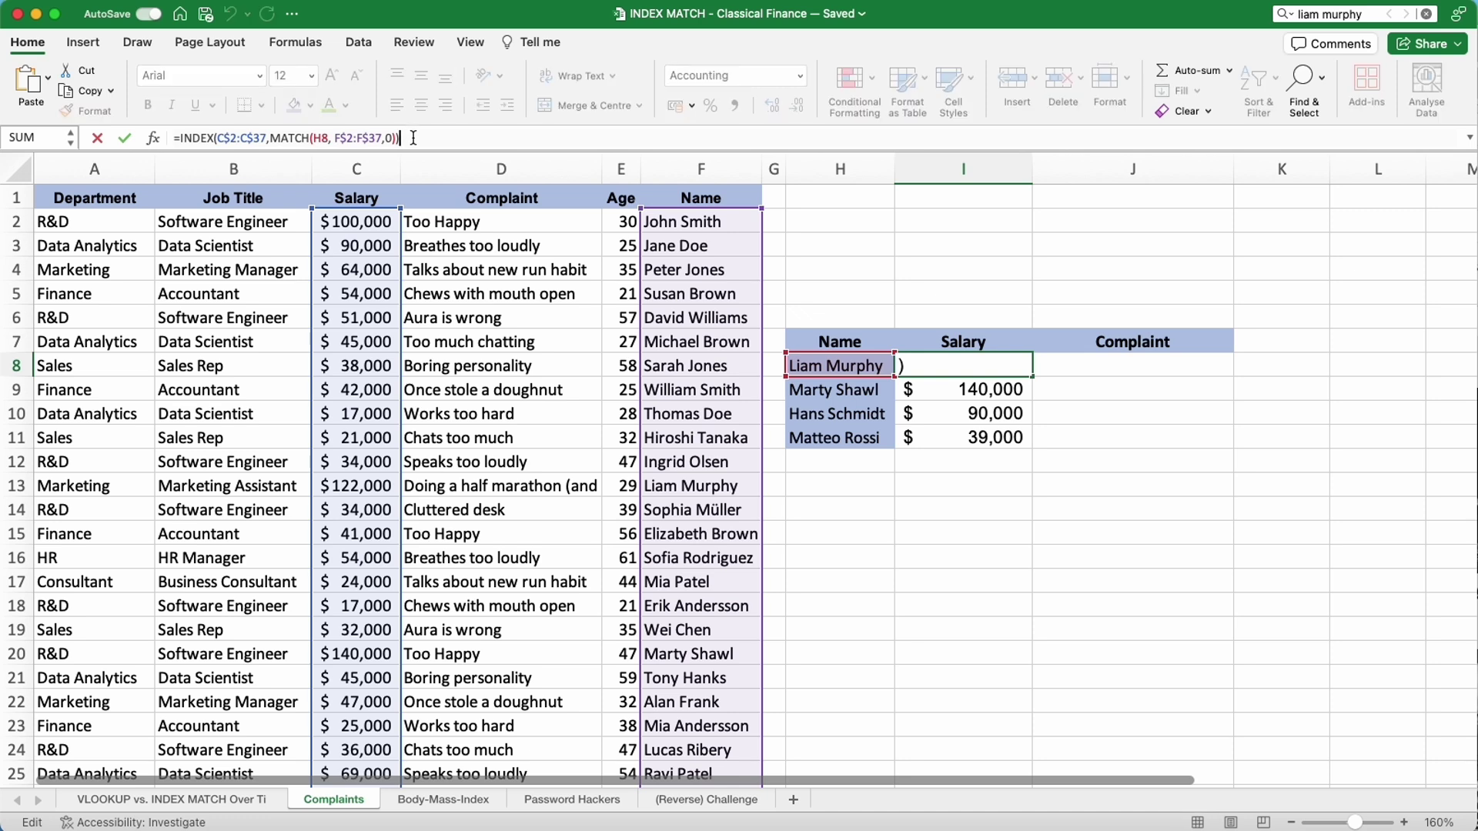
Copy the salary formula into J8 with its INDEX range changed to D$2:D$37, returning the complaint.
{"action": "left_click_drag", "start_coordinate": [412, 136], "coordinate": [74, 124]}
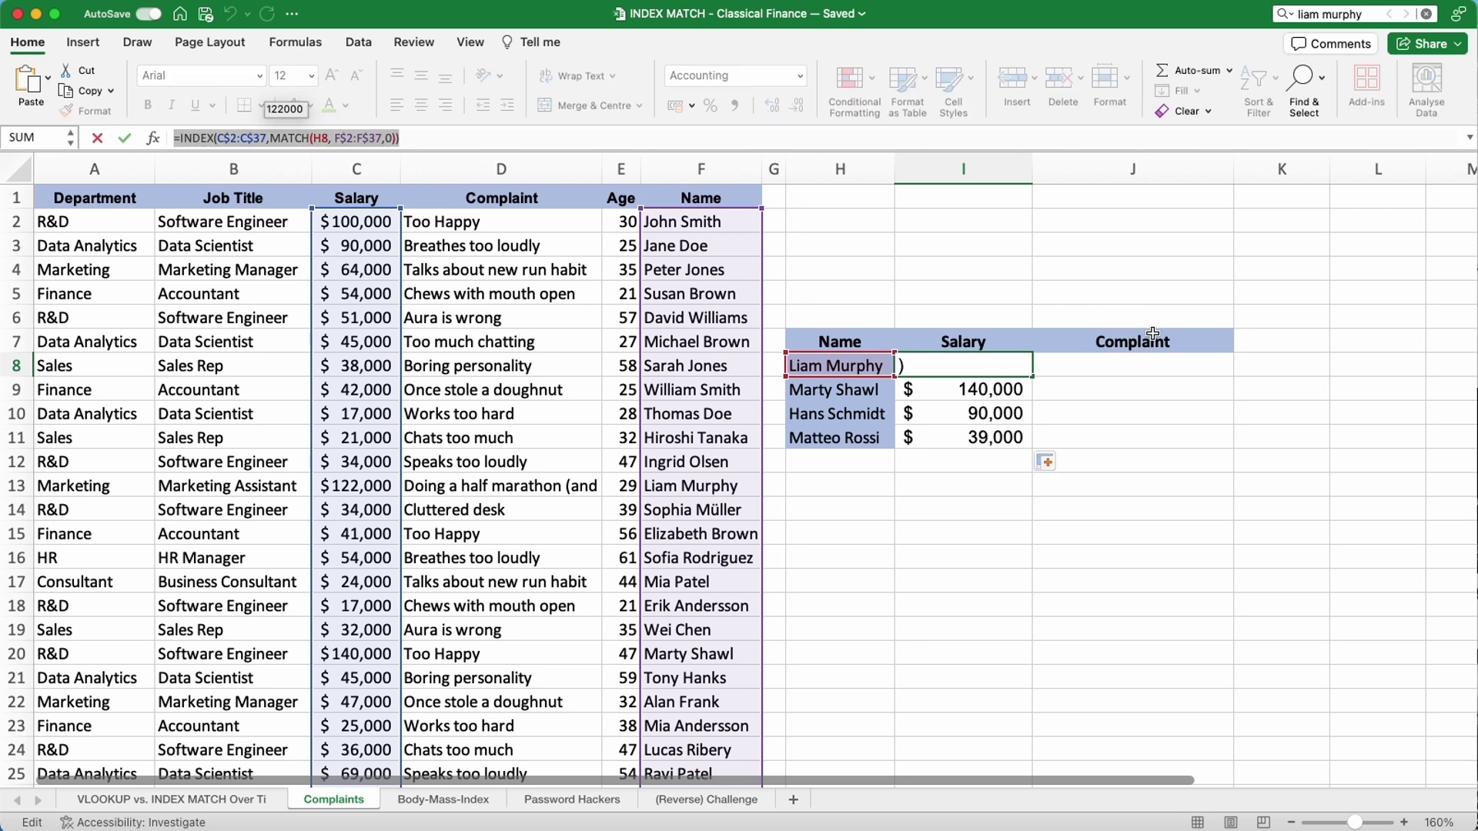
{"action": "left_click", "coordinate": [1112, 372]}
{"action": "left_click", "coordinate": [431, 138]}
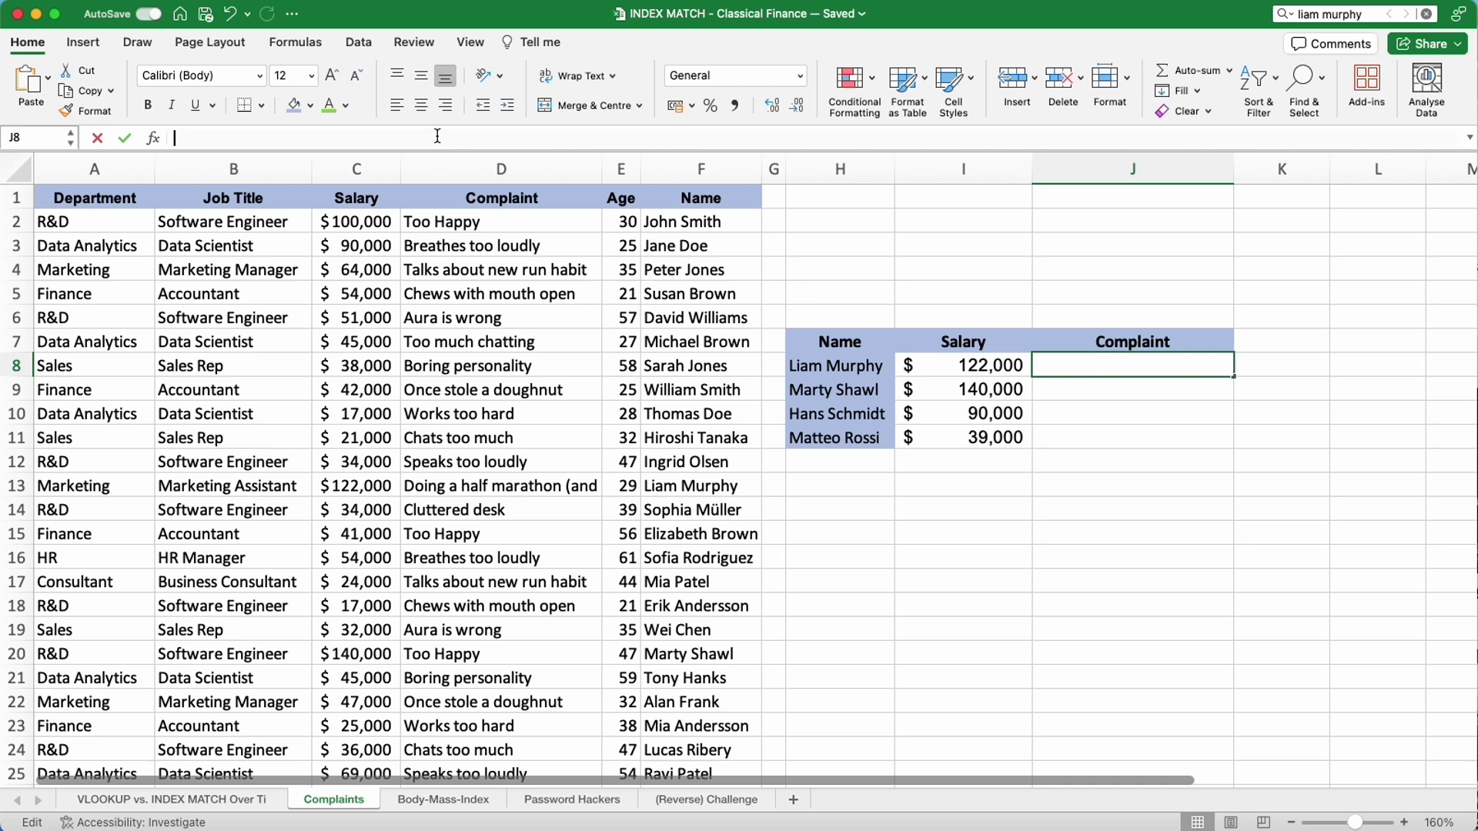
{"action": "type", "text": "=INDEX(C$2:C$37,MATCH(H8,F$2:F$37,0))"}
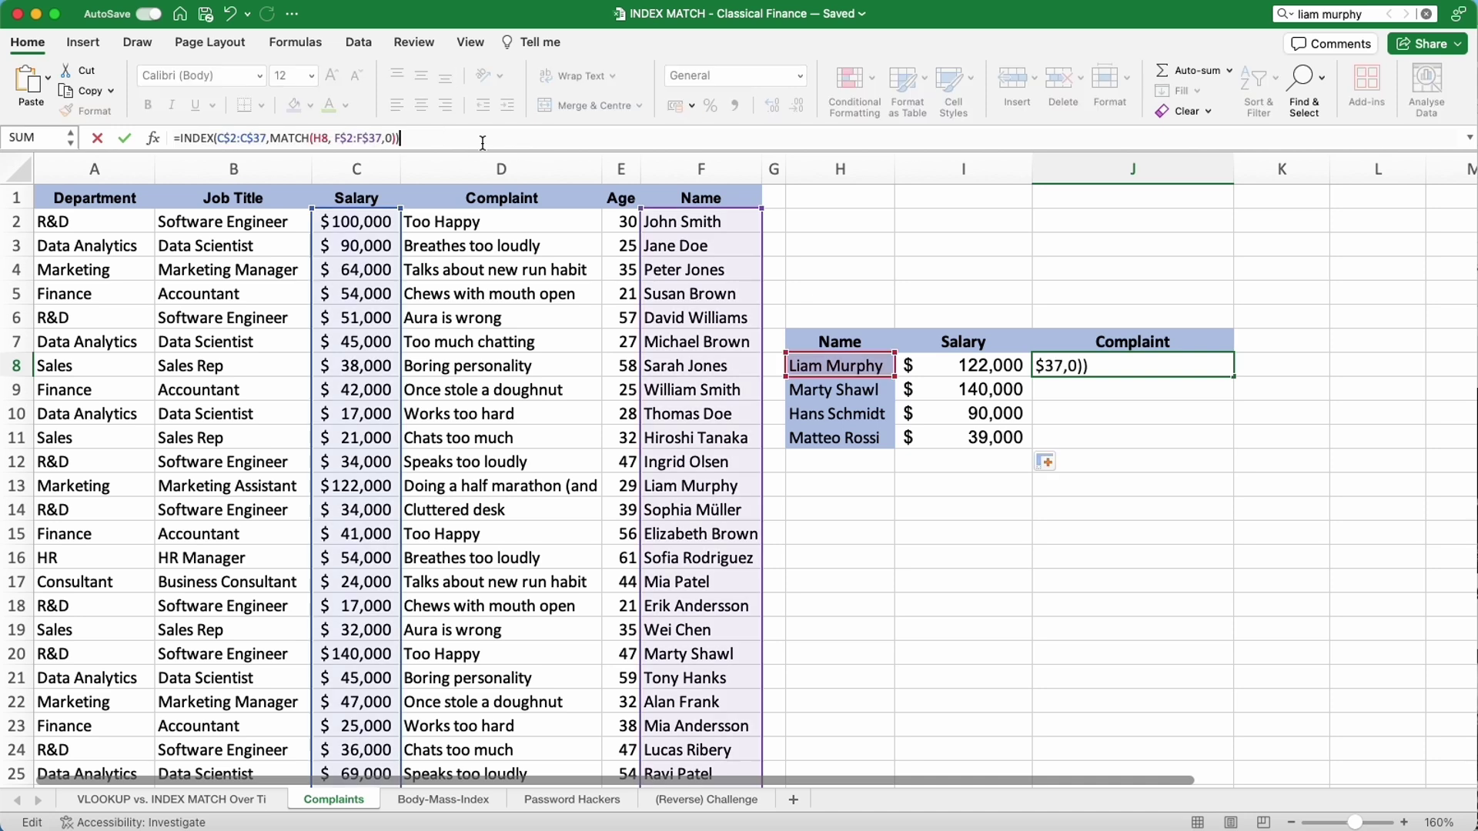
{"action": "left_click", "coordinate": [331, 138]}
{"action": "left_click", "coordinate": [246, 138]}
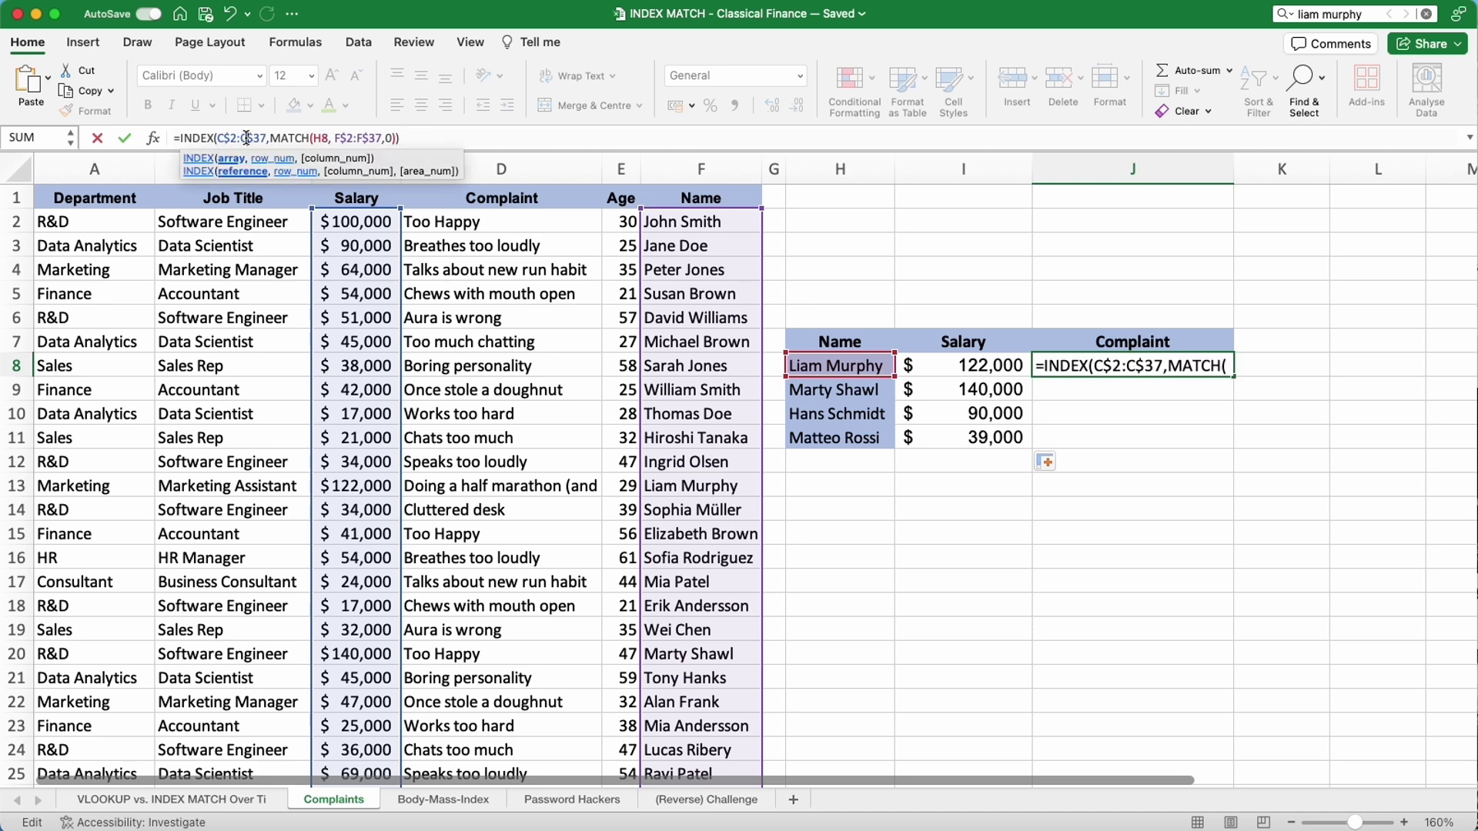
{"action": "key", "text": "BackSpace"}
{"action": "type", "text": "D"}
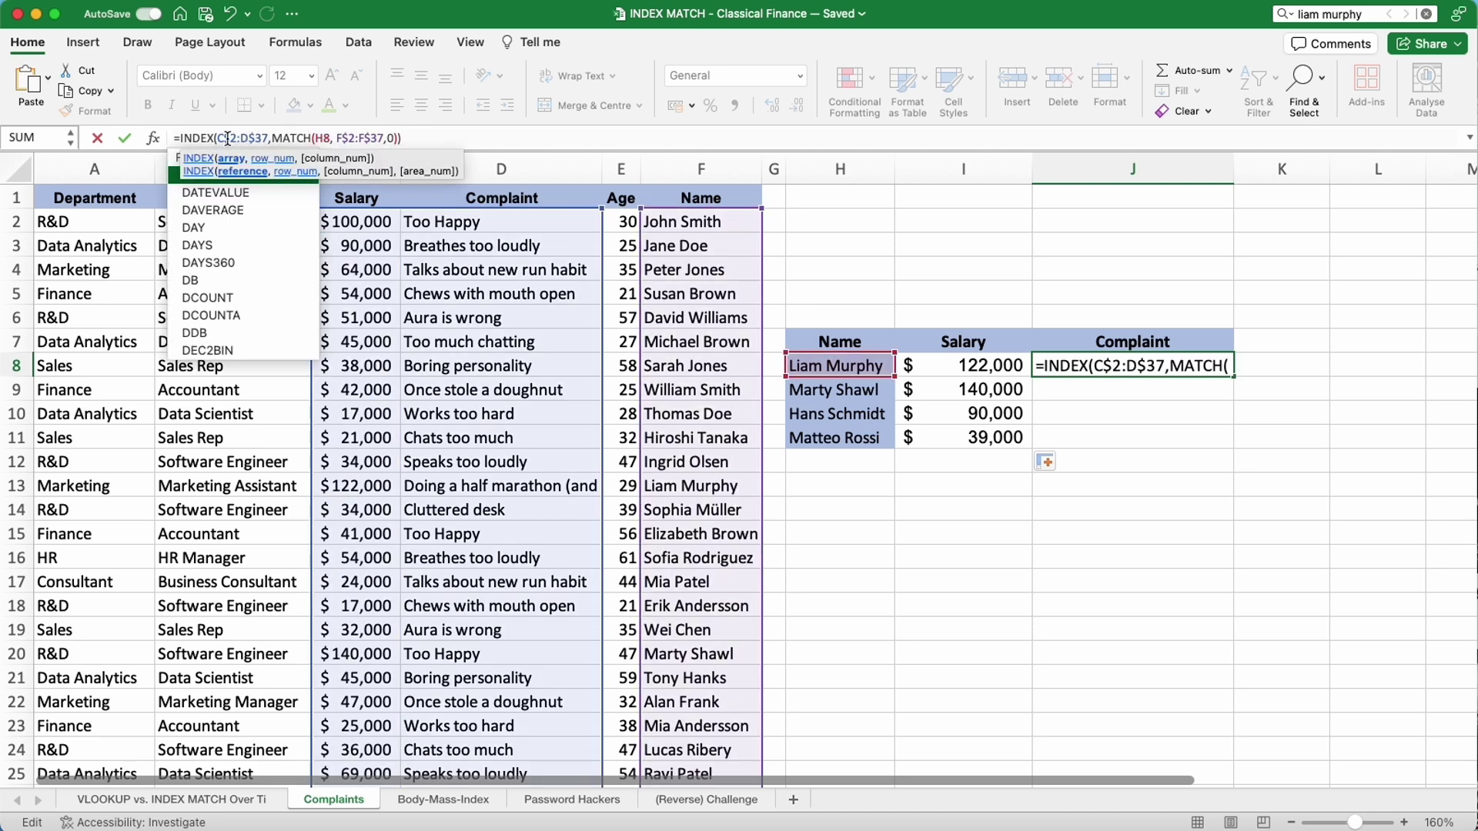
{"action": "left_click", "coordinate": [224, 139]}
{"action": "key", "text": "BackSpace"}
{"action": "type", "text": "D"}
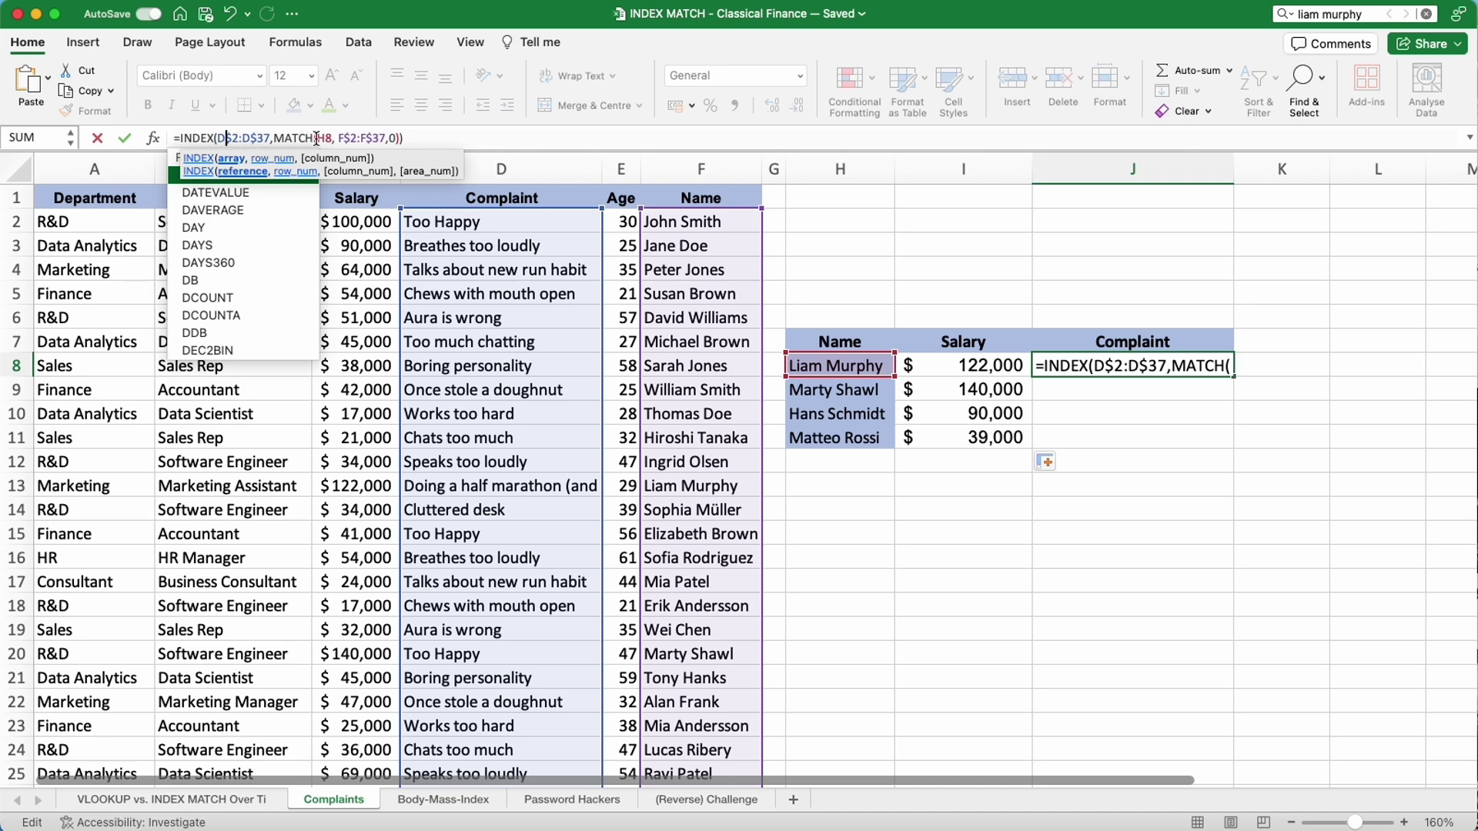
{"action": "key", "text": "Return"}
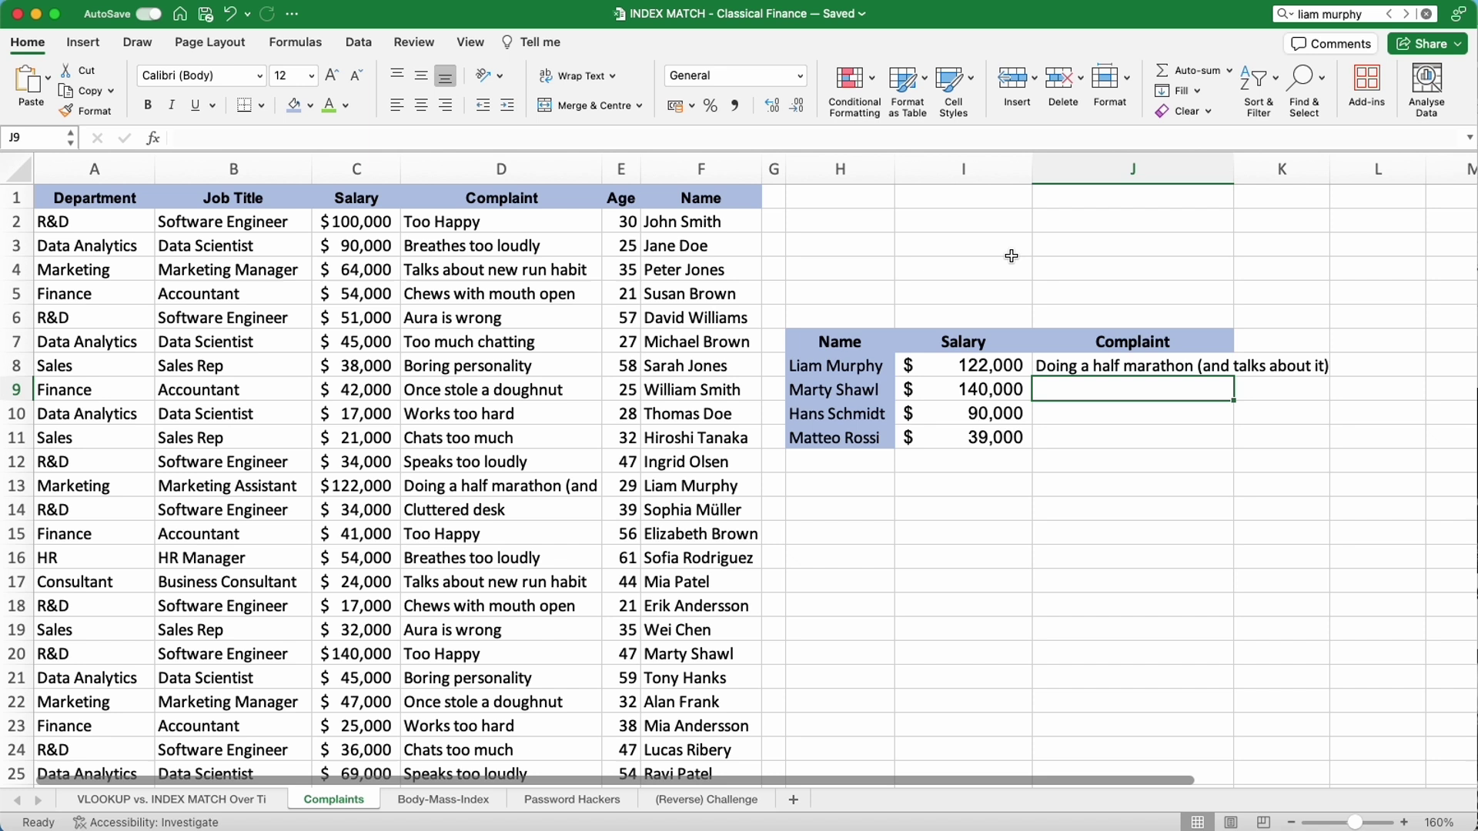
Fill J8's complaint formula down to J11, showing 'Too Happy', 'Chews with mouth open', 'Only talks about football'.
{"action": "left_click", "coordinate": [1171, 371]}
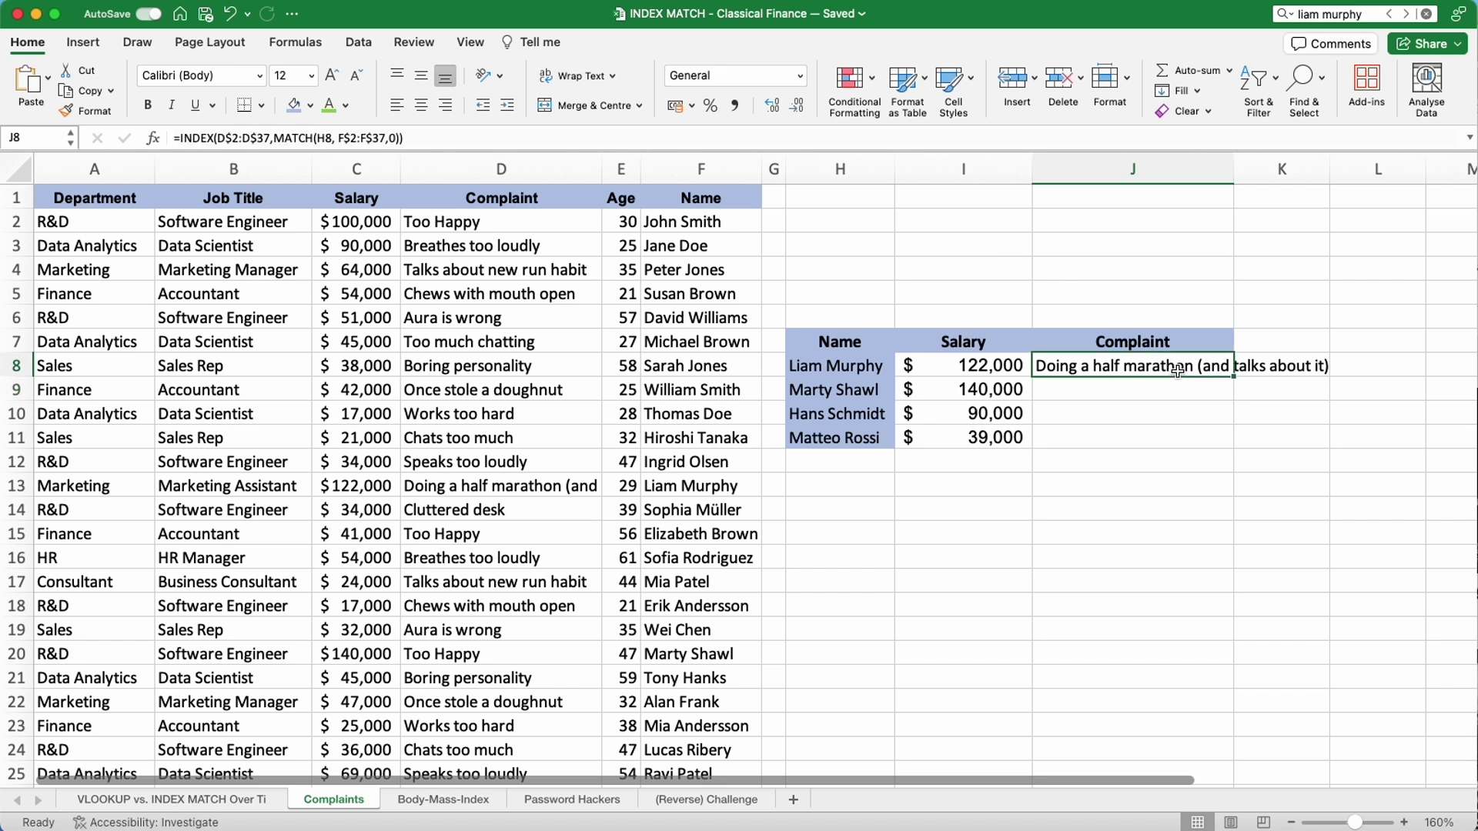
{"action": "left_click_drag", "start_coordinate": [1236, 378], "coordinate": [1231, 438]}
{"action": "left_click", "coordinate": [1131, 469]}
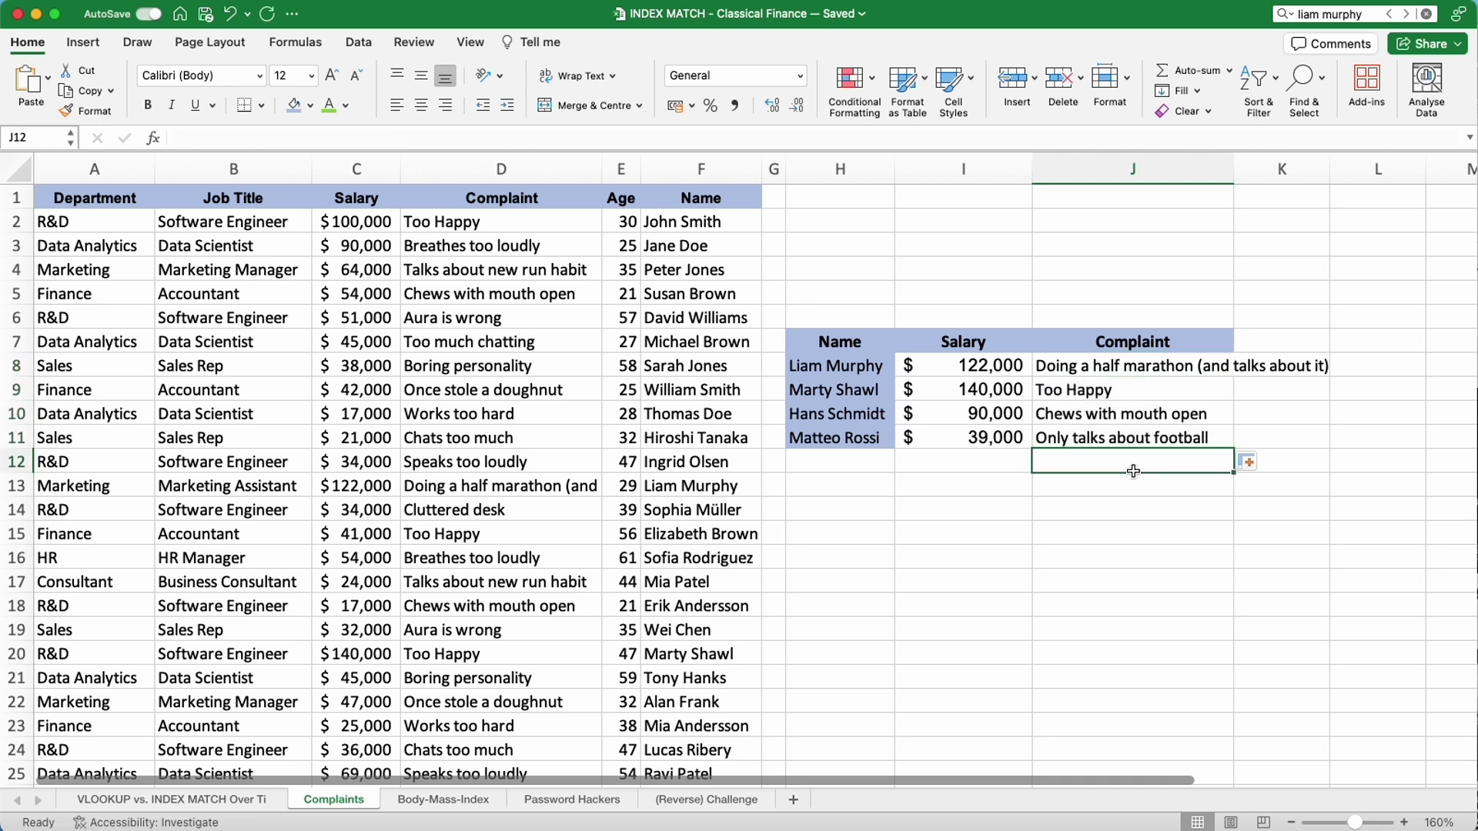
{"action": "left_click", "coordinate": [1289, 342]}
Add the header 'Fire or Keep On' in K7 and widen column K to fit it.
{"action": "scroll", "coordinate": [1185, 397], "scroll_direction": "right", "scroll_amount": 4}
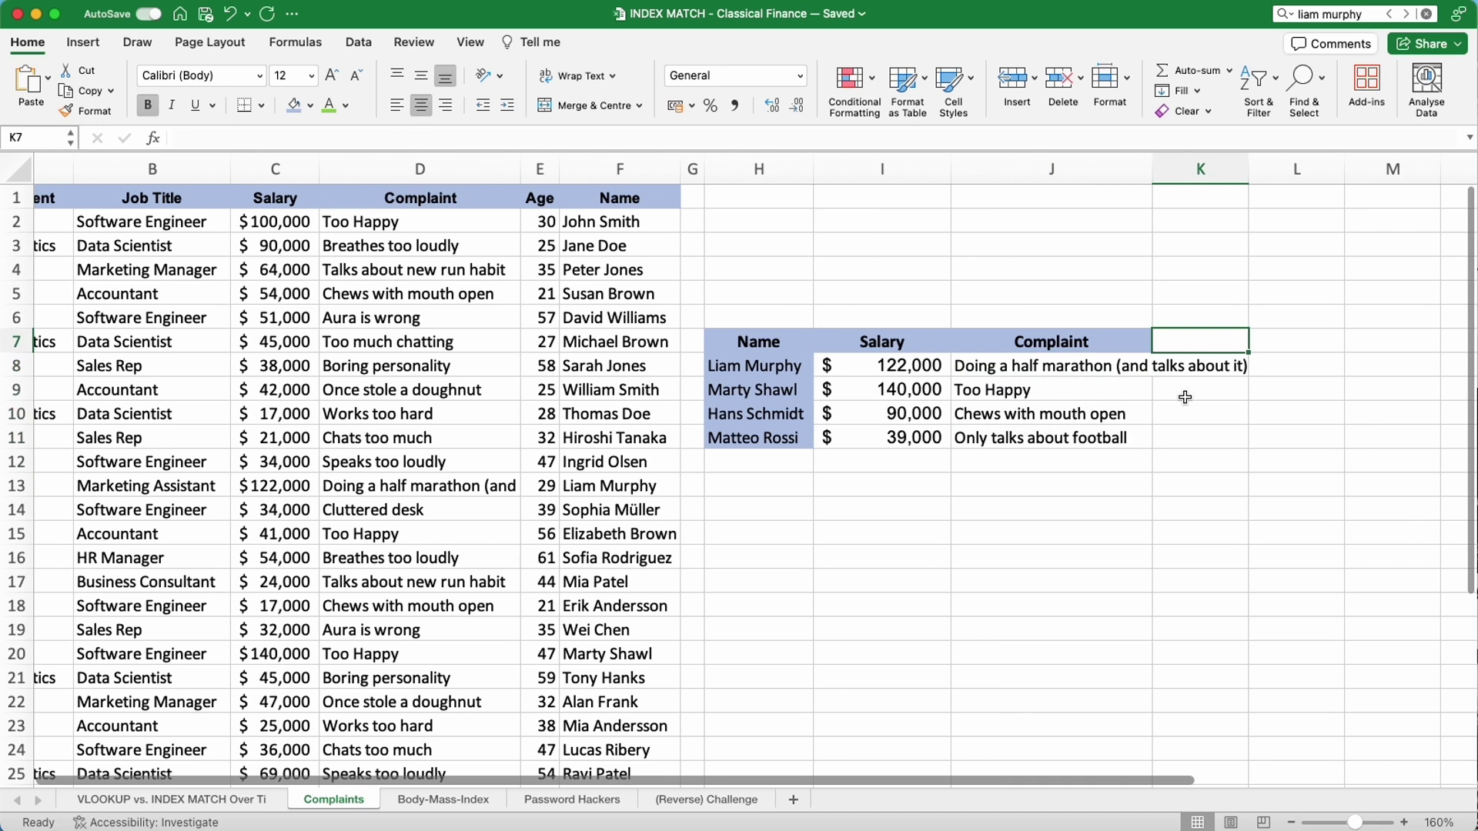
{"action": "type", "text": "Fire "}
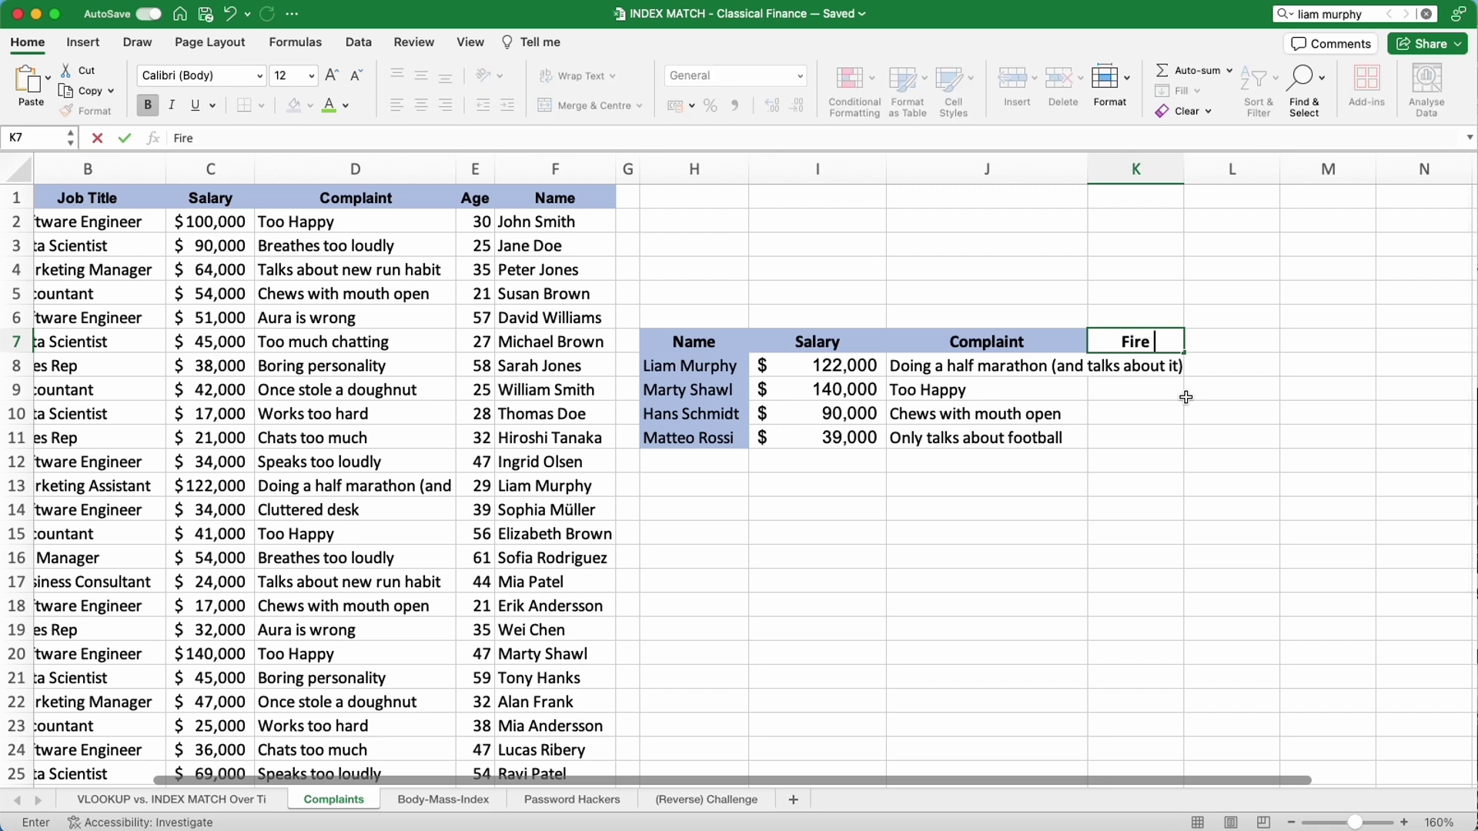
{"action": "type", "text": "or Keep O"}
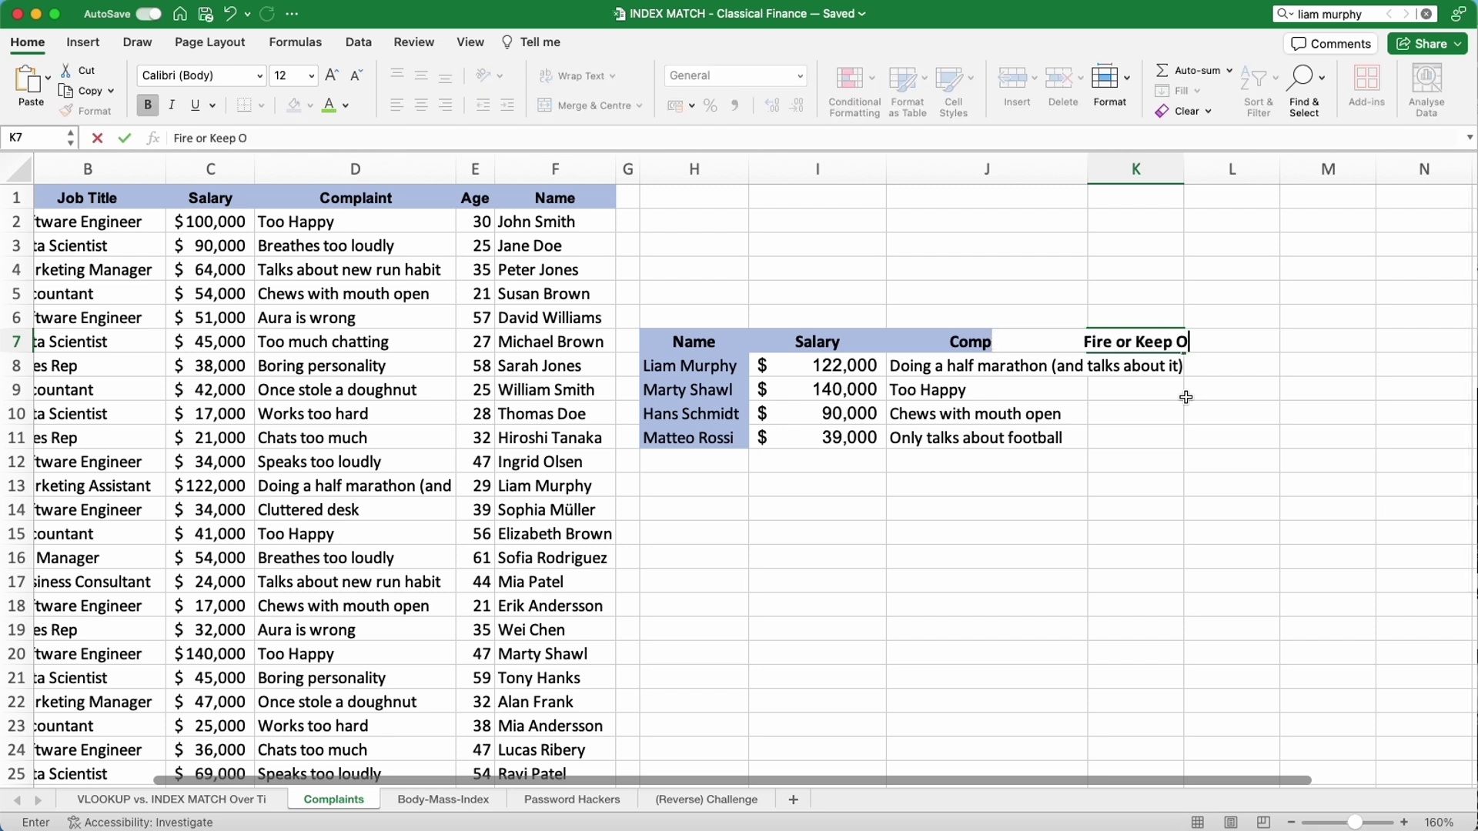
{"action": "type", "text": "n"}
{"action": "key", "text": "Return"}
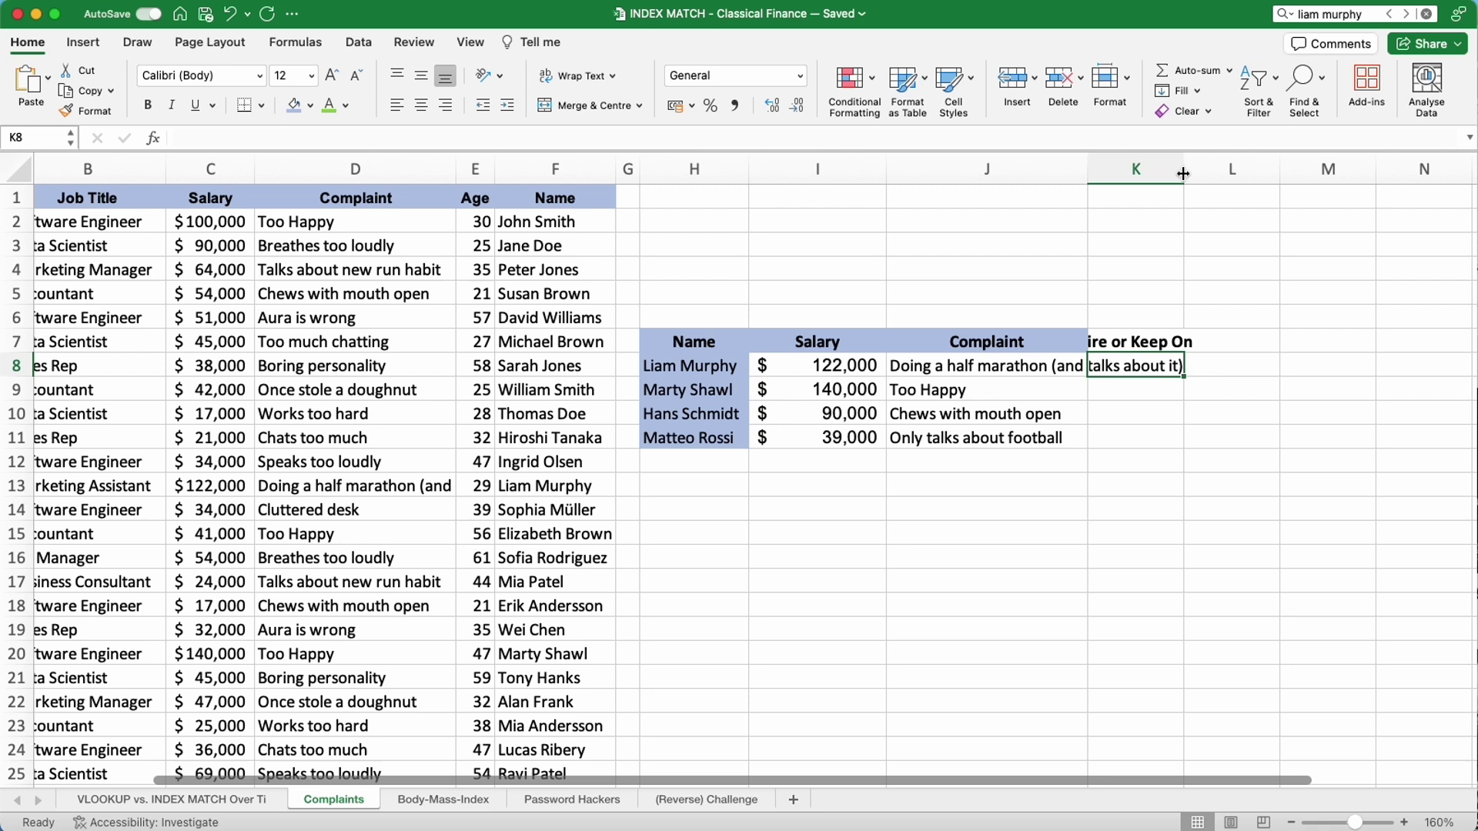
{"action": "left_click_drag", "start_coordinate": [1184, 174], "coordinate": [1224, 174]}
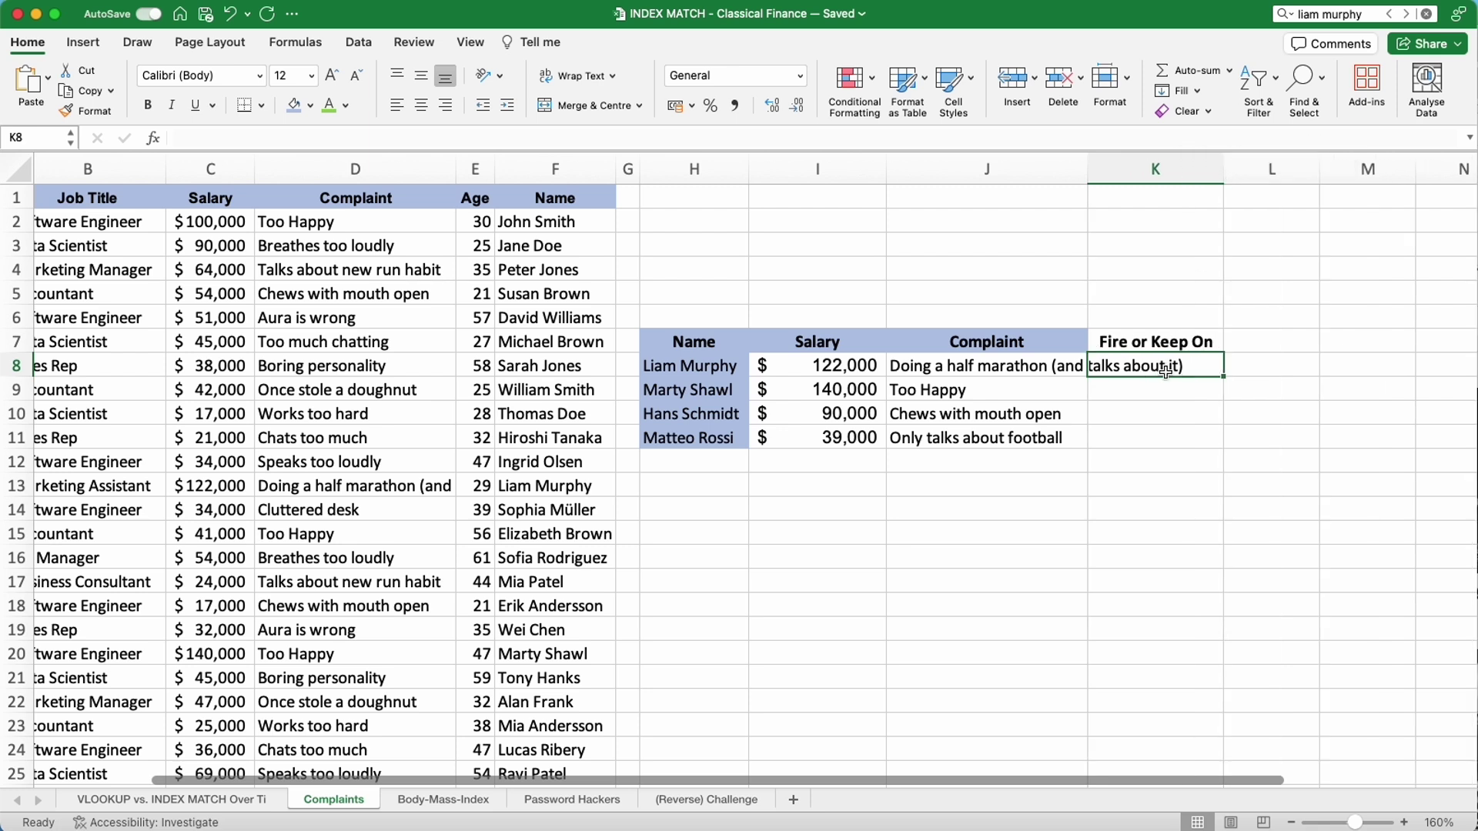
Enter 'Fire if he starts asking for sponsorship' in K8 and start typing the K9 pay-cut verdict.
{"action": "type", "text": "Fi"}
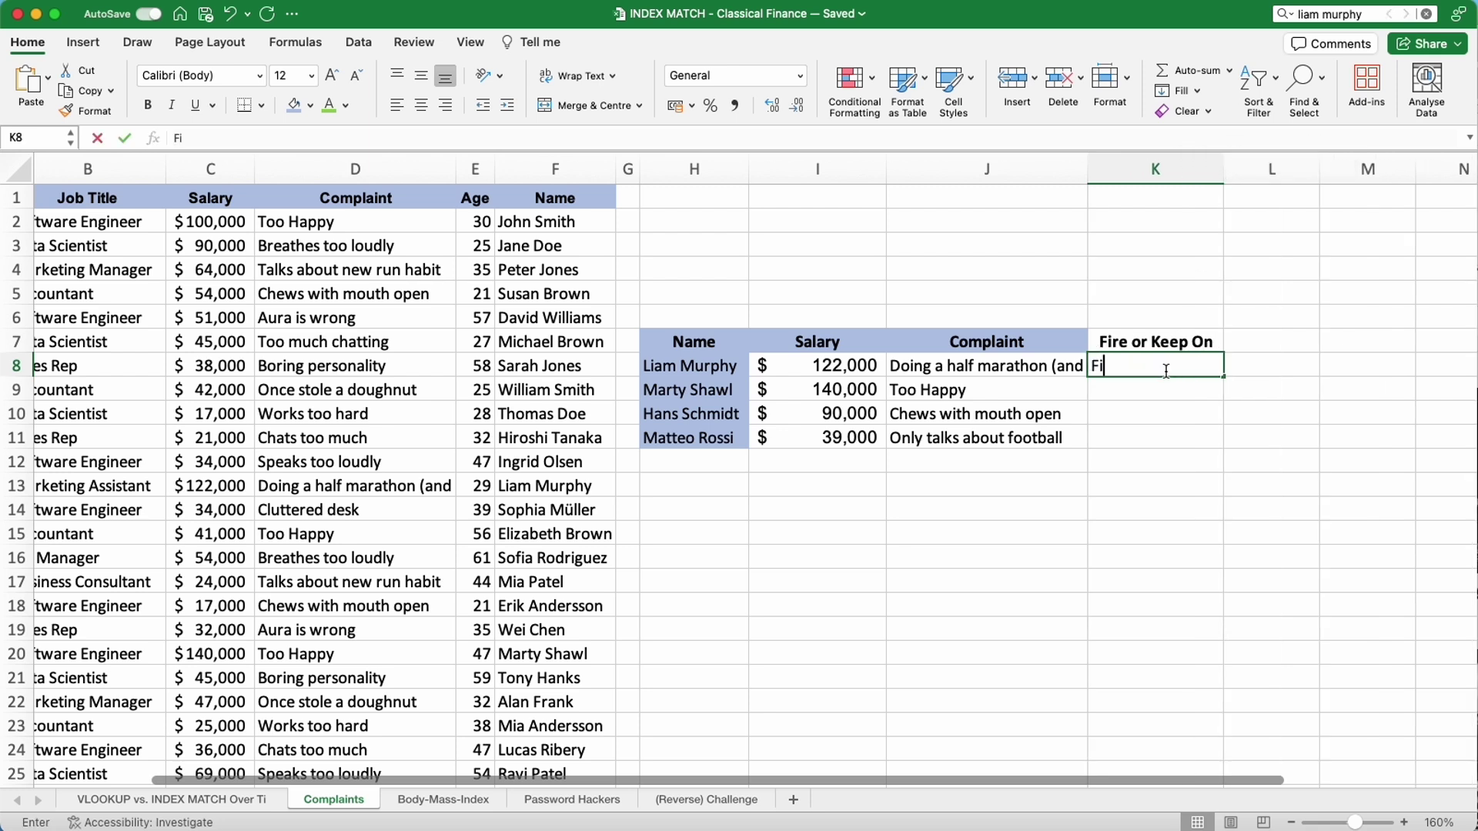
{"action": "type", "text": "re if he"}
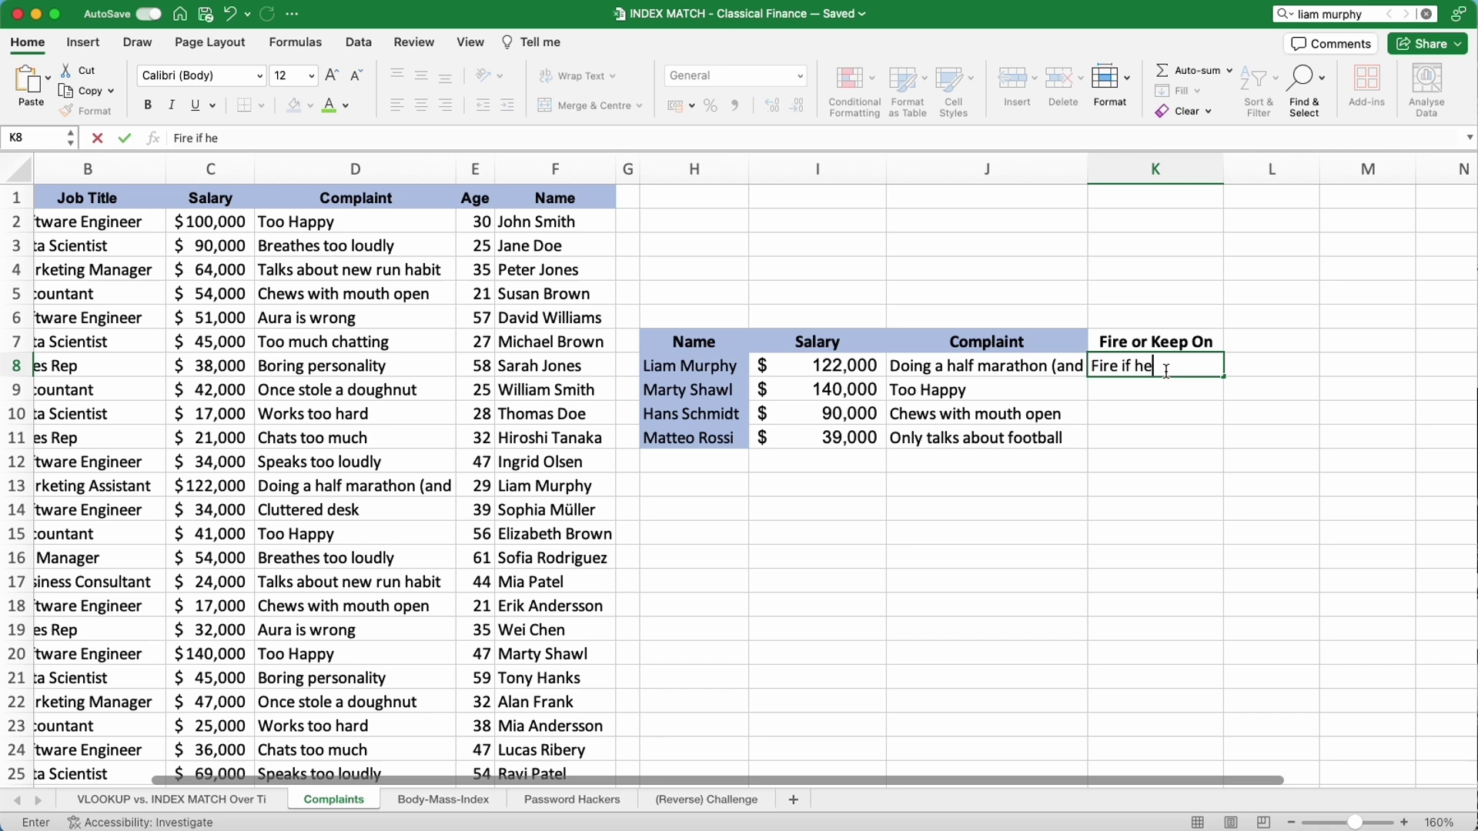
{"action": "type", "text": " starts ask"}
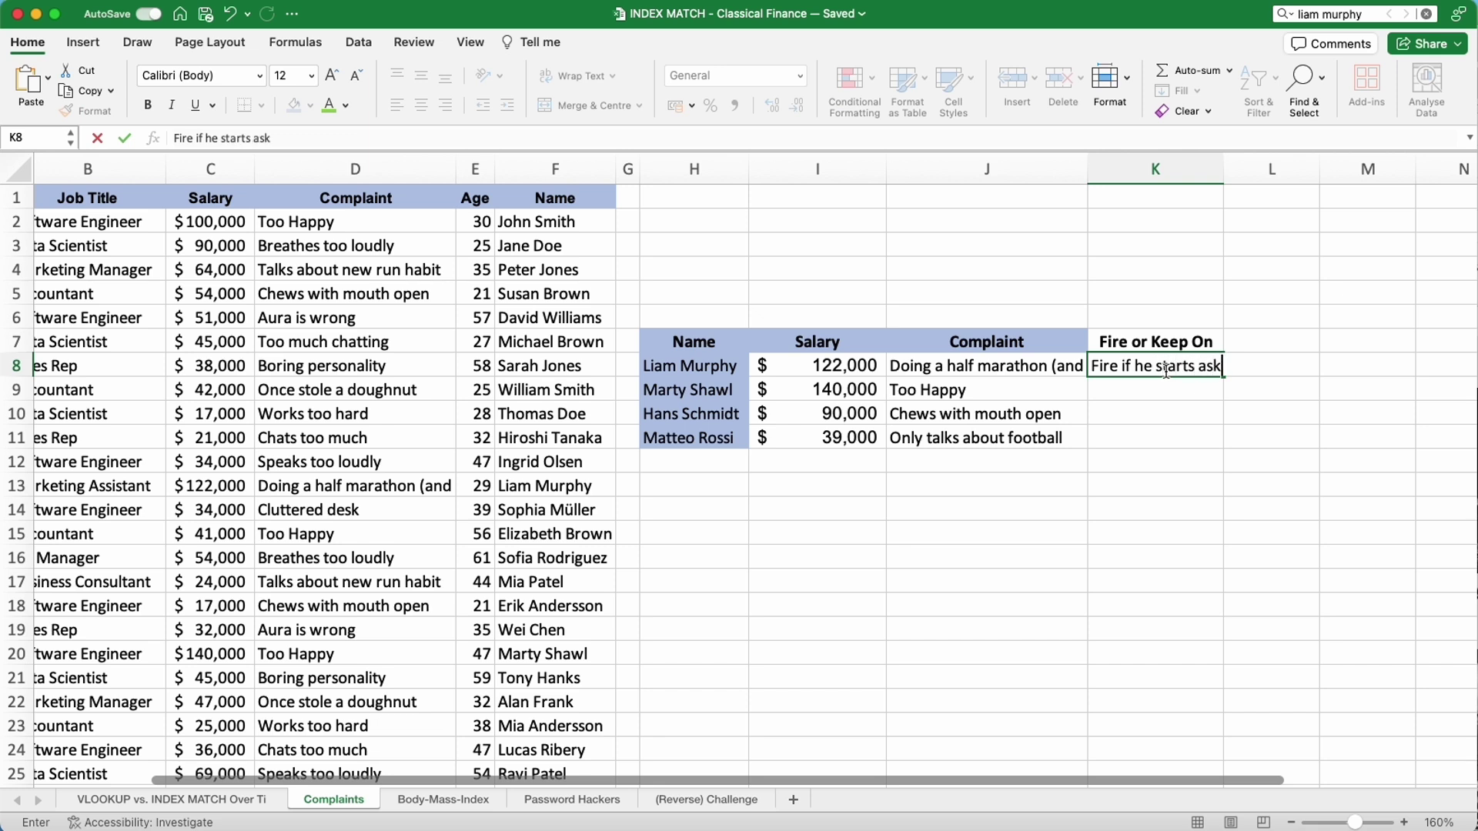
{"action": "type", "text": "ing for sponsorship"}
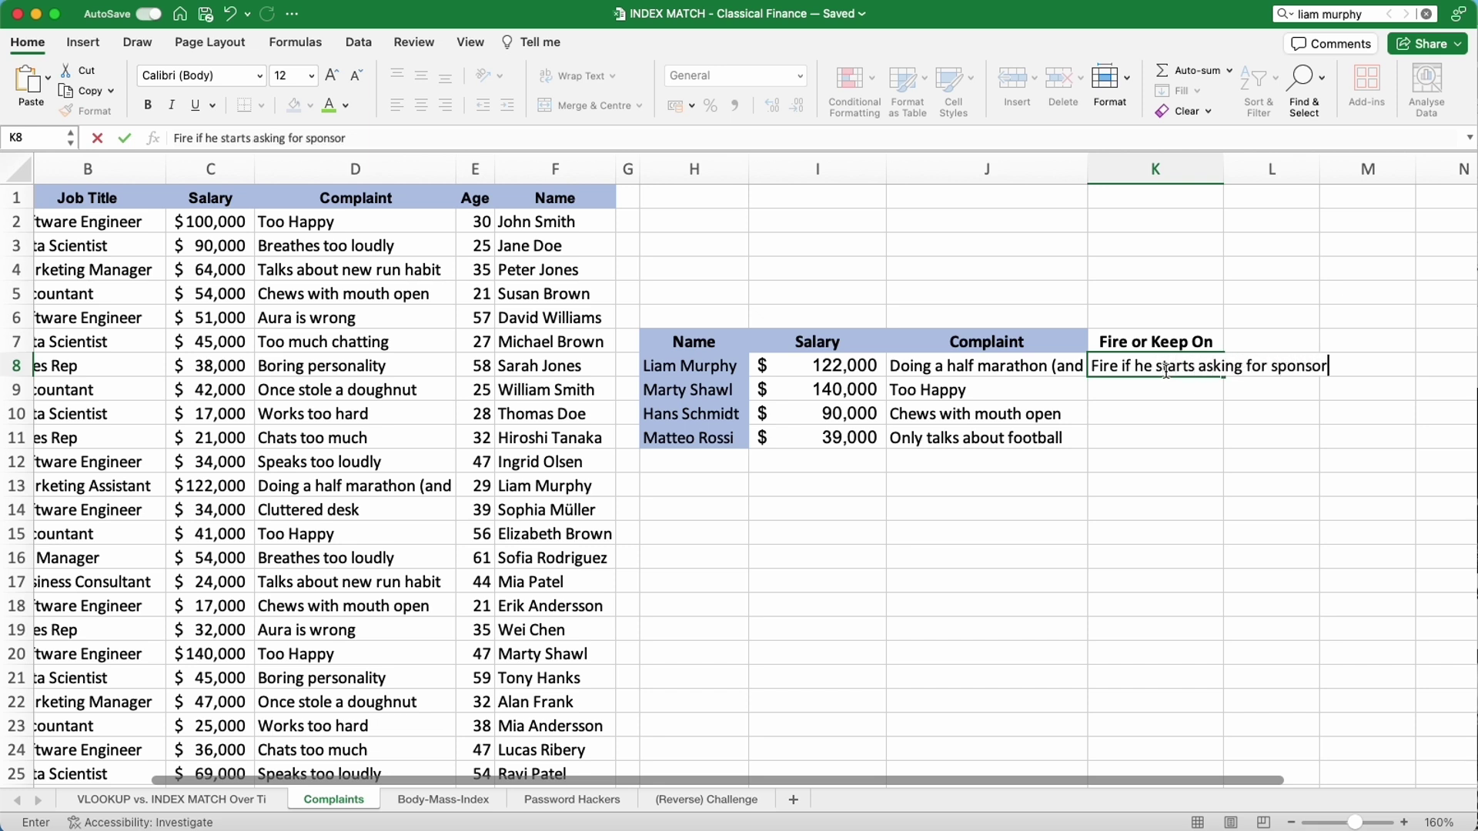
{"action": "key", "text": "Return"}
{"action": "type", "text": "C"}
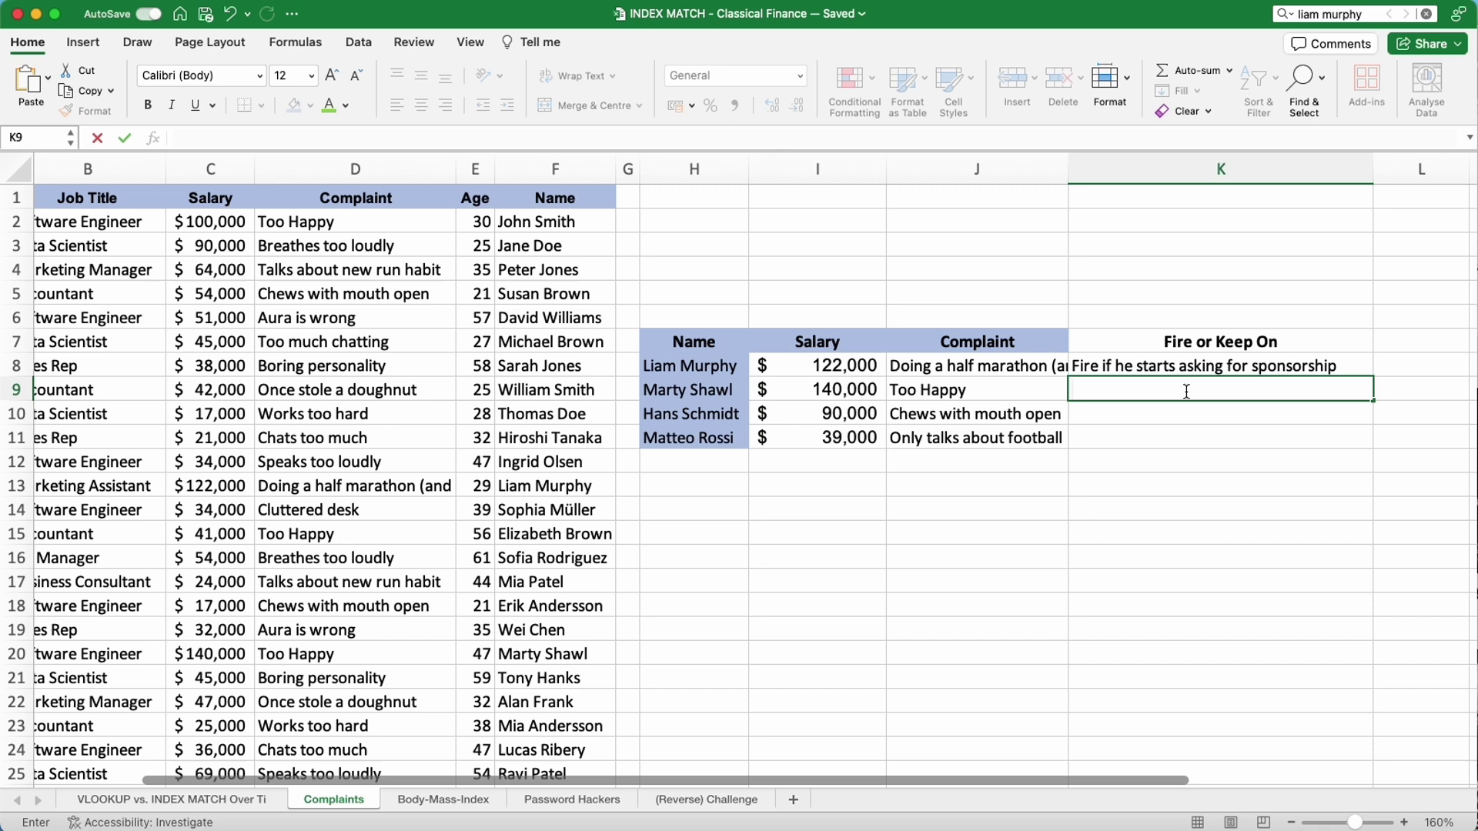
{"action": "type", "text": "Smug, Cut his pay"}
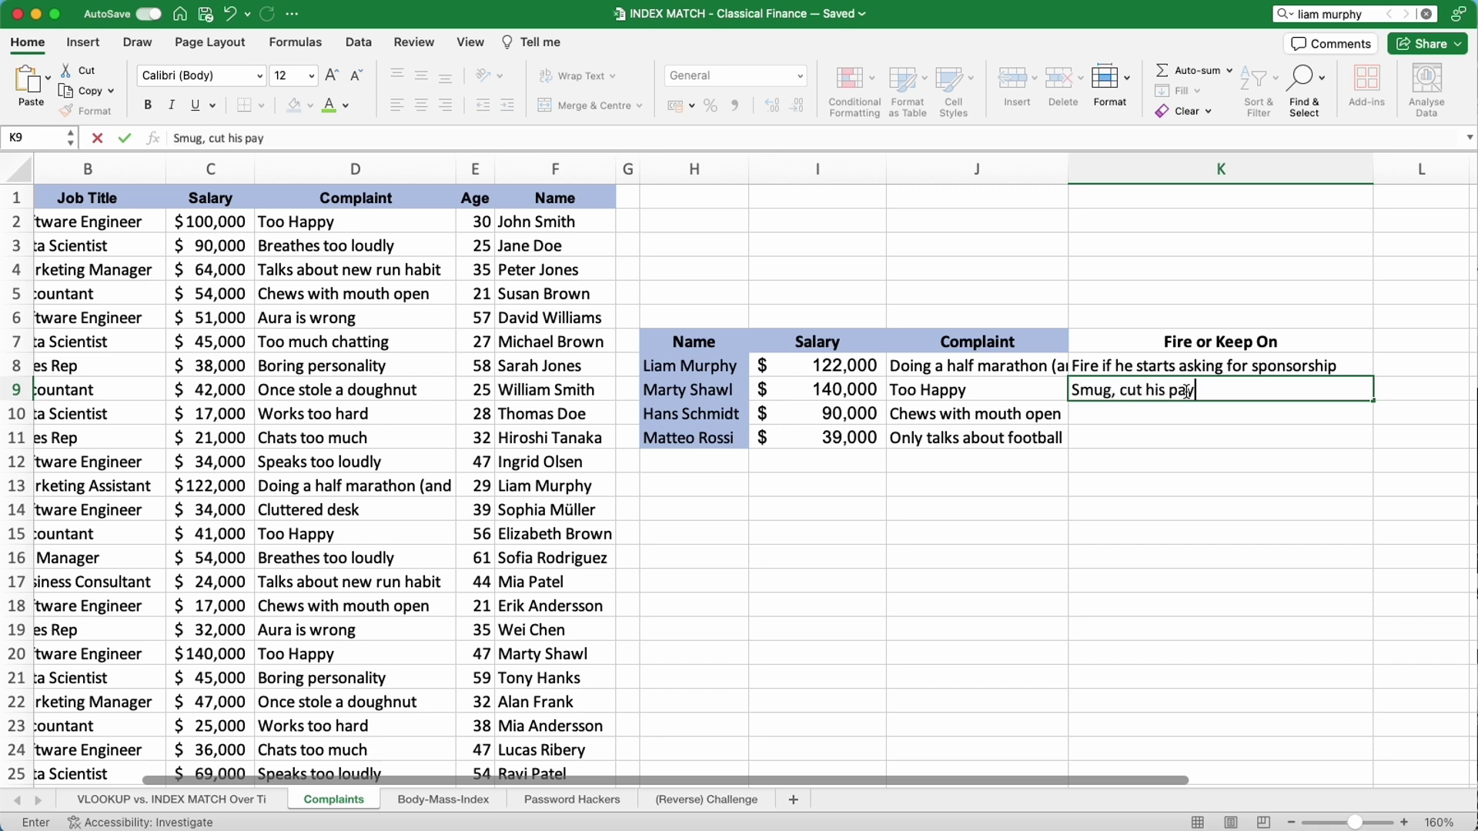
Complete 'Smug, cut his pay' in K9, then enter 'Ban from eating in the building' and 'Give him a raise'.
{"action": "key", "text": "Return"}
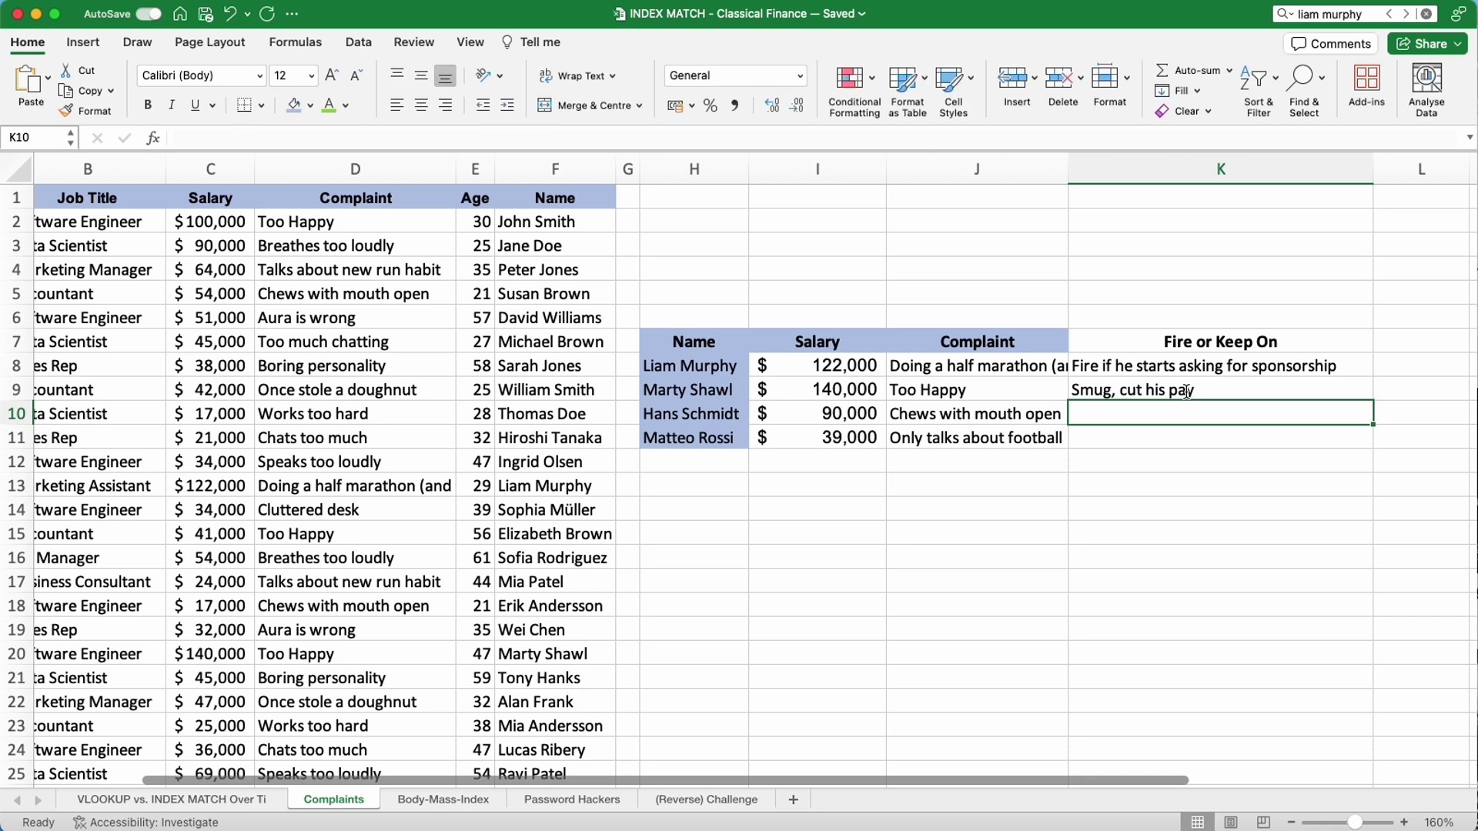
{"action": "type", "text": "Ban f"}
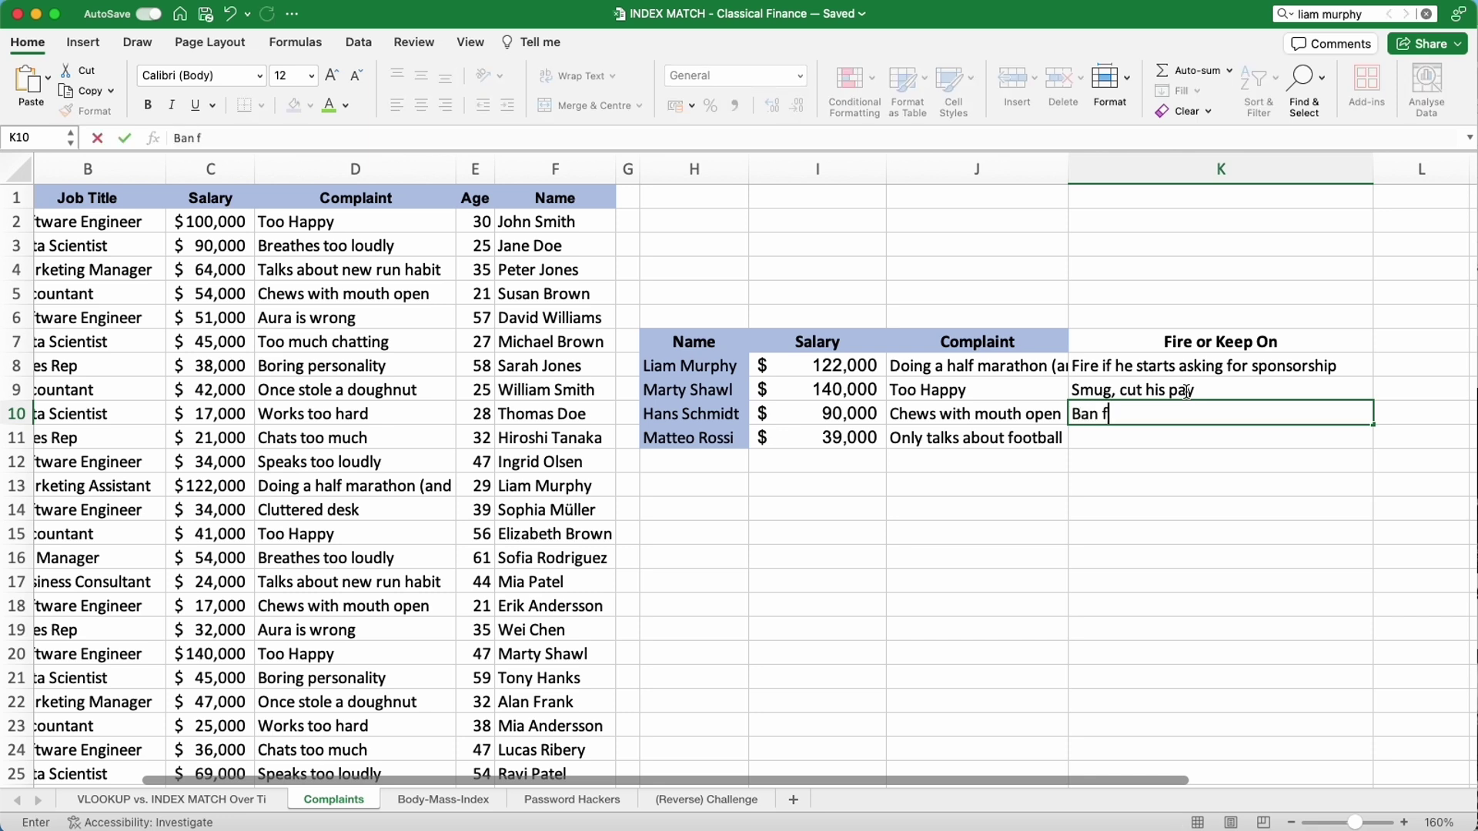
{"action": "type", "text": "rom eating in "}
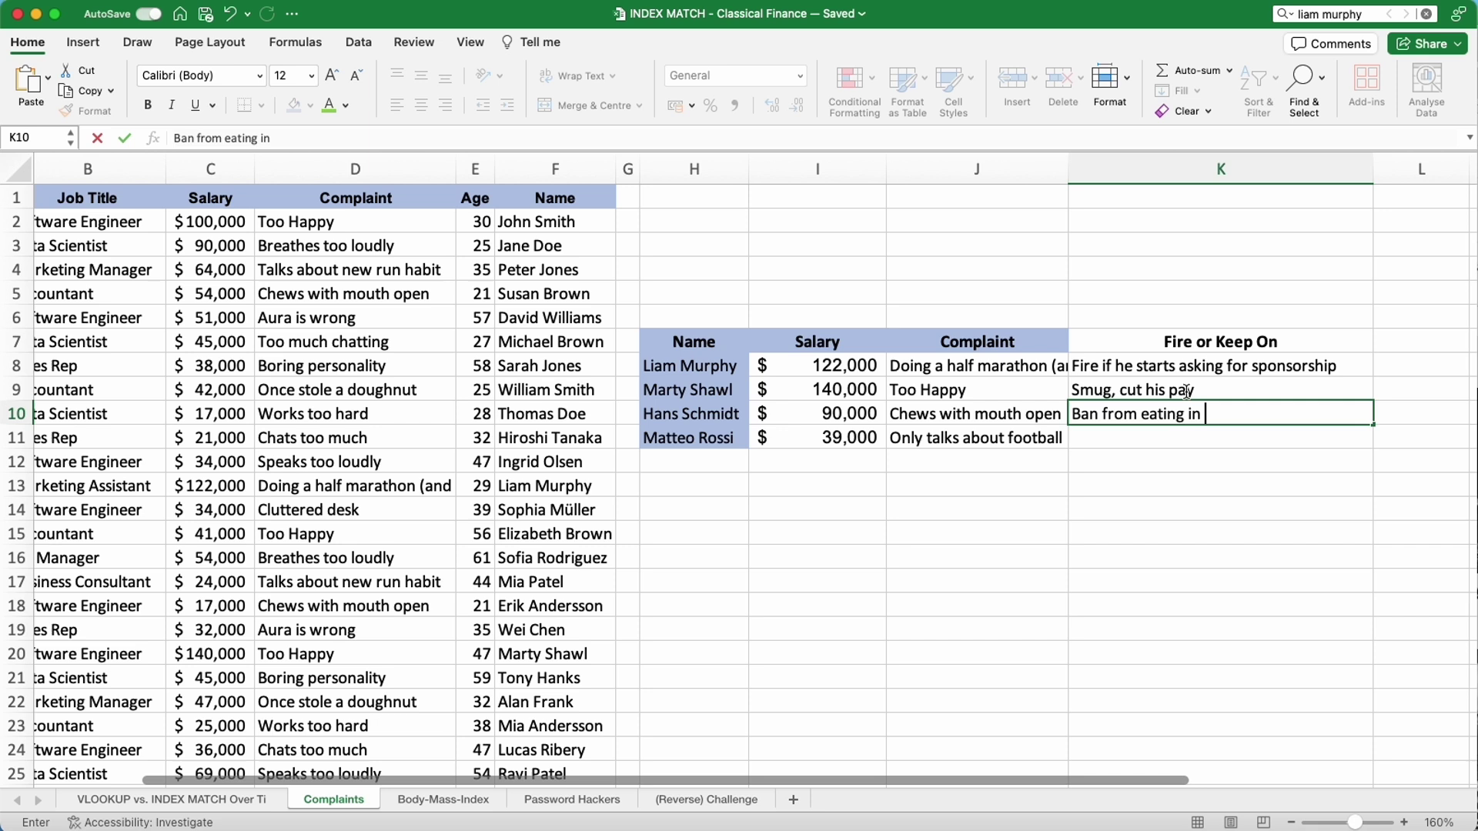
{"action": "type", "text": "the building"}
{"action": "key", "text": "Return"}
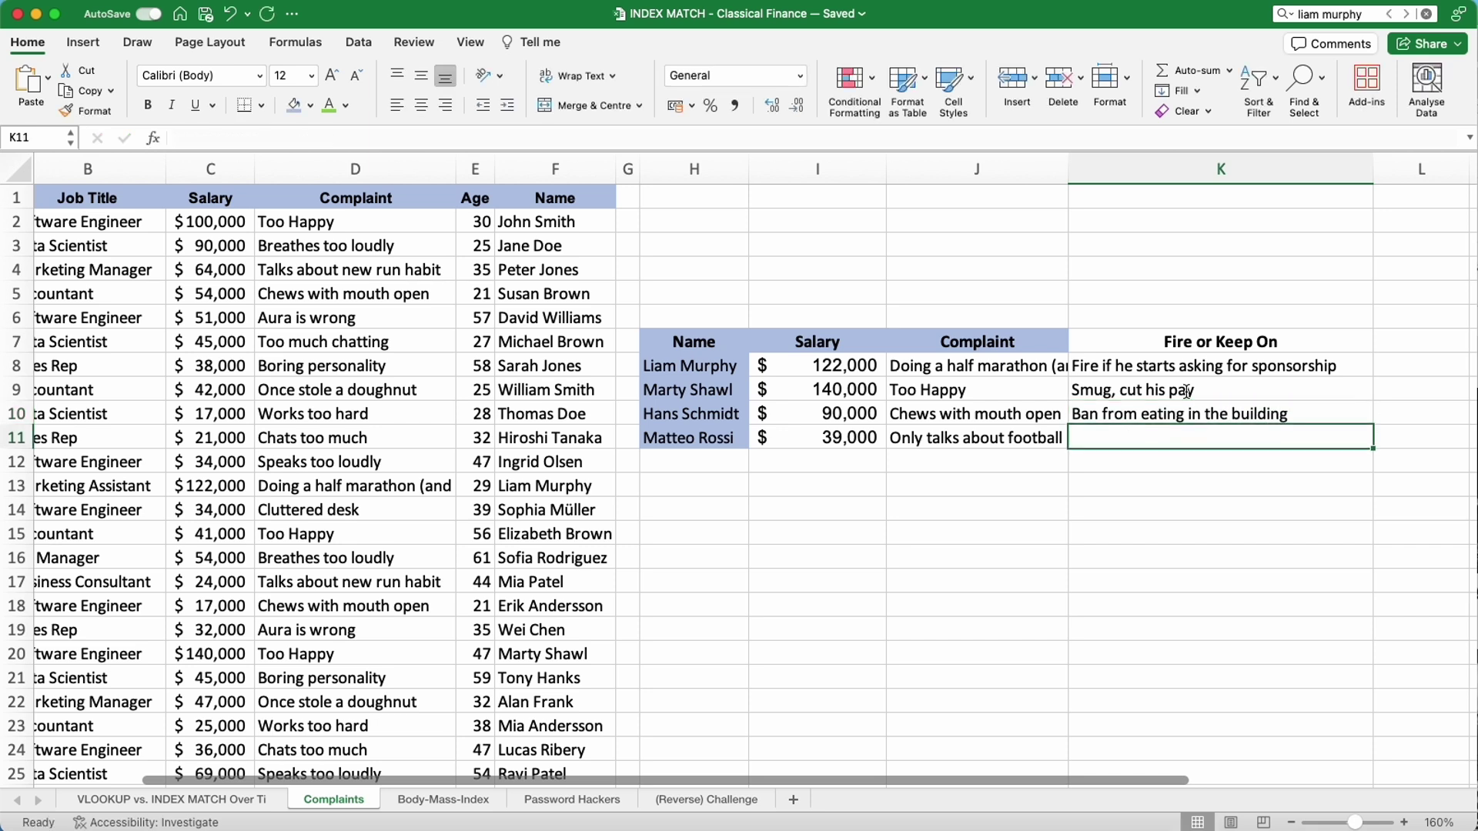
{"action": "type", "text": "Giv"}
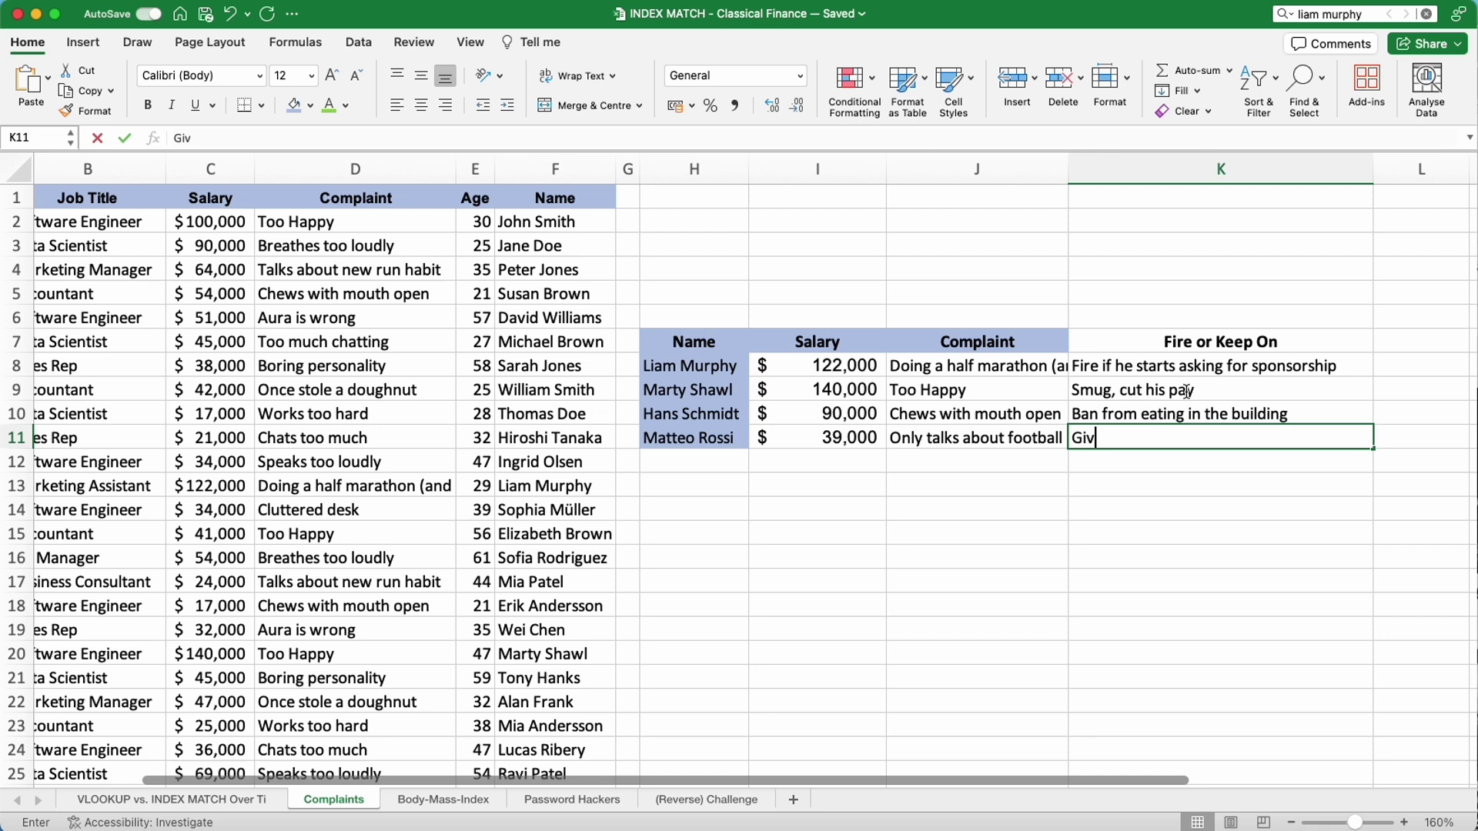
{"action": "type", "text": "e him a raise"}
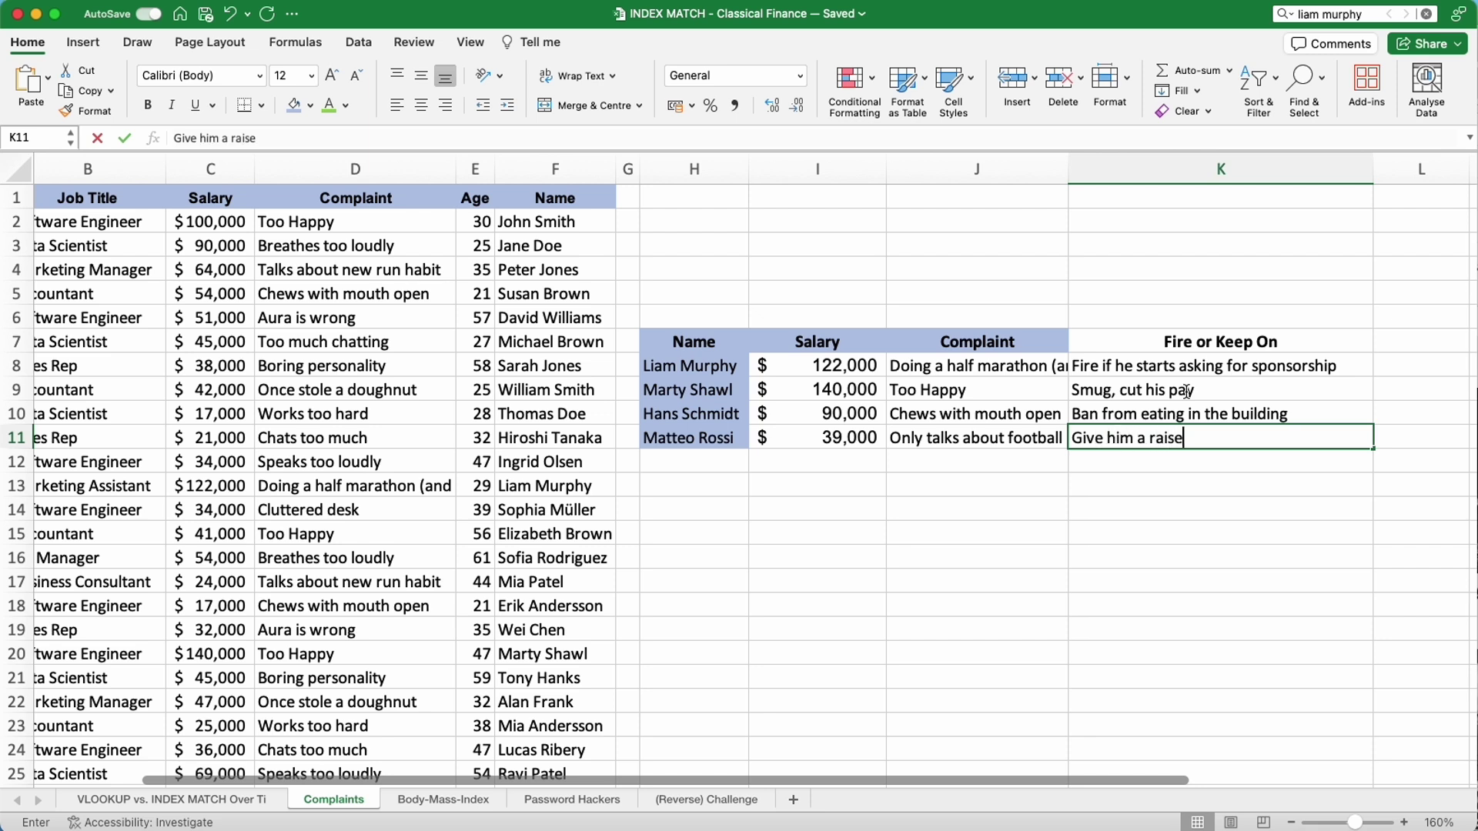
{"action": "key", "text": "Return"}
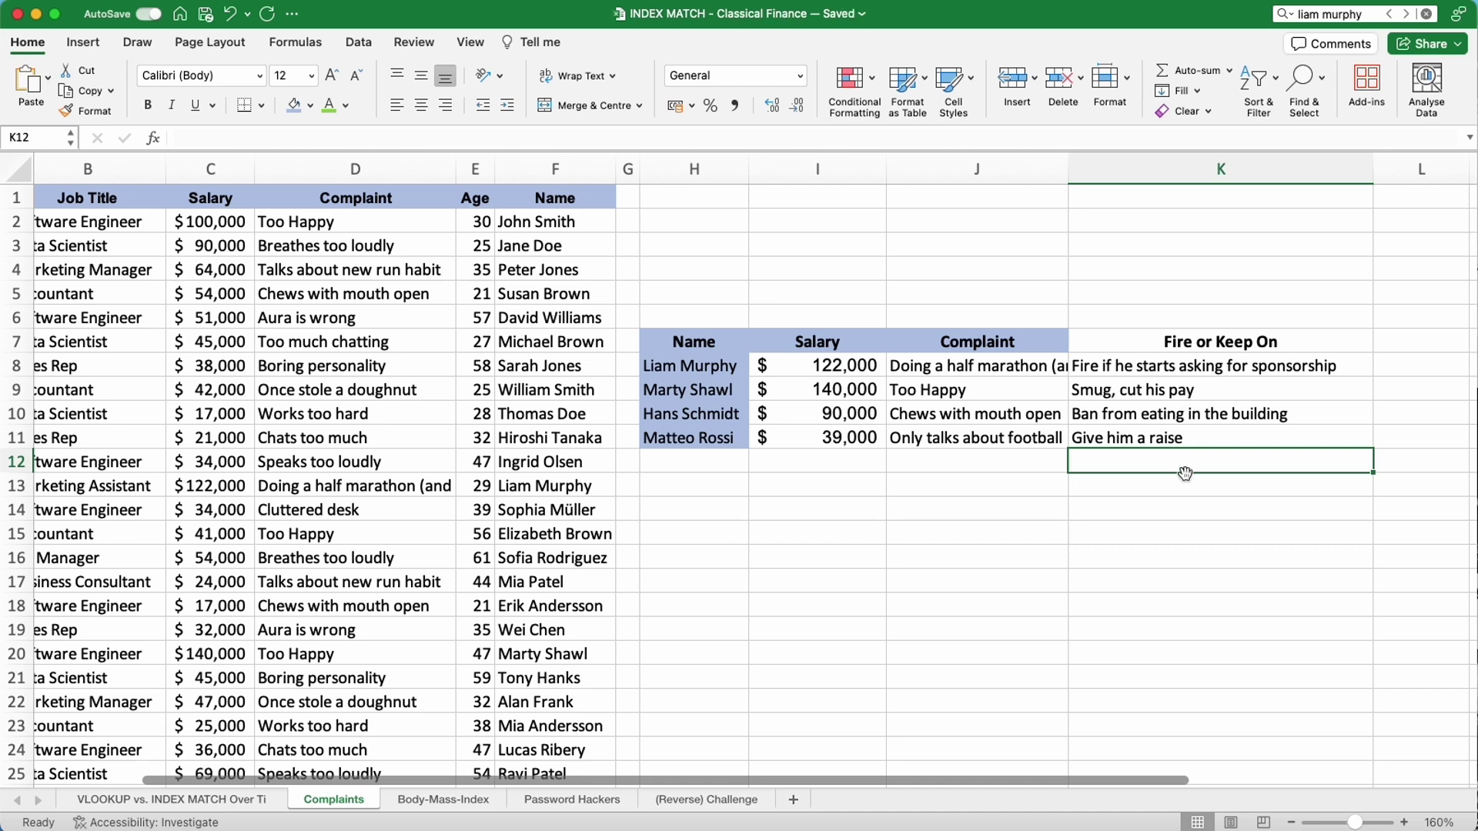
{"action": "scroll", "coordinate": [1186, 473], "scroll_direction": "left", "scroll_amount": 2}
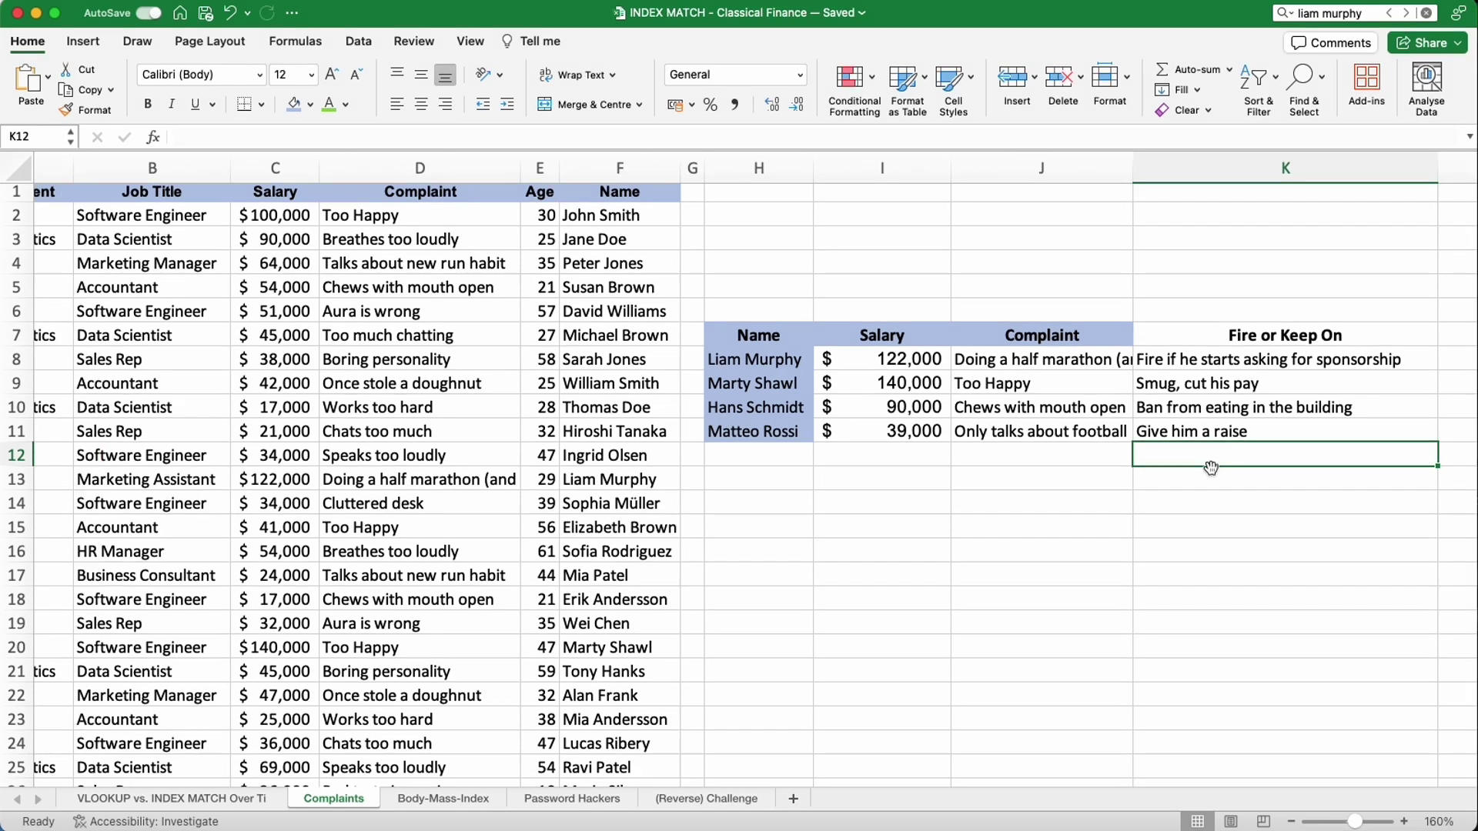
On the Body-Mass-Index sheet, add the heading BMI in E15.
{"action": "left_click", "coordinate": [449, 799]}
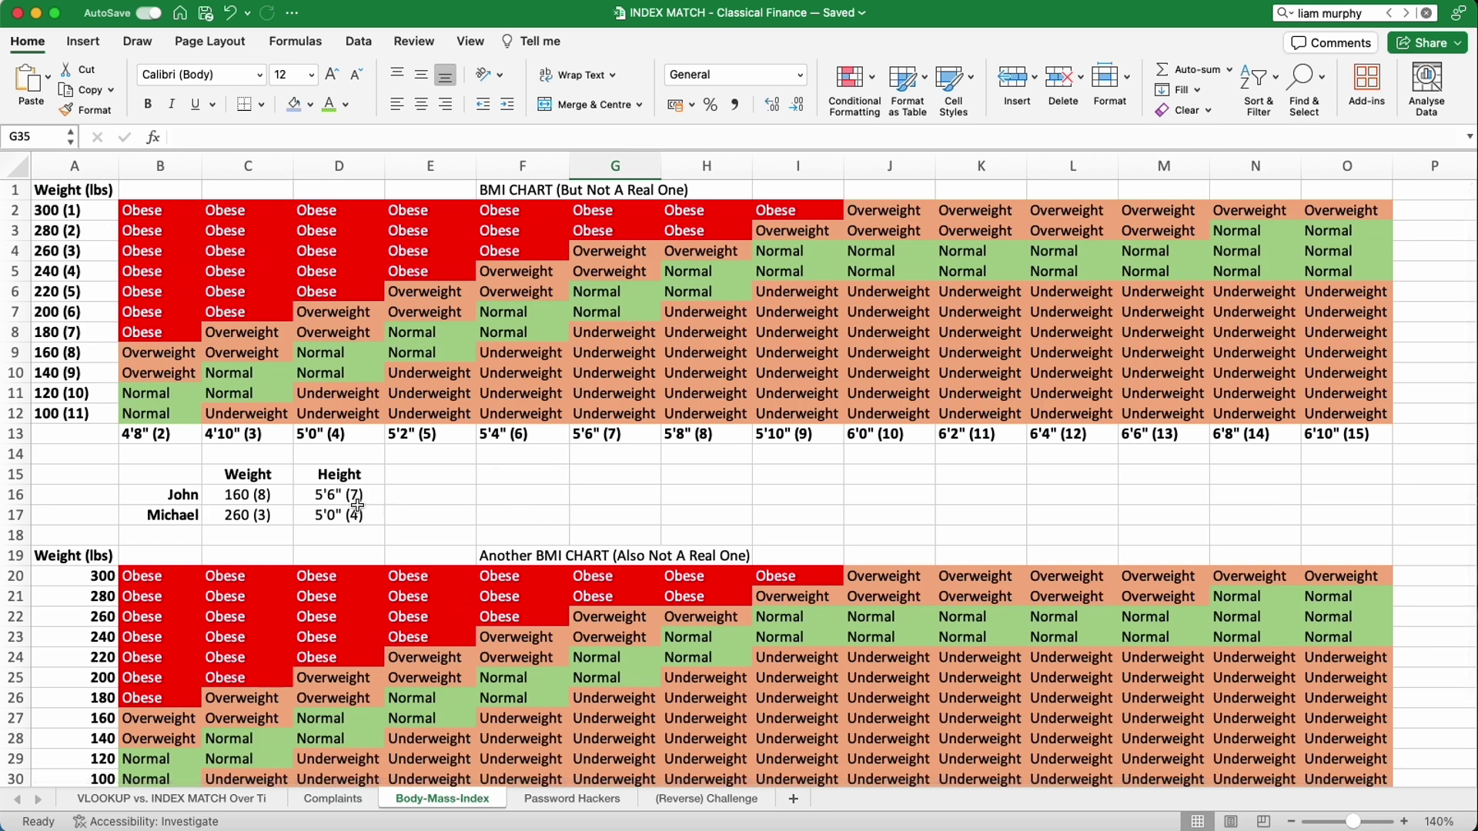
{"action": "left_click", "coordinate": [281, 502]}
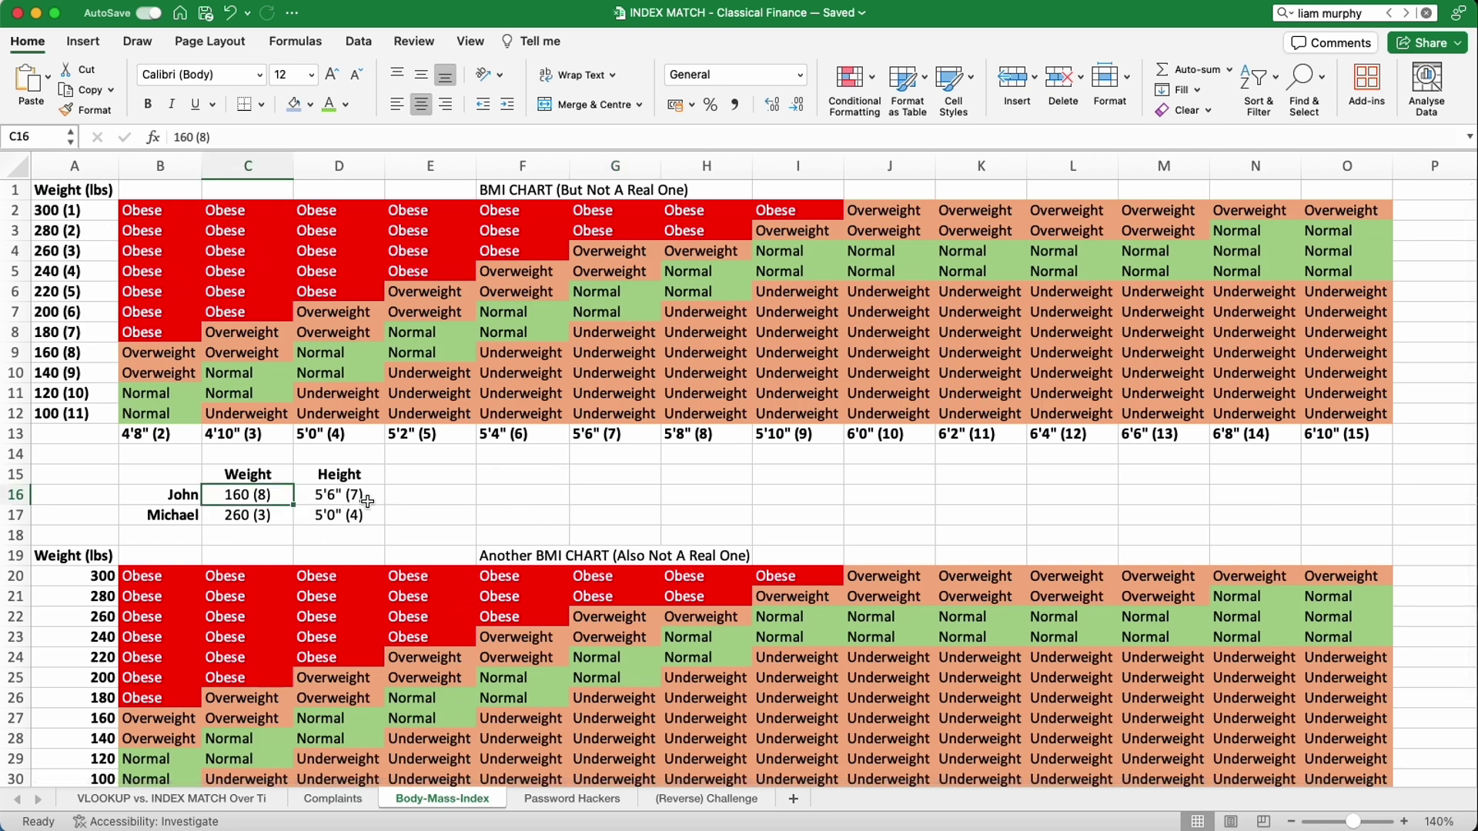
{"action": "left_click", "coordinate": [429, 475]}
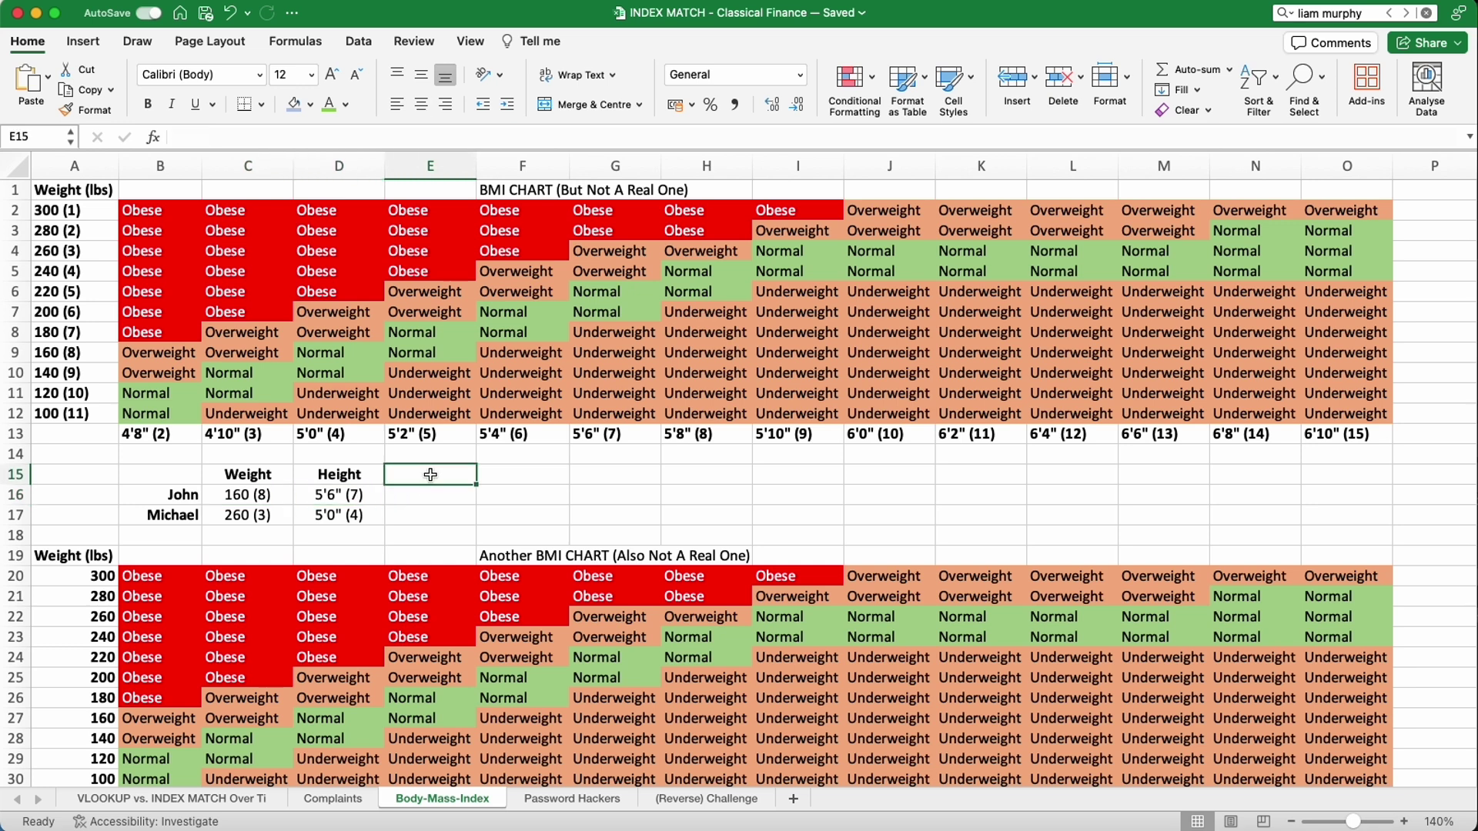
{"action": "type", "text": "BMI"}
{"action": "key", "text": "Return"}
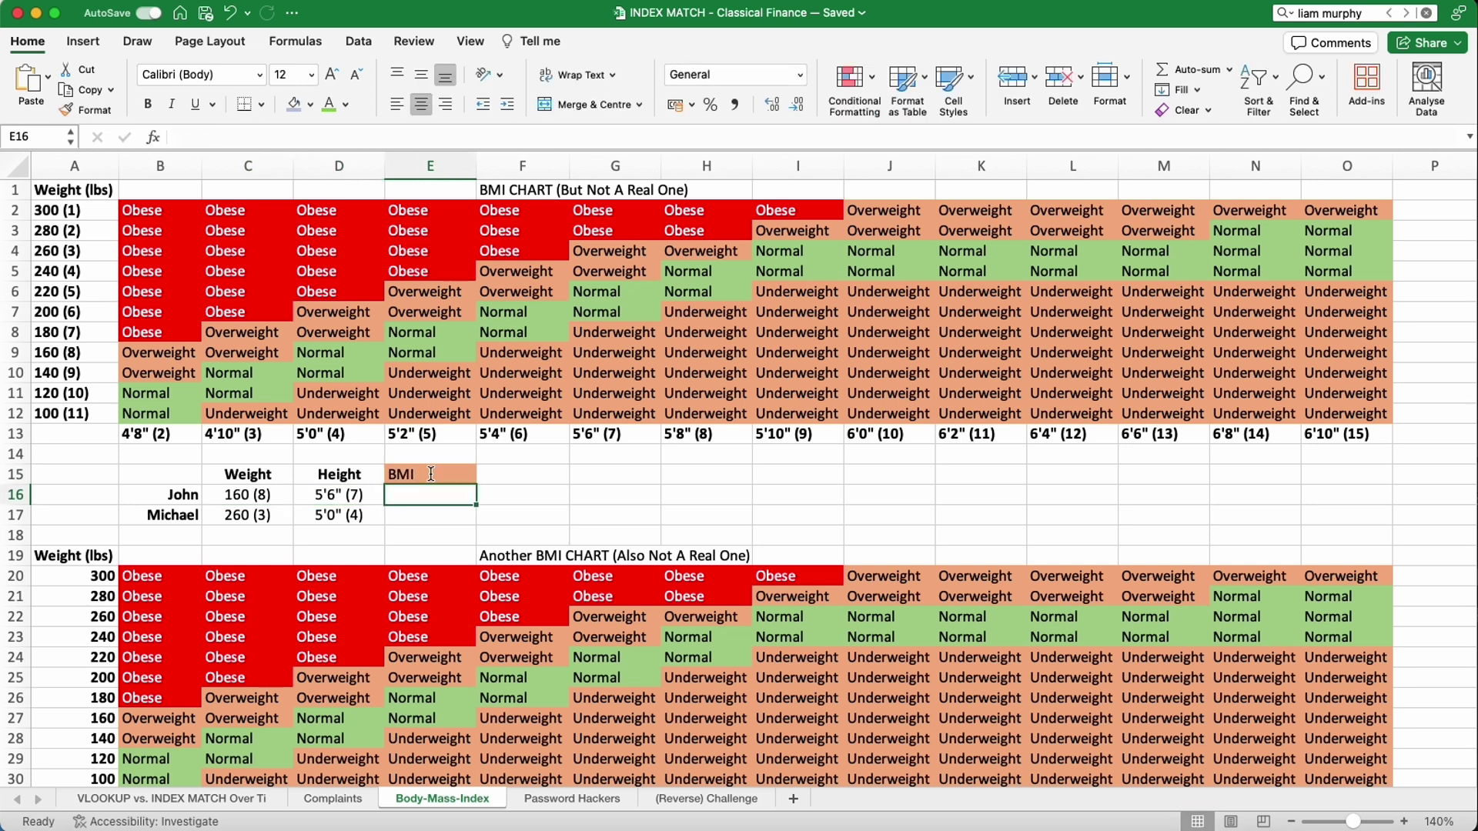
Enter =INDEX(A2:O13,8,7) in E16, returning 'Underweight' for the first person.
{"action": "type", "text": "=INDE"}
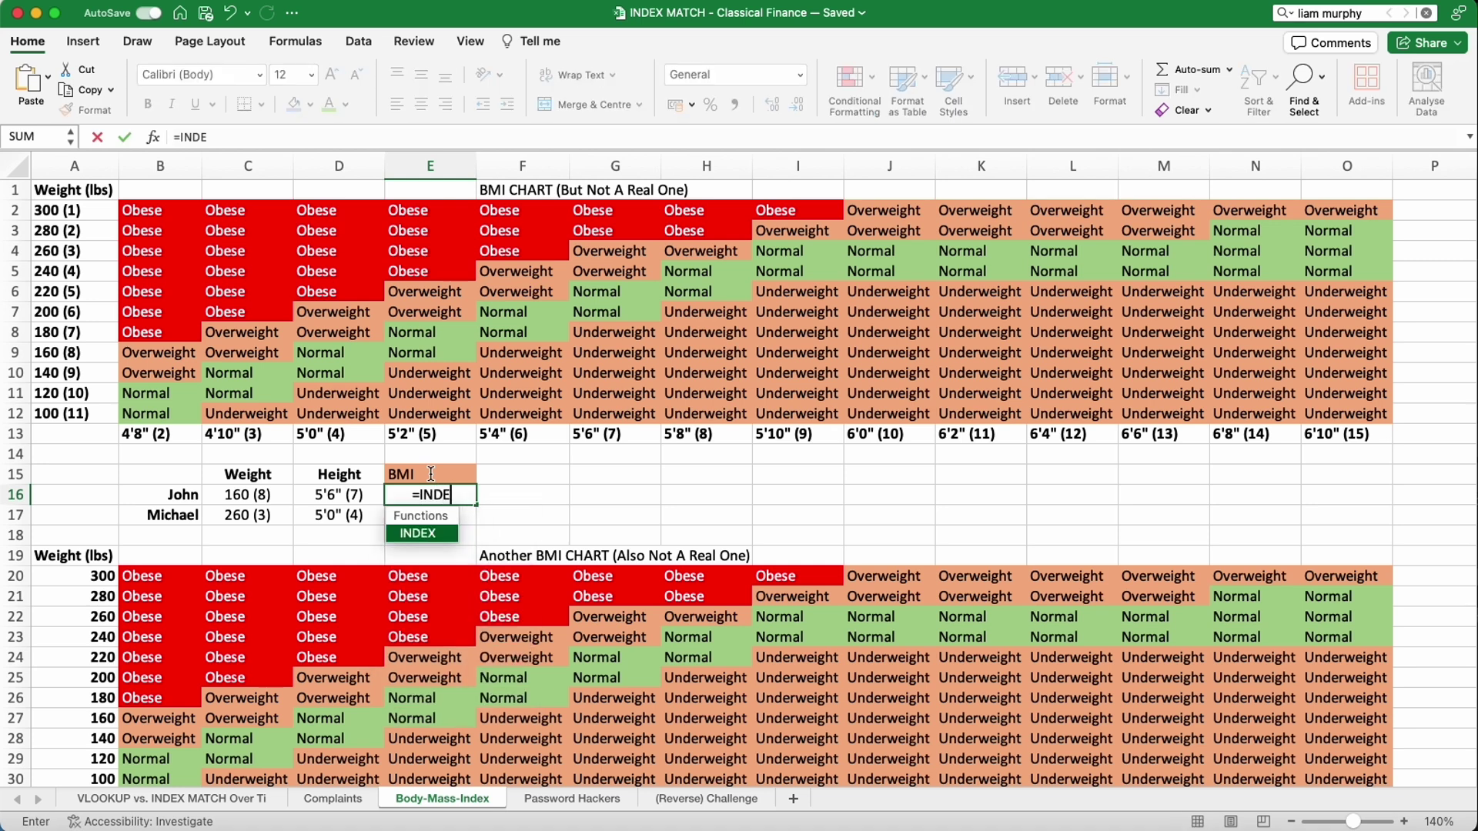
{"action": "type", "text": "X("}
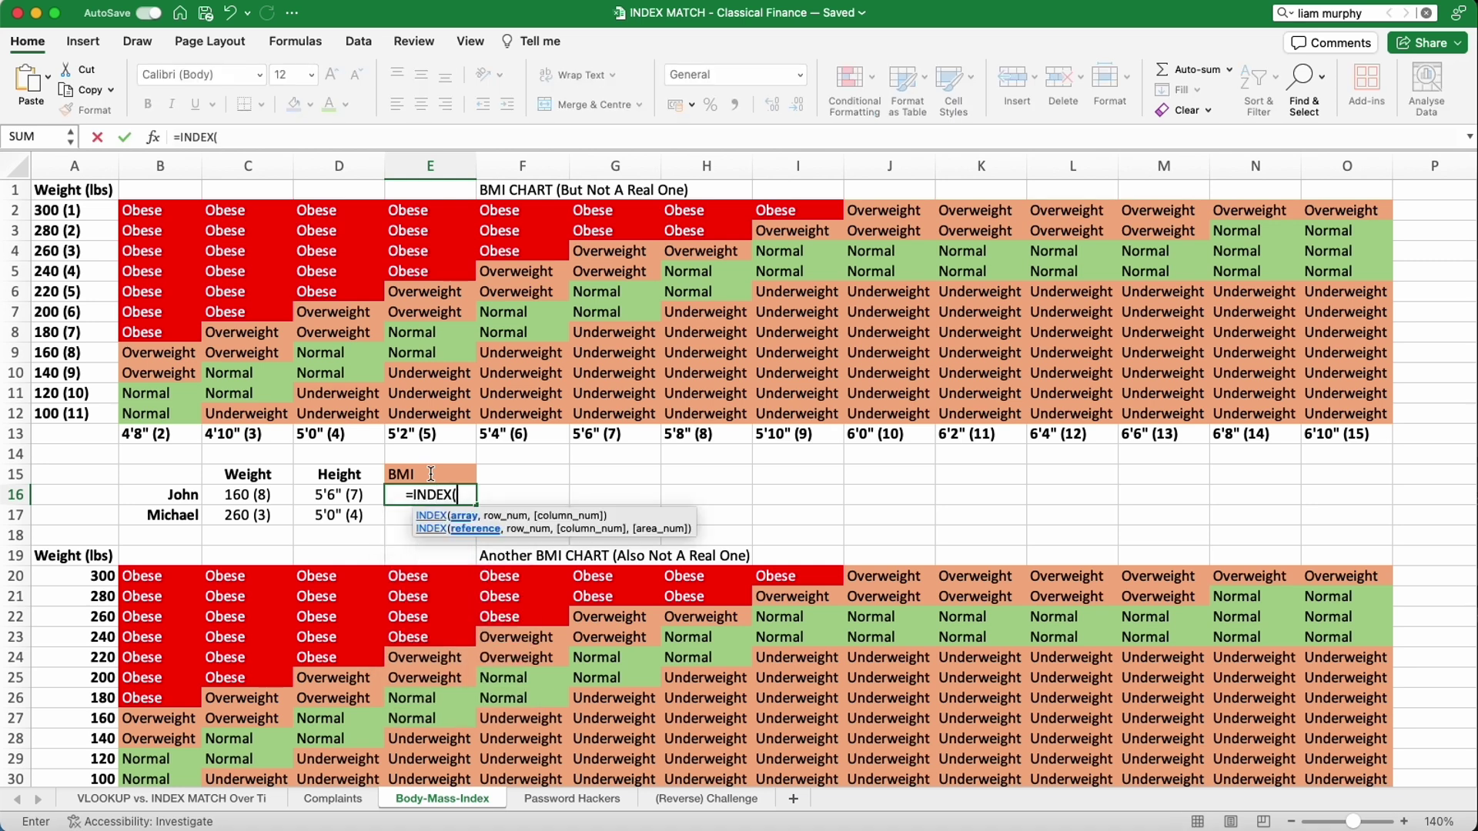
{"action": "scroll", "coordinate": [431, 474], "scroll_direction": "down", "scroll_amount": 1}
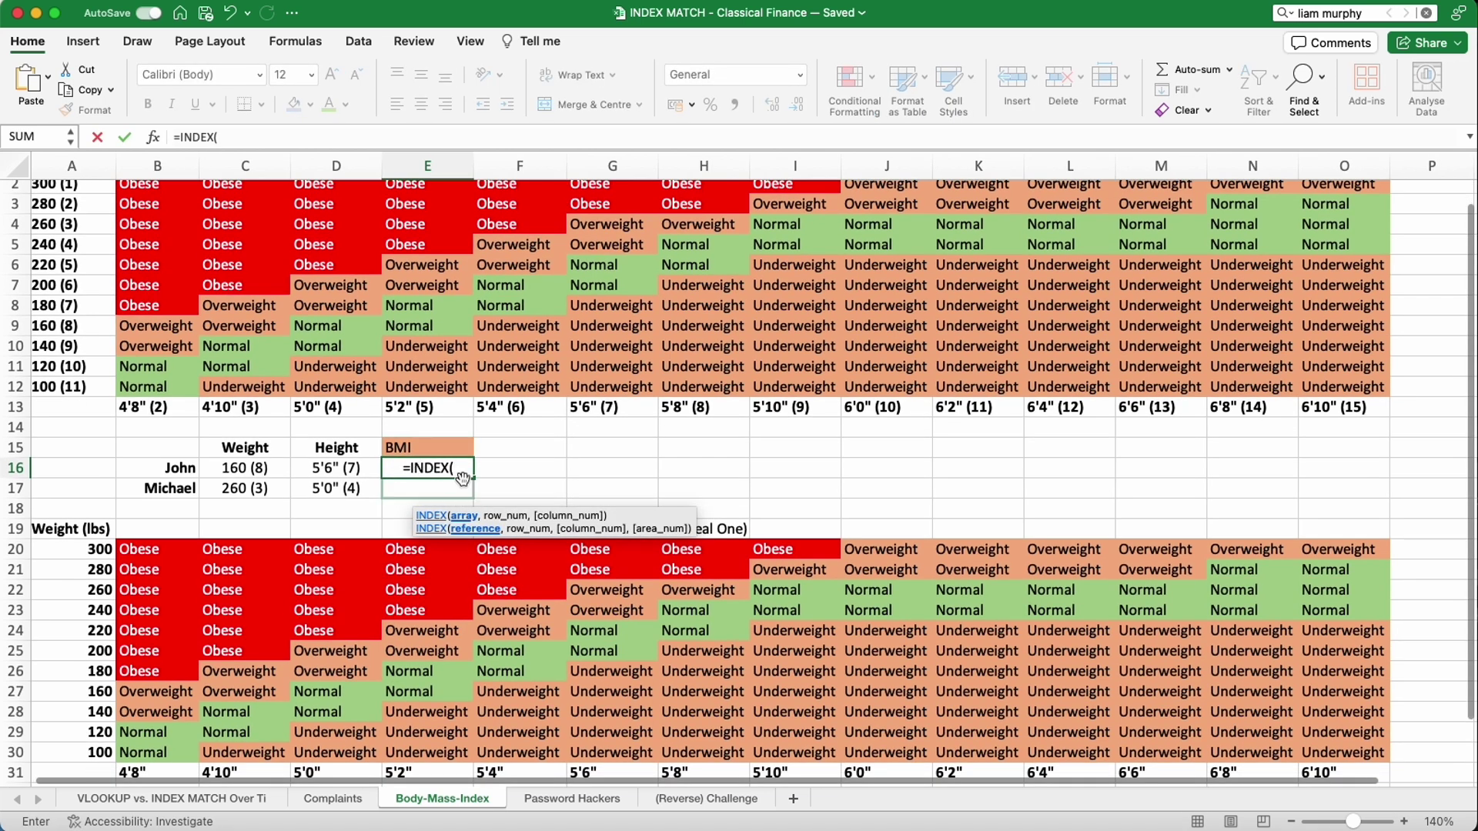
{"action": "scroll", "coordinate": [451, 474], "scroll_direction": "up", "scroll_amount": 1}
{"action": "left_click_drag", "start_coordinate": [77, 205], "coordinate": [1353, 439]}
{"action": "type", "text": ","}
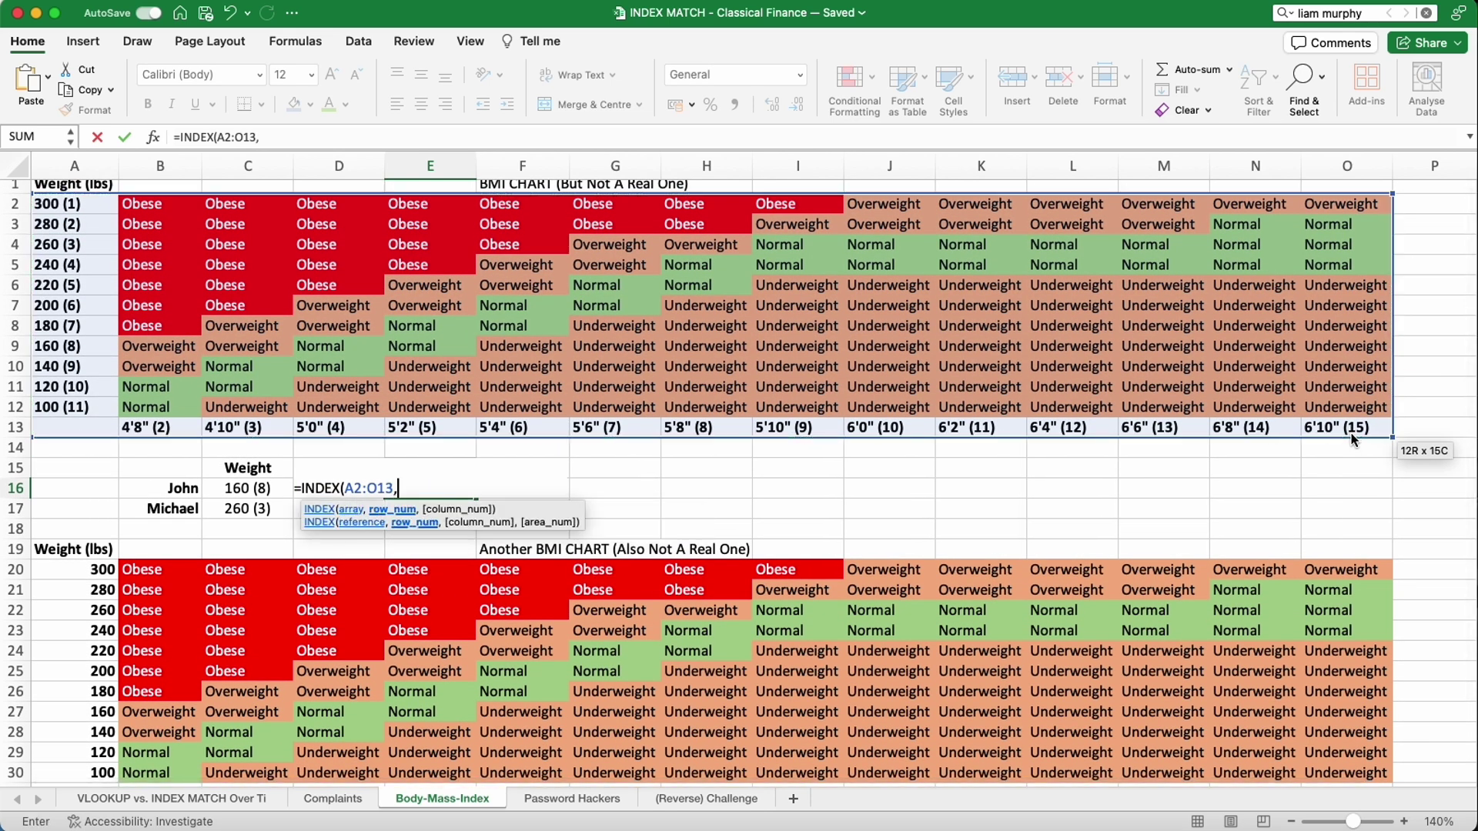
{"action": "type", "text": "7"}
{"action": "key", "text": "BackSpace"}
{"action": "type", "text": "8,7"}
{"action": "key", "text": "Return"}
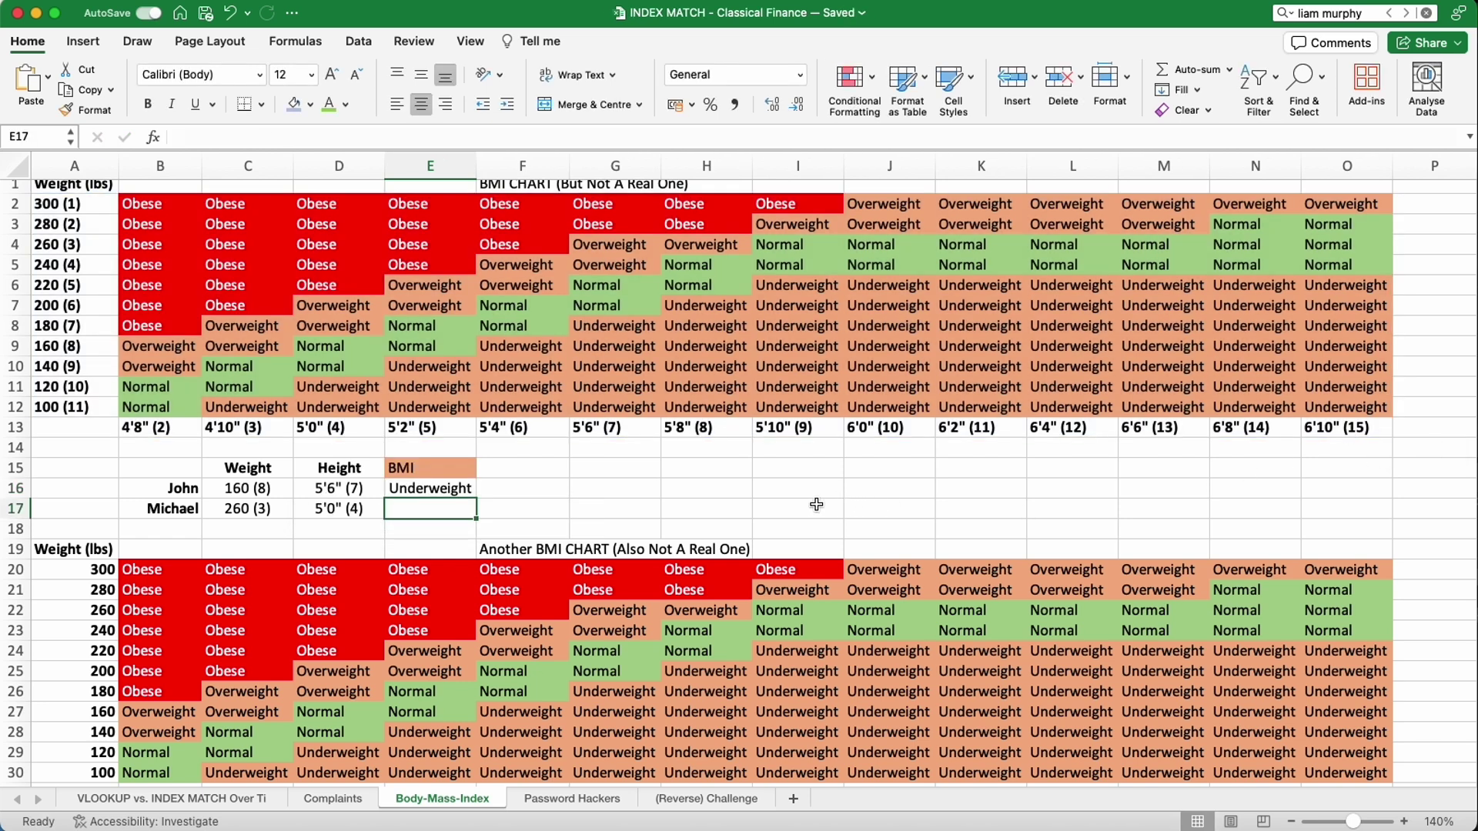
Enter =INDEX(A2:O13,3,4) in E17, returning 'Obese', and check the 260 weight and 5'0" height entries.
{"action": "type", "text": "="}
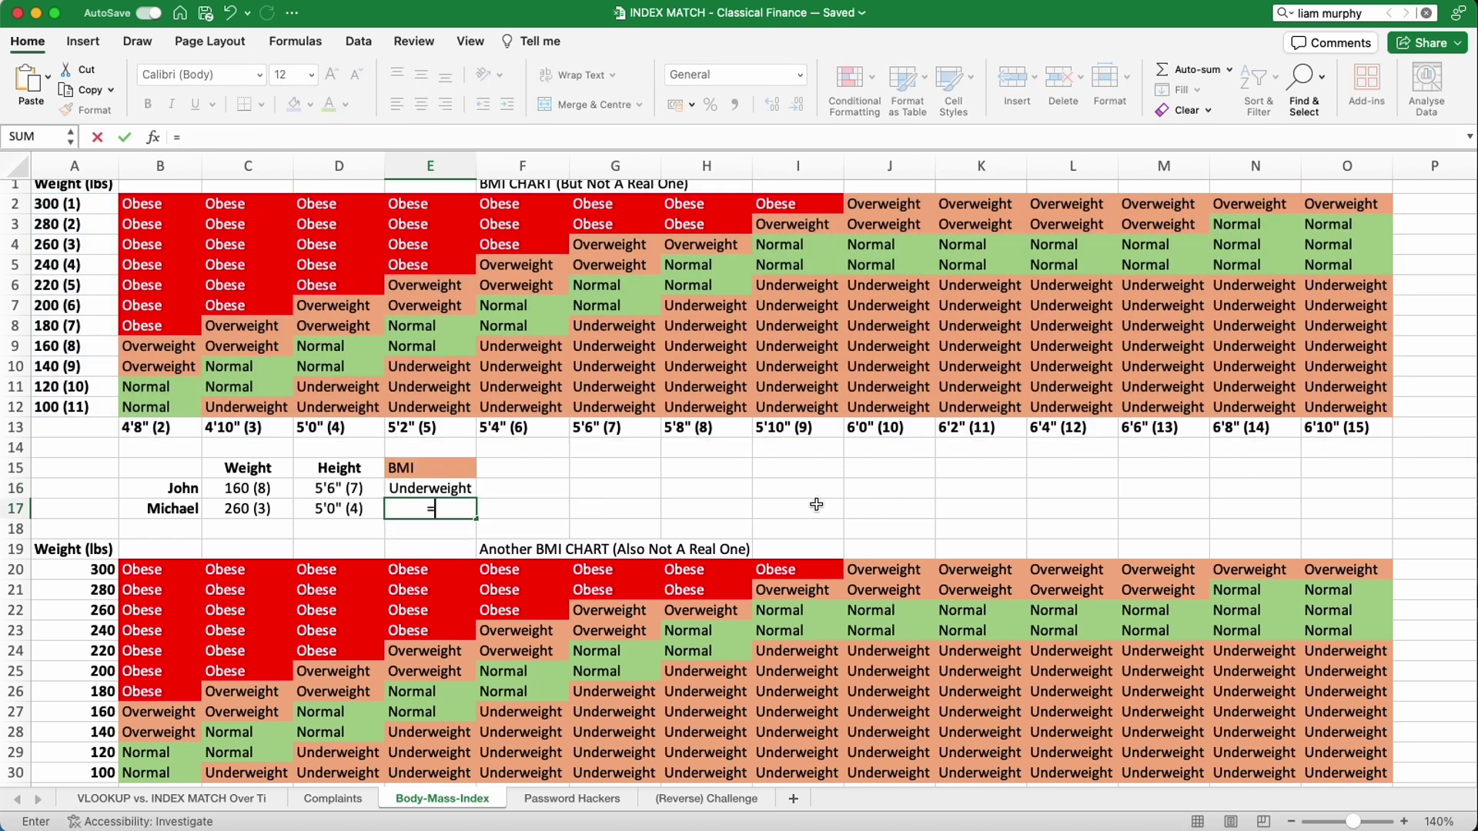
{"action": "type", "text": "INDEX("}
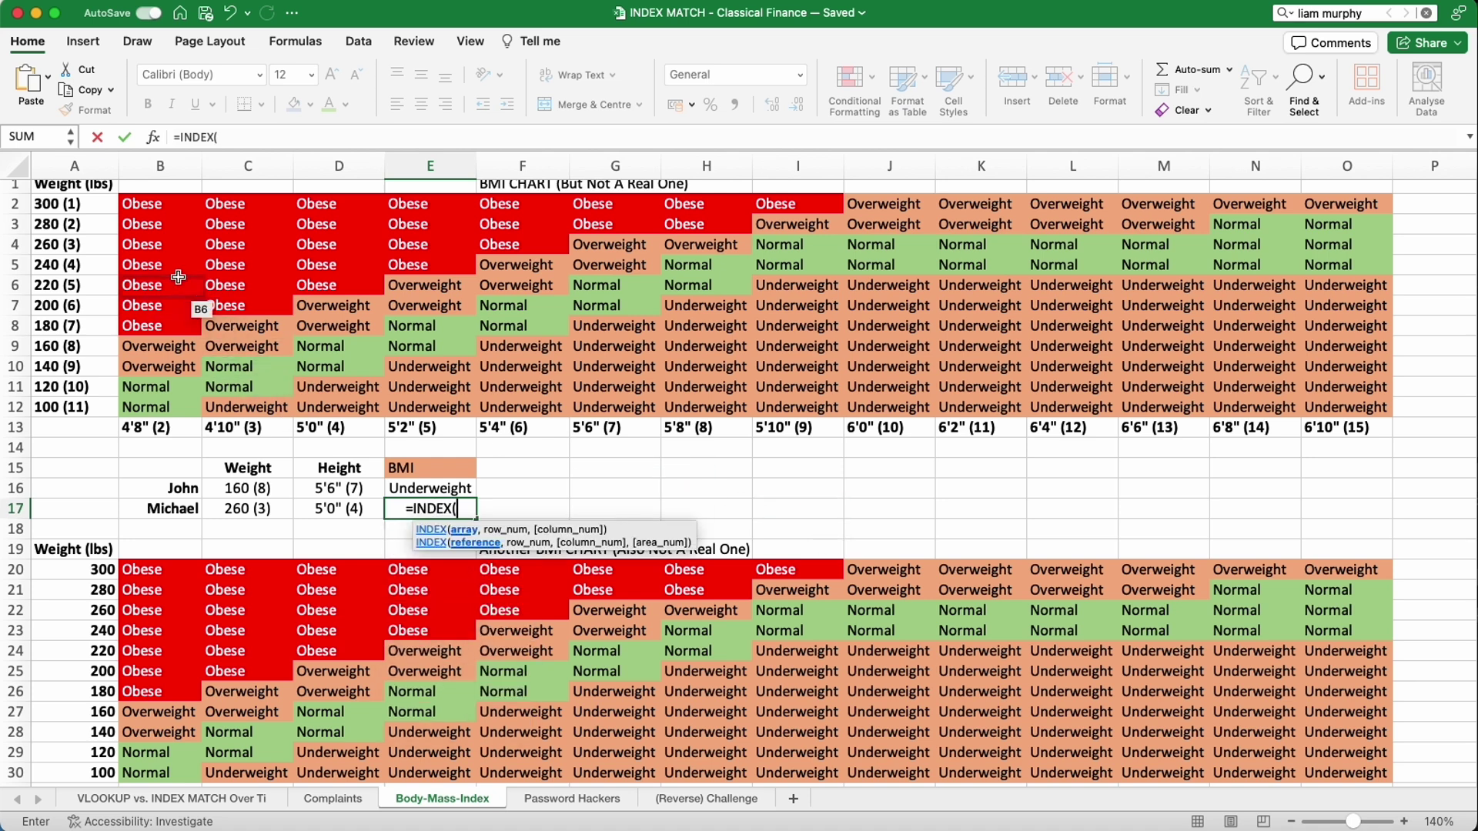
{"action": "left_click_drag", "start_coordinate": [77, 204], "coordinate": [1319, 436]}
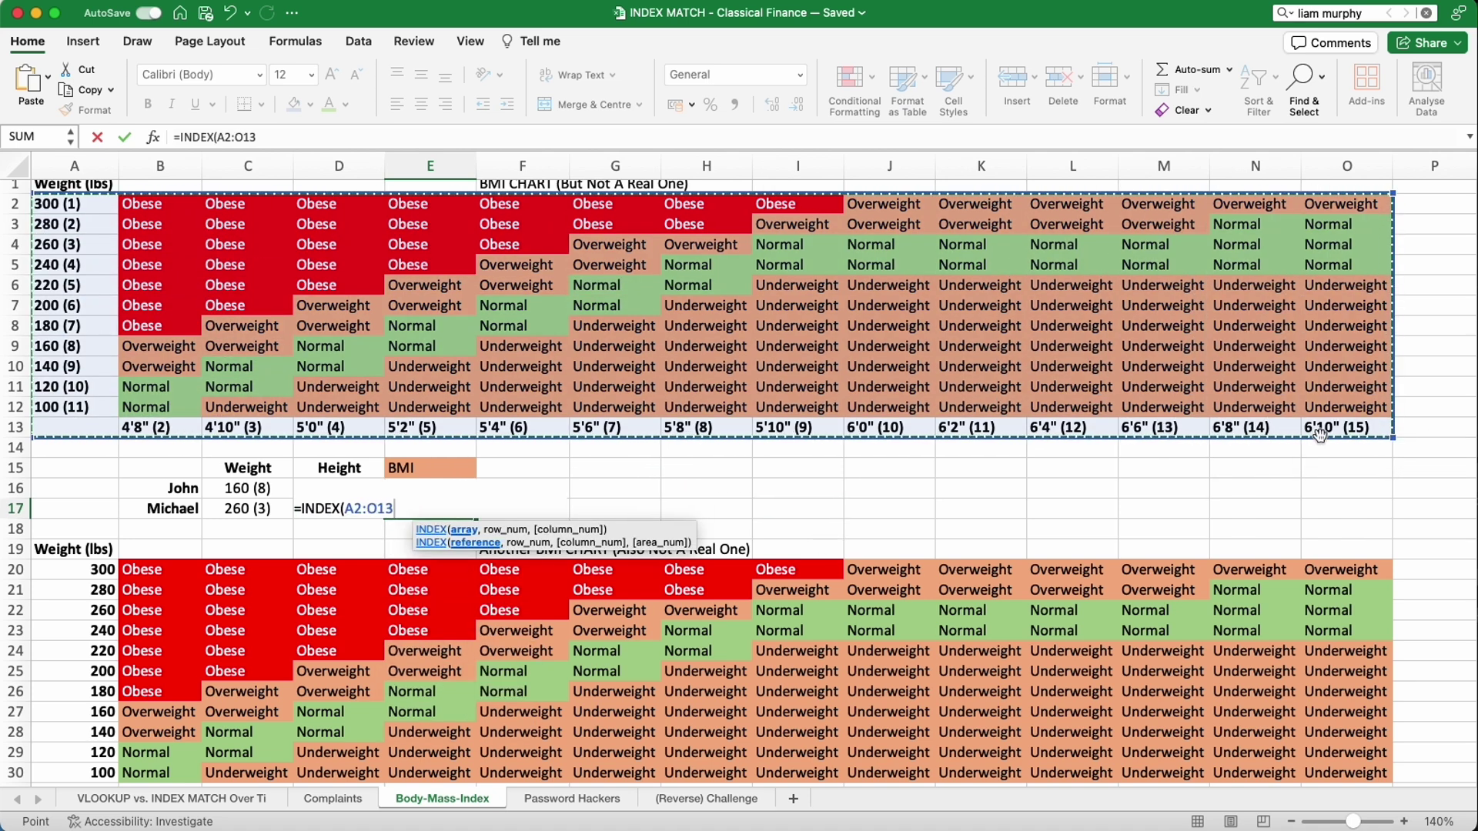
{"action": "type", "text": ","}
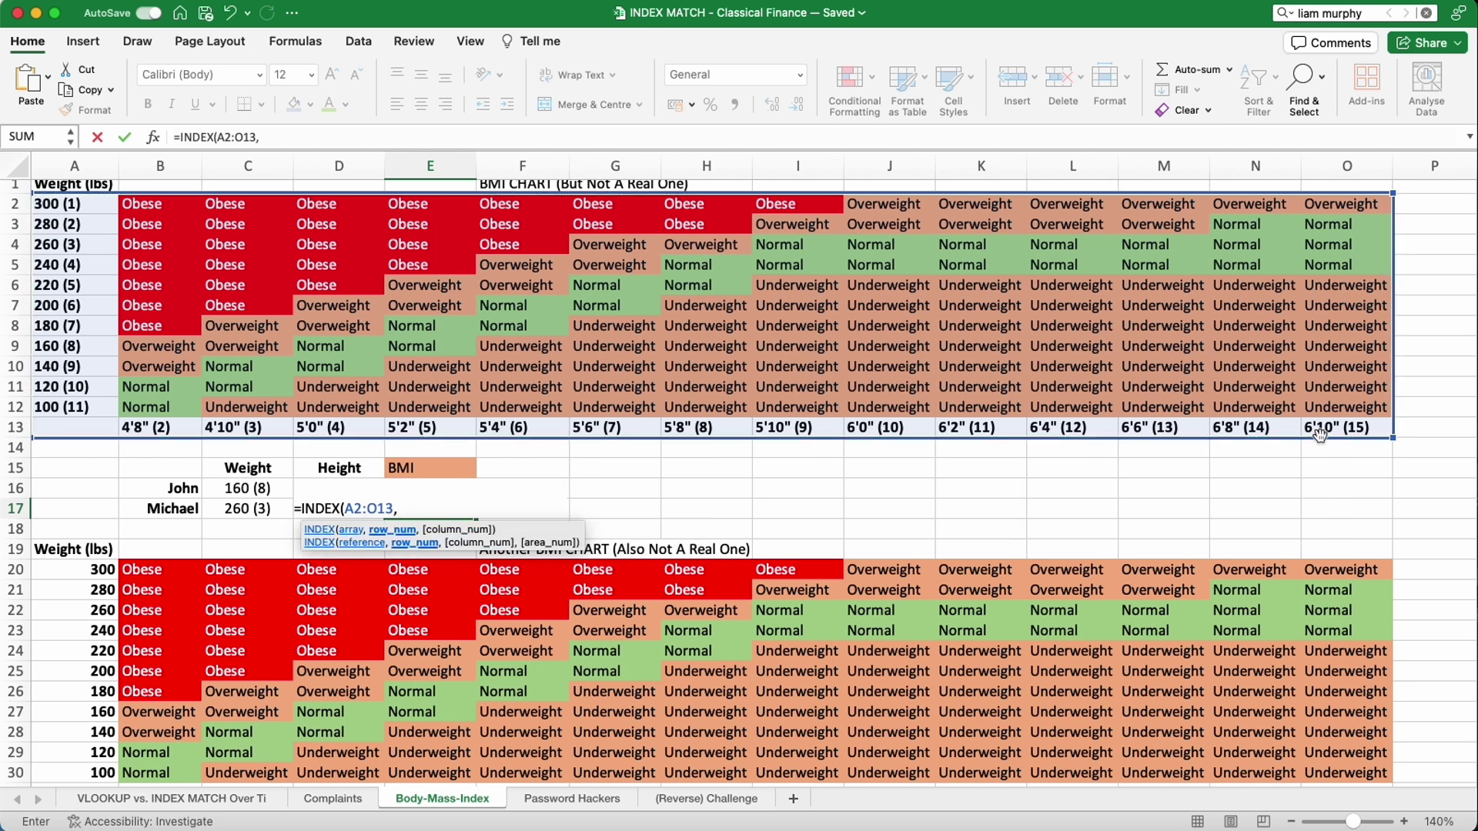
{"action": "type", "text": "3,4"}
{"action": "key", "text": "Return"}
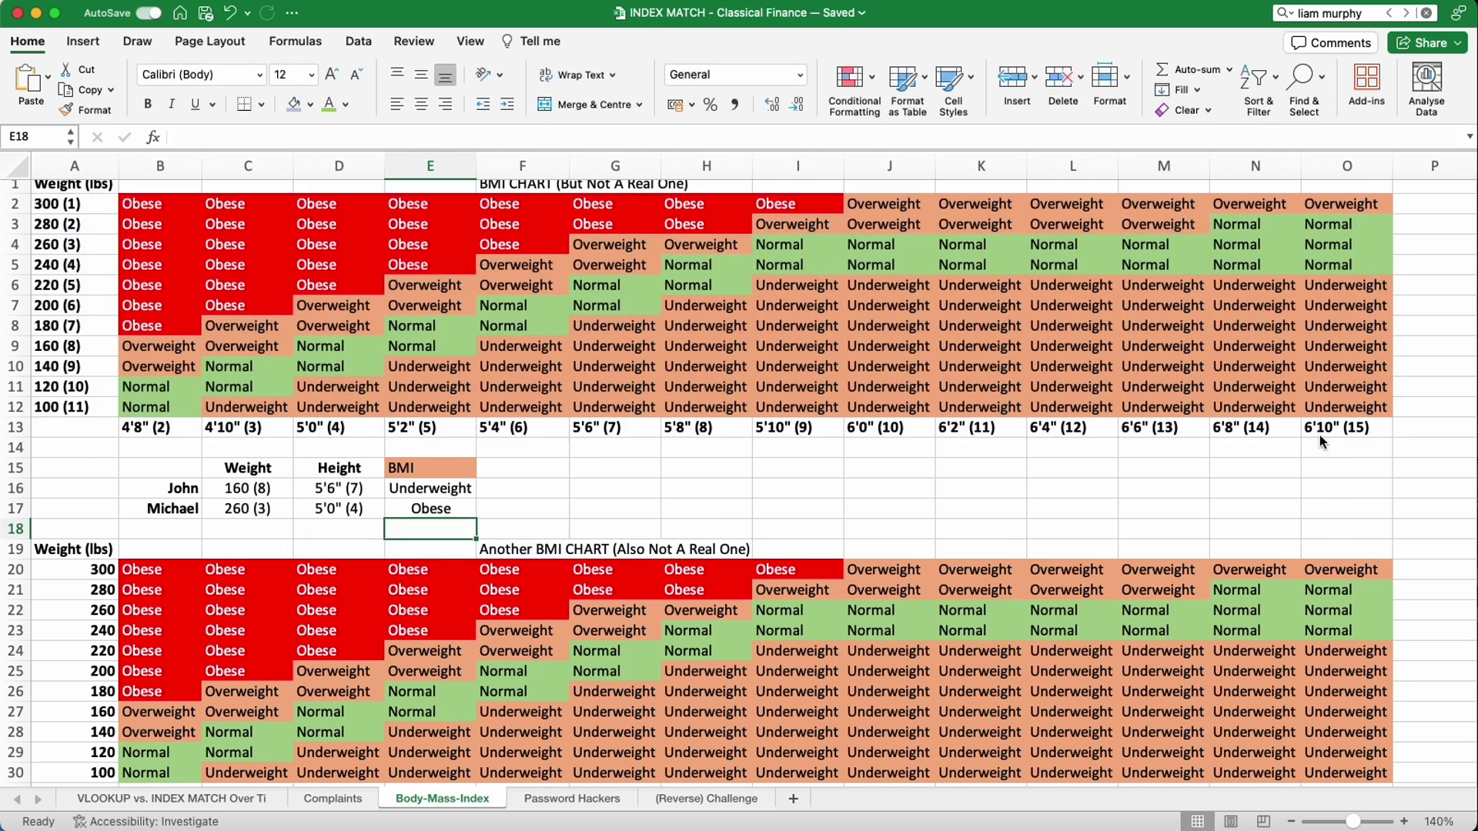
{"action": "left_click", "coordinate": [283, 514]}
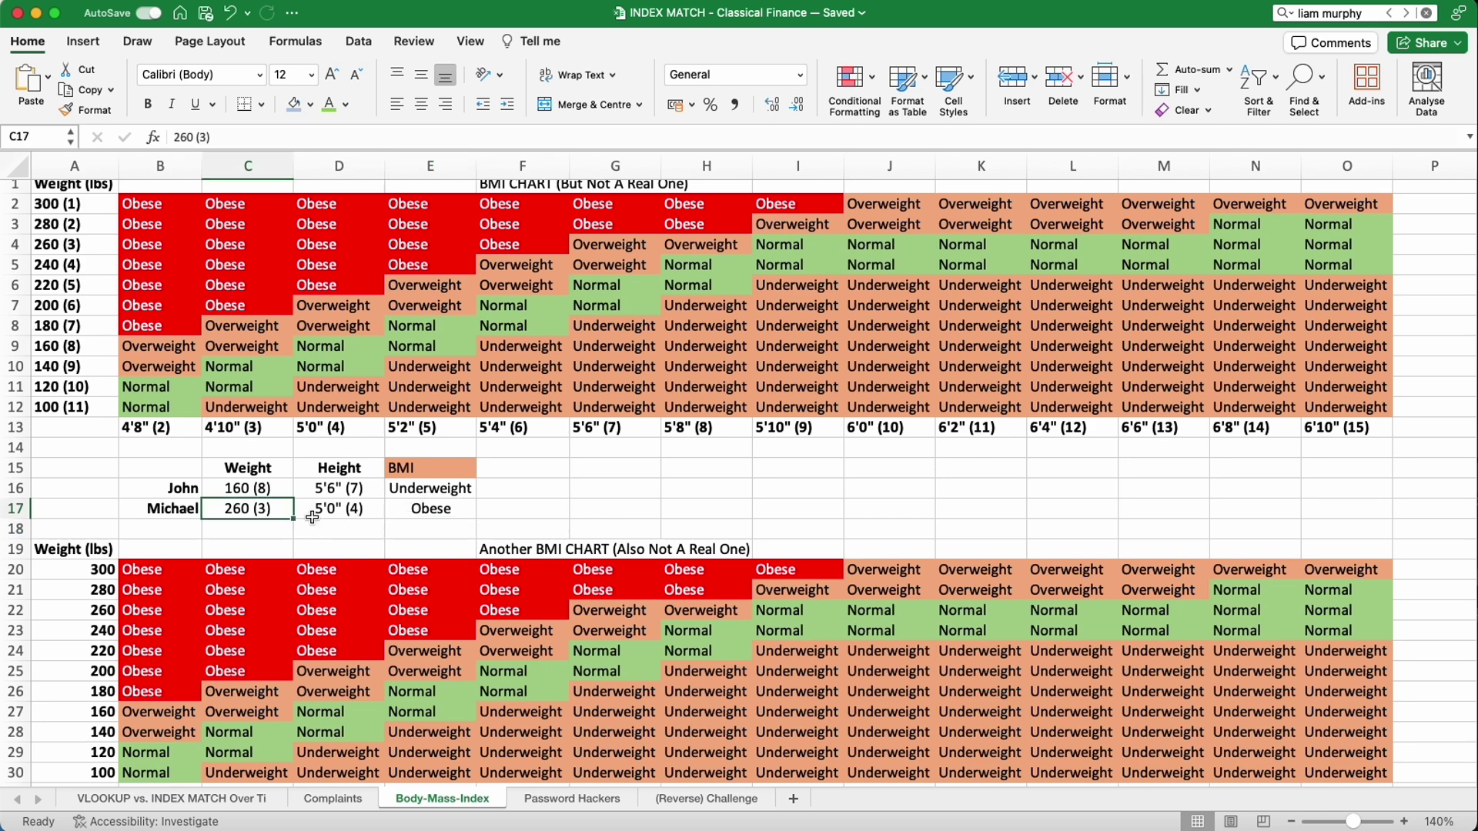
{"action": "left_click", "coordinate": [312, 517]}
Below the second BMI chart, add the heading 'Weight Row' in E33.
{"action": "scroll", "coordinate": [371, 552], "scroll_direction": "down", "scroll_amount": 3}
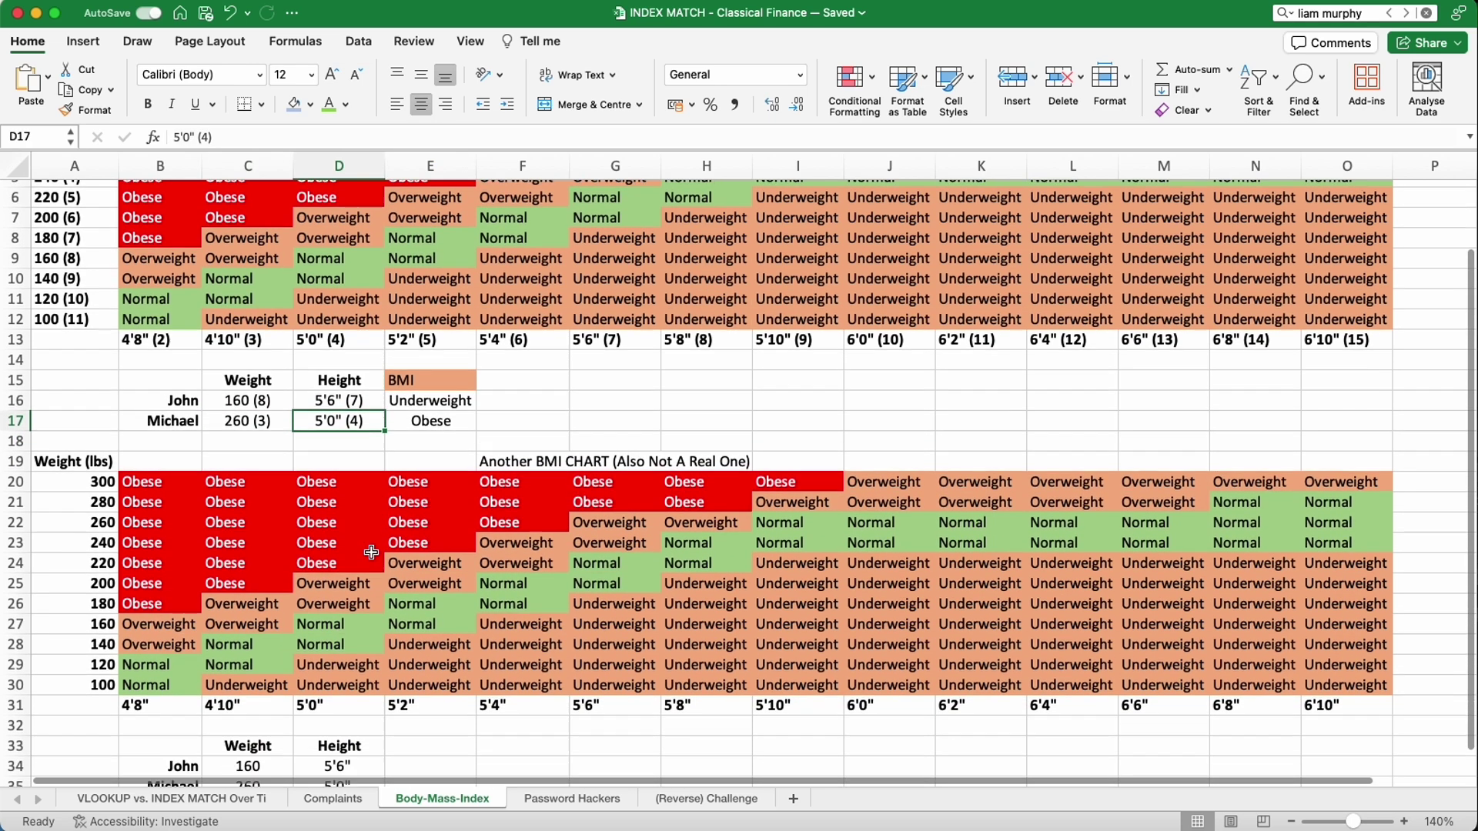
{"action": "scroll", "coordinate": [371, 552], "scroll_direction": "down", "scroll_amount": 8}
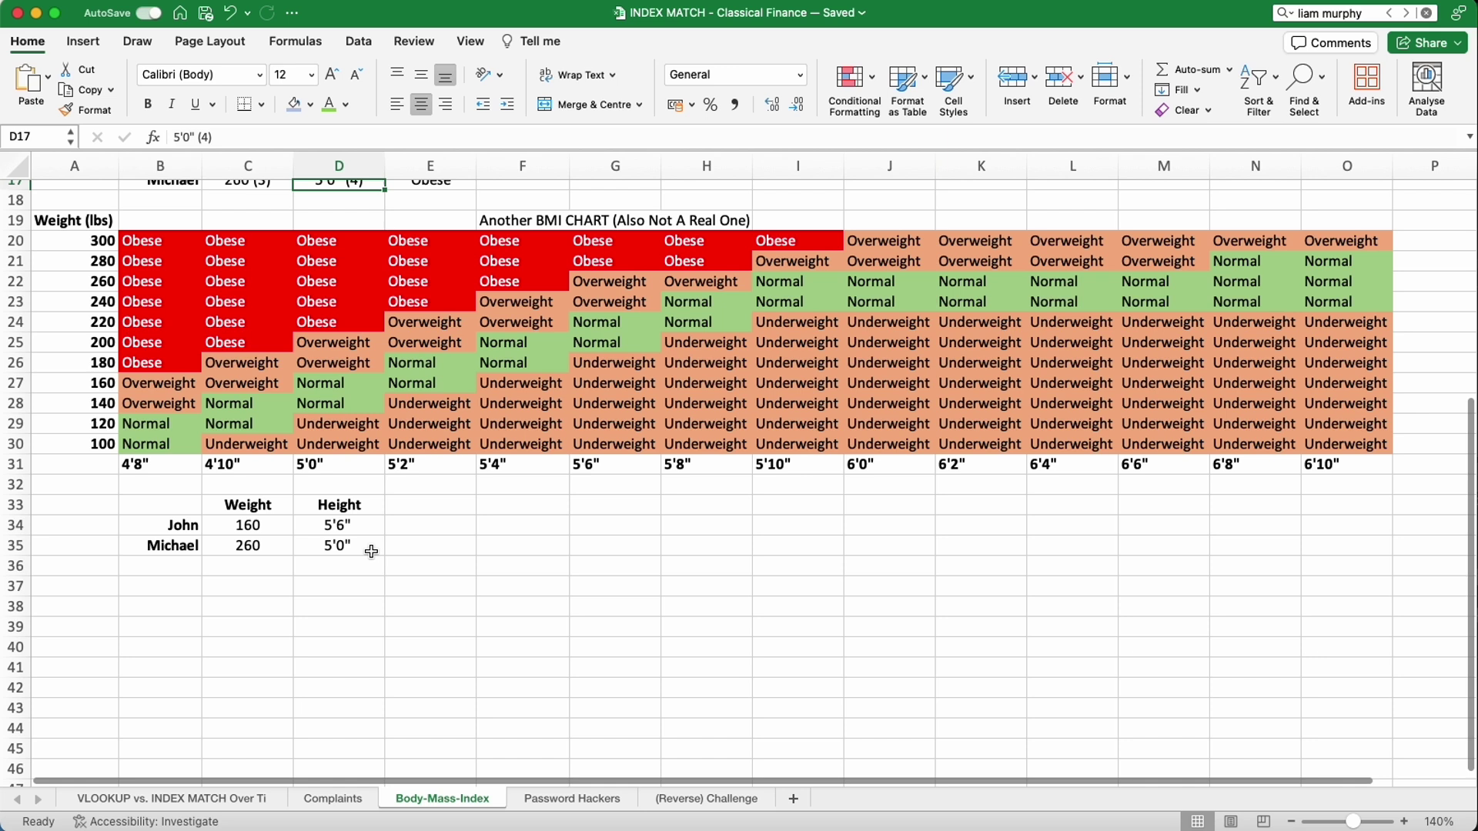
{"action": "left_click", "coordinate": [248, 525]}
{"action": "left_click", "coordinate": [339, 525]}
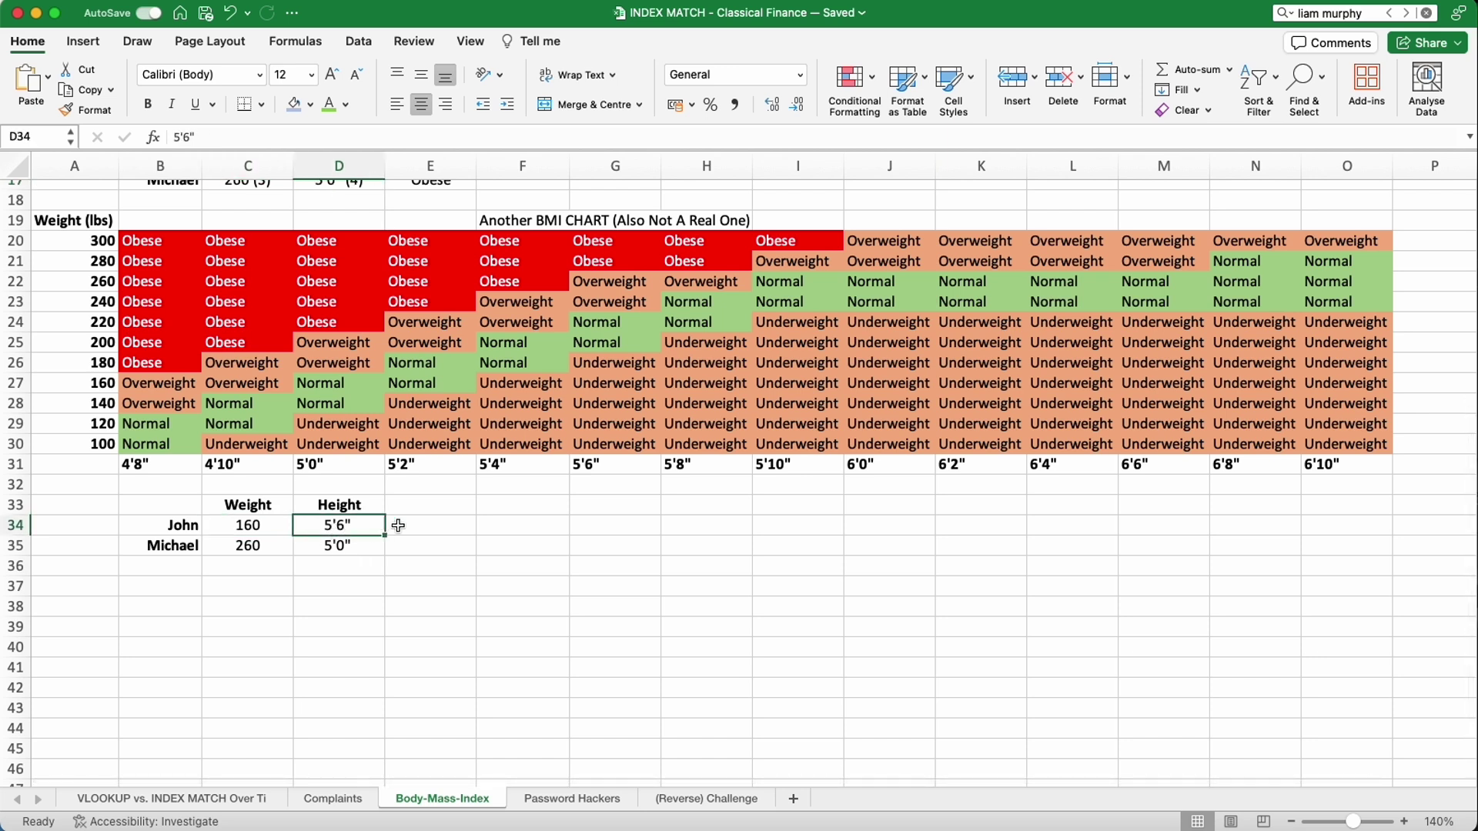
{"action": "left_click", "coordinate": [425, 506]}
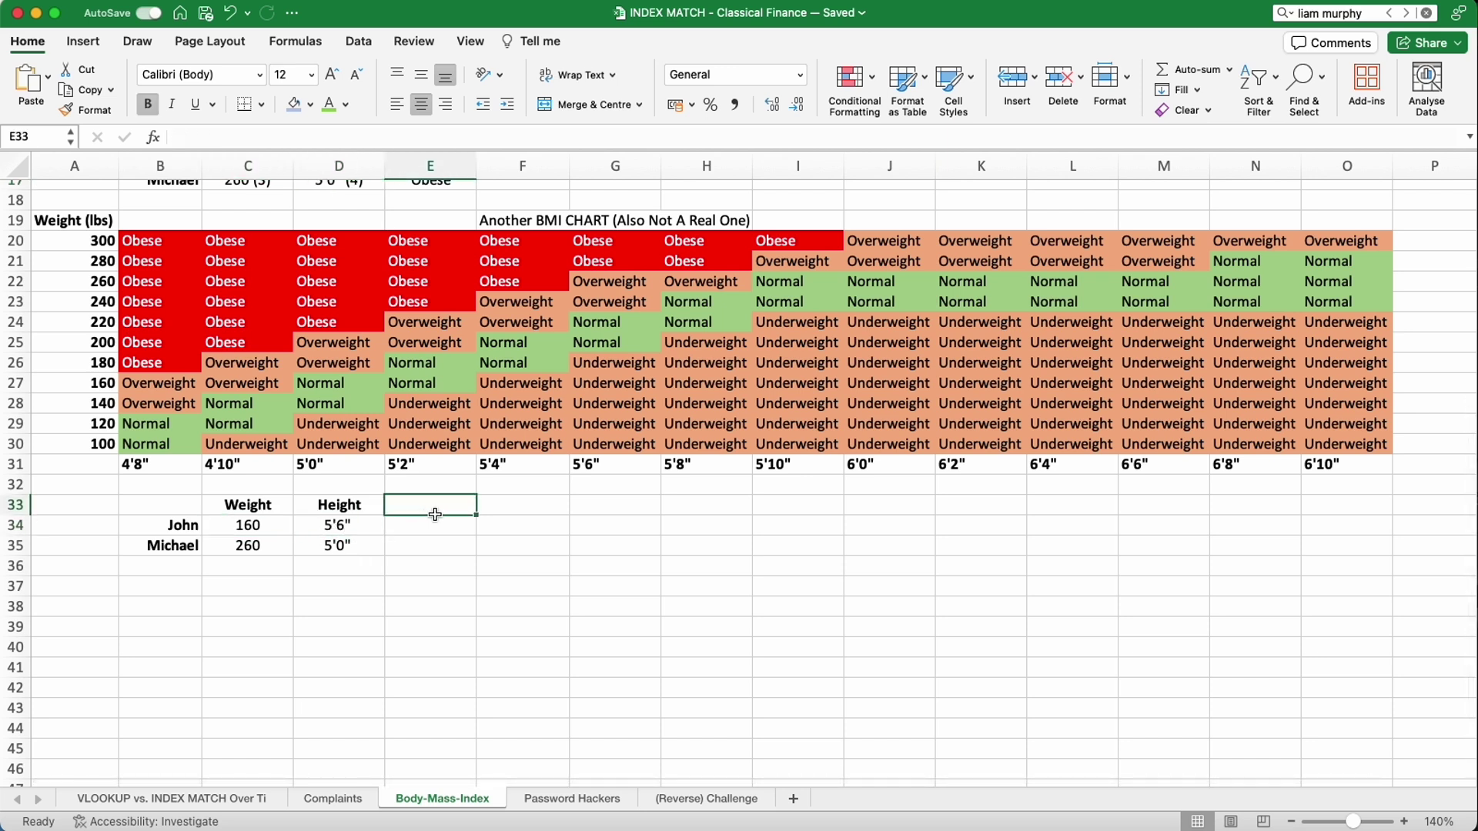
{"action": "type", "text": "Weight"}
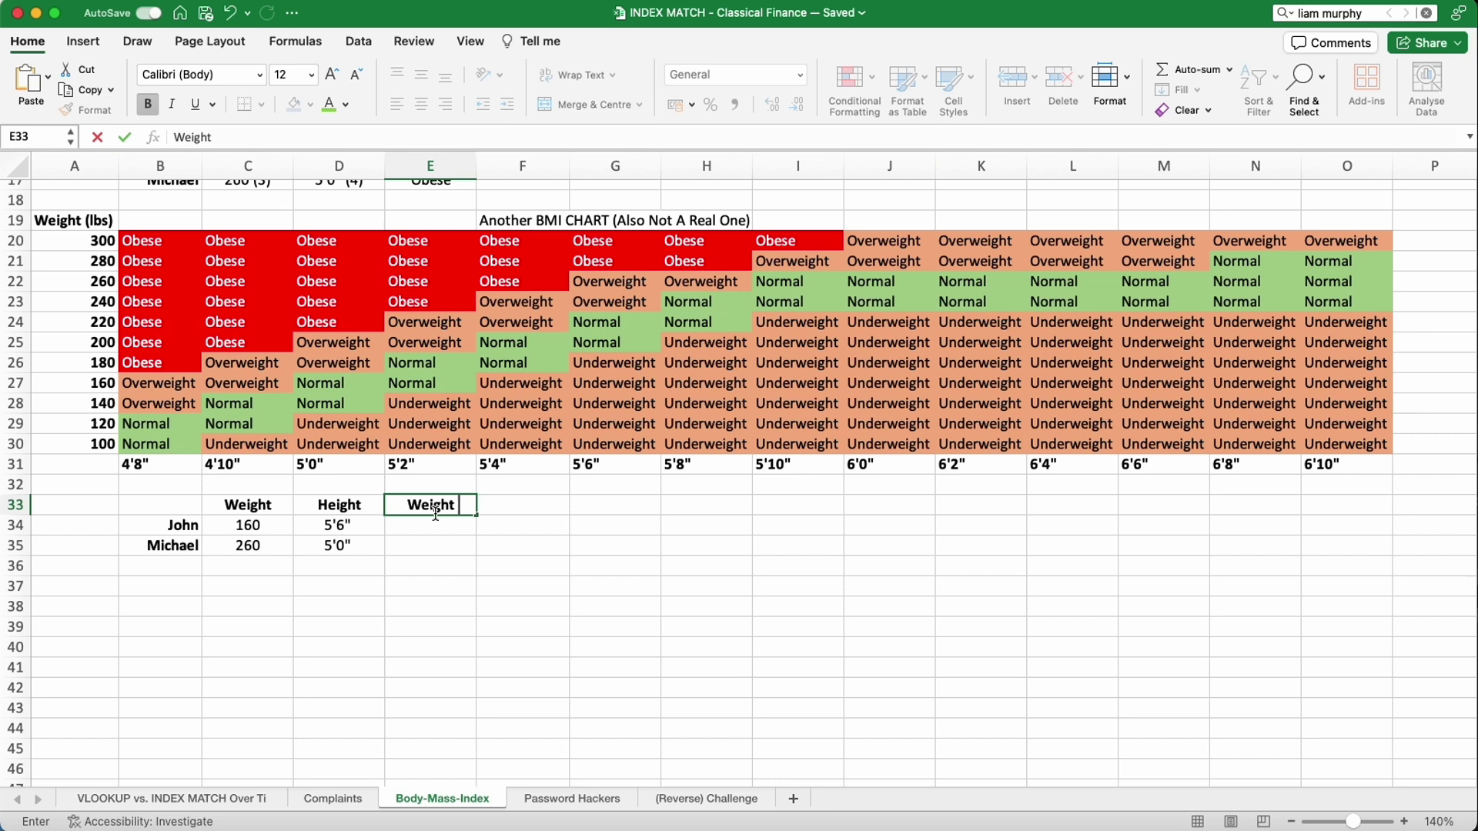
{"action": "type", "text": " Row"}
{"action": "key", "text": "Return"}
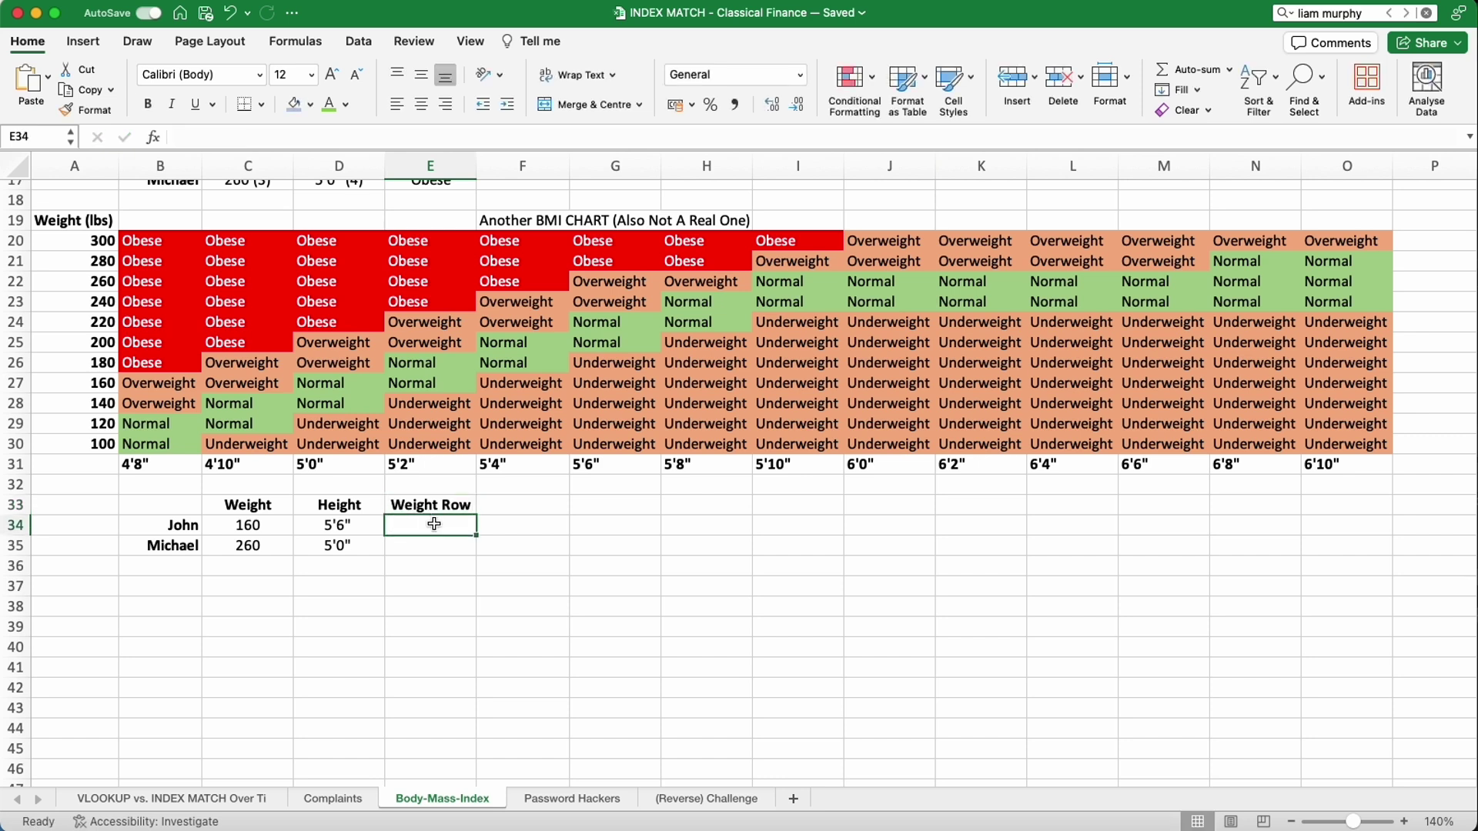
Enter =MATCH(C34,A20:A30,0) in E34, returning weight row 8 for the 160 weight.
{"action": "type", "text": "="}
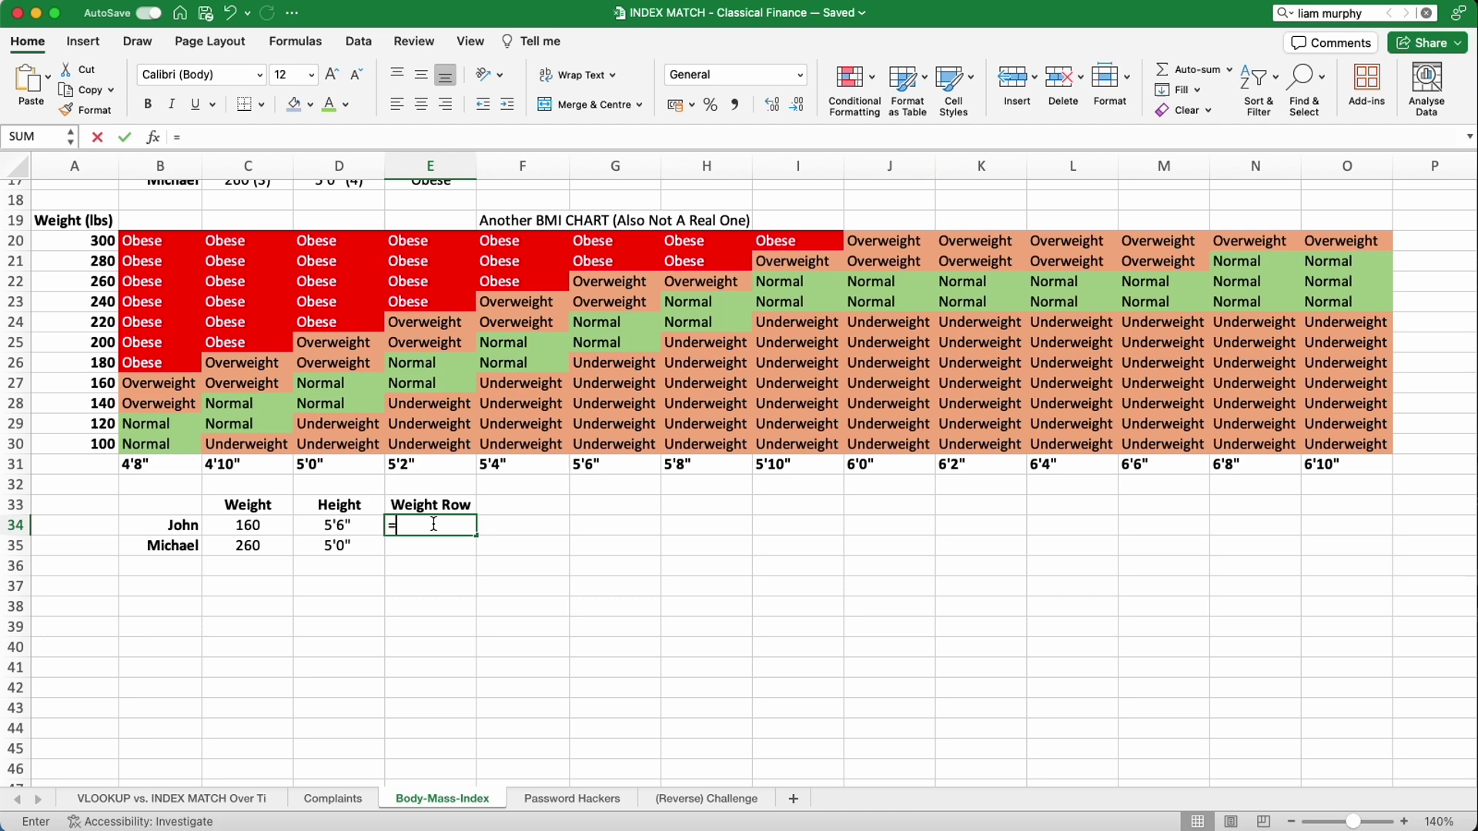
{"action": "type", "text": "MATCH("}
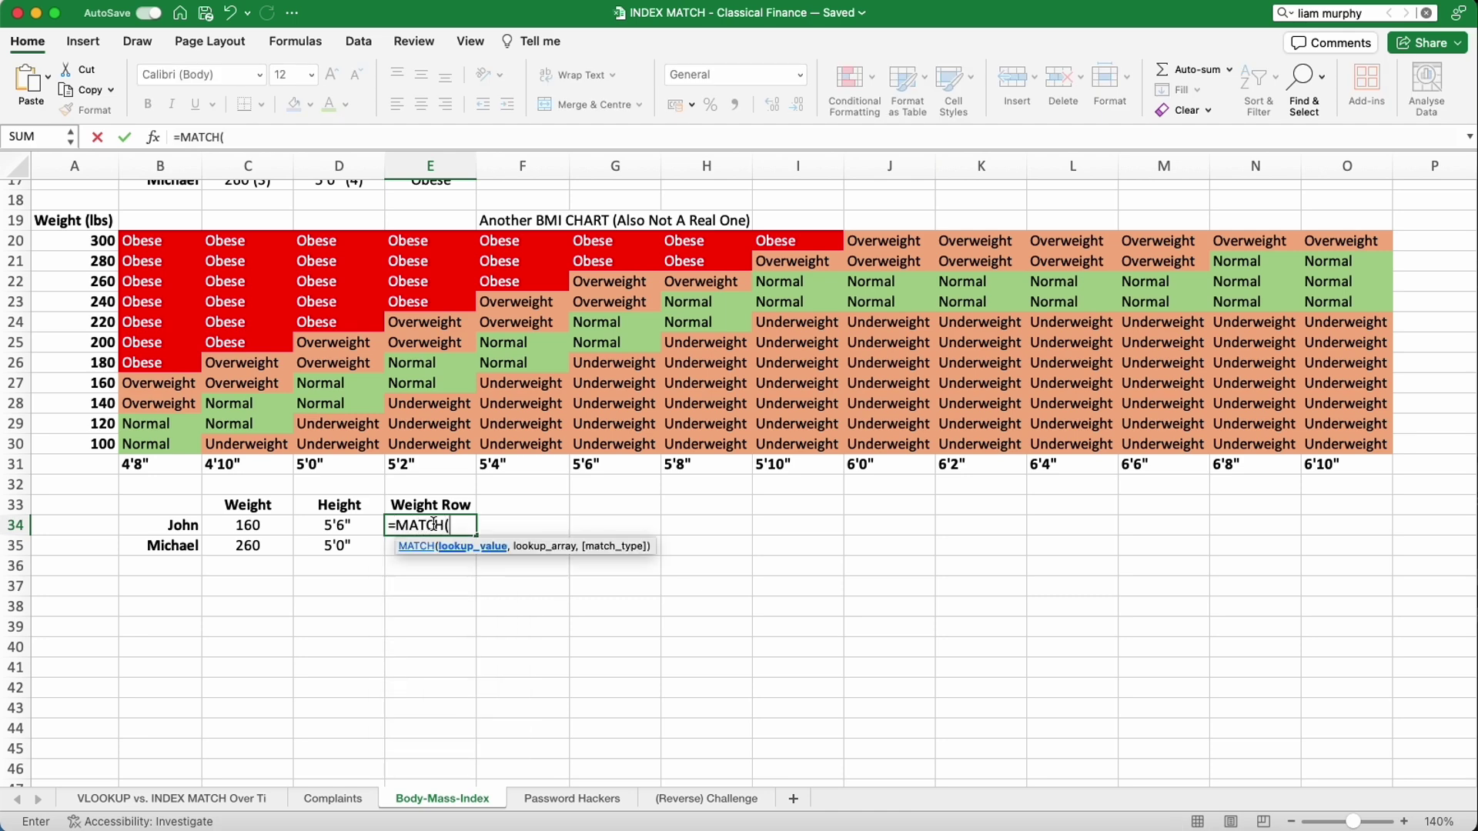
{"action": "left_click", "coordinate": [292, 525]}
{"action": "scroll", "coordinate": [292, 526], "scroll_direction": "up", "scroll_amount": 1}
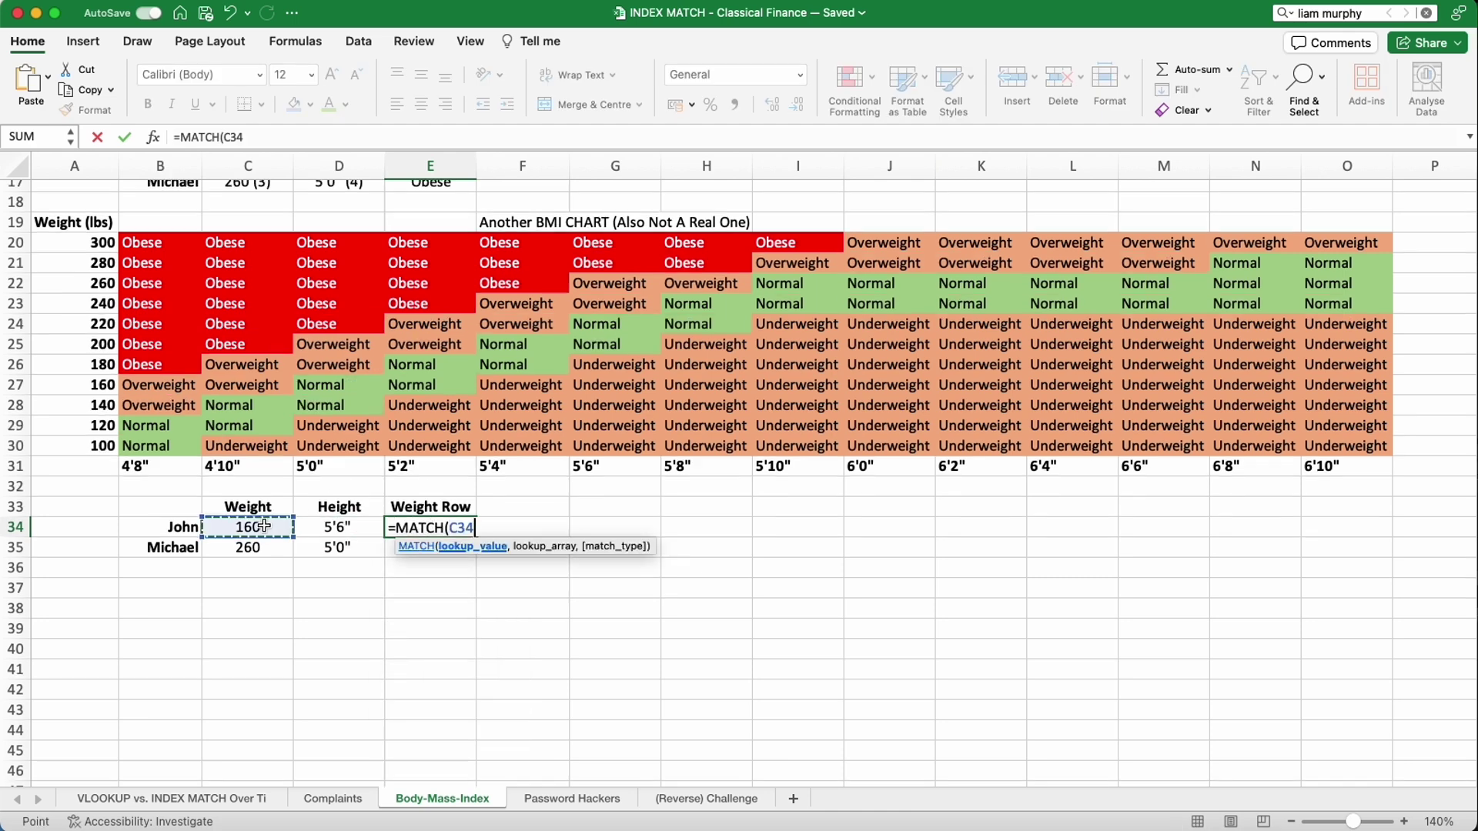
{"action": "type", "text": ","}
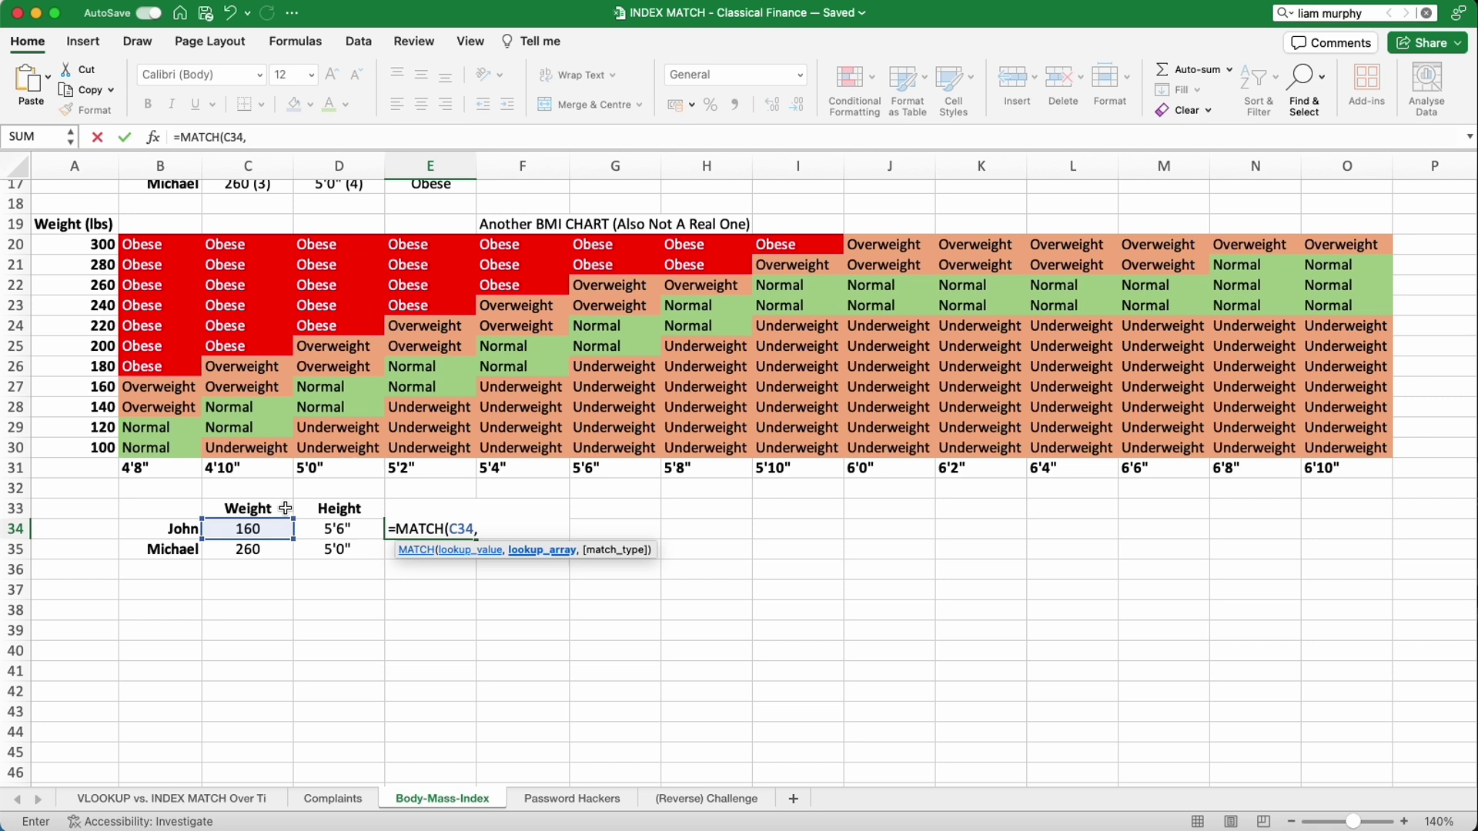
{"action": "left_click_drag", "start_coordinate": [62, 245], "coordinate": [85, 445]}
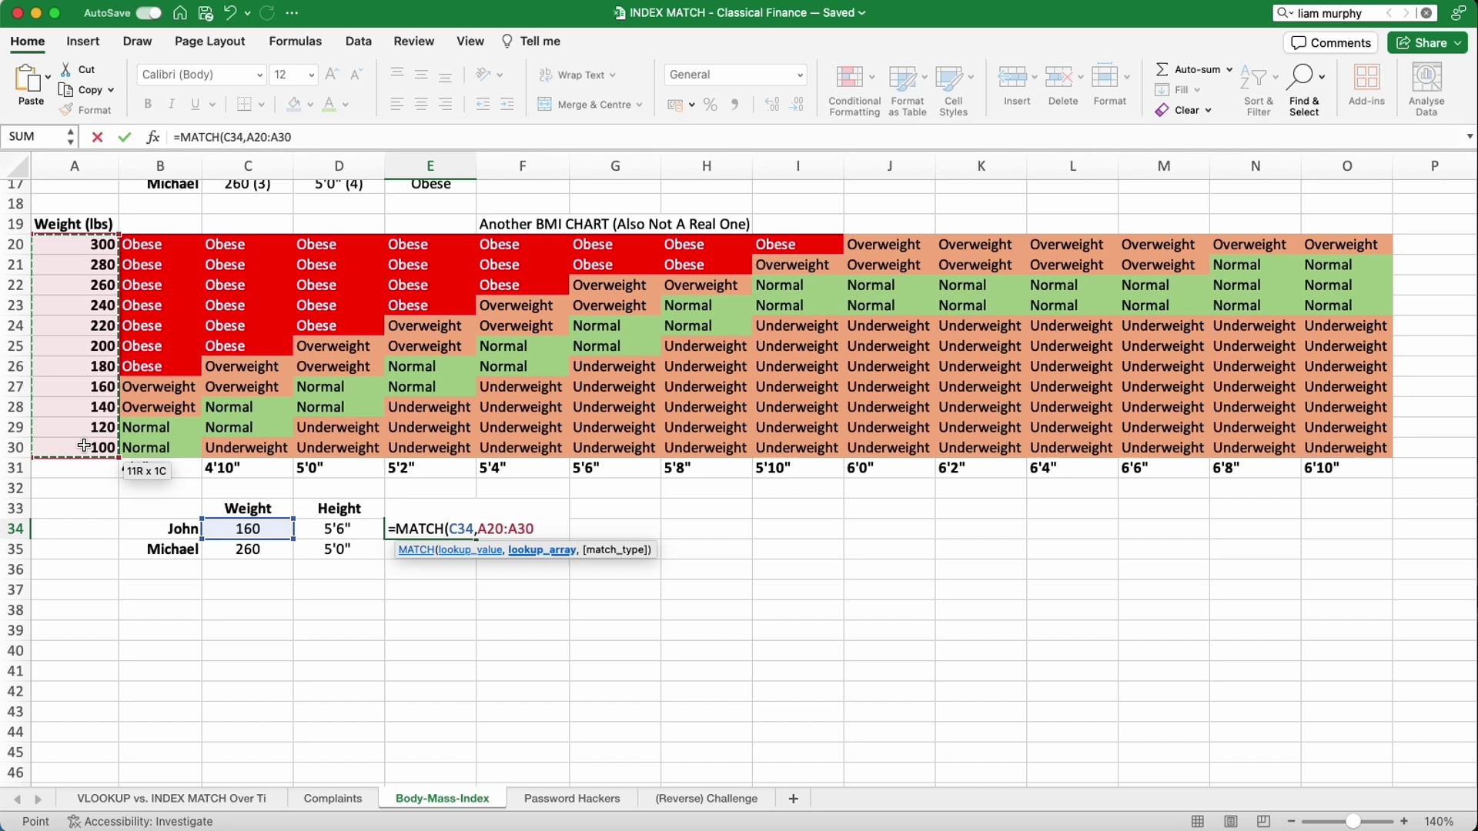
{"action": "type", "text": ",0"}
{"action": "key", "text": "Return"}
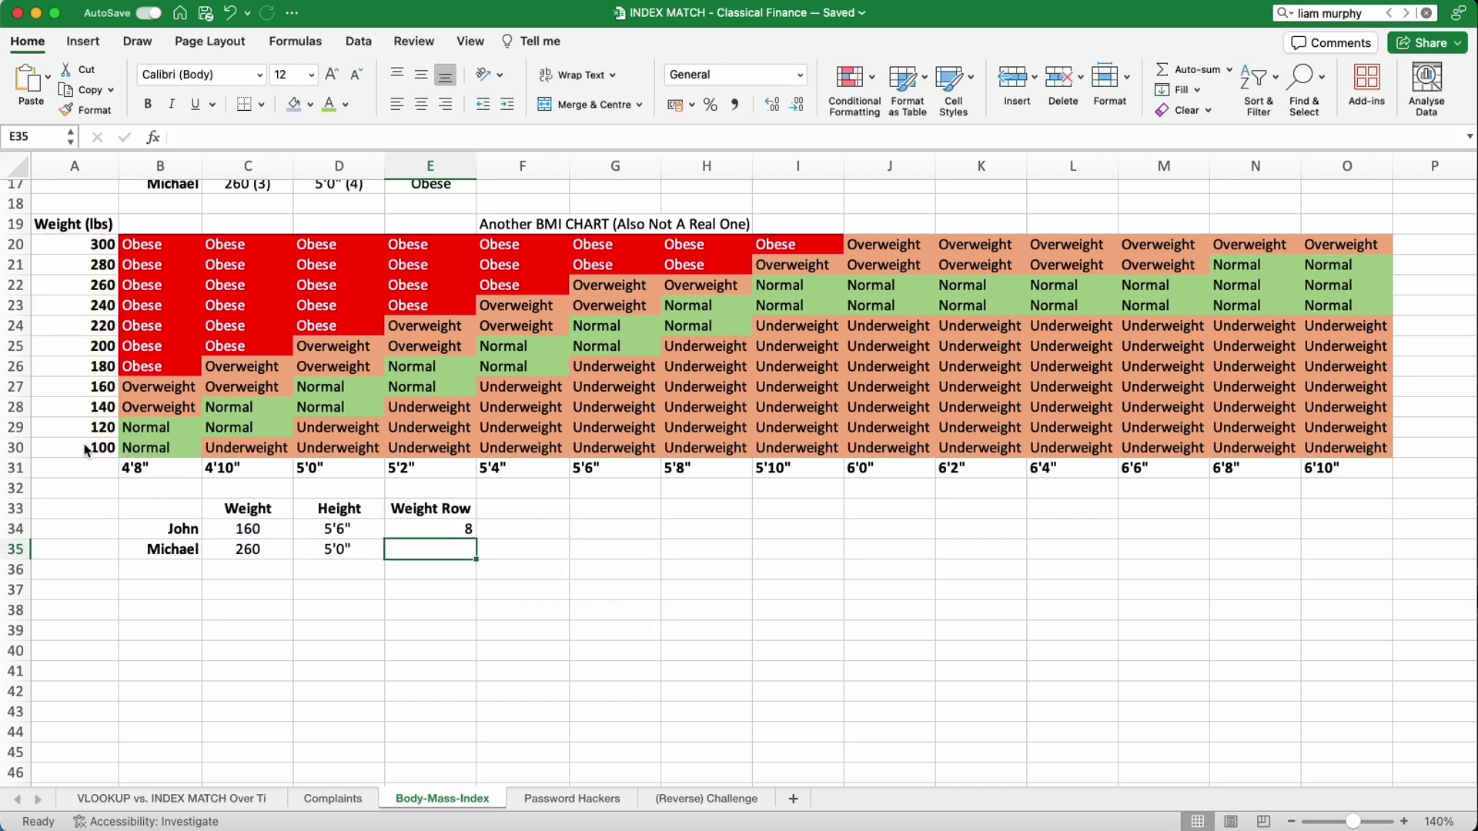
Add a 'Height Column' header in F33 beside Weight Row.
{"action": "left_click", "coordinate": [511, 513]}
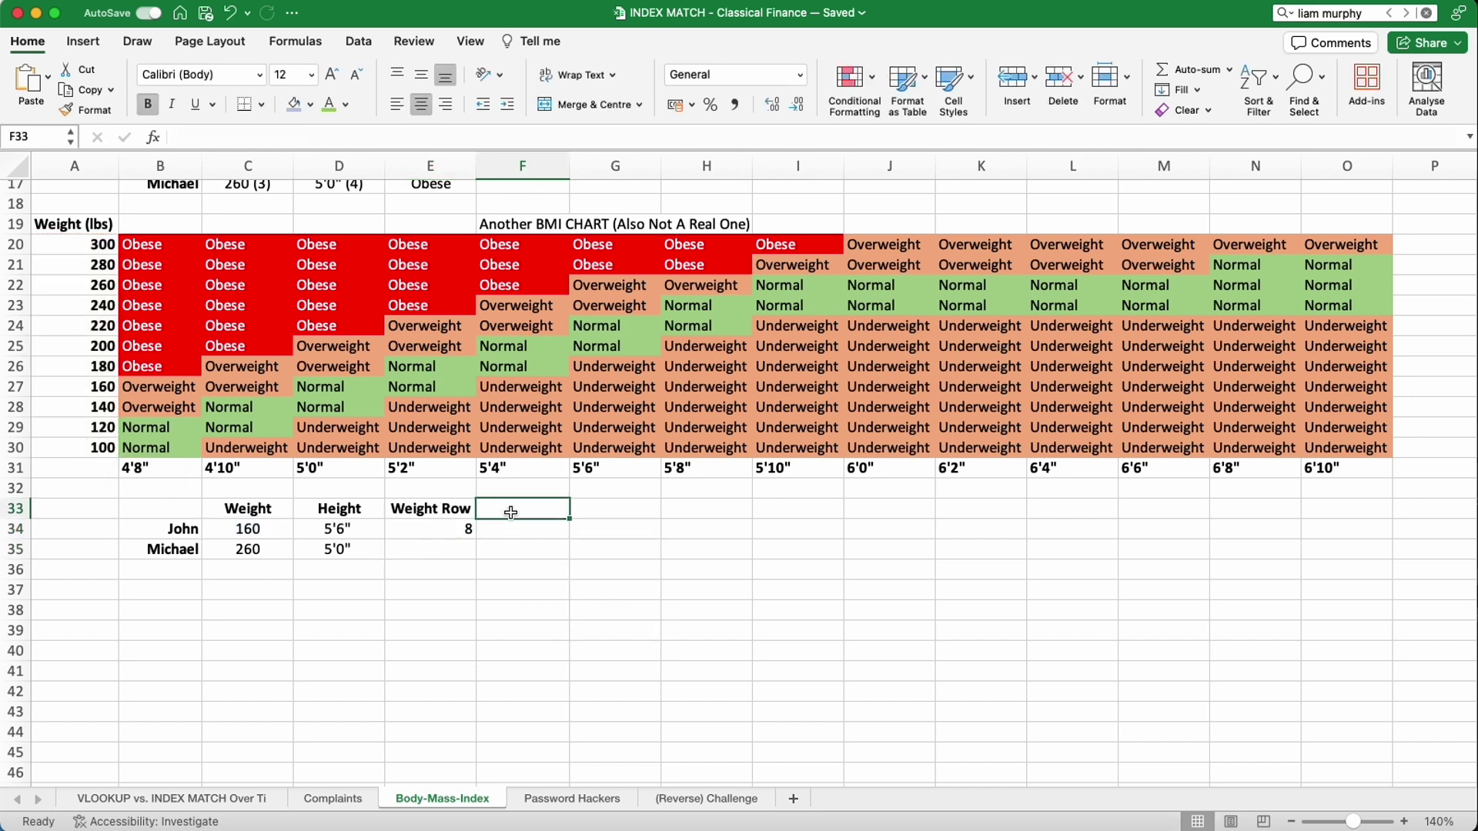
{"action": "type", "text": "Height"}
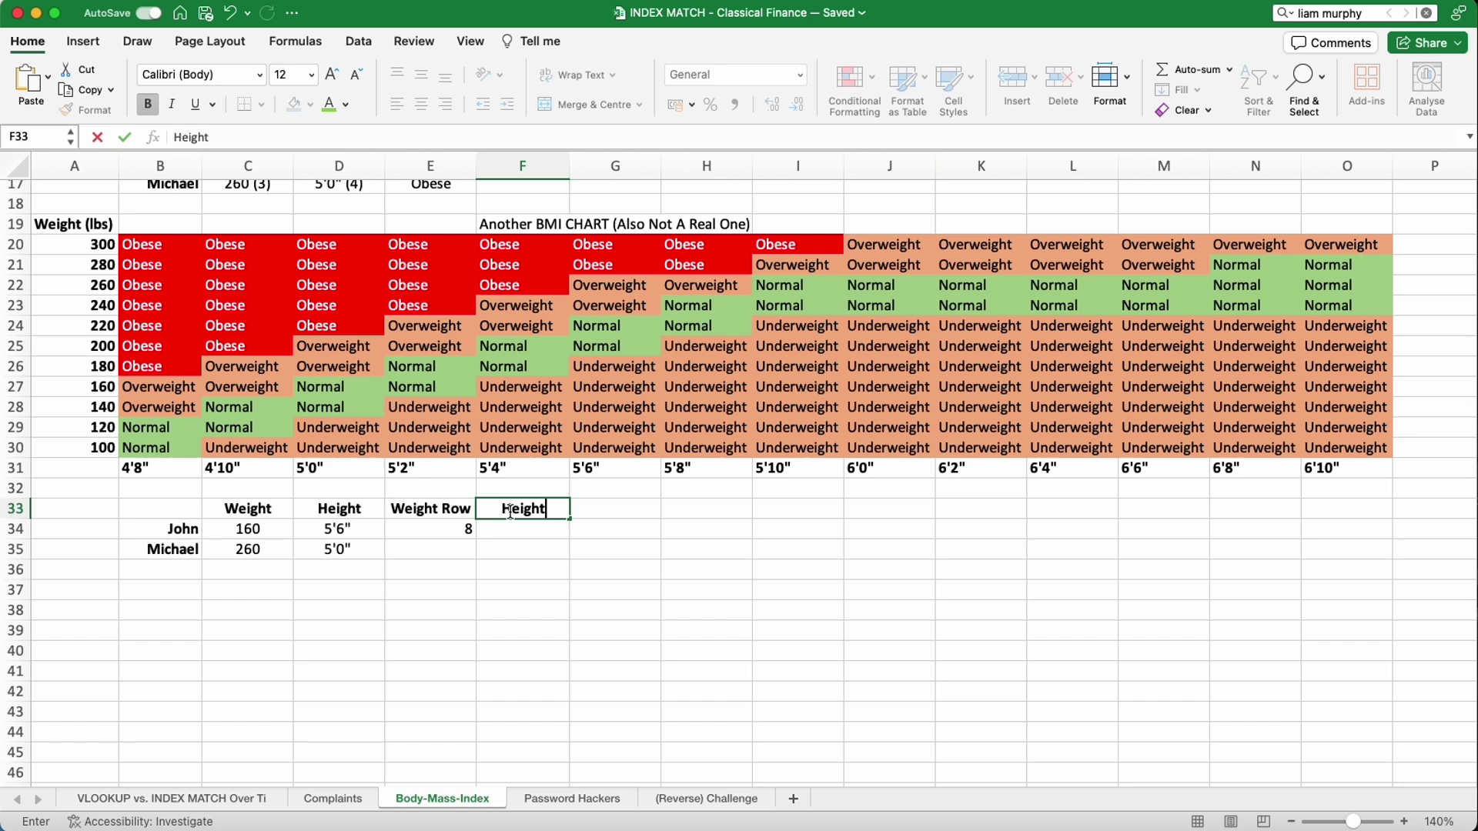
{"action": "type", "text": " Column"}
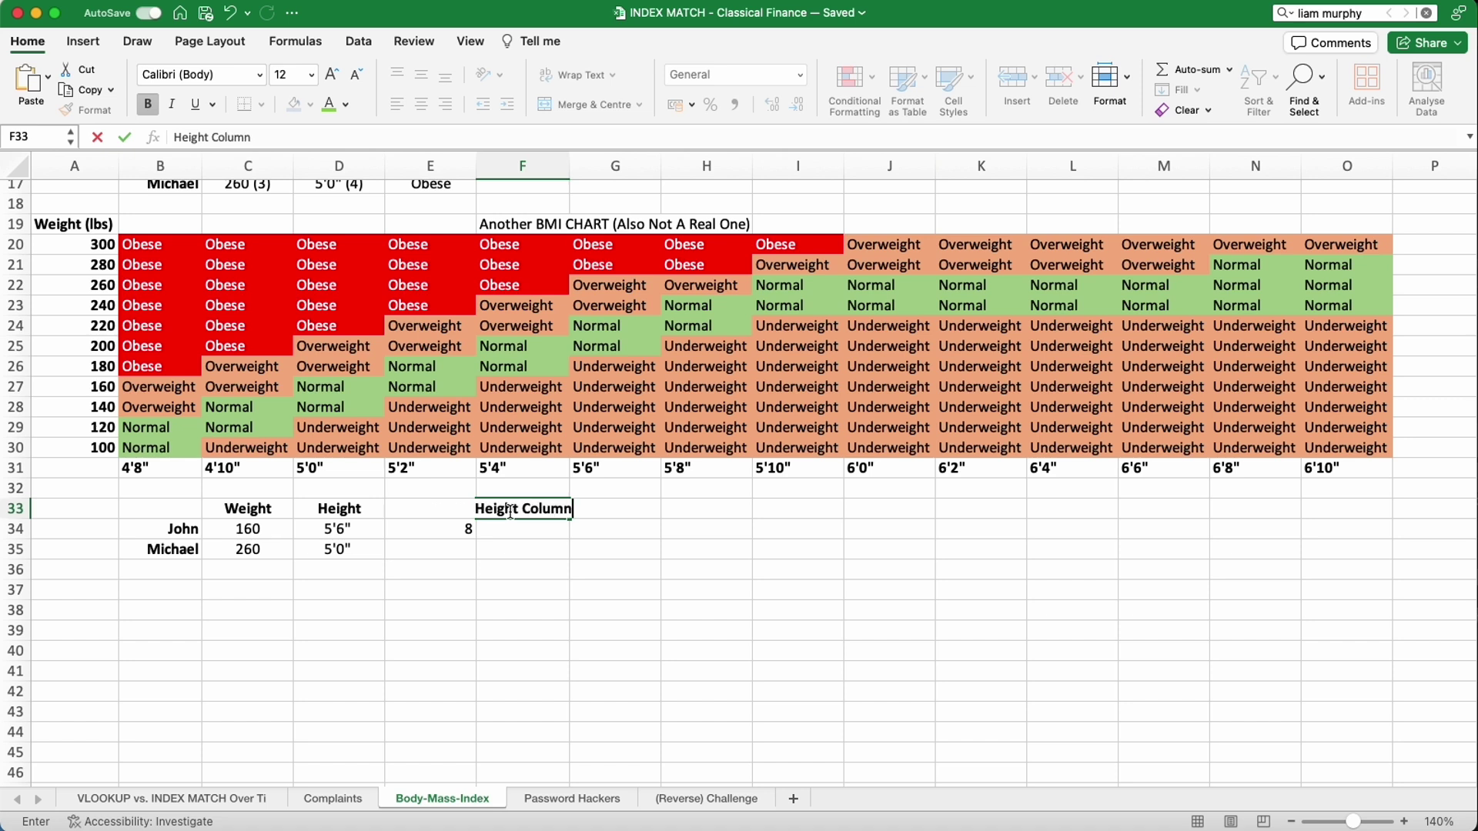
{"action": "key", "text": "Return"}
Enter =MATCH(D34,A31:O31,0) in F34 so it returns height position 7.
{"action": "type", "text": "="}
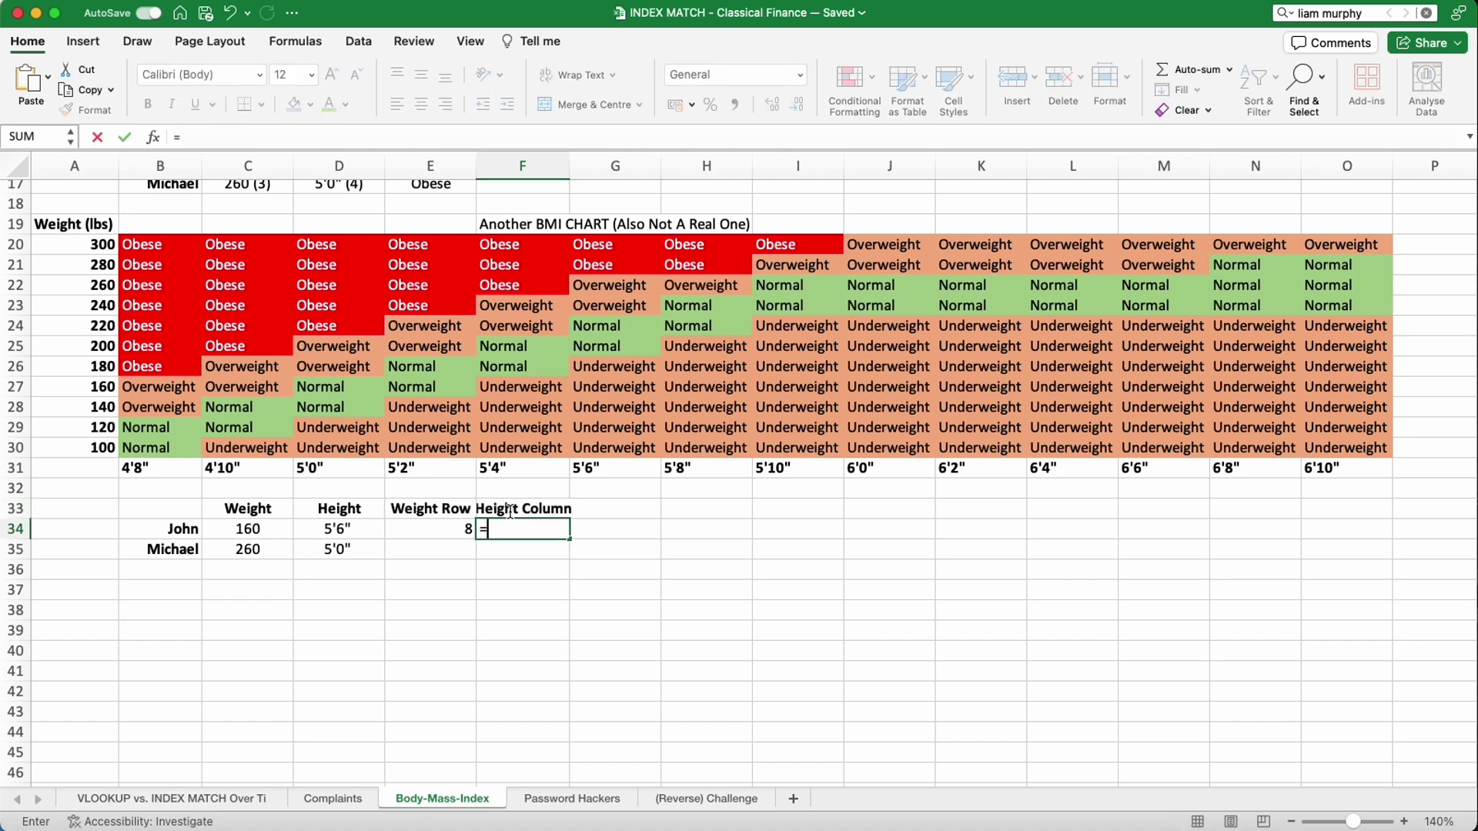
{"action": "type", "text": "MATCH("}
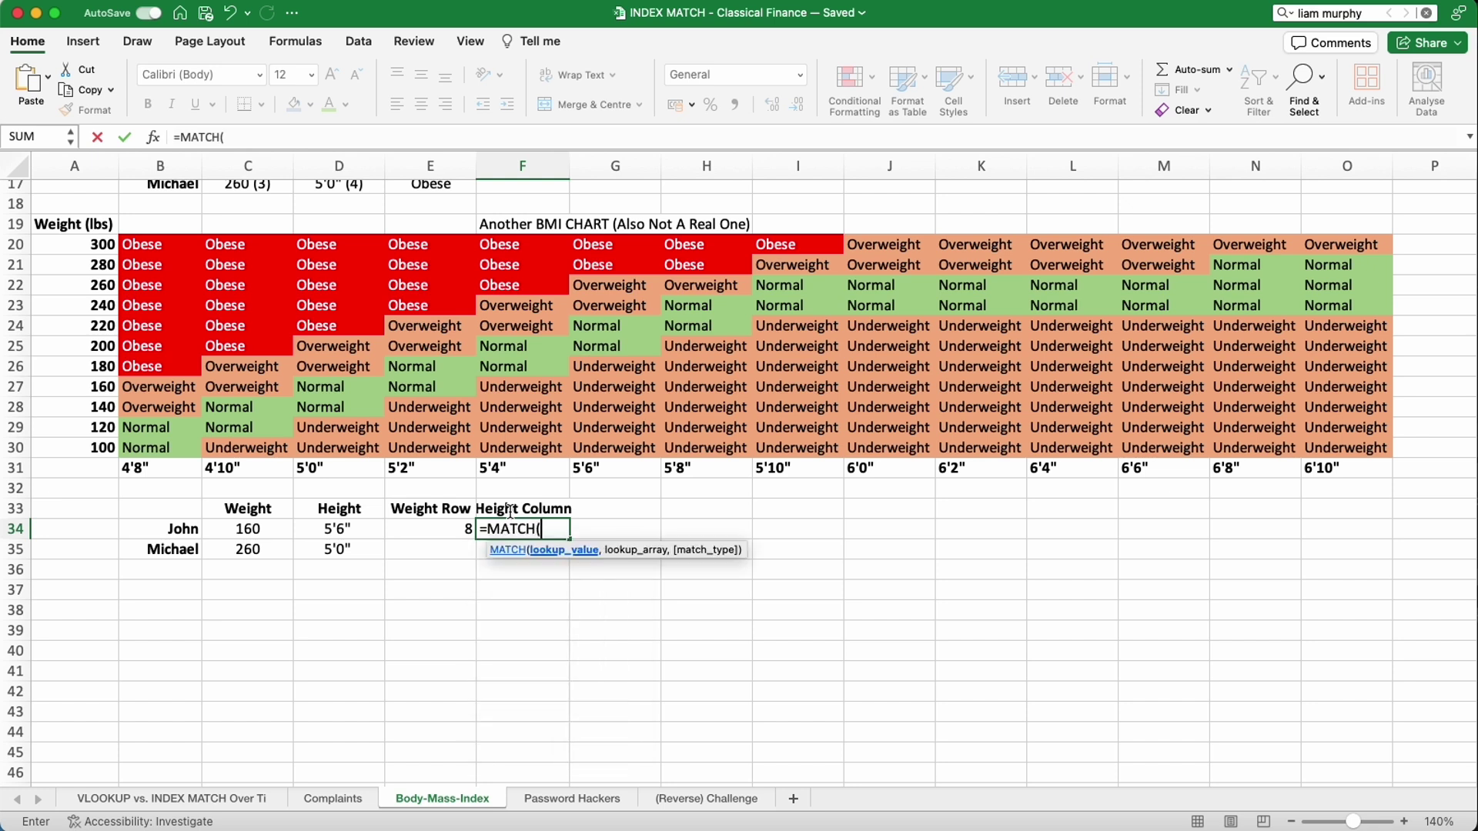
{"action": "left_click", "coordinate": [336, 529]}
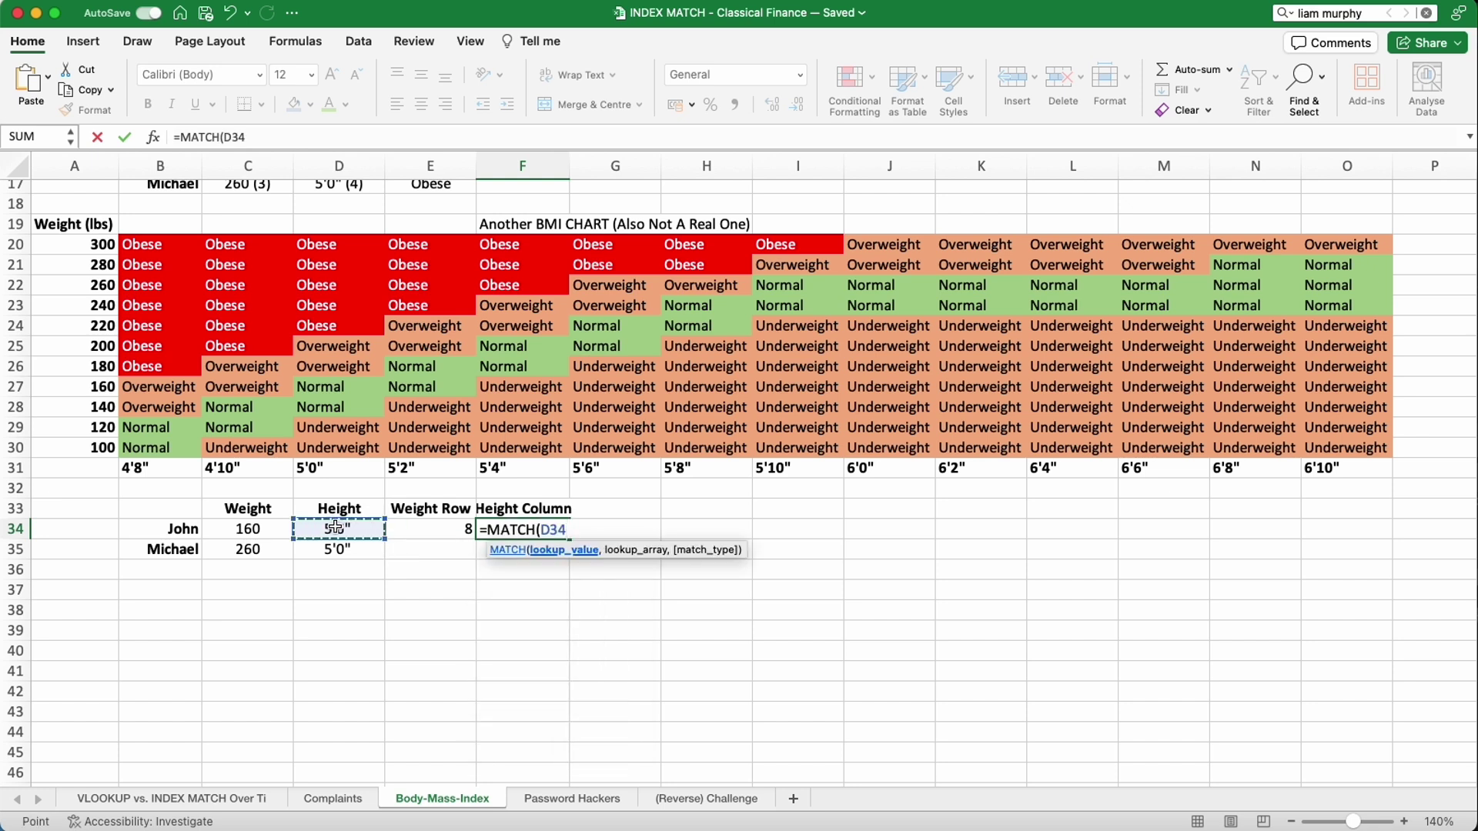
{"action": "type", "text": ","}
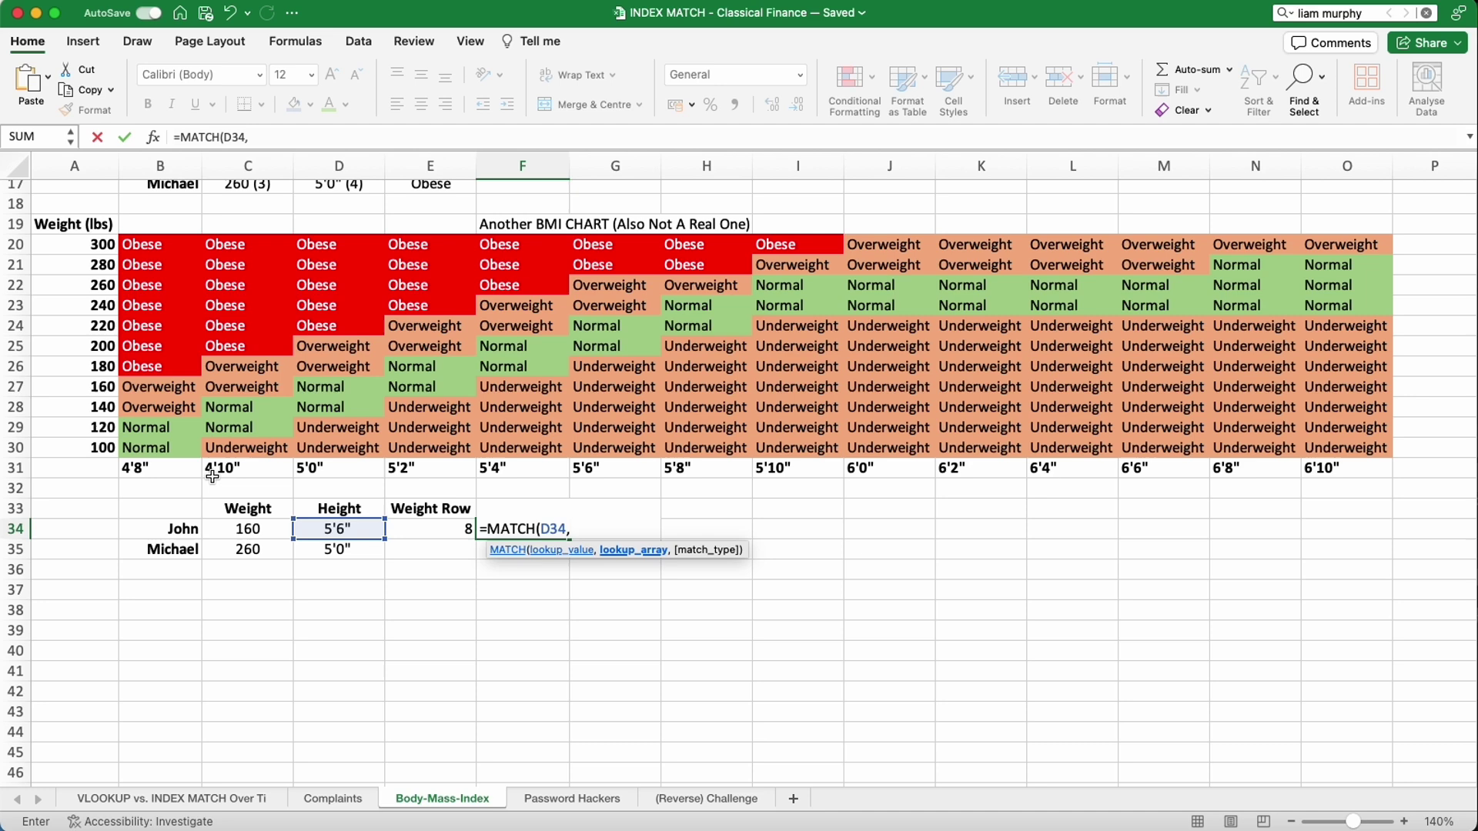
{"action": "left_click_drag", "start_coordinate": [61, 473], "coordinate": [1321, 471]}
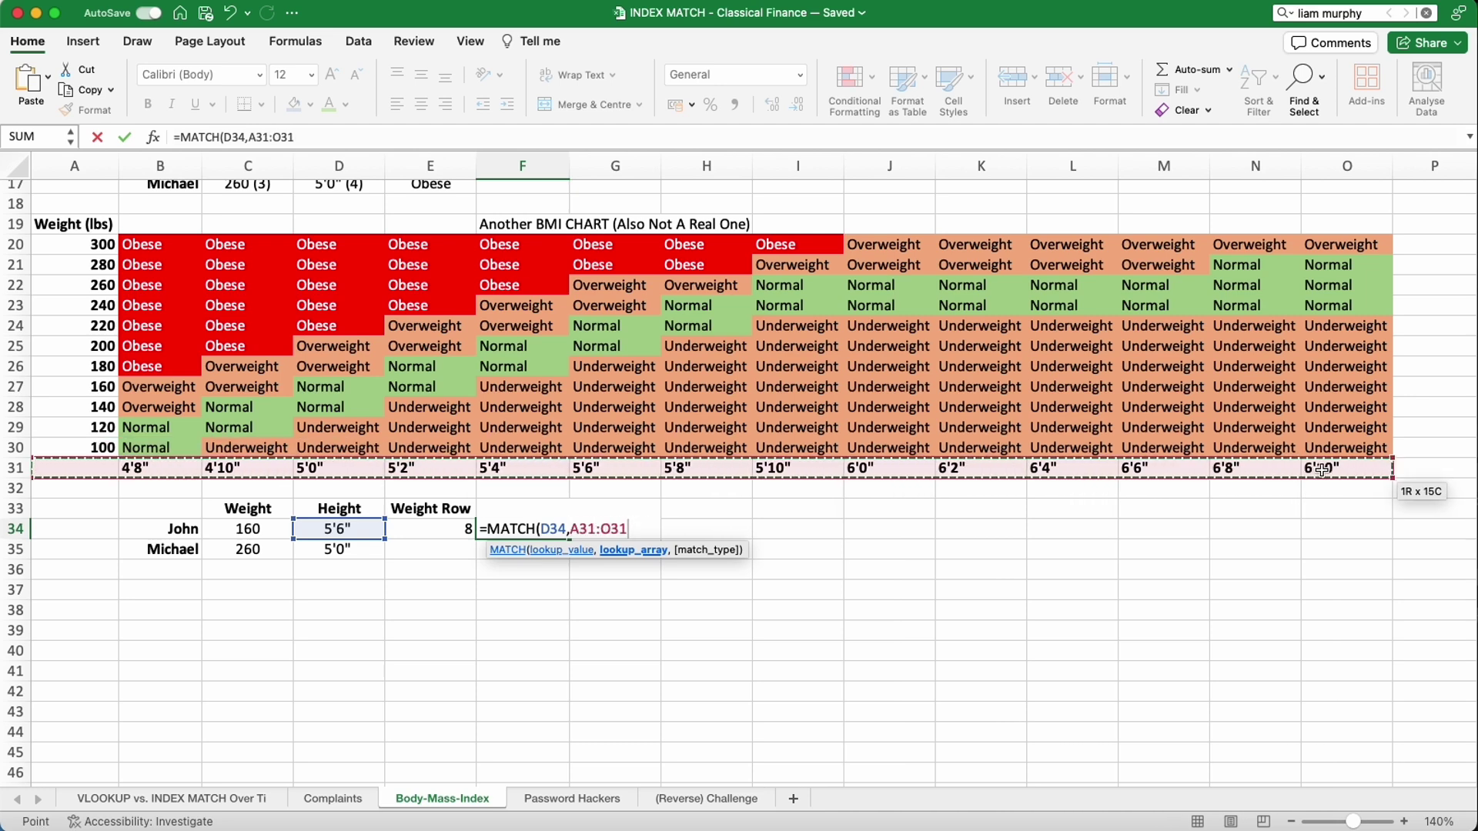
{"action": "type", "text": ",0"}
{"action": "key", "text": "Return"}
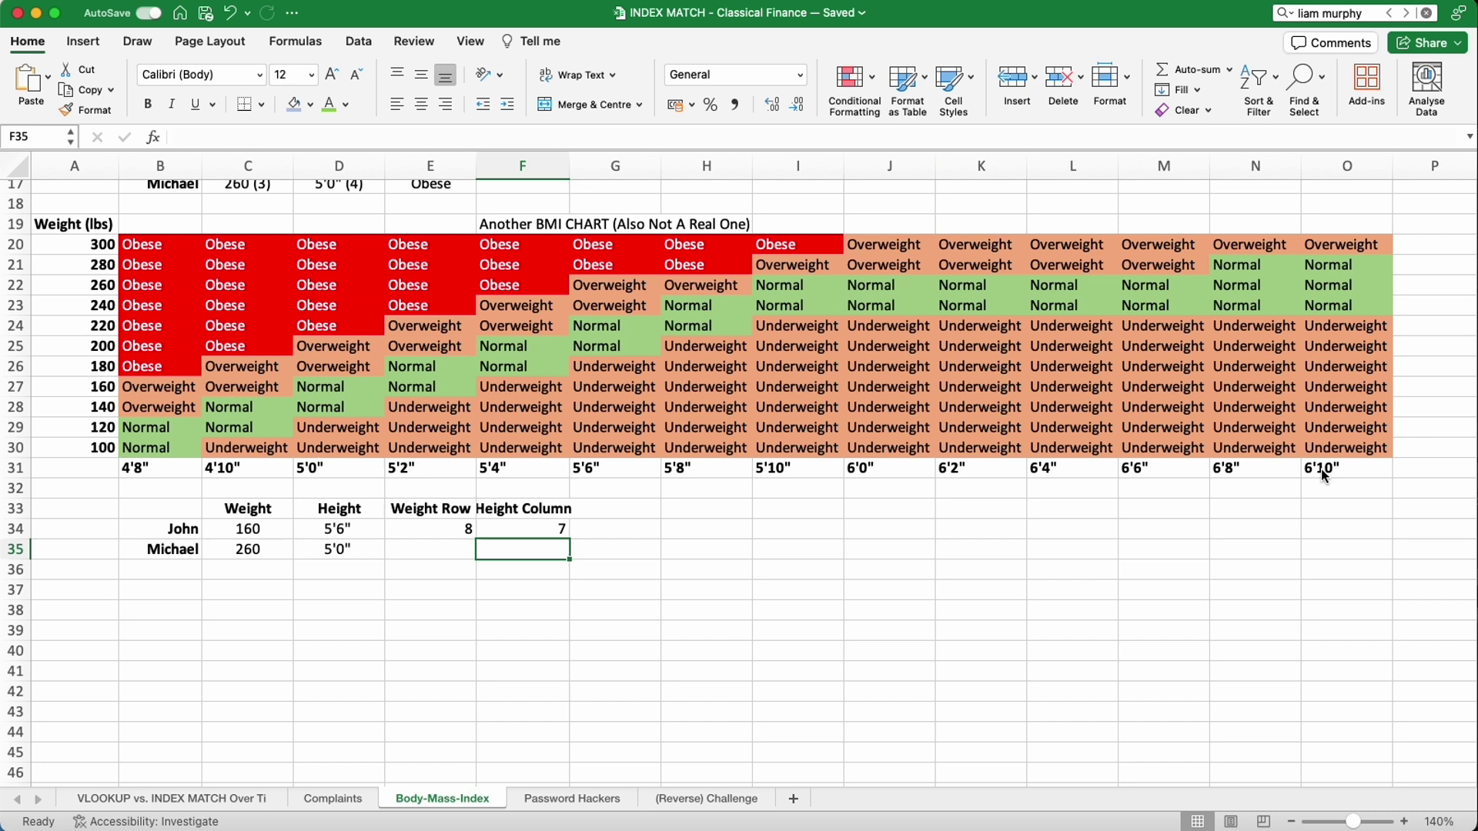
Add a bold, centred 'BMI (MANUAL)' header in G33.
{"action": "left_click", "coordinate": [612, 509]}
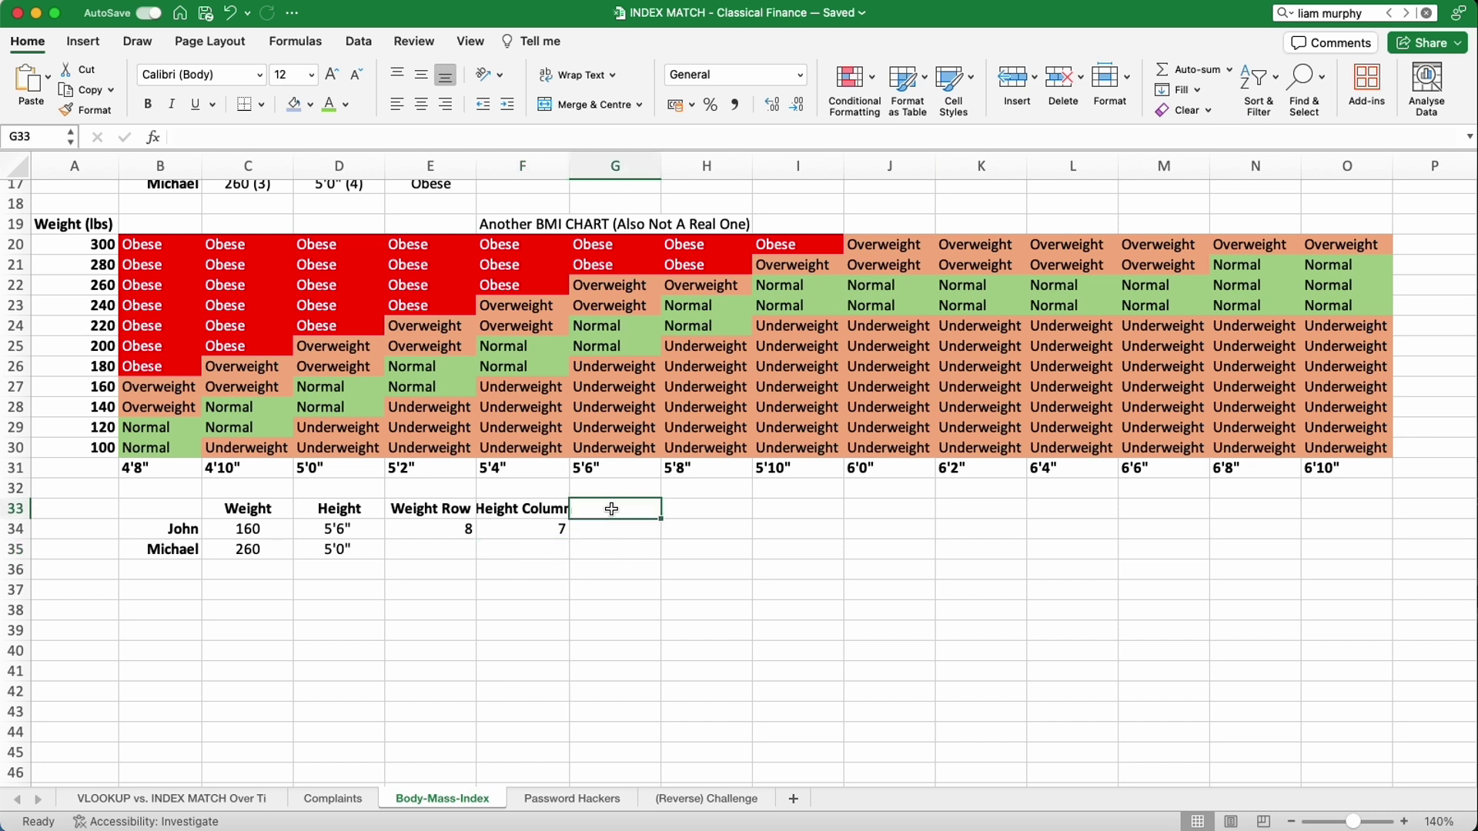
{"action": "key", "text": "super+b"}
{"action": "key", "text": "super+e"}
{"action": "type", "text": "BMI"}
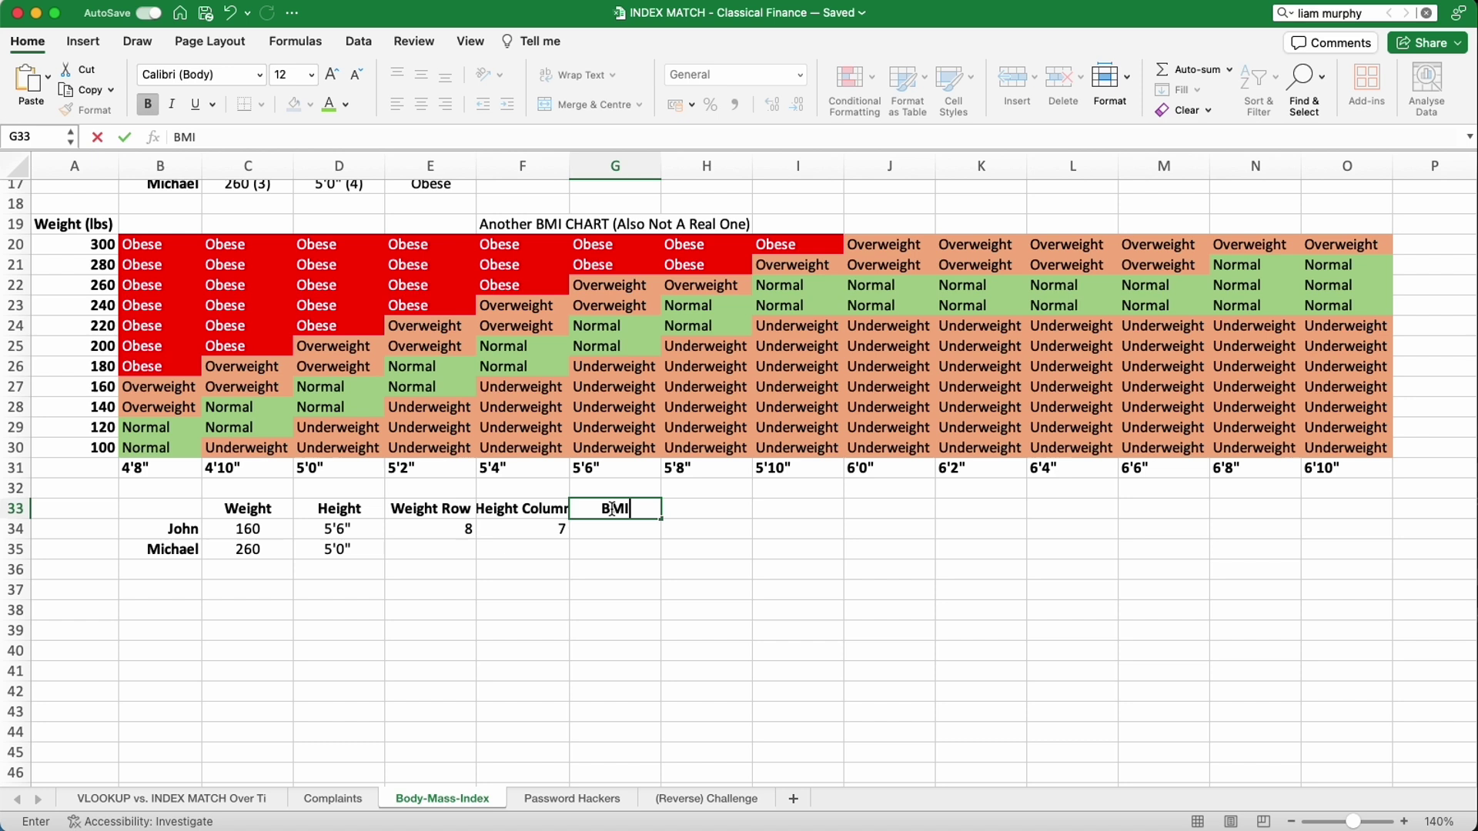
{"action": "type", "text": " (MANUAL"}
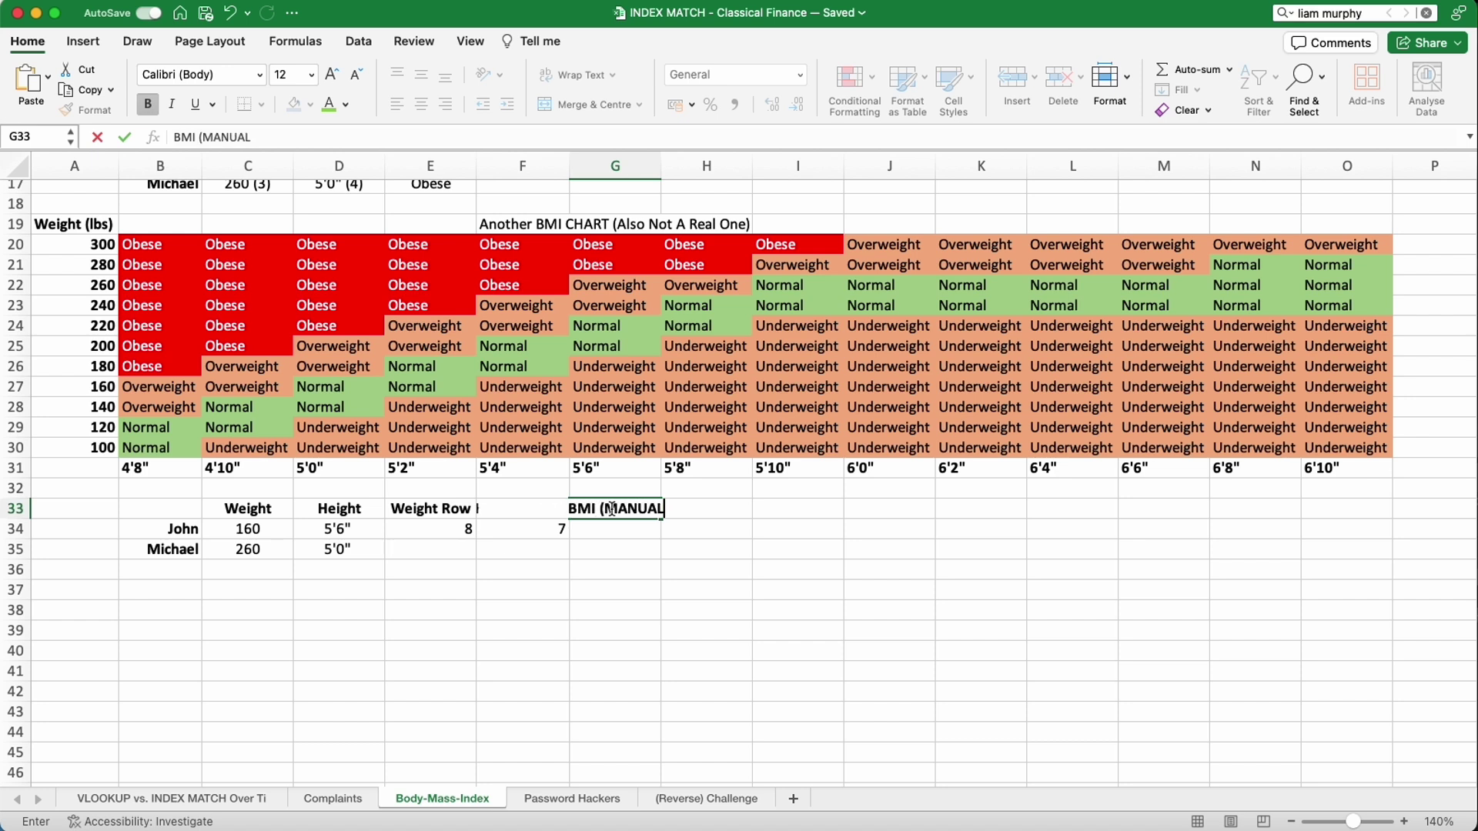
{"action": "type", "text": ")"}
{"action": "key", "text": "Return"}
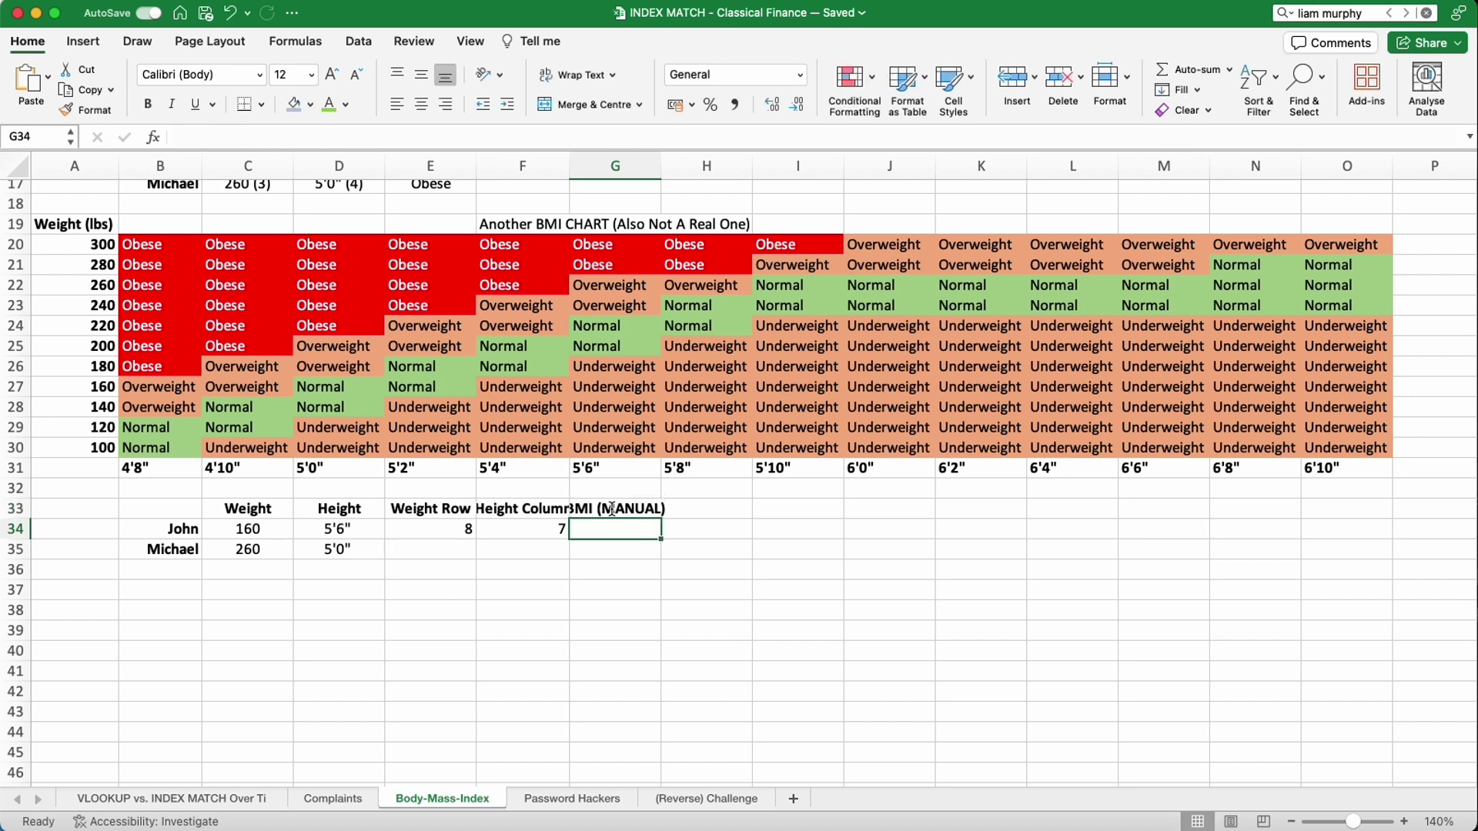
Enter =INDEX(A20:O31,E34,F34) in G34, returning Underweight, and widen column G.
{"action": "type", "text": "=IND"}
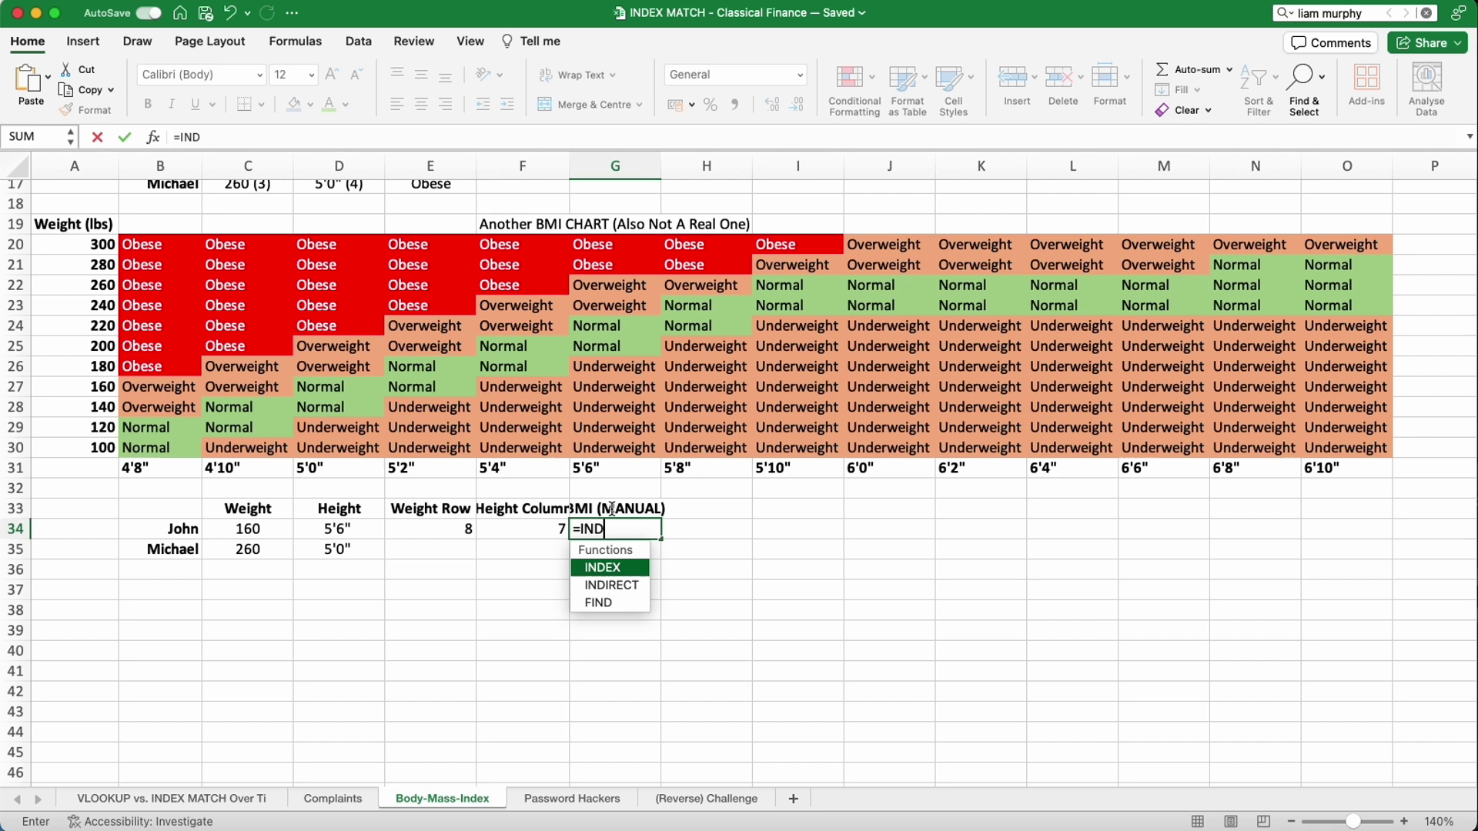
{"action": "type", "text": "EX("}
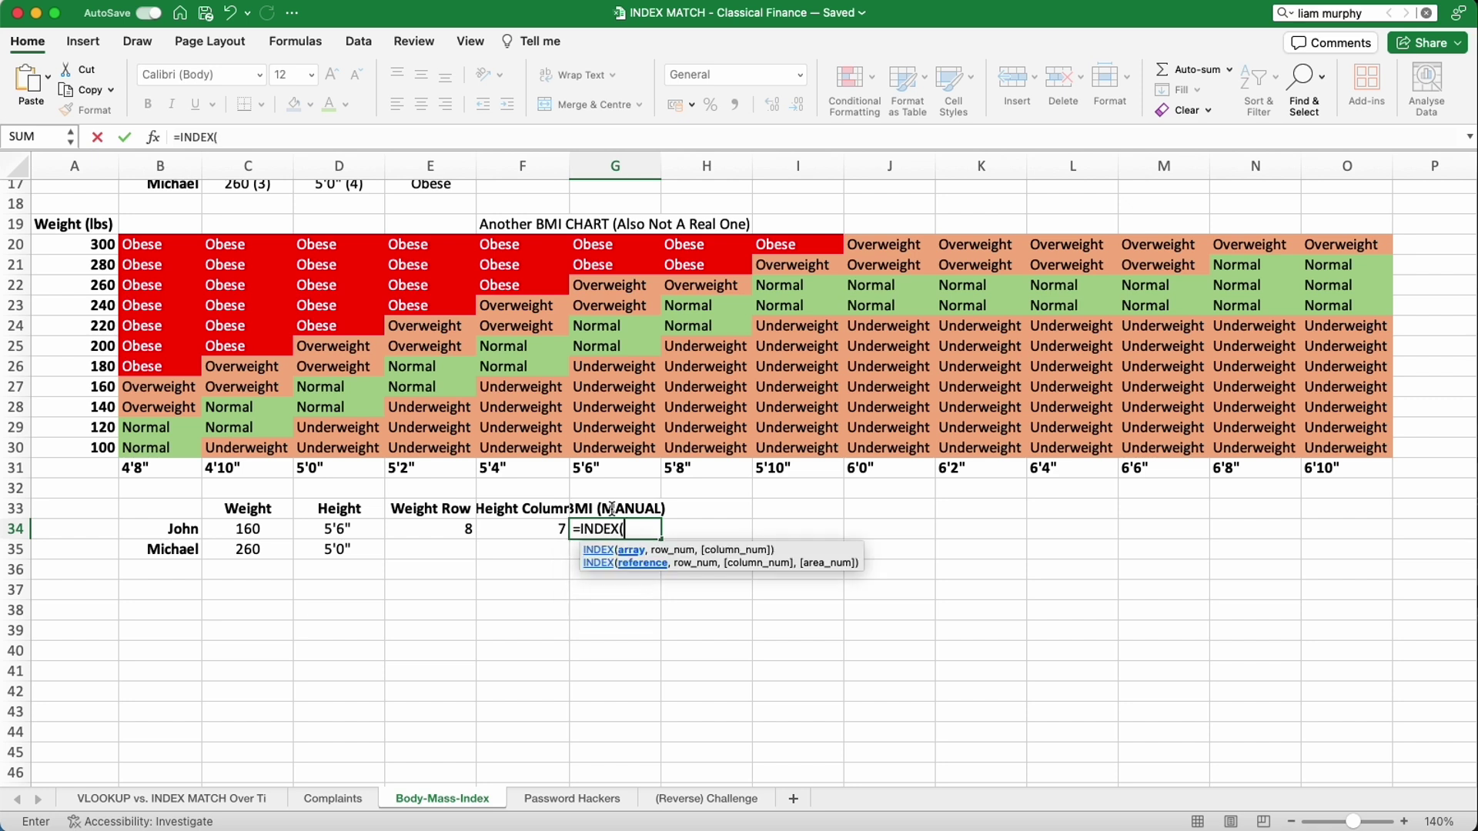
{"action": "type", "text": "A20"}
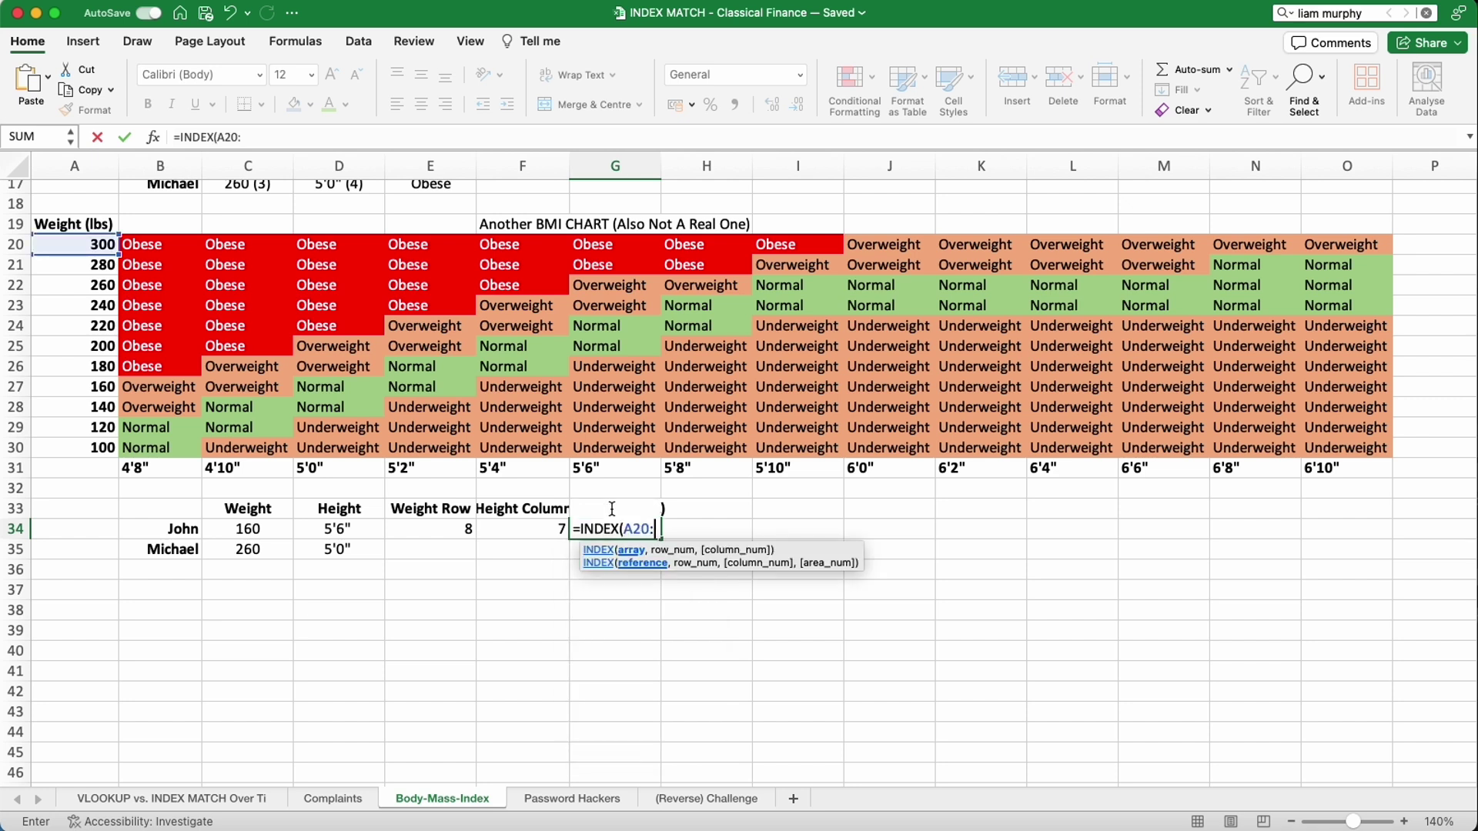
{"action": "type", "text": "::"}
{"action": "type", "text": "o"}
{"action": "type", "text": "31"}
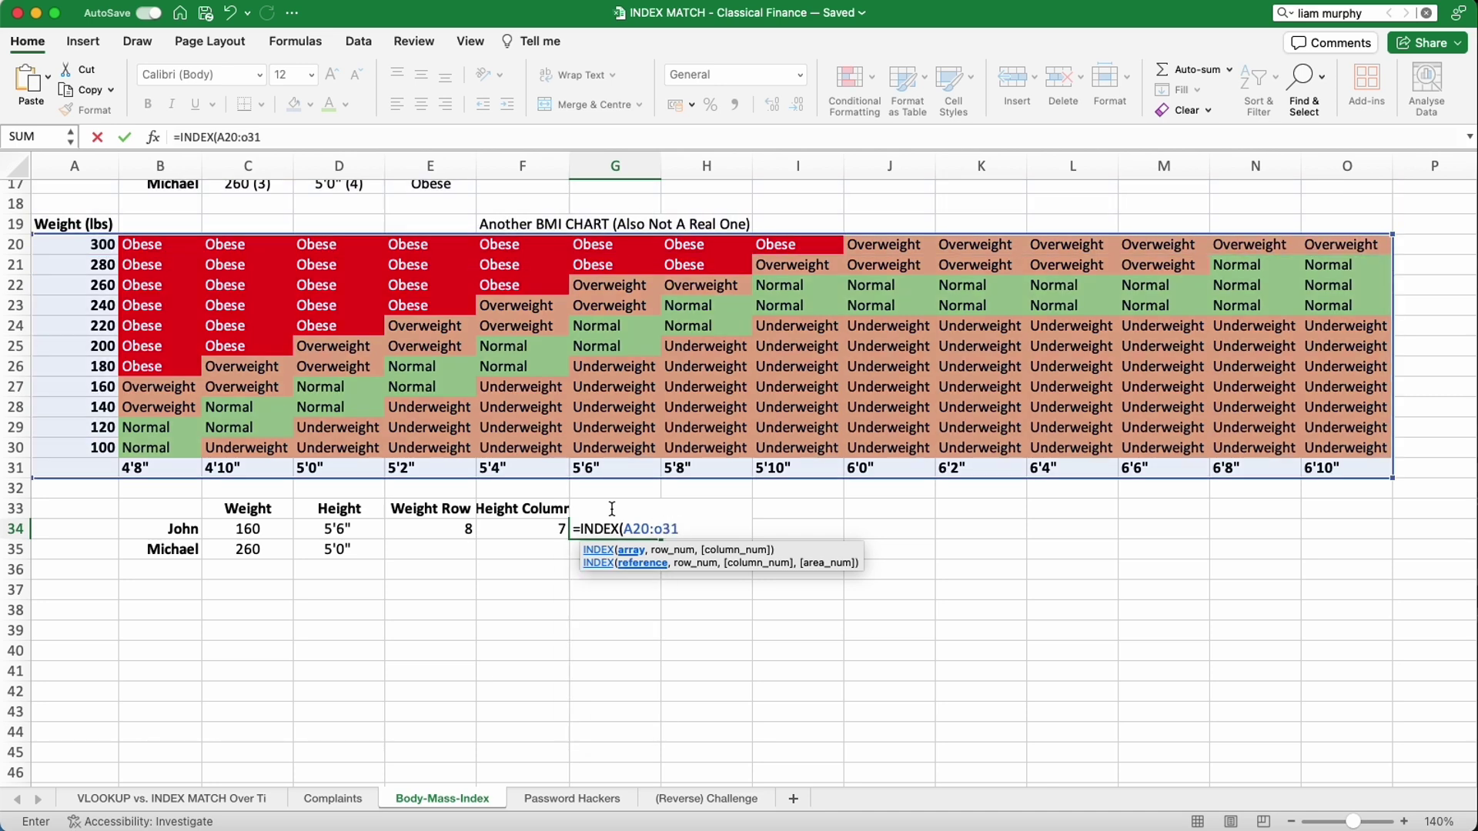
{"action": "type", "text": ","}
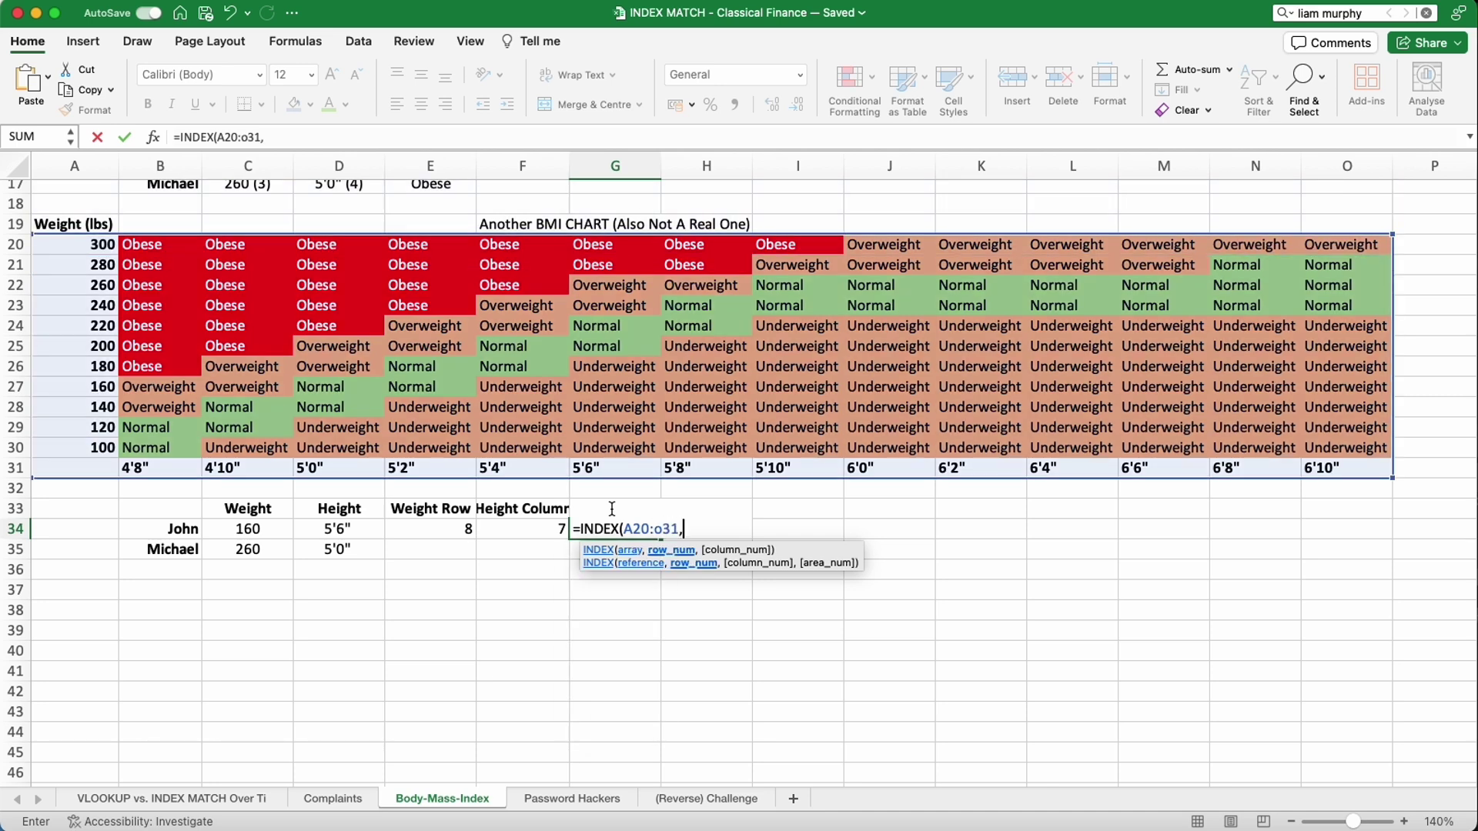
{"action": "left_click", "coordinate": [445, 528]}
{"action": "type", "text": ","}
{"action": "left_click", "coordinate": [510, 529]}
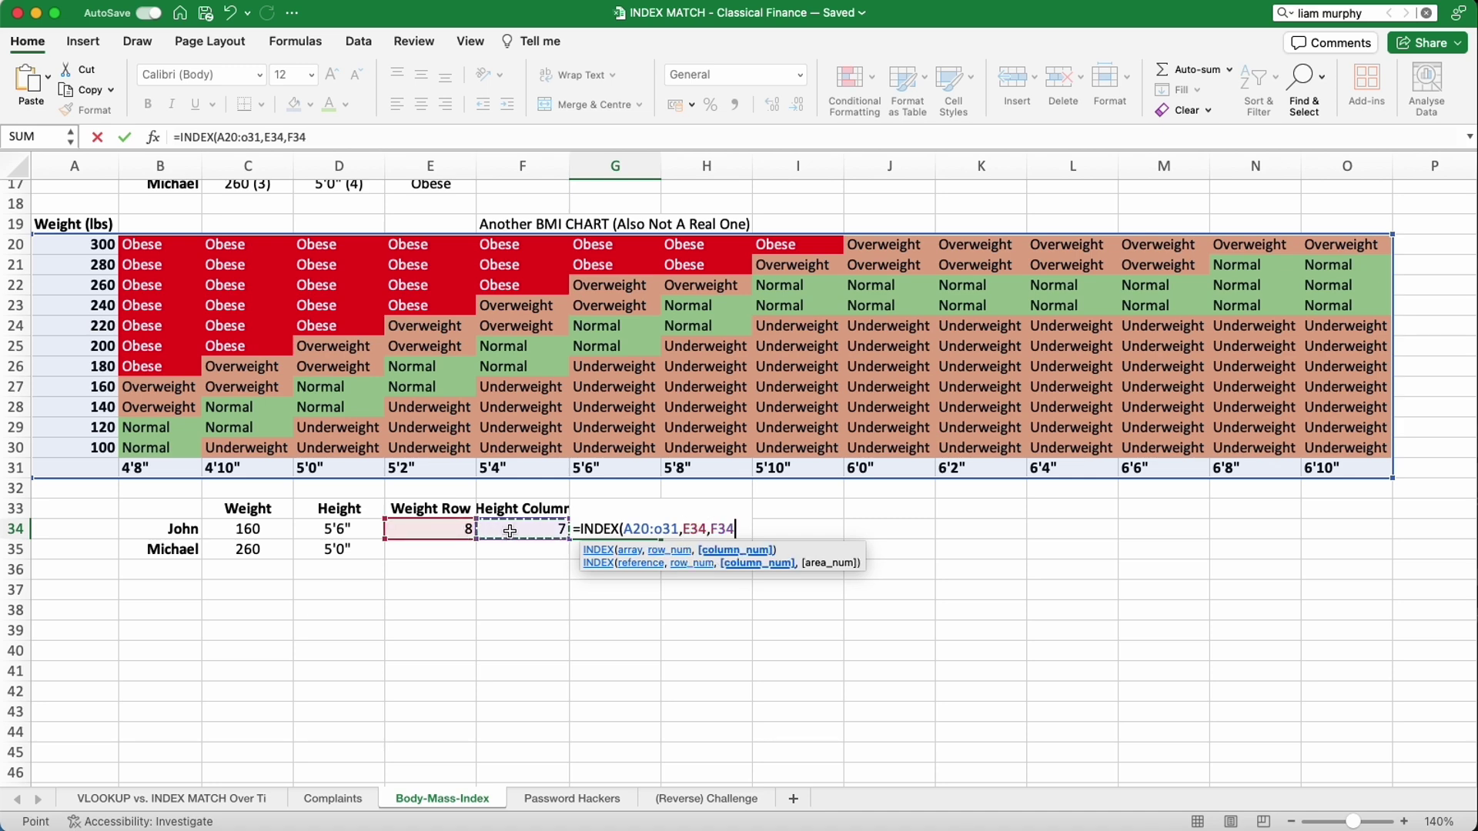
{"action": "key", "text": "Return"}
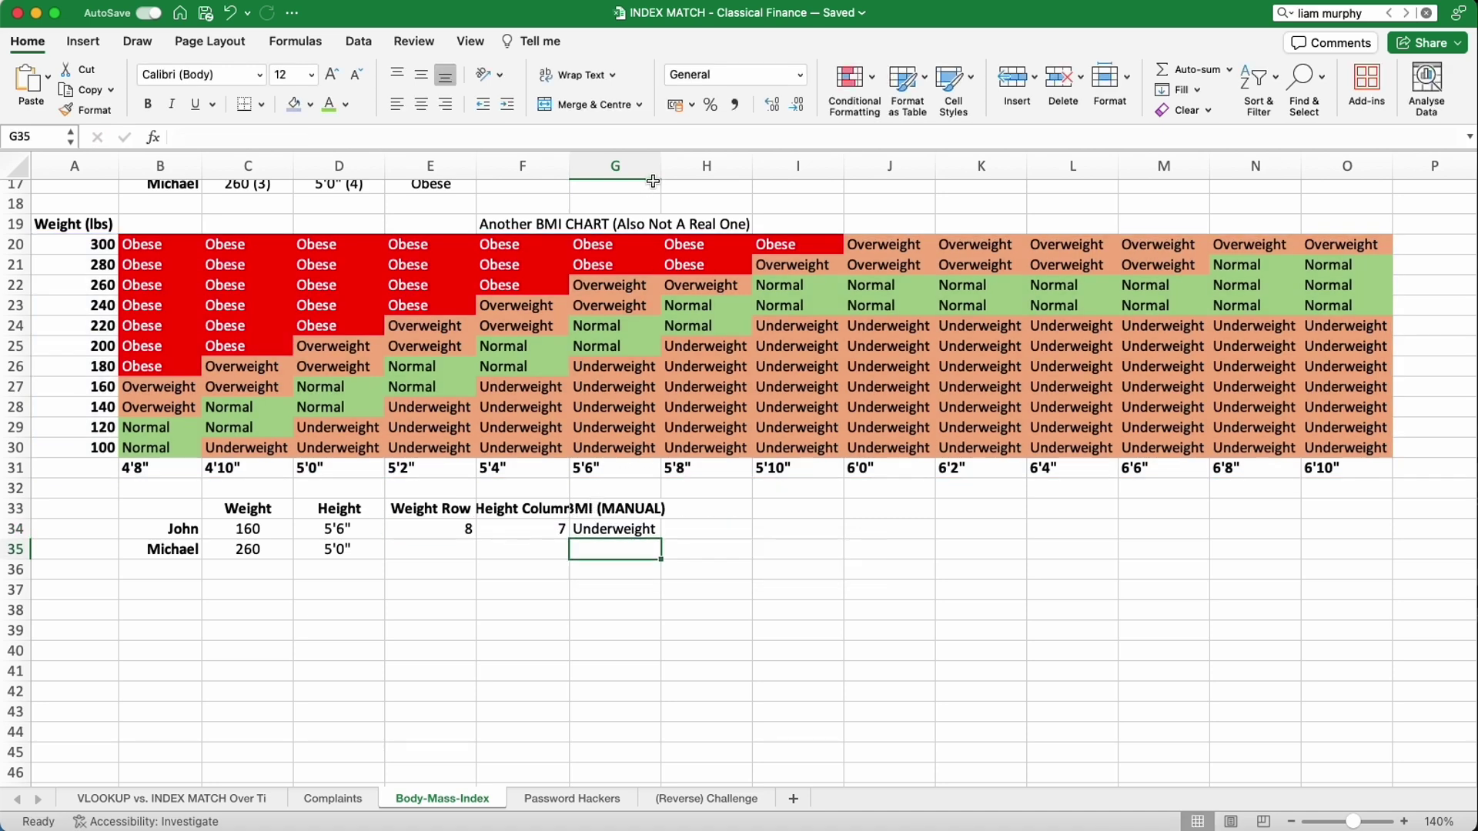
{"action": "left_click_drag", "start_coordinate": [660, 166], "coordinate": [679, 168]}
{"action": "left_click", "coordinate": [636, 538]}
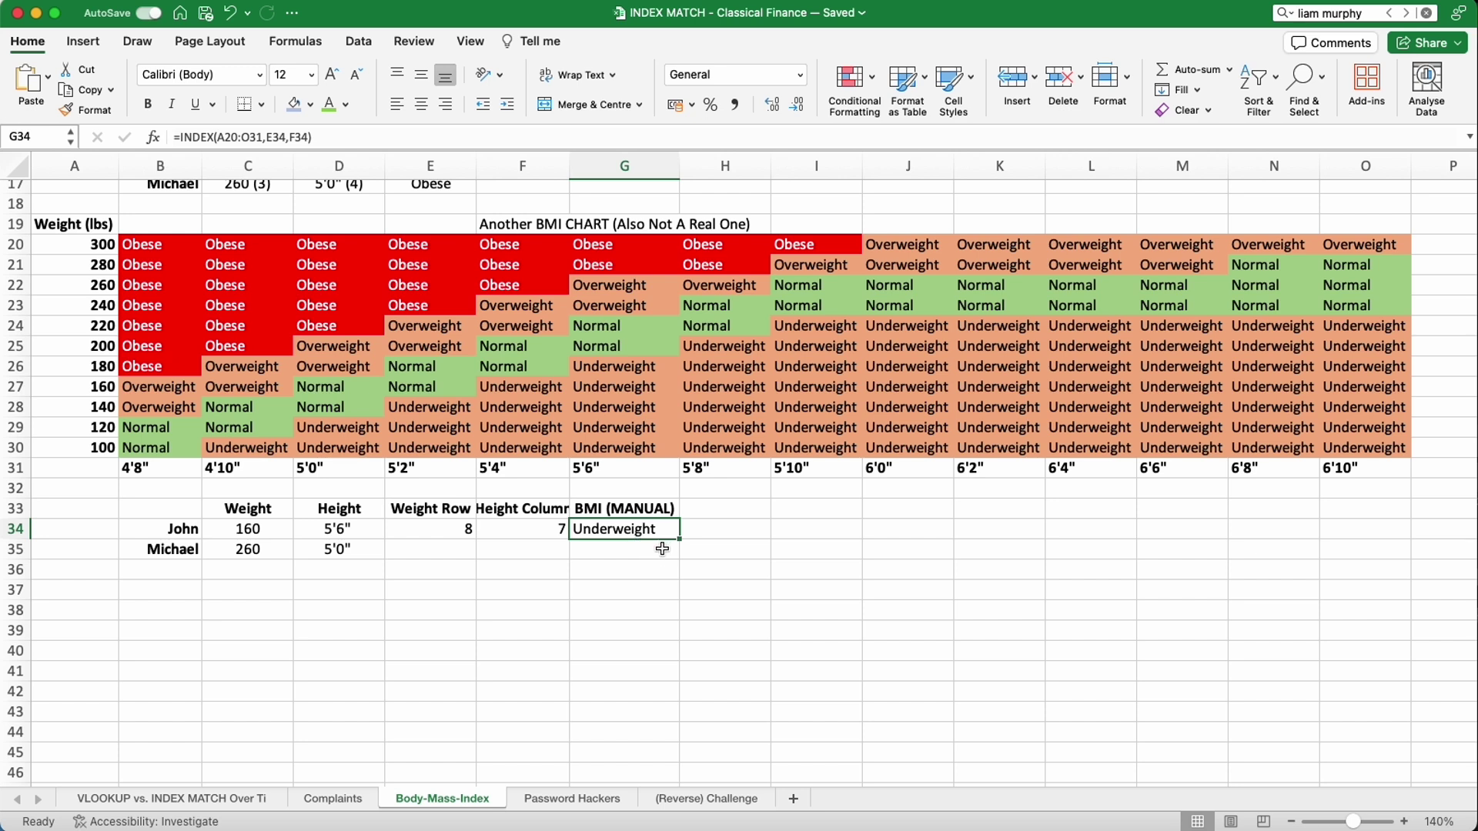
Add a 'BMI (AS ONE FUNCTION)' header to the right of BMI (MANUAL).
{"action": "left_click", "coordinate": [715, 513]}
{"action": "type", "text": "BM"}
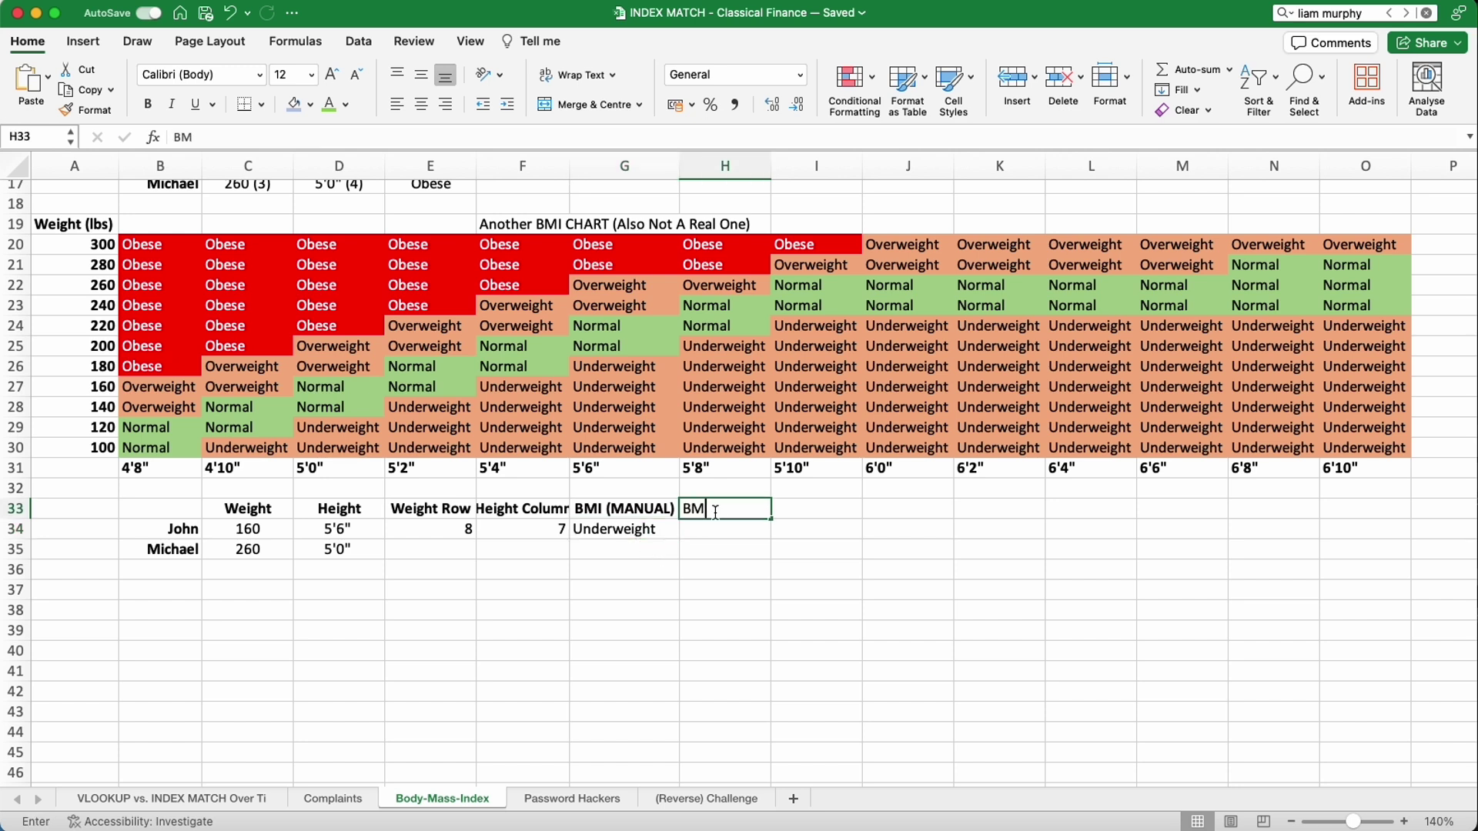
{"action": "type", "text": "I ("}
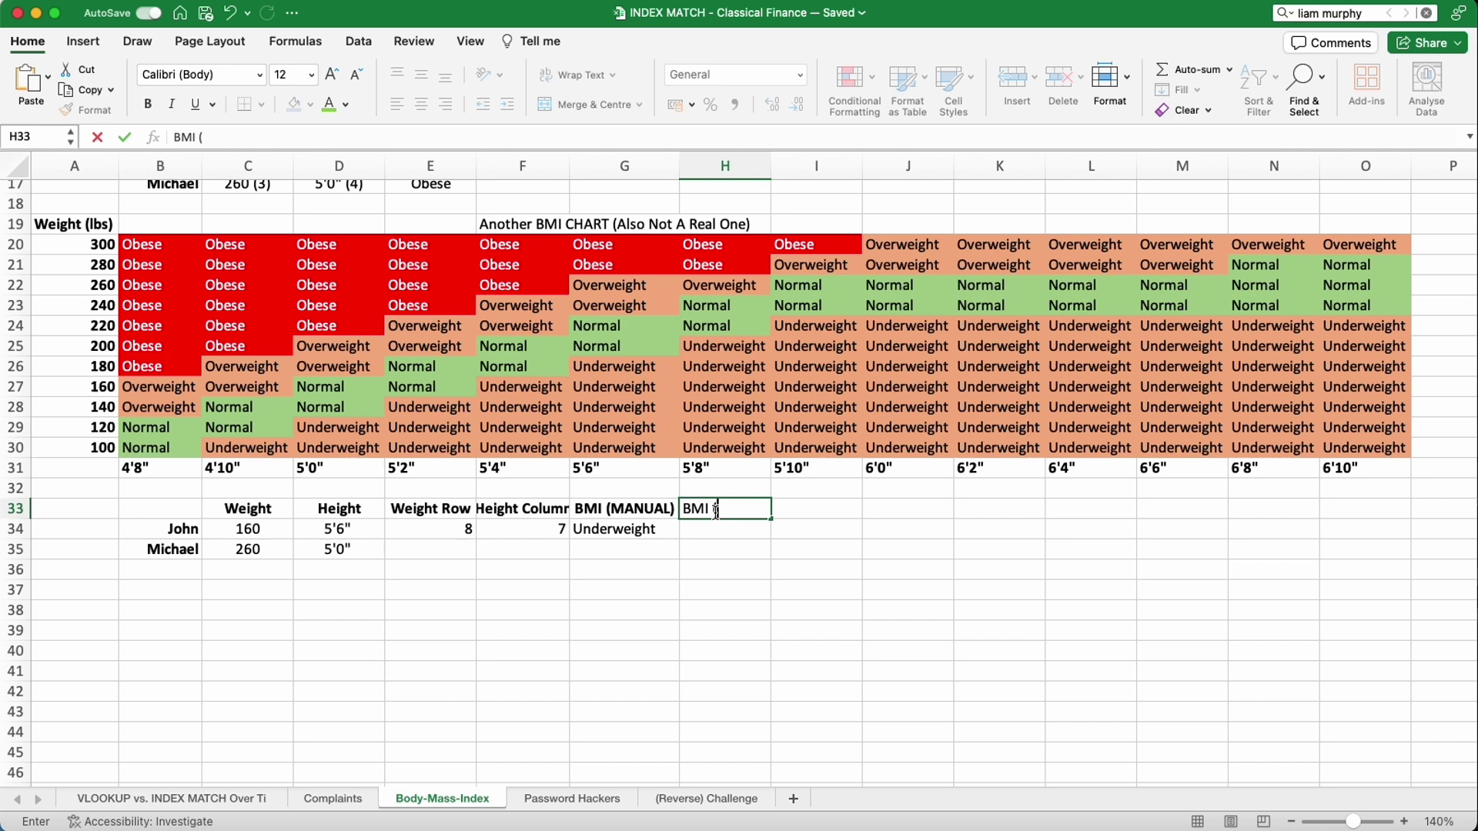
{"action": "type", "text": "AS ONE FUNCT"}
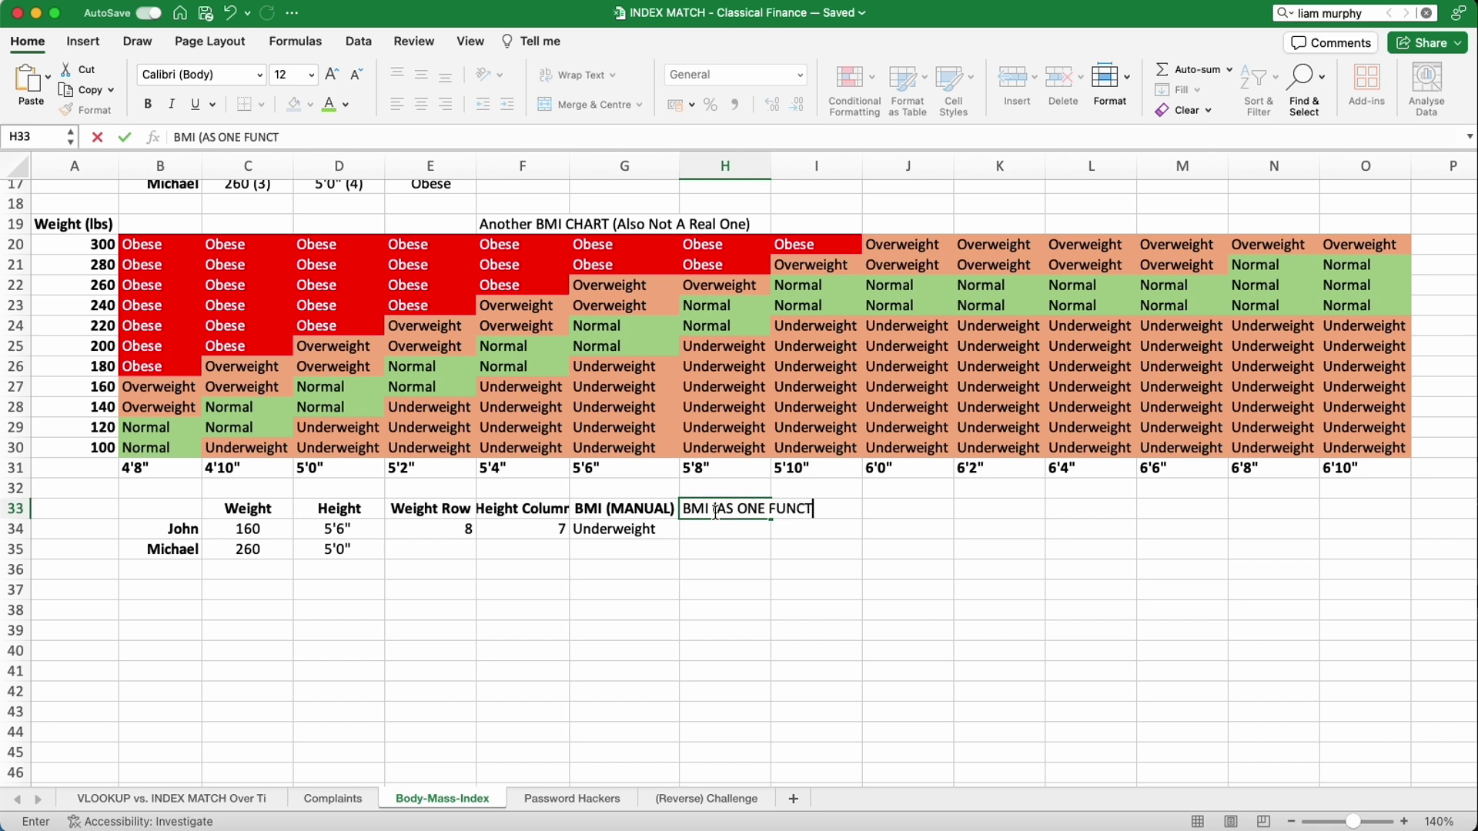
{"action": "type", "text": "ION"}
{"action": "key", "text": "Return"}
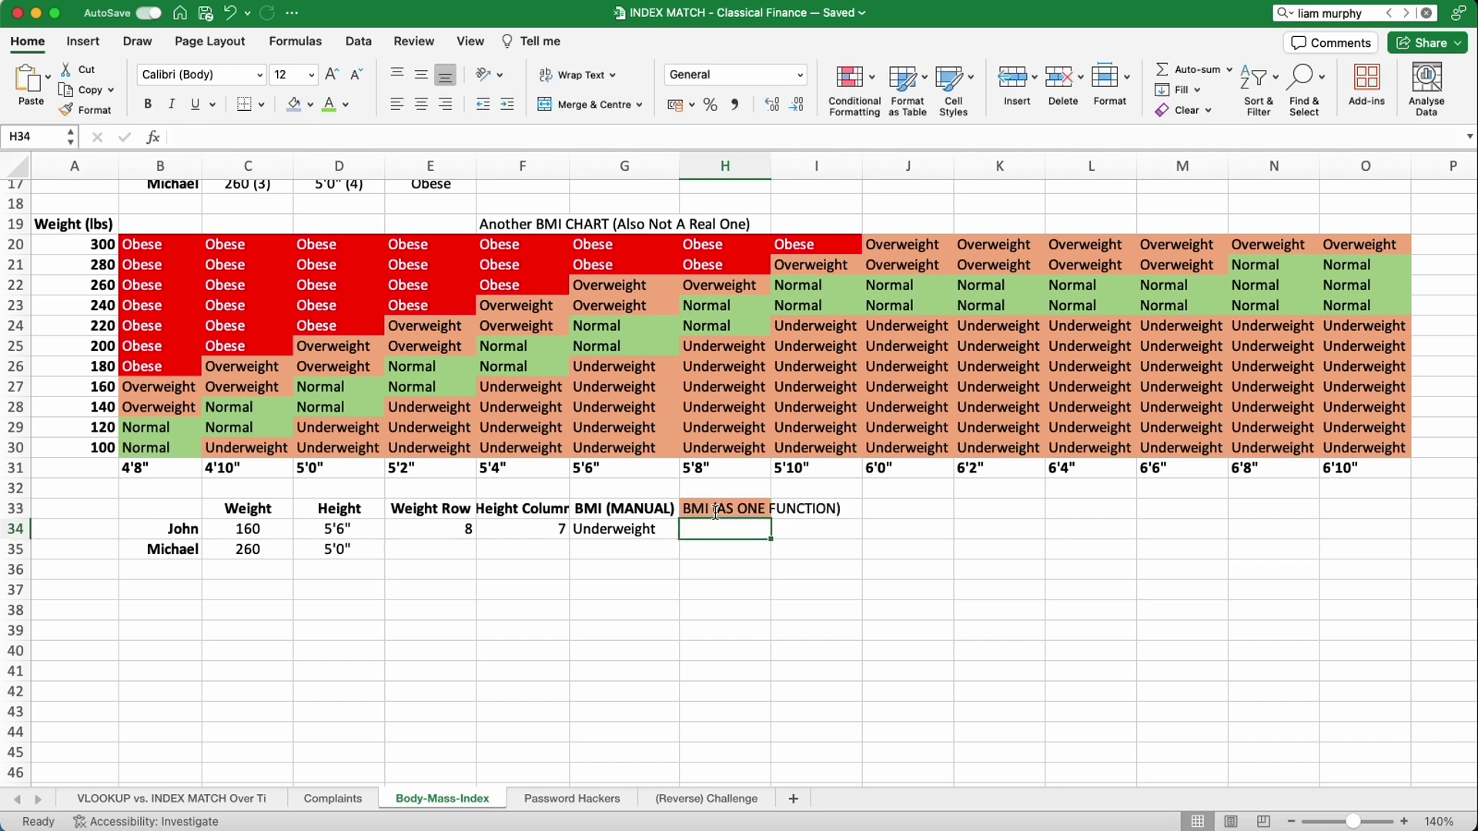
Start H34's formula as =INDEX(A20:O31,MATCH(C34,A20:A30 for the weight row.
{"action": "type", "text": "="}
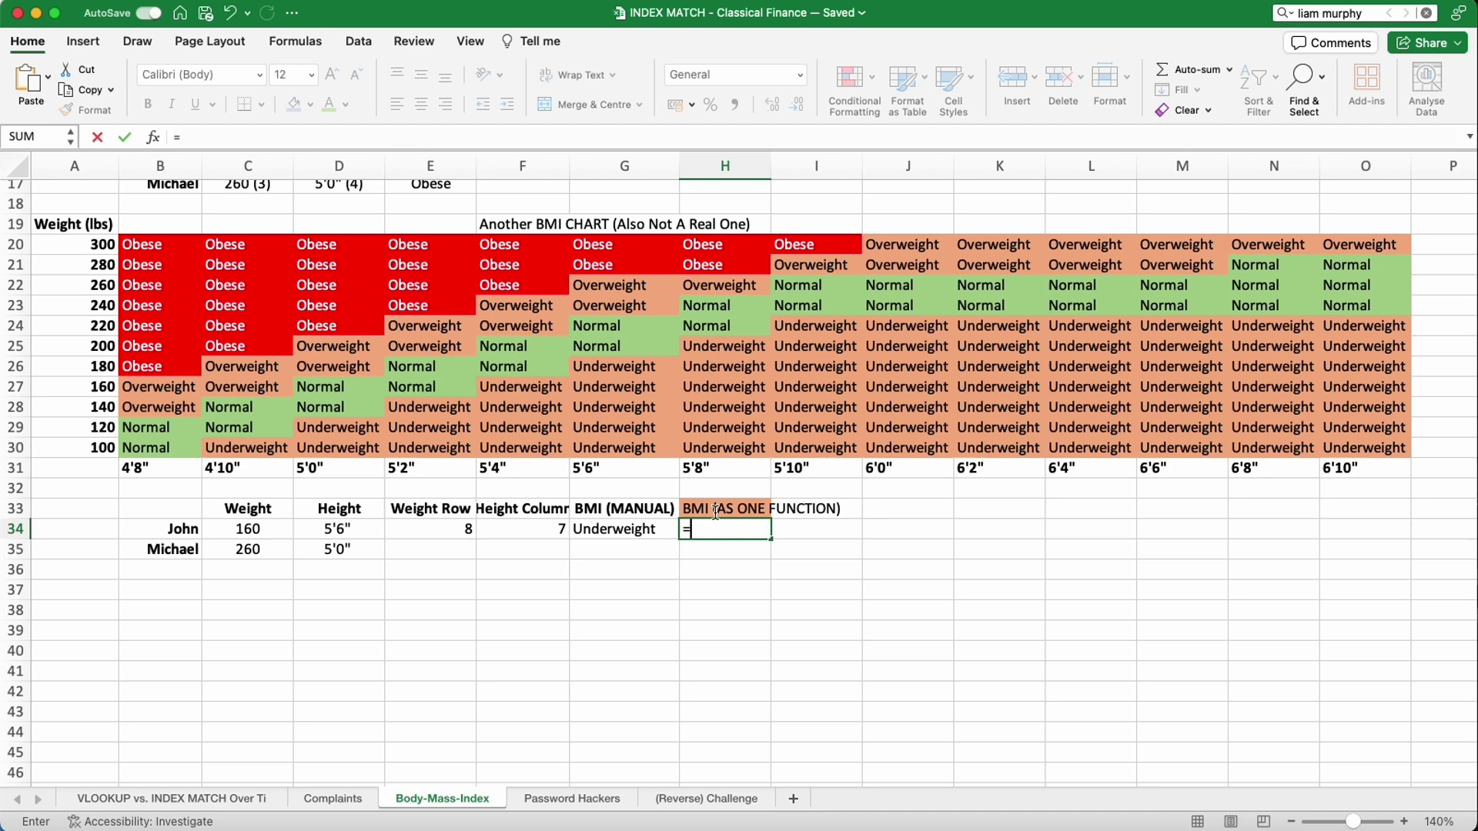
{"action": "type", "text": "INDEX"}
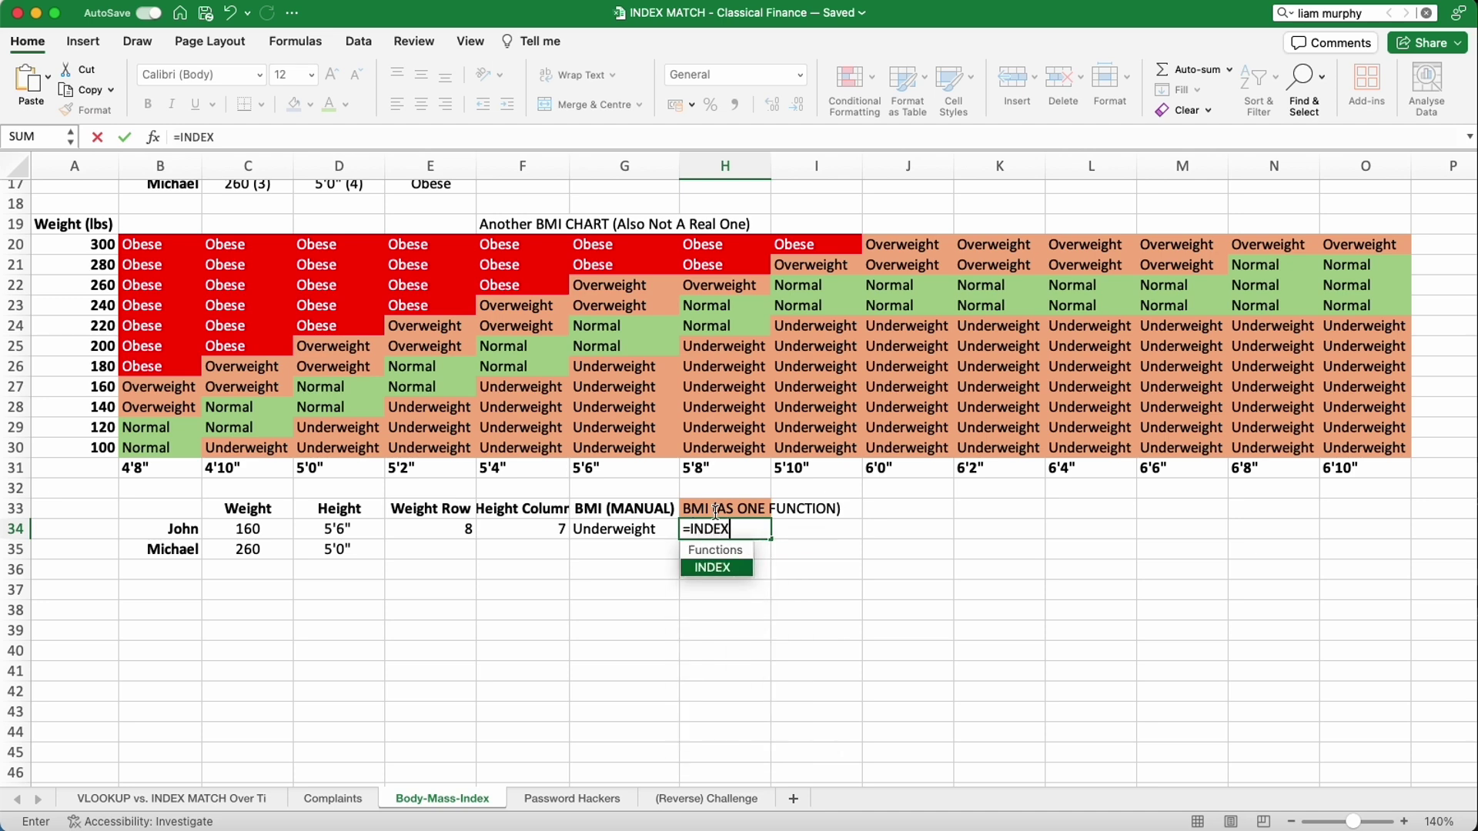
{"action": "type", "text": "("}
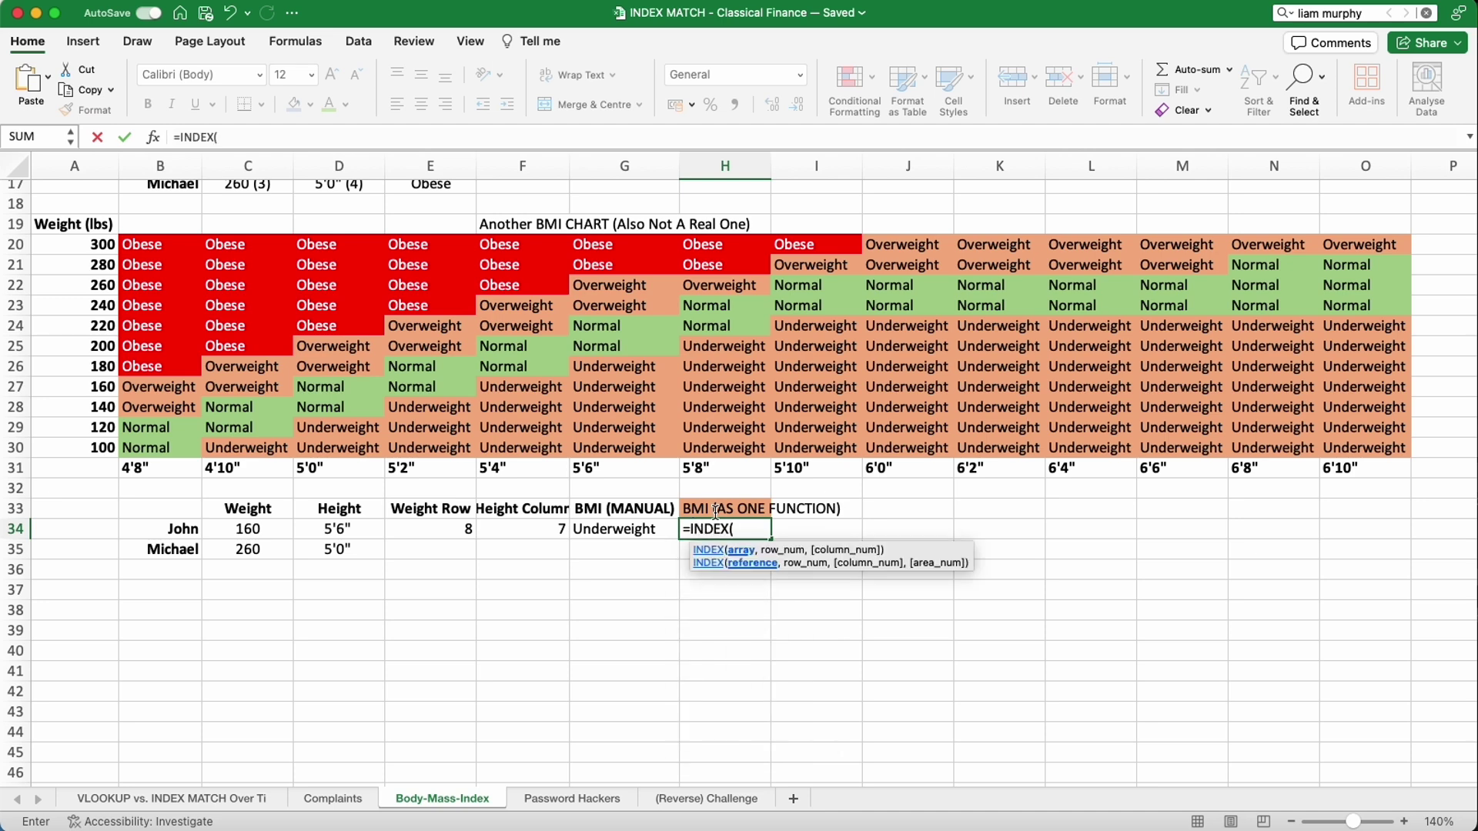
{"action": "left_click_drag", "start_coordinate": [76, 246], "coordinate": [1349, 471]}
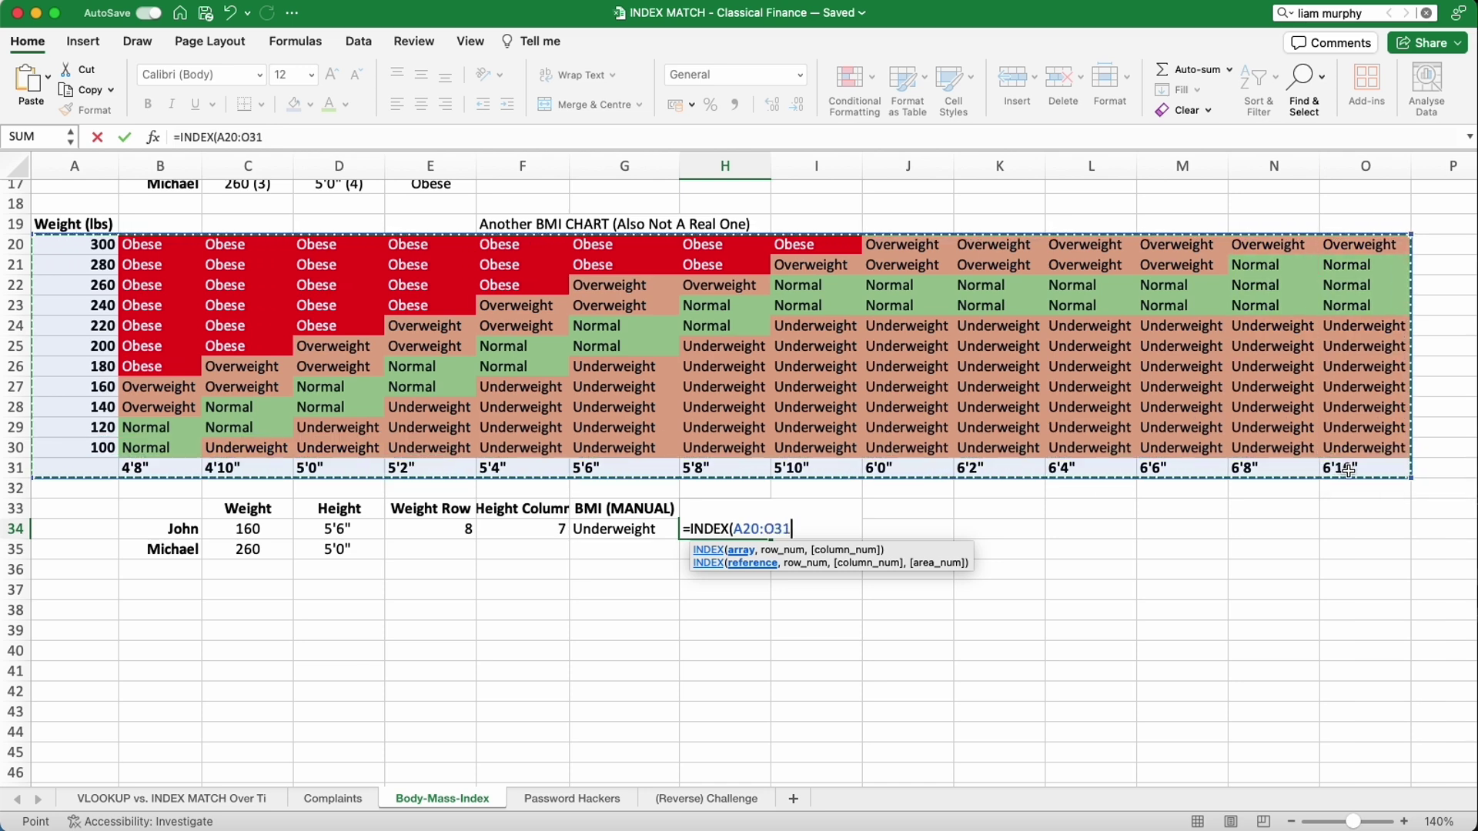
{"action": "type", "text": ",MA"}
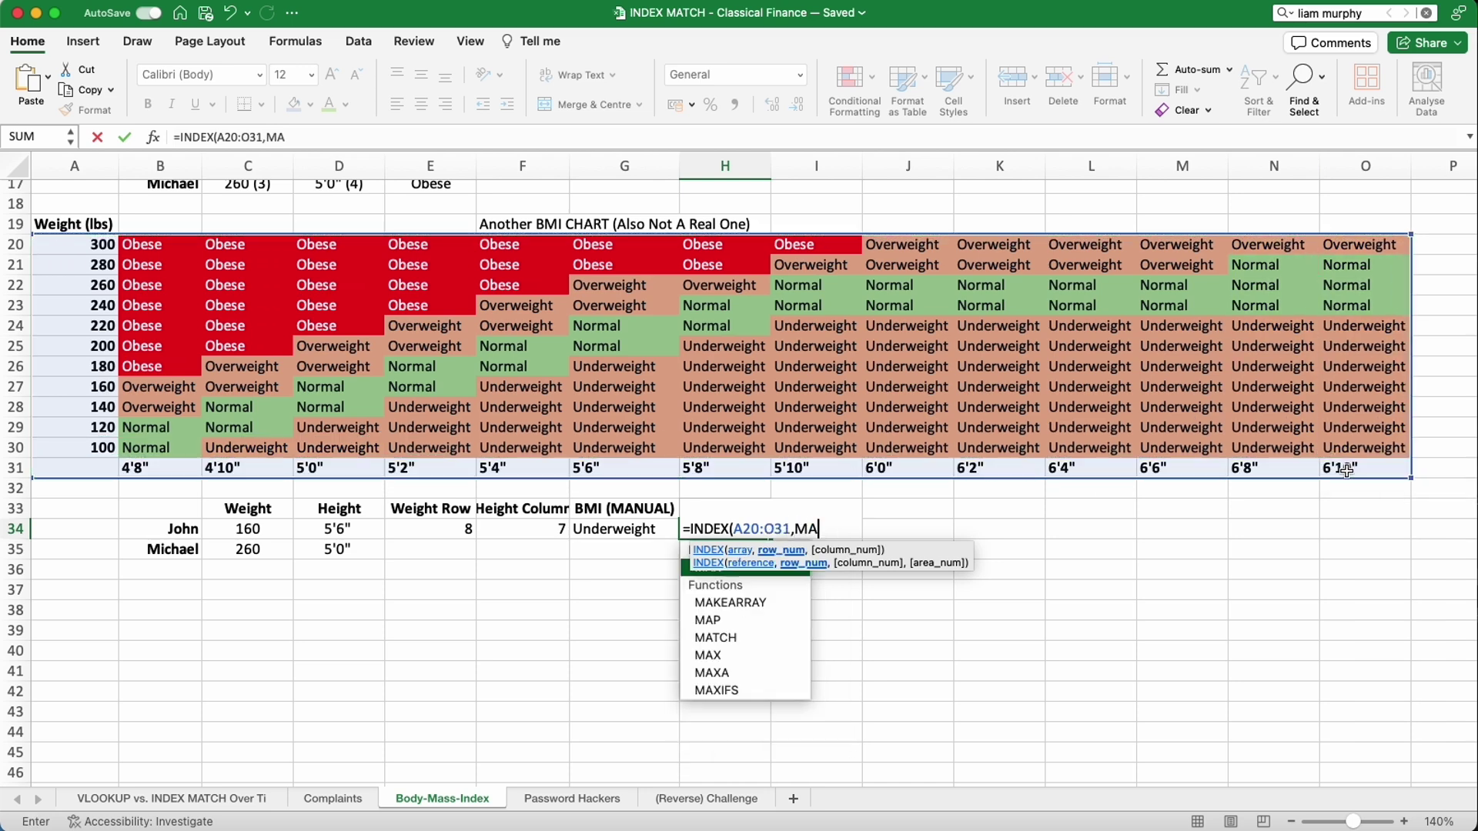
{"action": "type", "text": "TCH("}
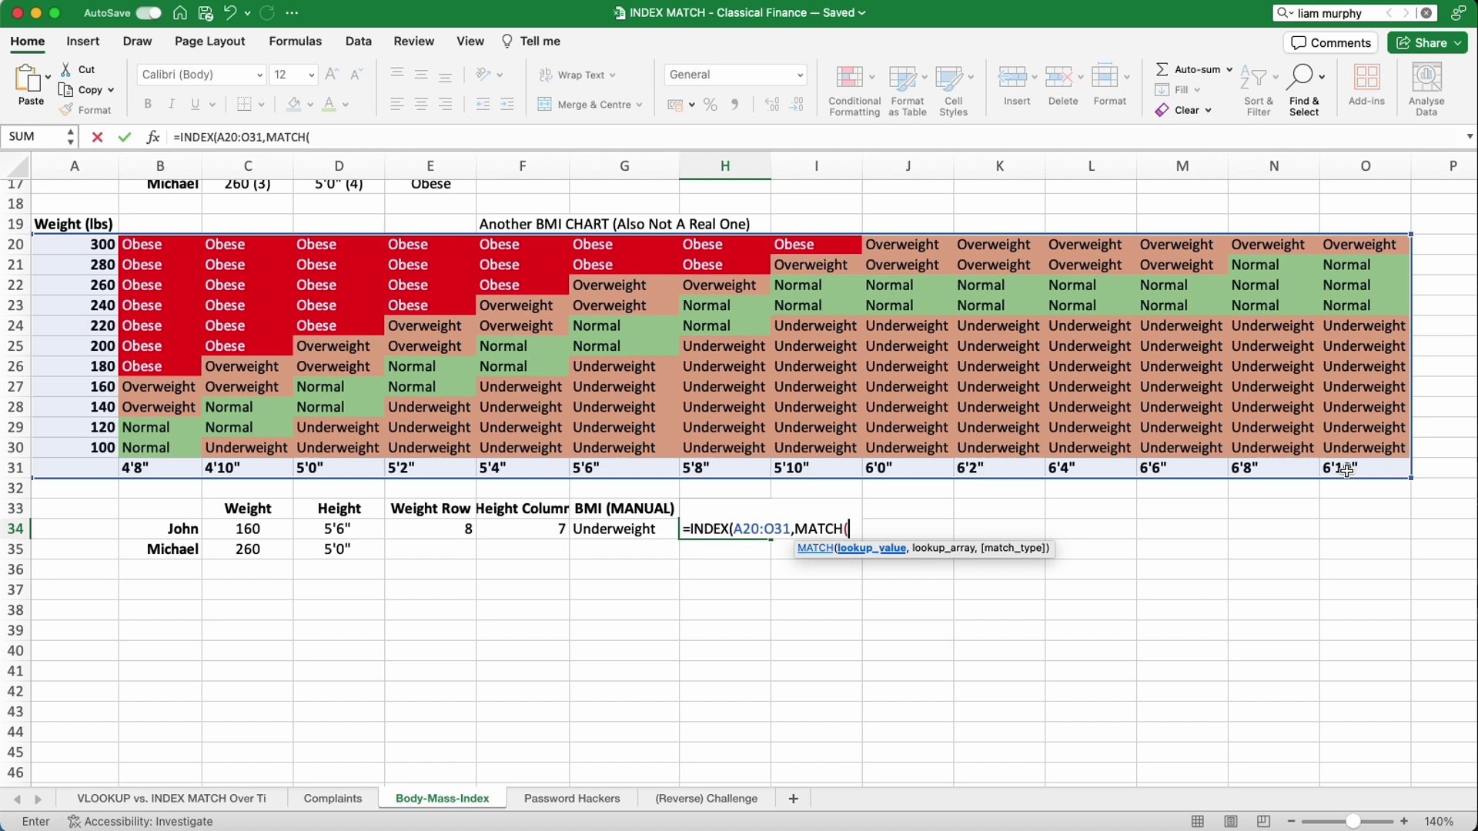
{"action": "left_click", "coordinate": [260, 530]}
{"action": "type", "text": ","}
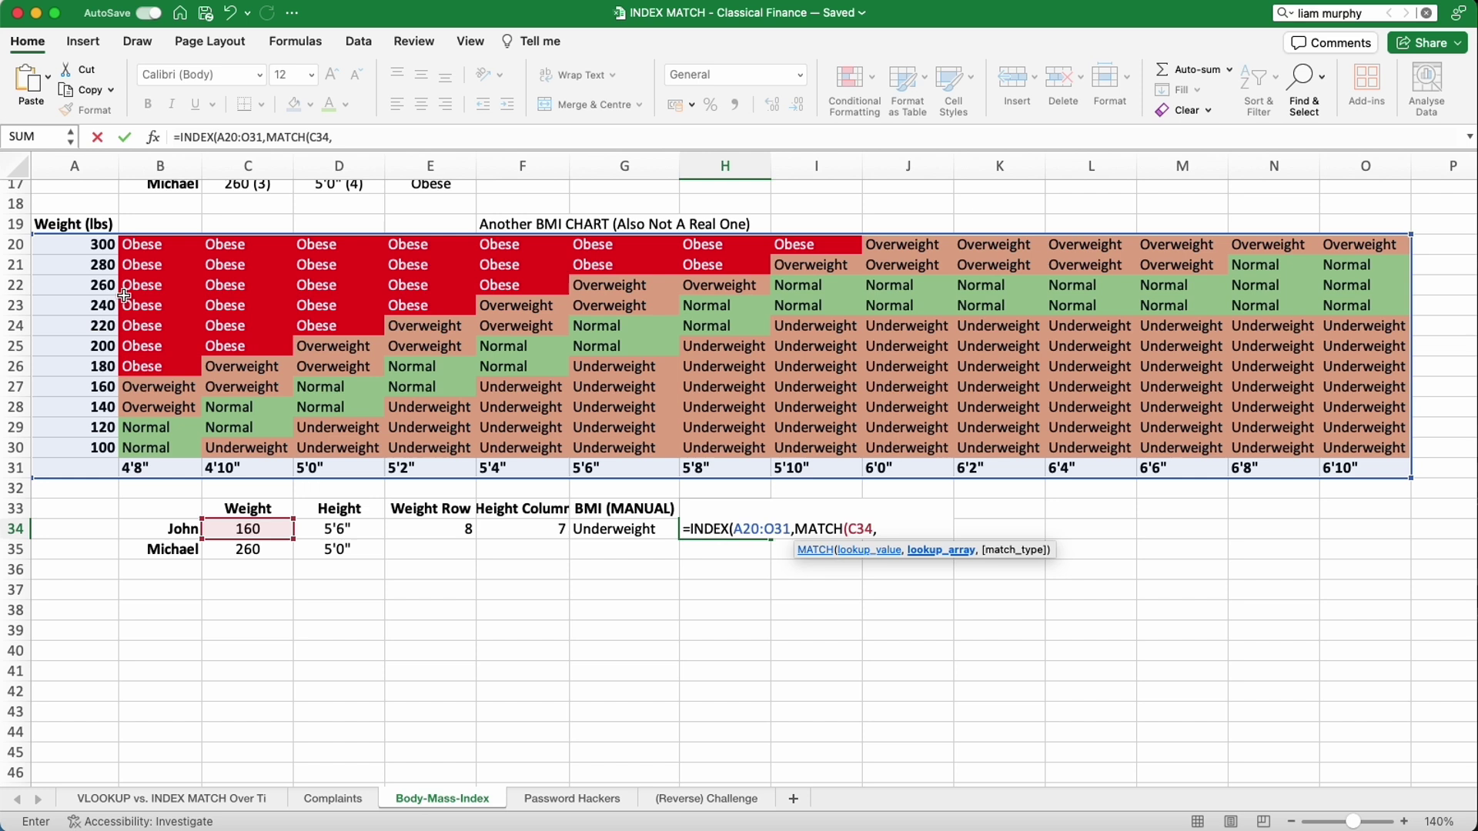
{"action": "left_click_drag", "start_coordinate": [83, 247], "coordinate": [89, 449]}
Finish it with MATCH(D34,A31:O31,0) for the height column, returning Underweight.
{"action": "type", "text": ","}
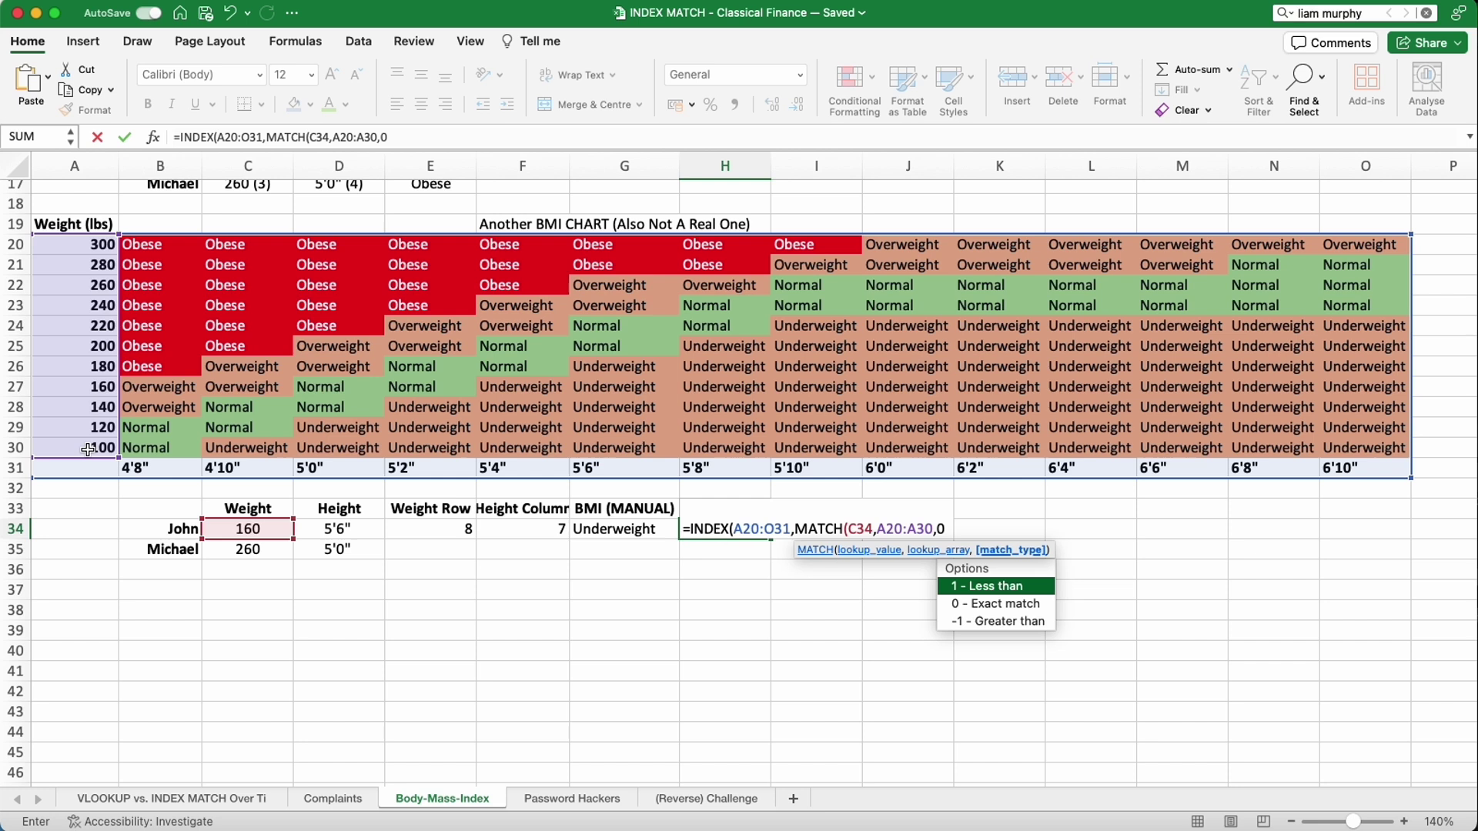
{"action": "type", "text": "0),"}
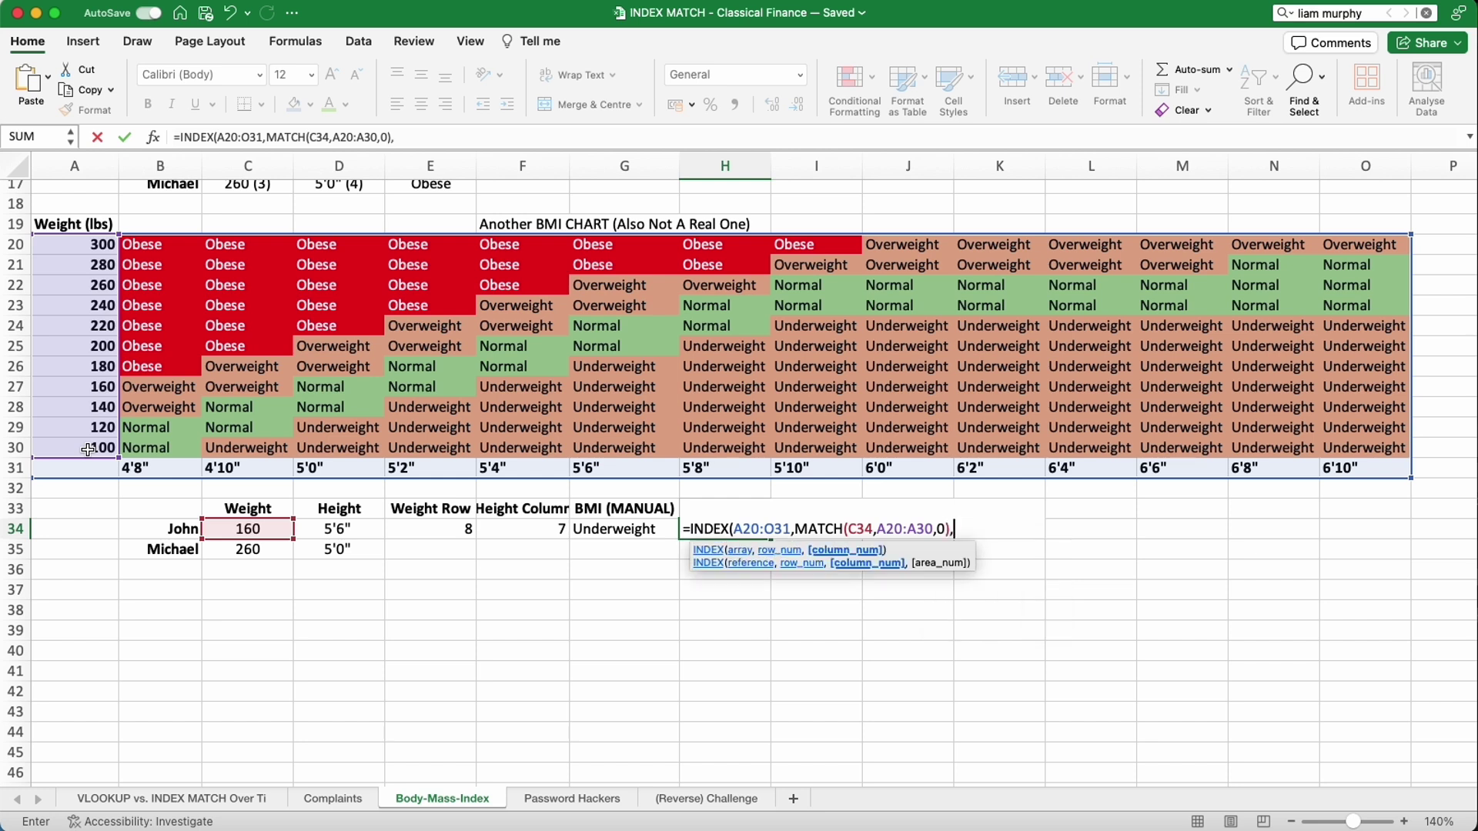
{"action": "type", "text": "MATCH"}
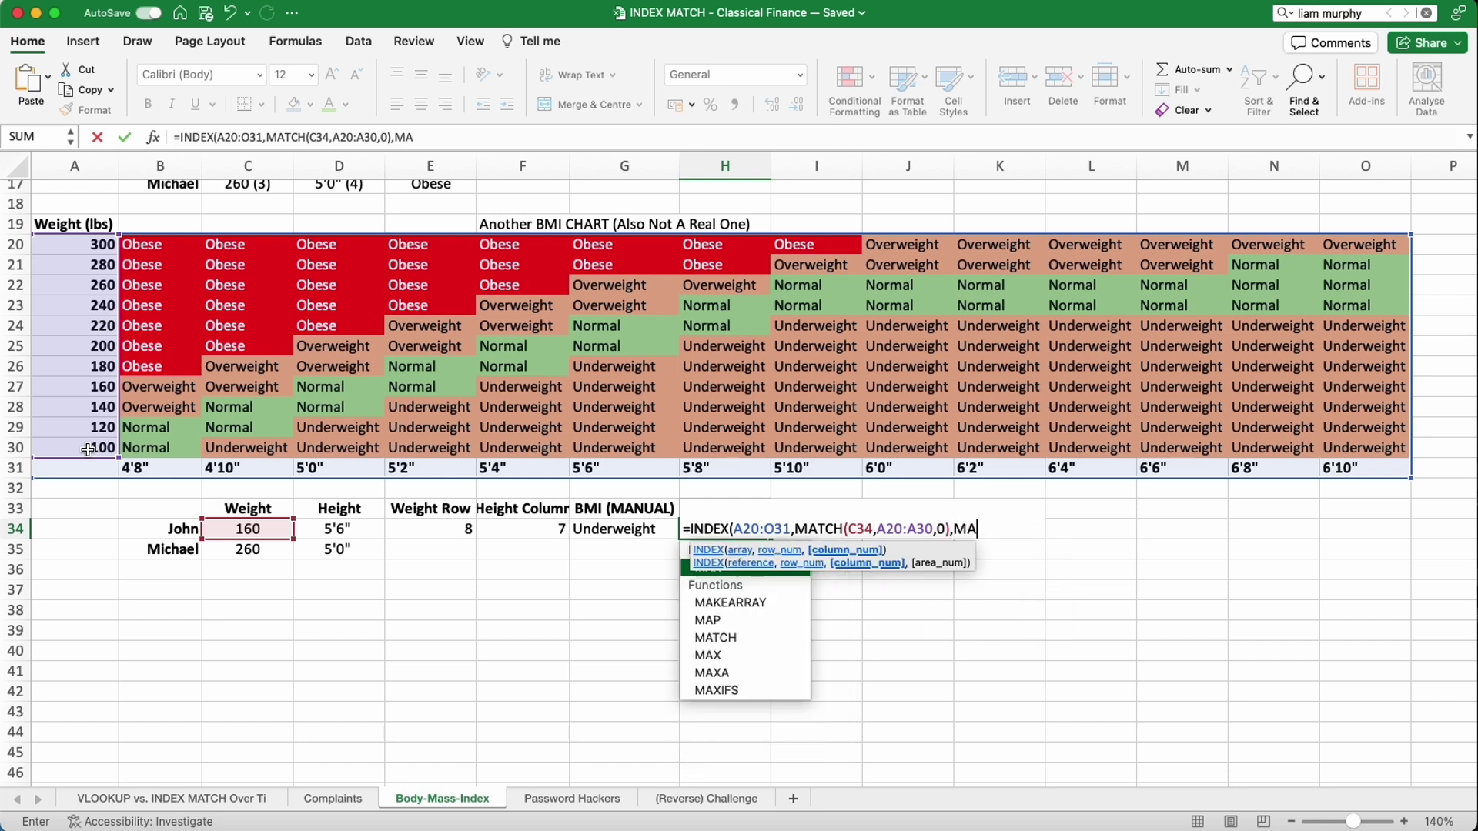
{"action": "type", "text": "("}
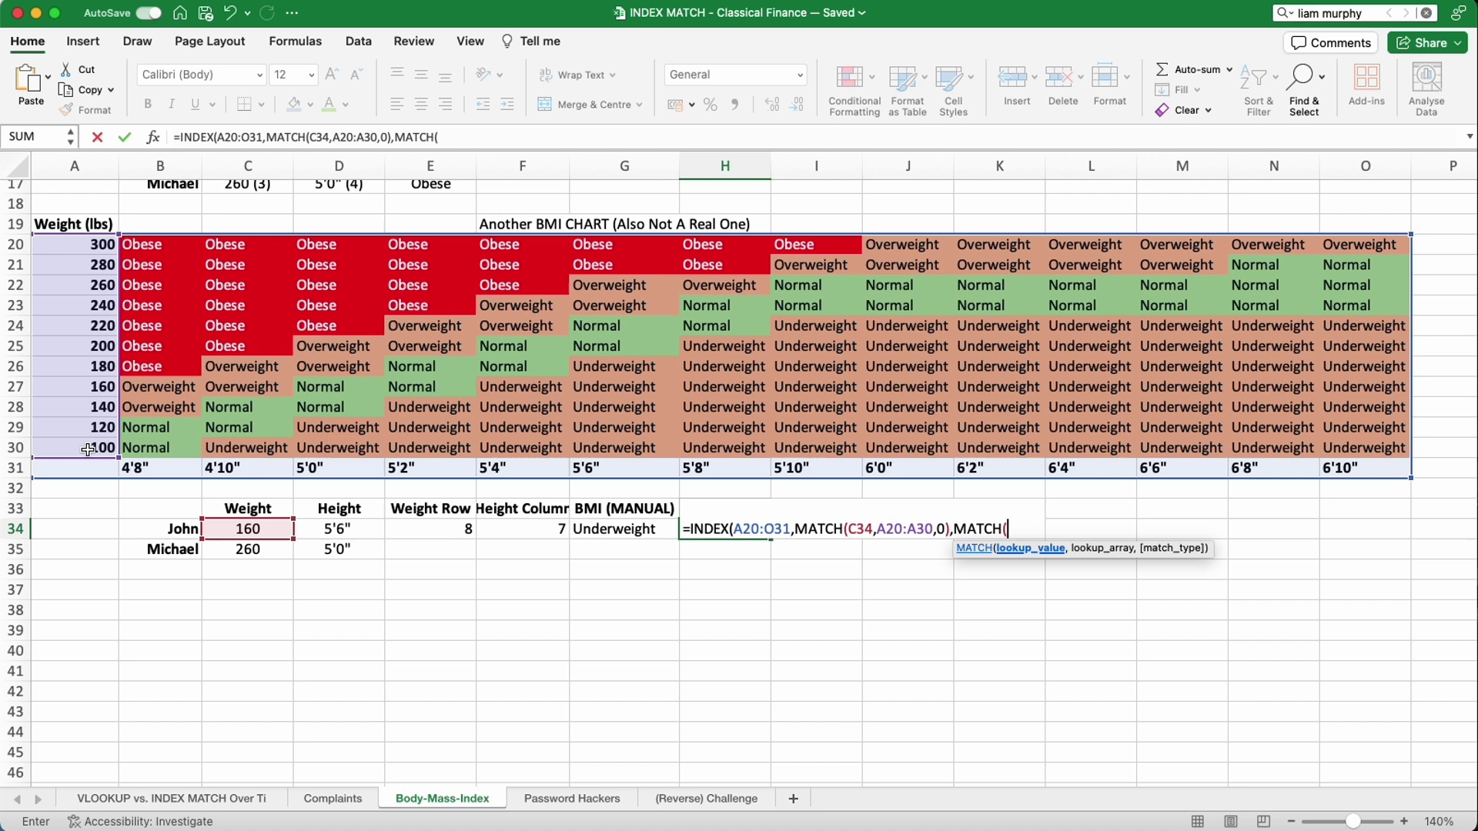
{"action": "left_click", "coordinate": [353, 527]}
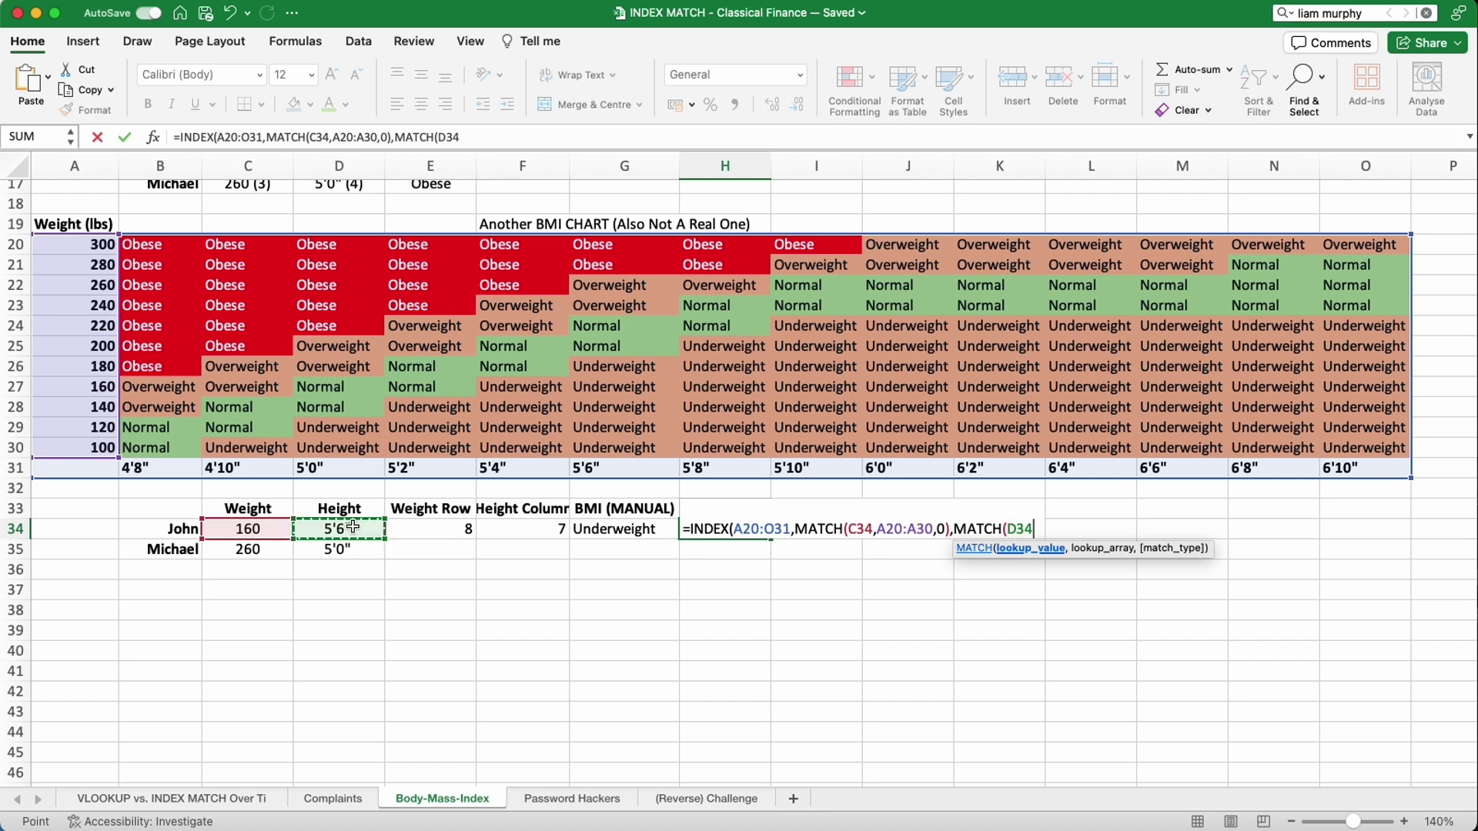
{"action": "type", "text": ","}
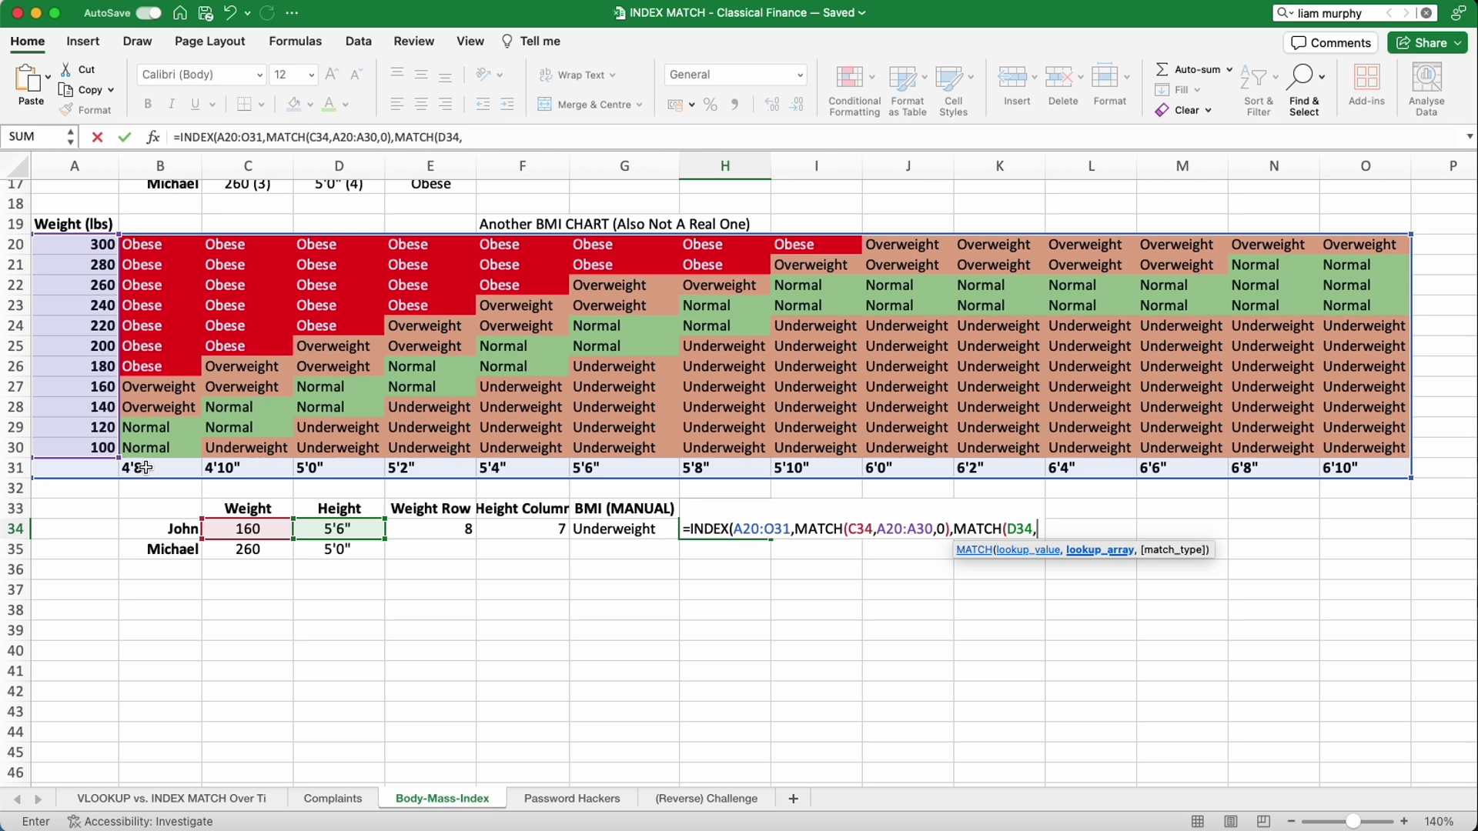
{"action": "left_click_drag", "start_coordinate": [103, 468], "coordinate": [1383, 472]}
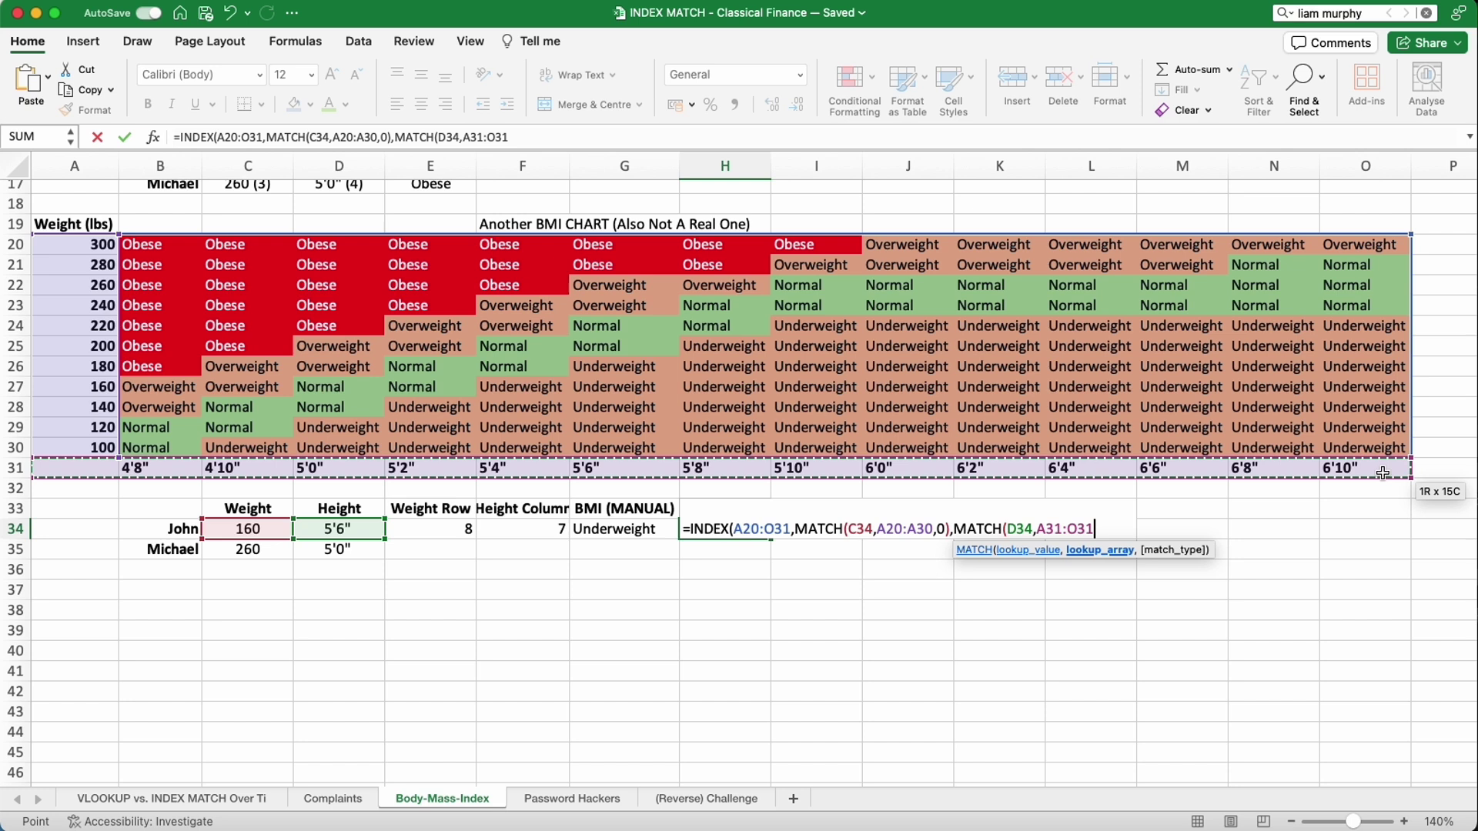
{"action": "type", "text": ")"}
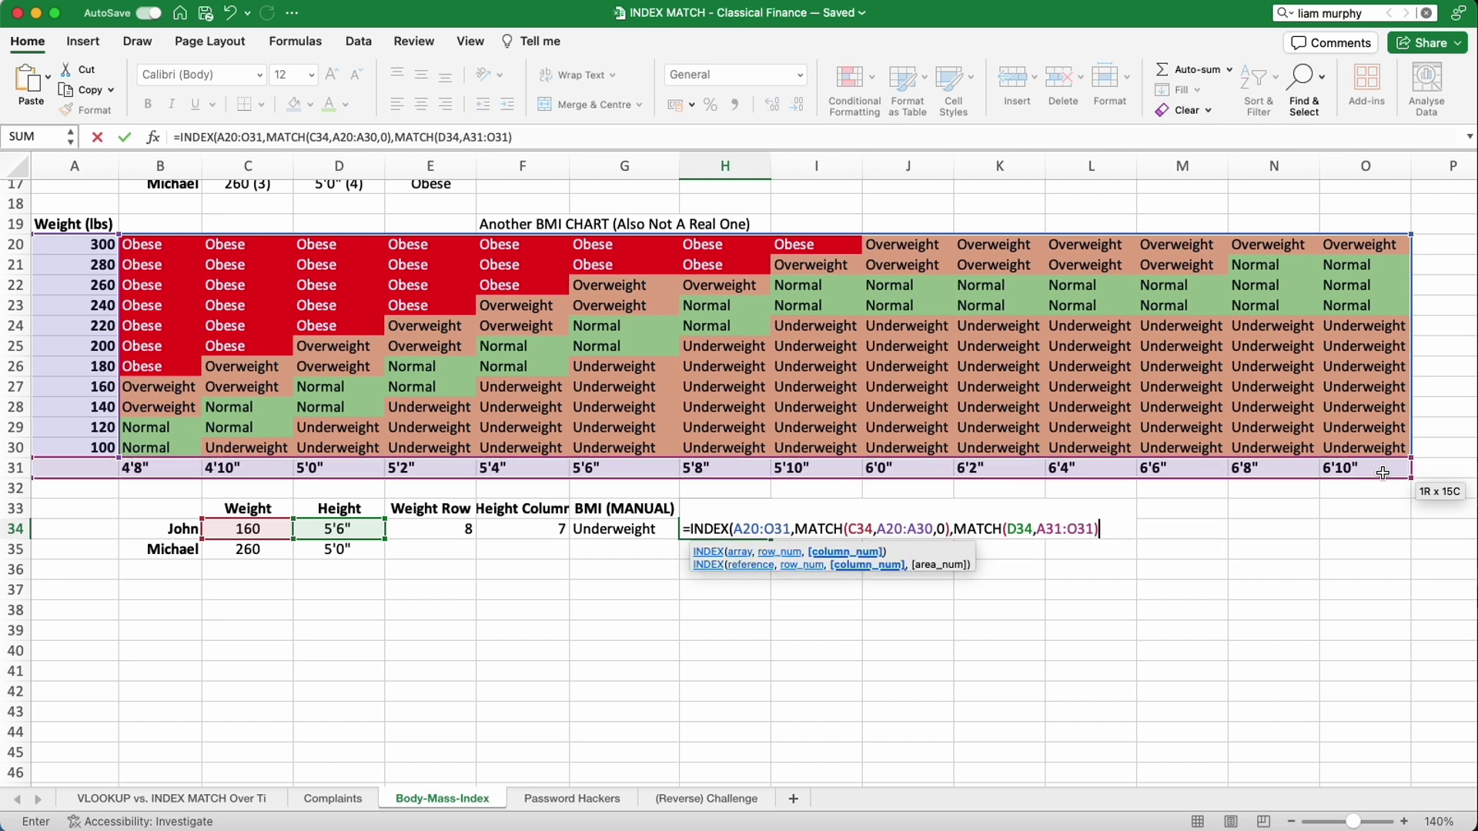
{"action": "left_click", "coordinate": [508, 137]}
{"action": "type", "text": ",0"}
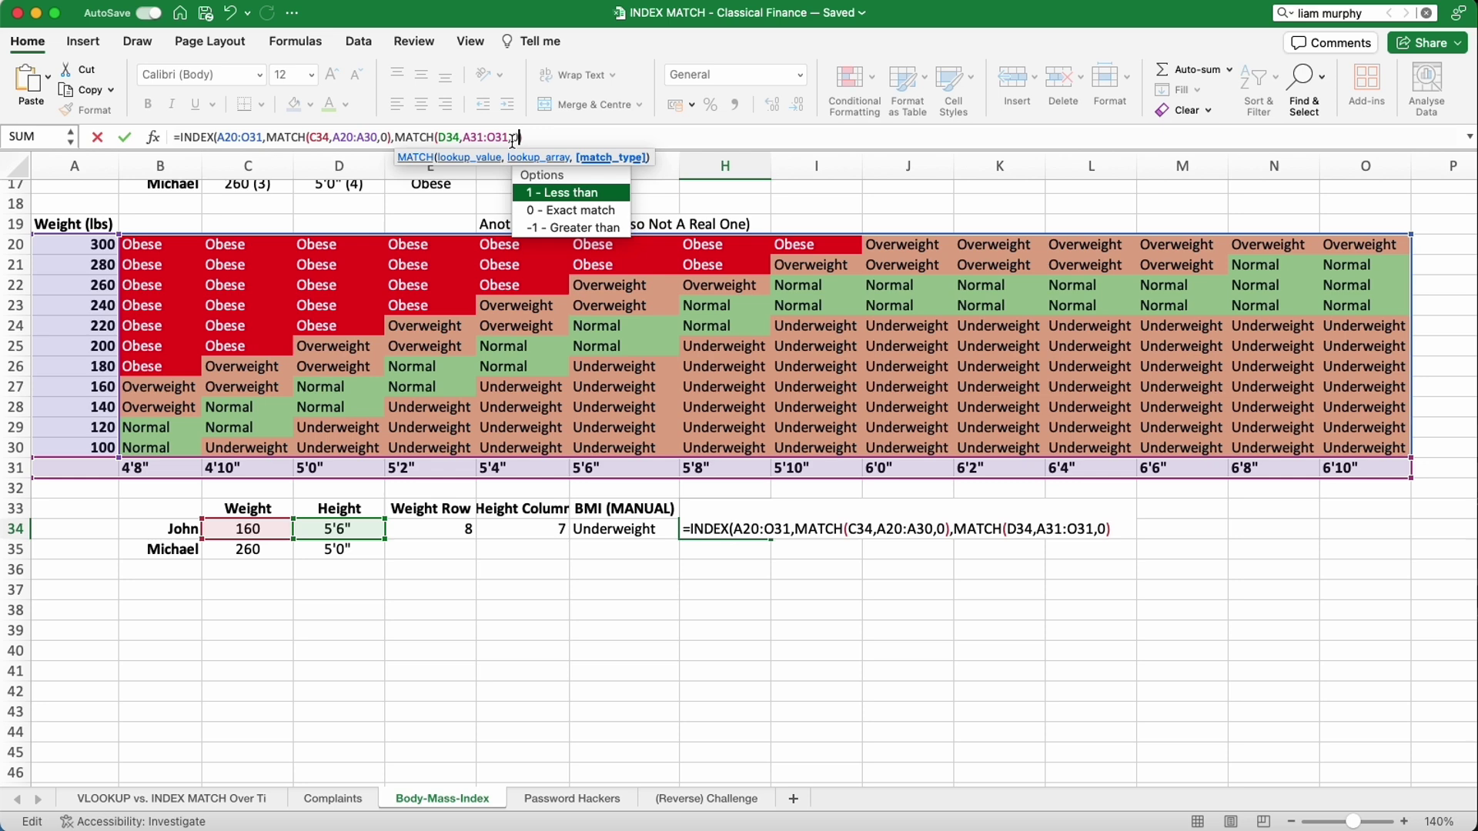
{"action": "key", "text": "Return"}
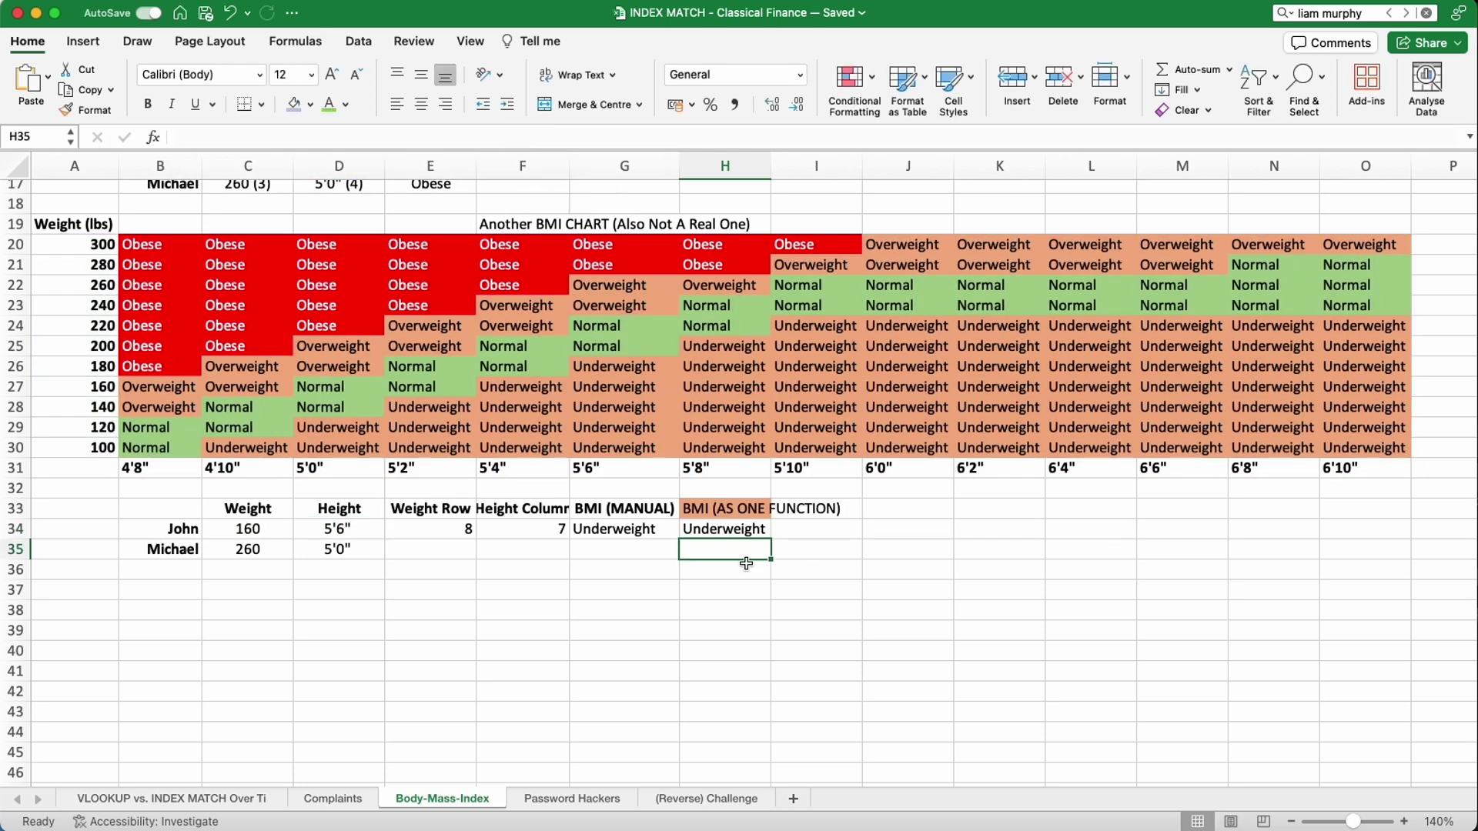
Add $ row anchors to the A20:O31, A20:A30 and A31:O31 ranges in H34's formula.
{"action": "left_click", "coordinate": [736, 529]}
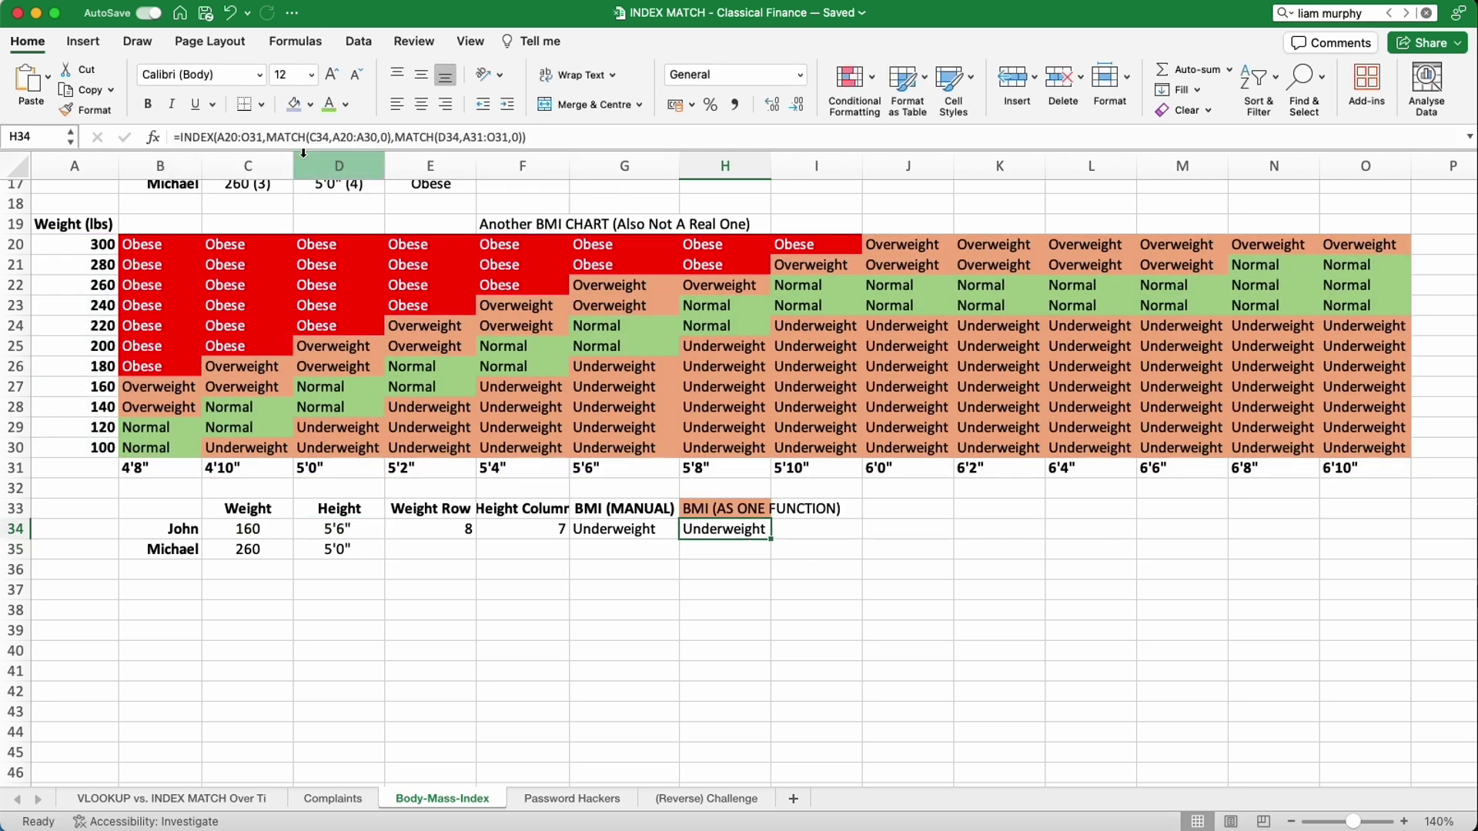
{"action": "left_click", "coordinate": [337, 137]}
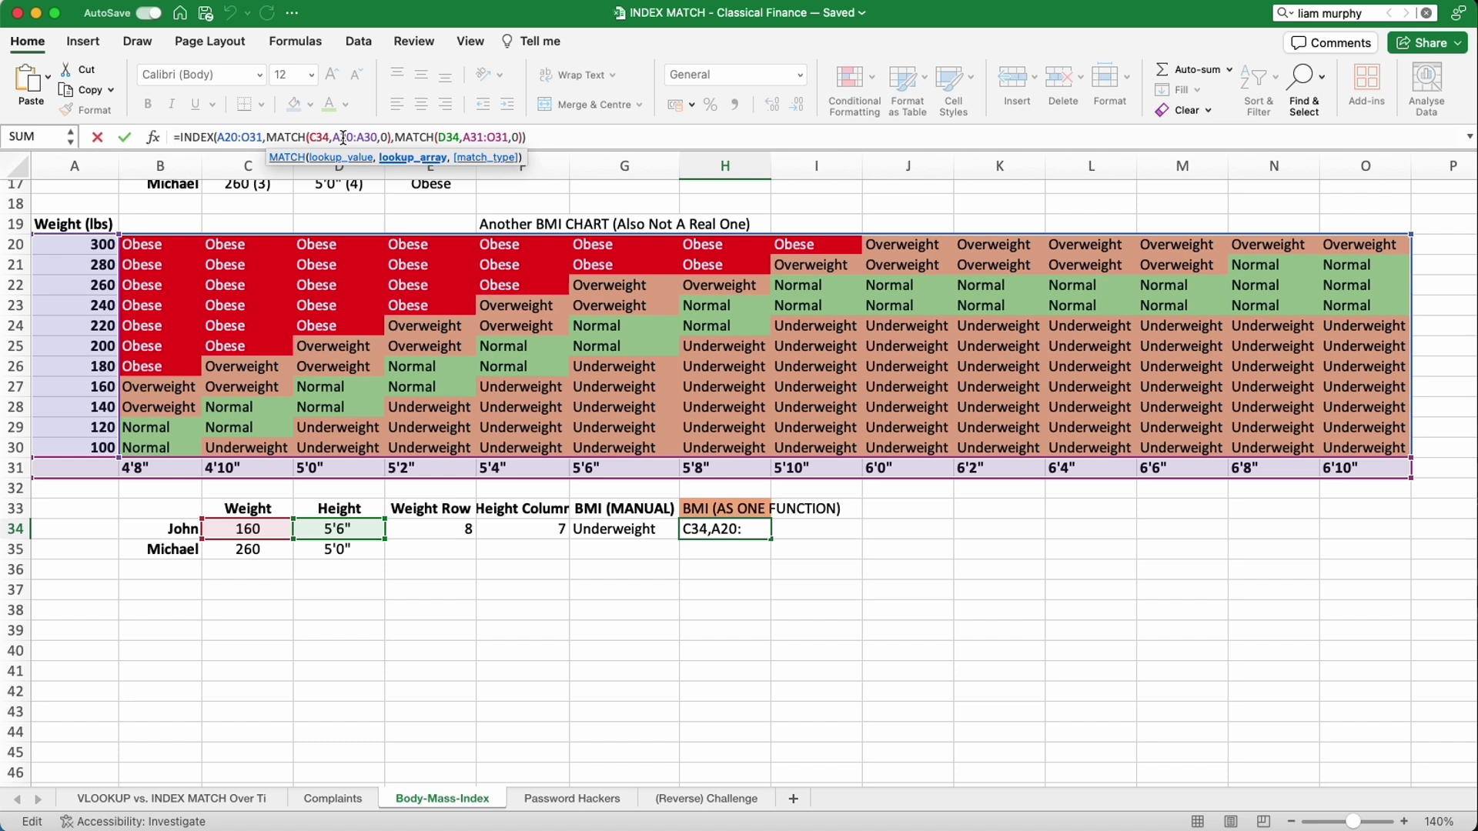
{"action": "type", "text": "$"}
{"action": "left_click", "coordinate": [372, 137], "text": "shift"}
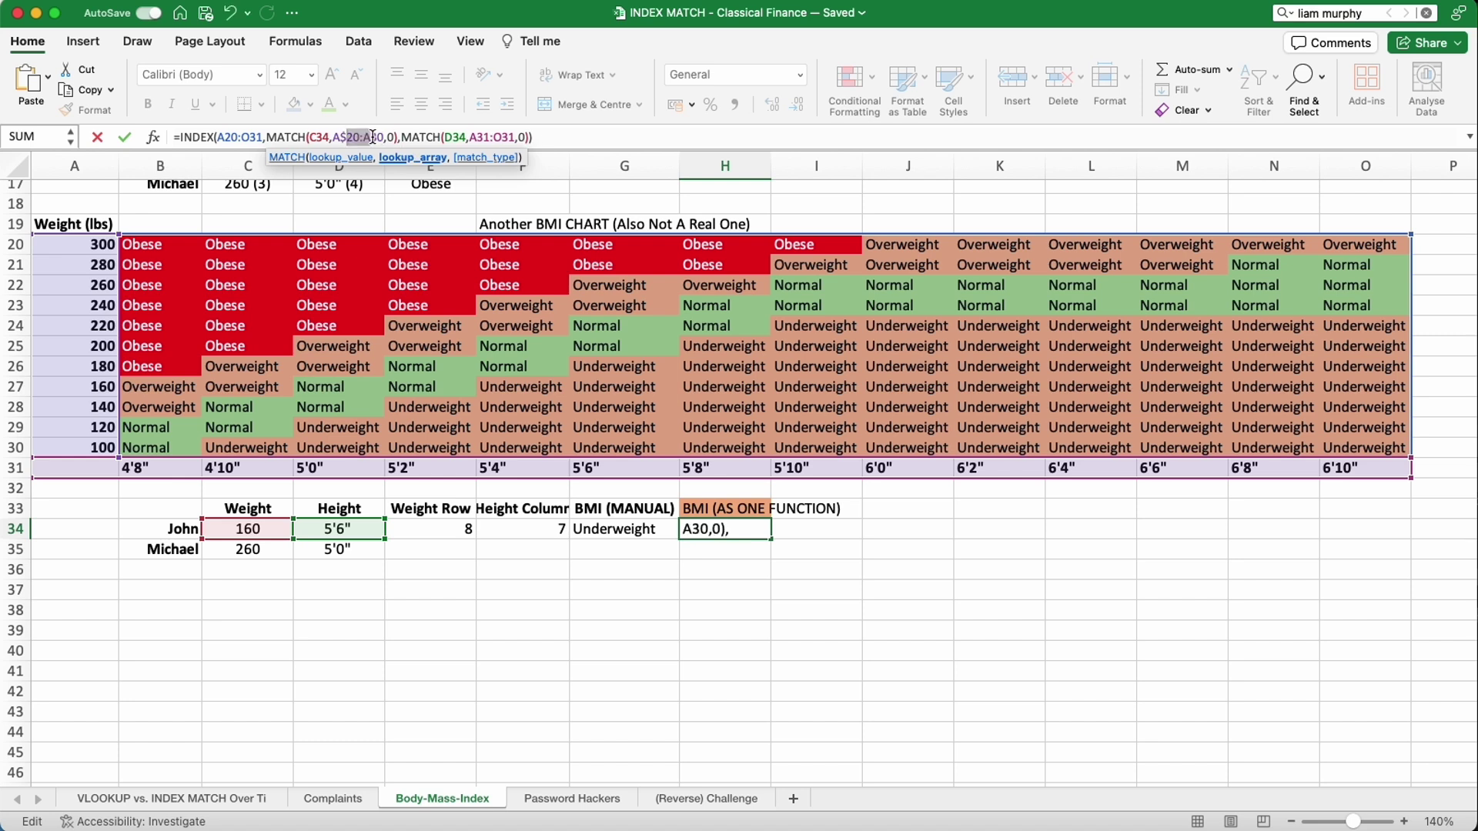
{"action": "left_click", "coordinate": [374, 137]}
{"action": "type", "text": "$"}
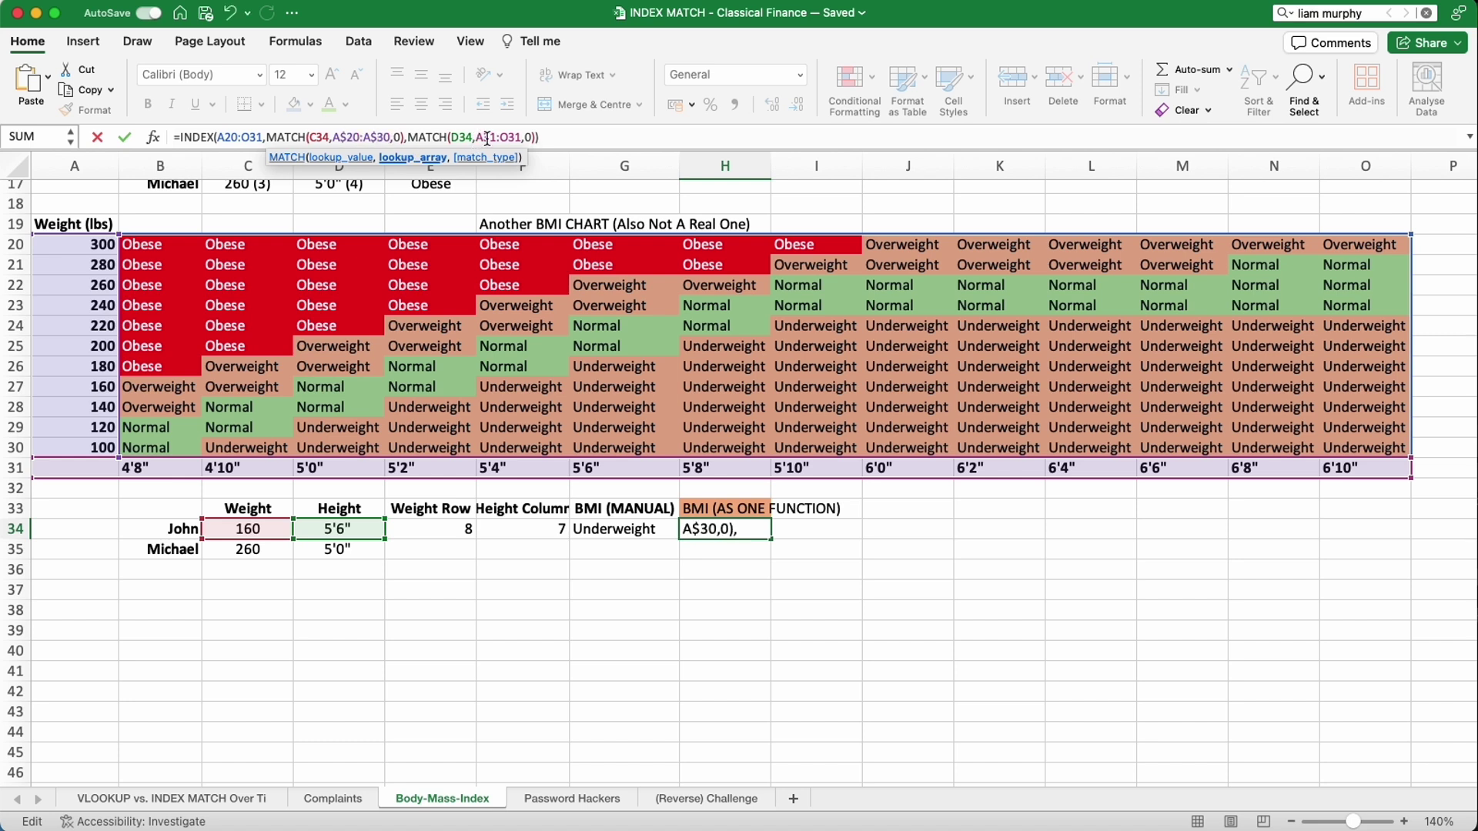
{"action": "left_click", "coordinate": [485, 137]}
{"action": "type", "text": "$"}
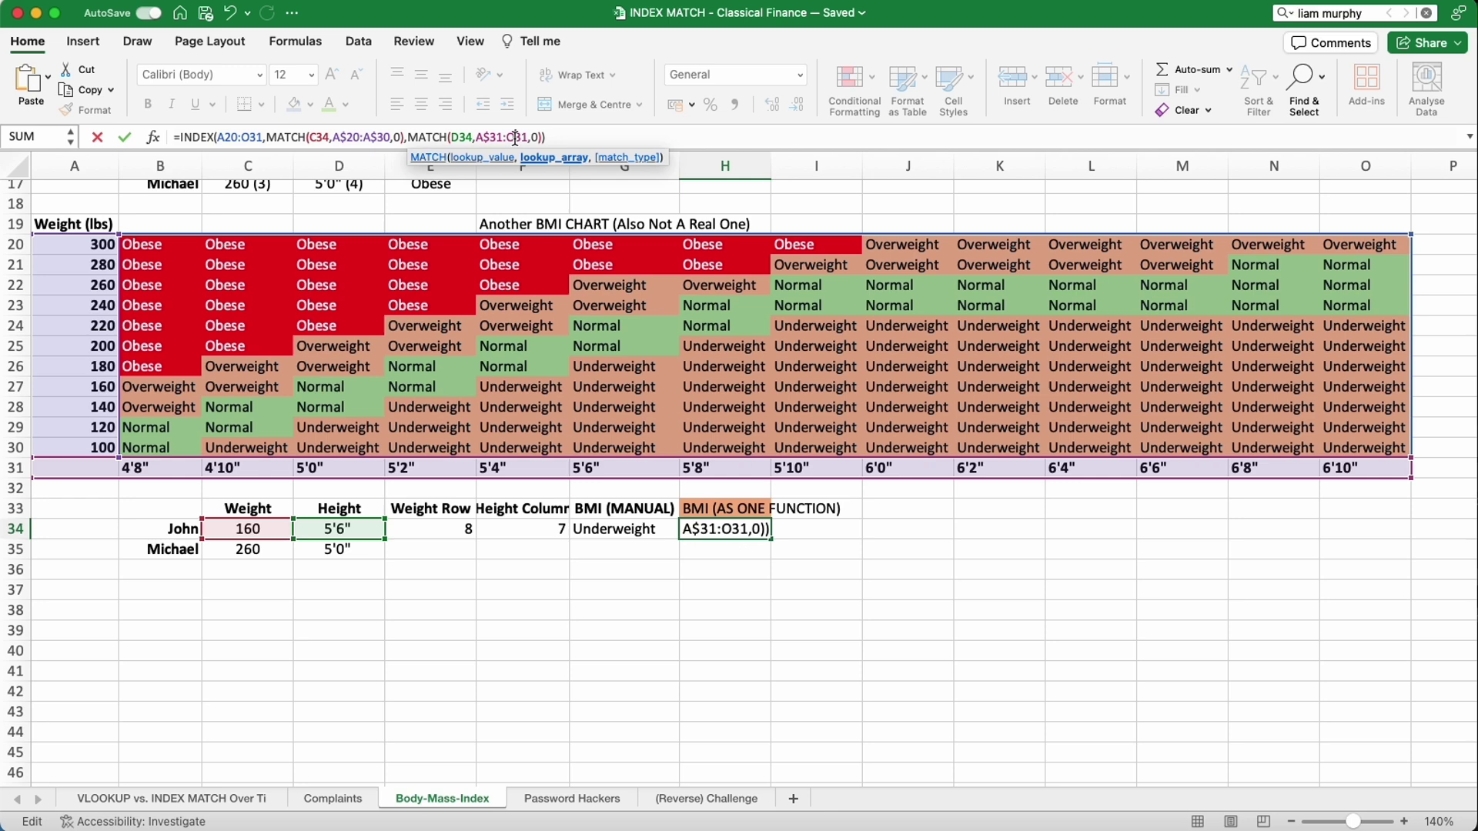
{"action": "left_click", "coordinate": [516, 137]}
{"action": "type", "text": "$"}
{"action": "left_click", "coordinate": [253, 137]}
{"action": "type", "text": "$"}
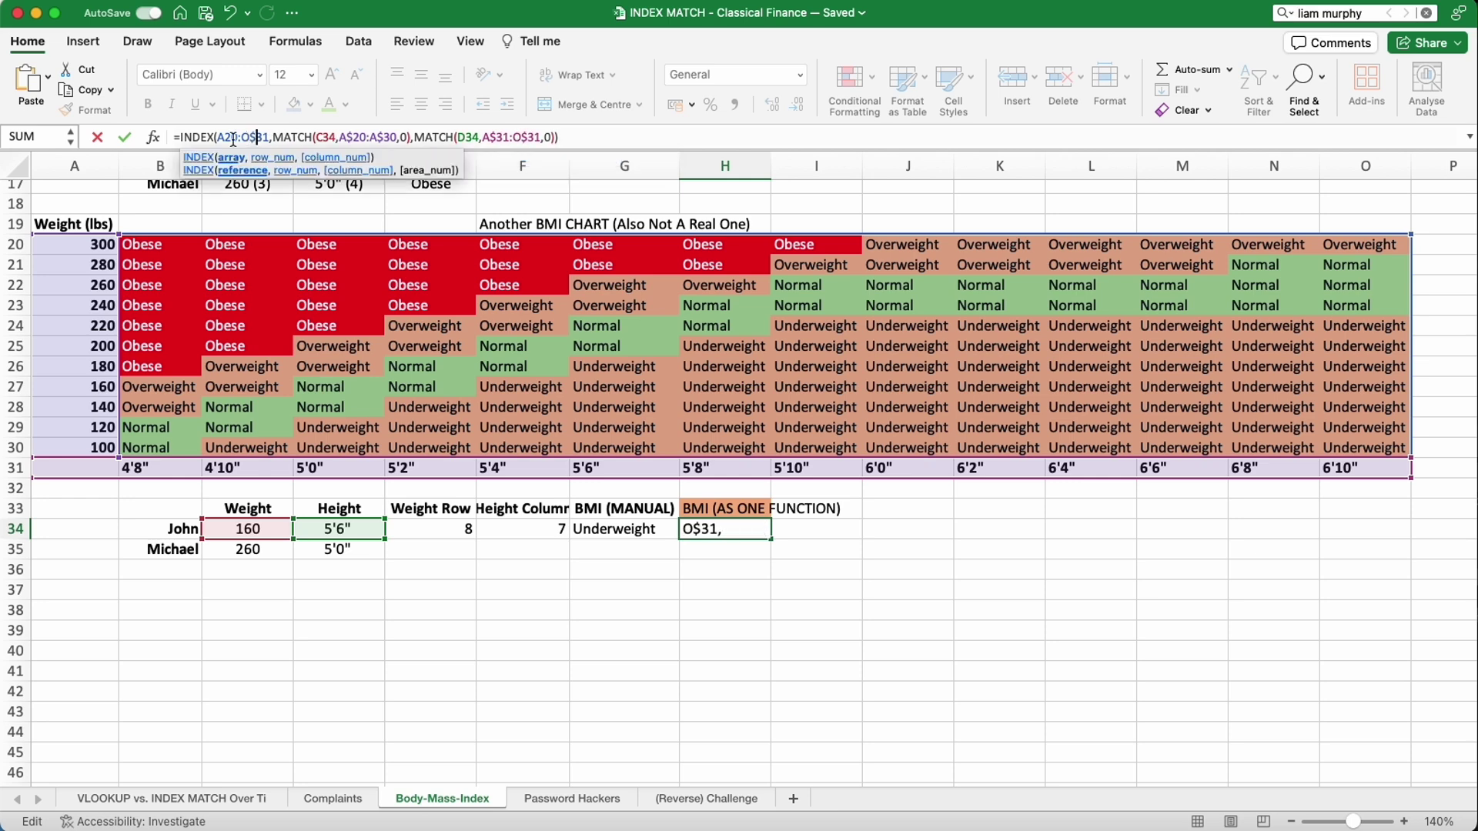
{"action": "left_click", "coordinate": [231, 137]}
{"action": "type", "text": "$"}
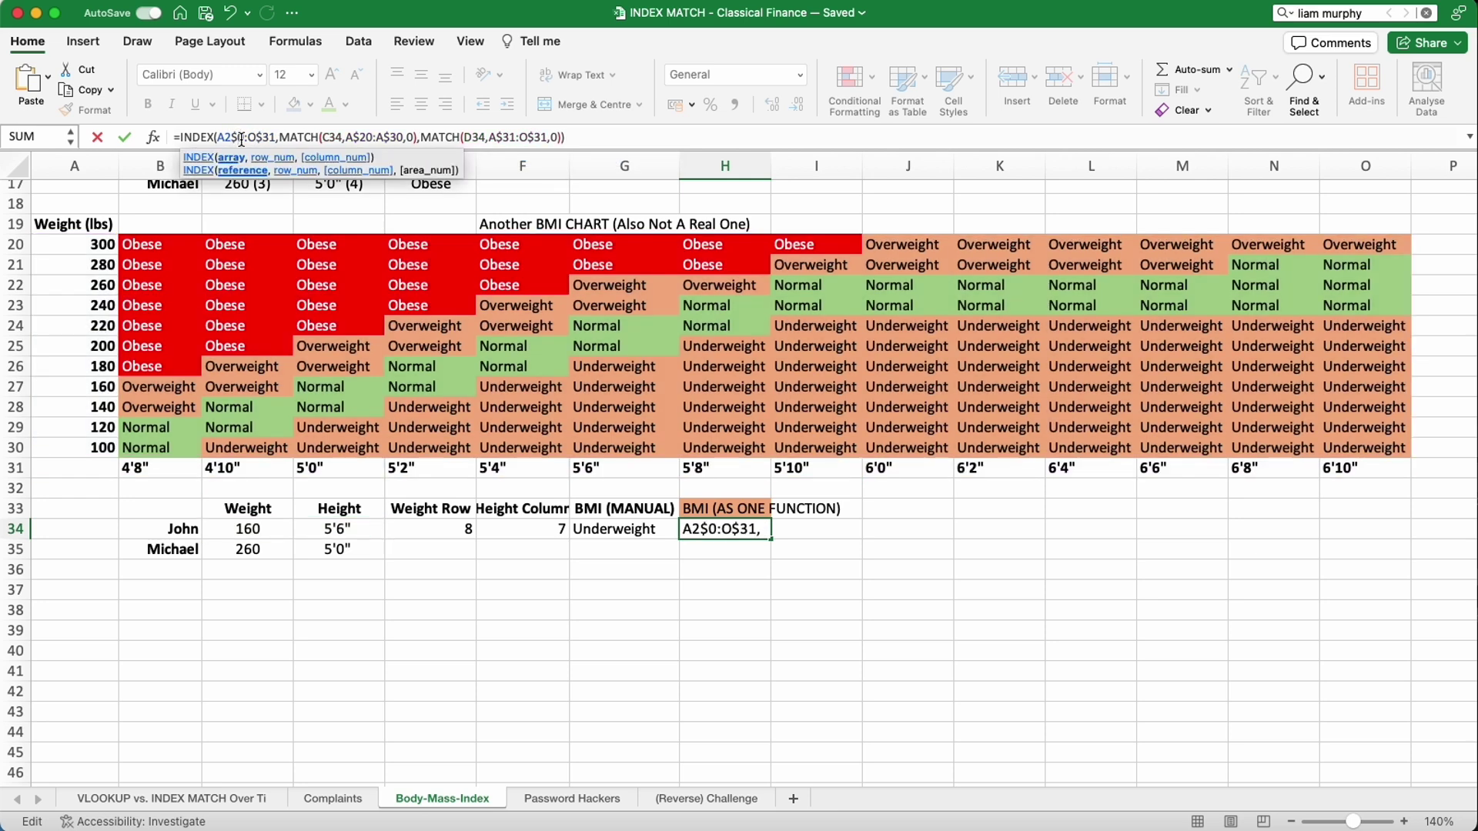
{"action": "key", "text": "BackSpace"}
{"action": "type", "text": "$"}
{"action": "key", "text": "Return"}
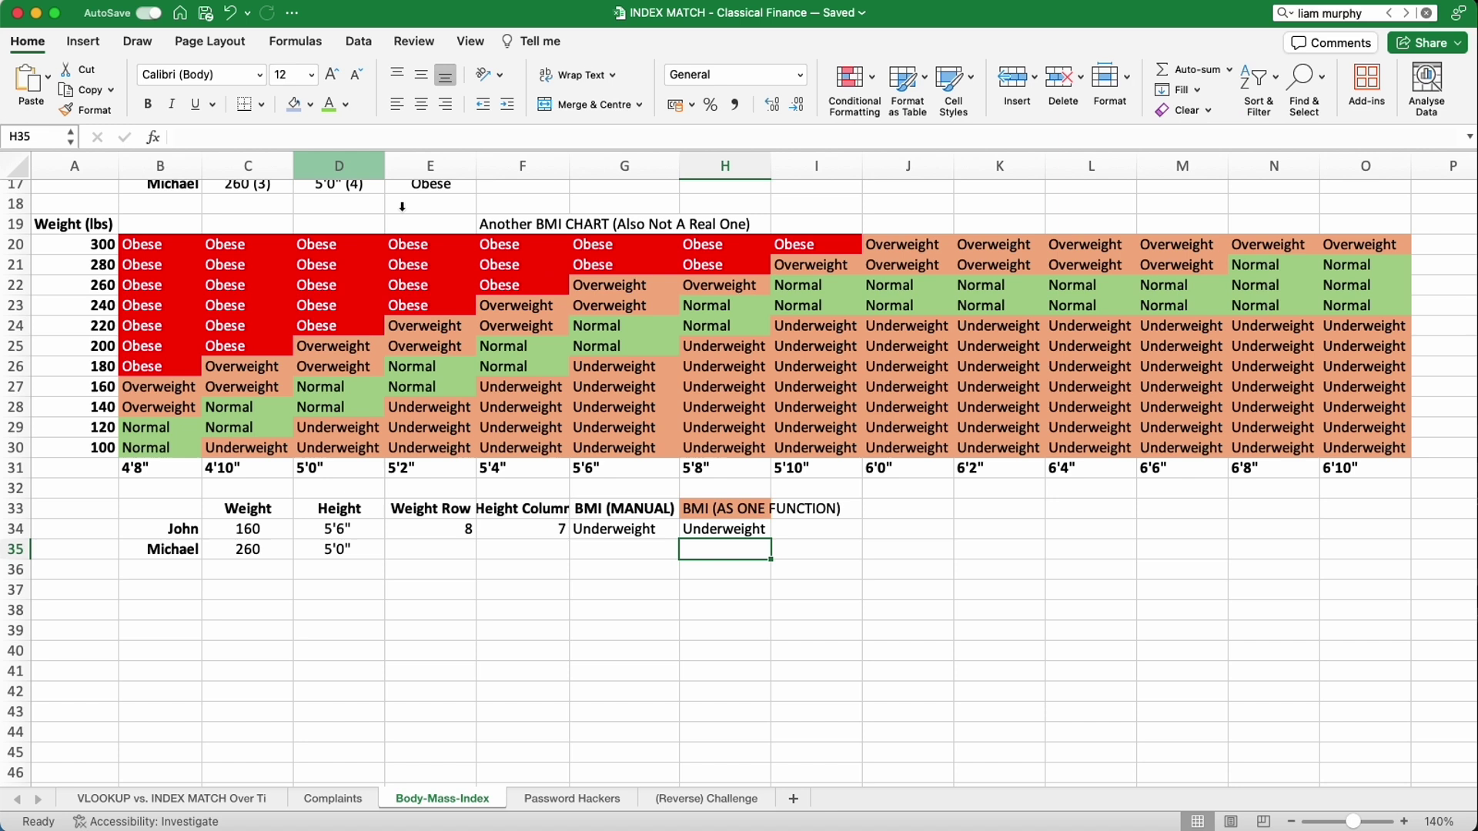
Fill H34's formula down to H35, which shows Obese.
{"action": "left_click", "coordinate": [735, 531]}
{"action": "left_click_drag", "start_coordinate": [768, 541], "coordinate": [767, 556]}
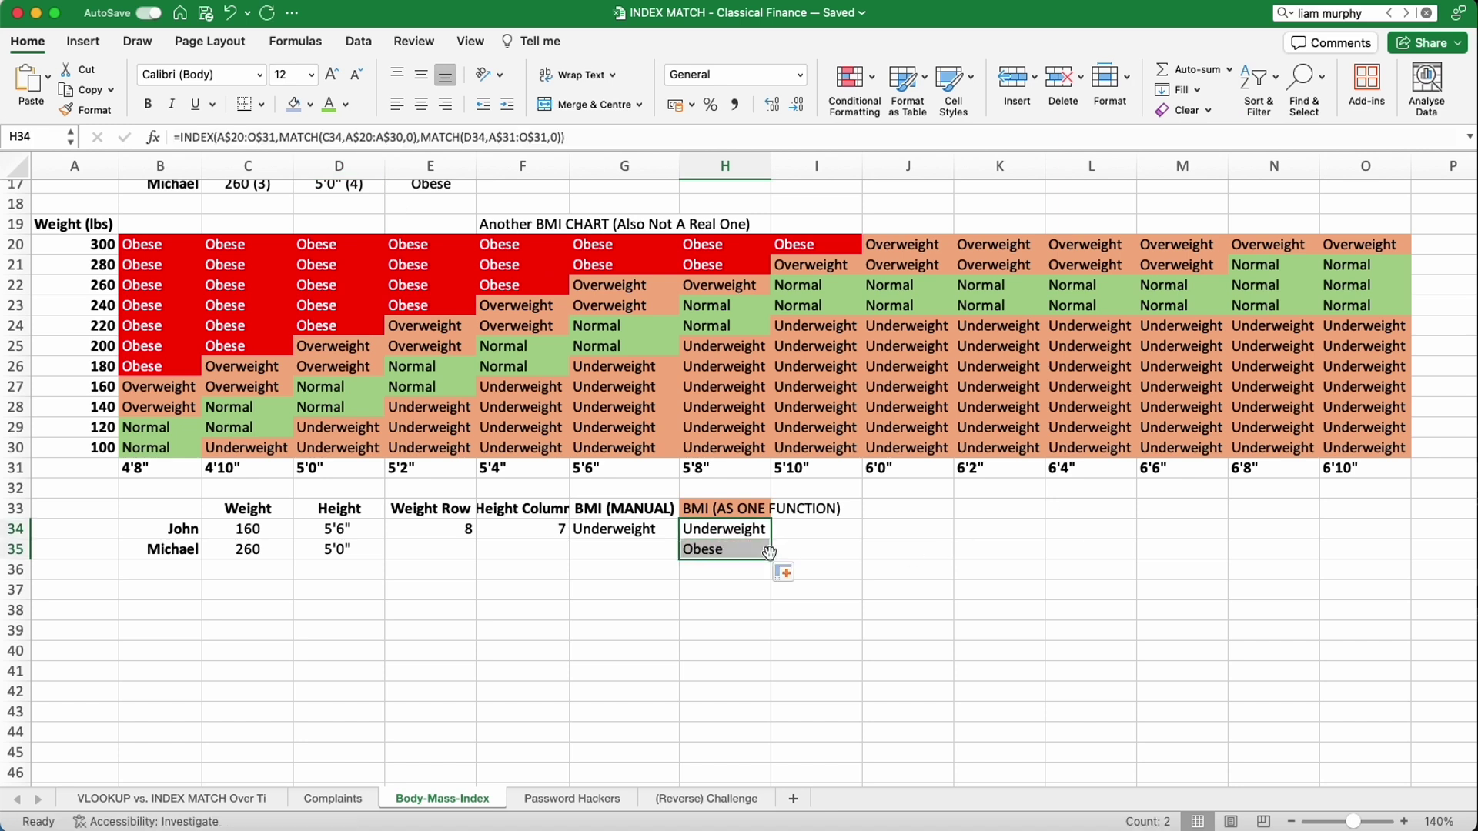
{"action": "left_click", "coordinate": [616, 531]}
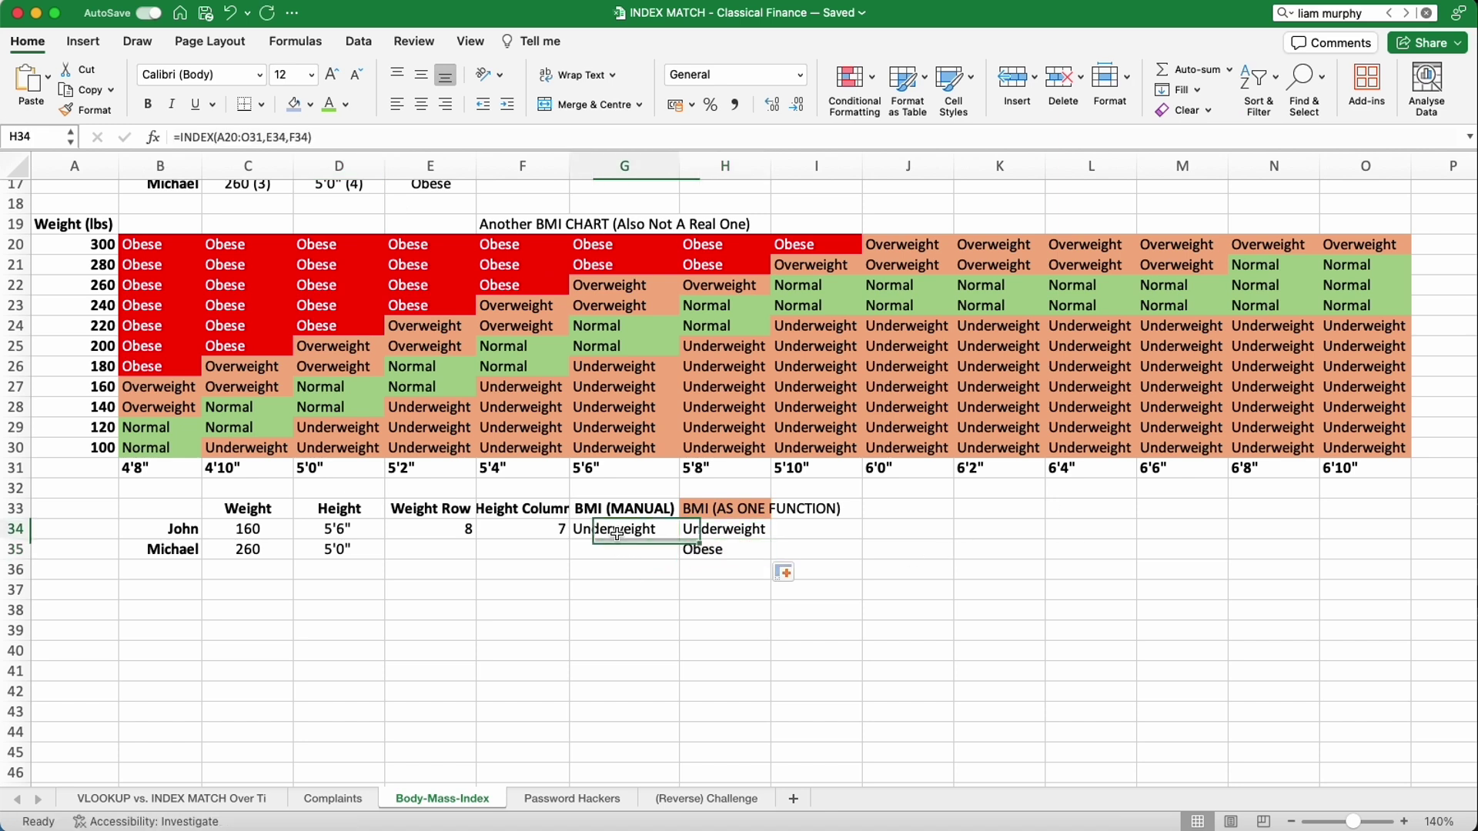
Row-lock the chart range in G34's INDEX formula and fill it down to G35.
{"action": "left_click", "coordinate": [225, 136]}
{"action": "type", "text": "$"}
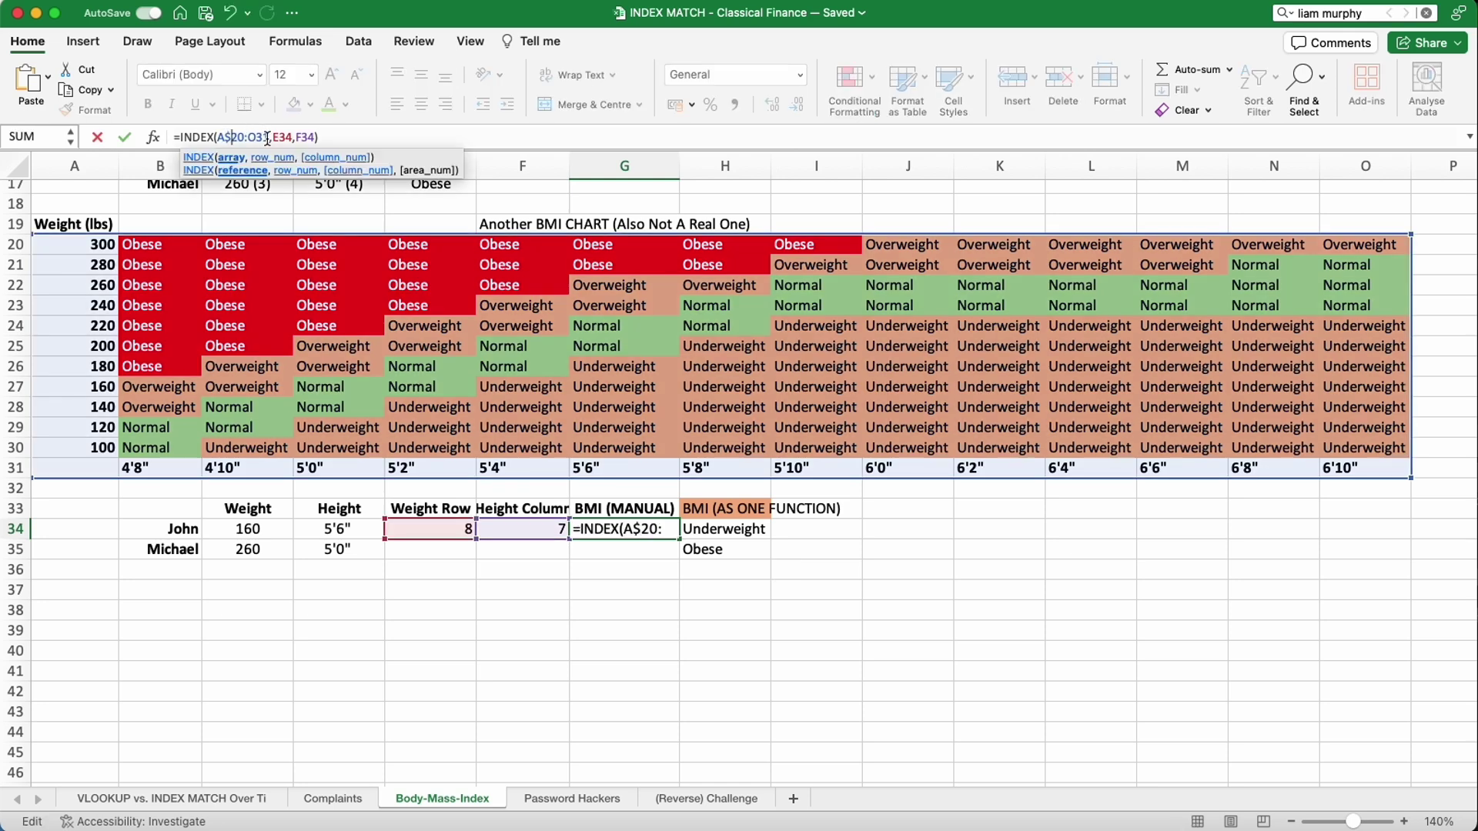
{"action": "left_click", "coordinate": [257, 137]}
{"action": "type", "text": "$20:O"}
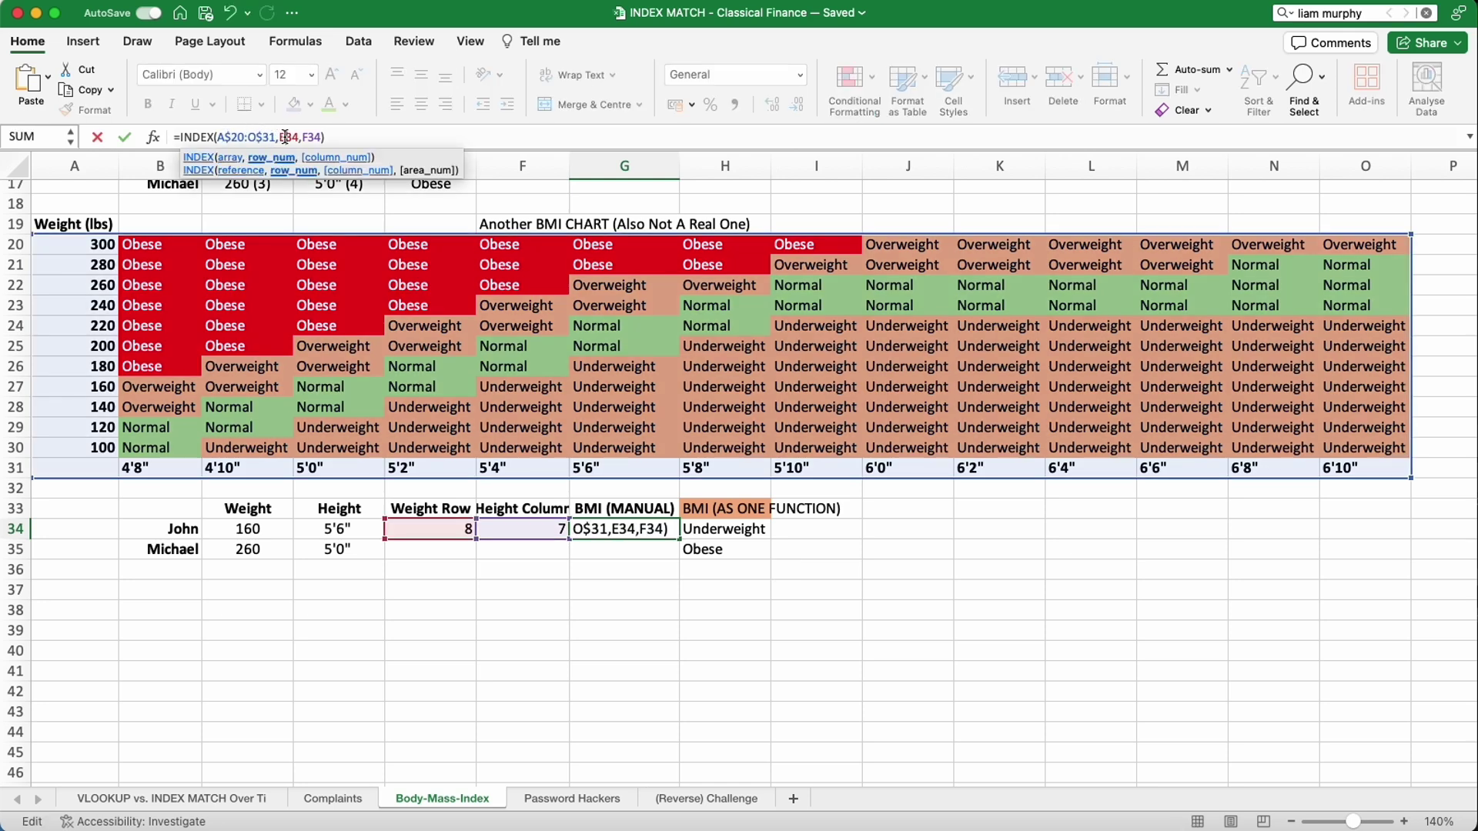
{"action": "type", "text": "$"}
{"action": "key", "text": "Return"}
{"action": "left_click", "coordinate": [667, 533]}
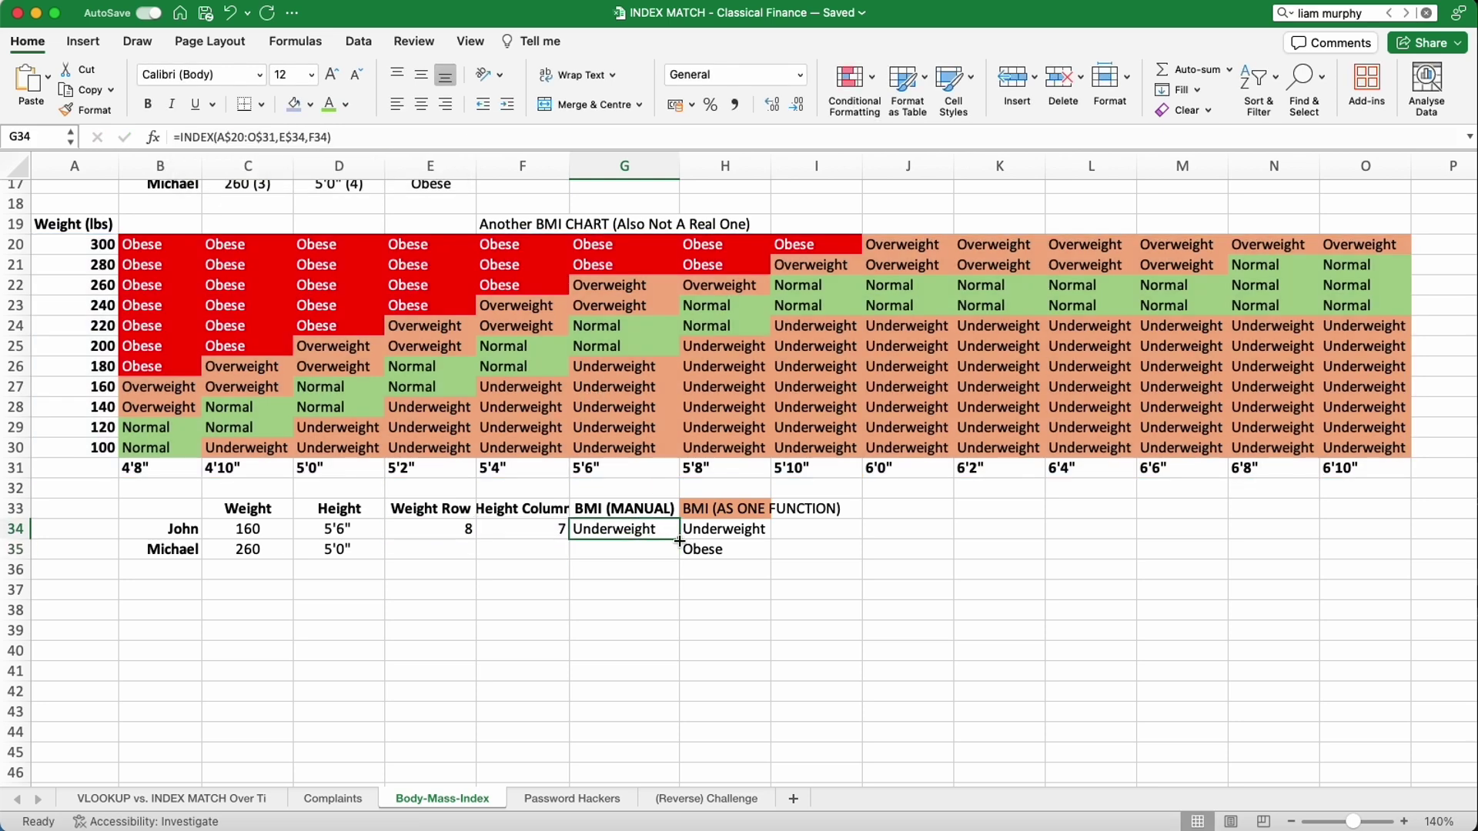
{"action": "left_click_drag", "start_coordinate": [680, 541], "coordinate": [679, 560]}
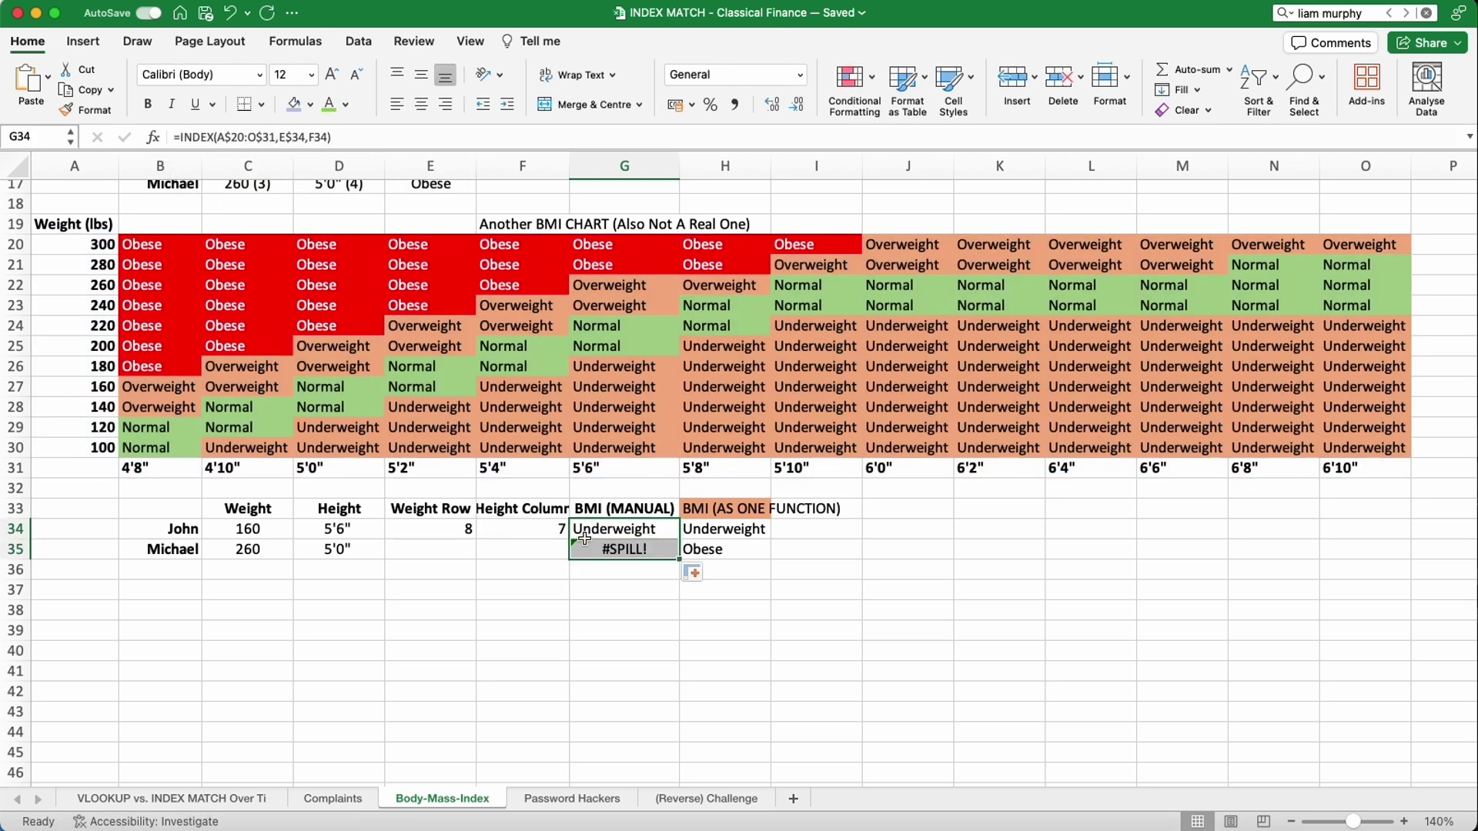
Row-lock the A20:A30 weight range in E34's MATCH formula.
{"action": "left_click", "coordinate": [459, 554]}
{"action": "left_click", "coordinate": [446, 531]}
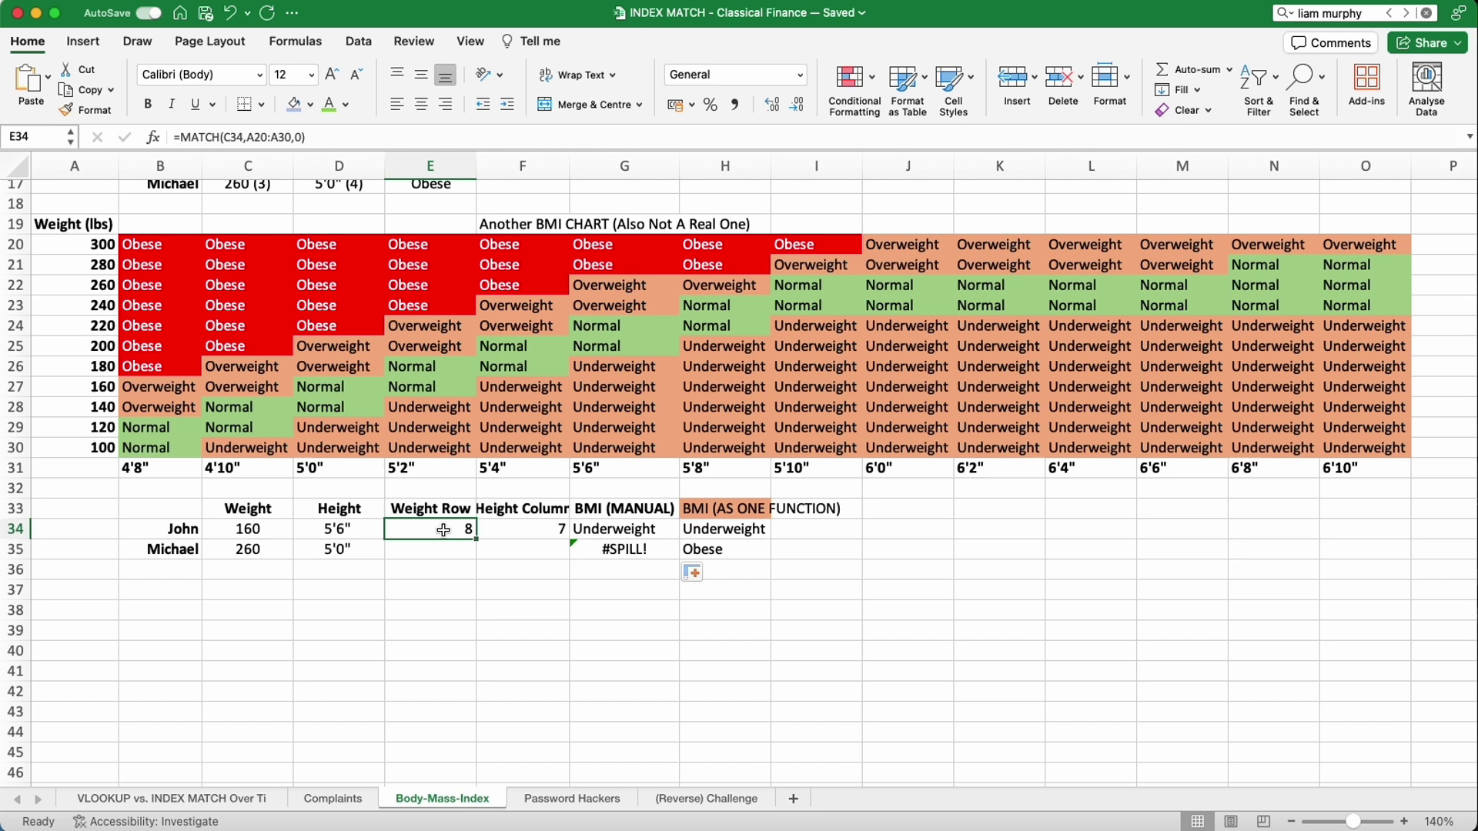
{"action": "left_click", "coordinate": [257, 138]}
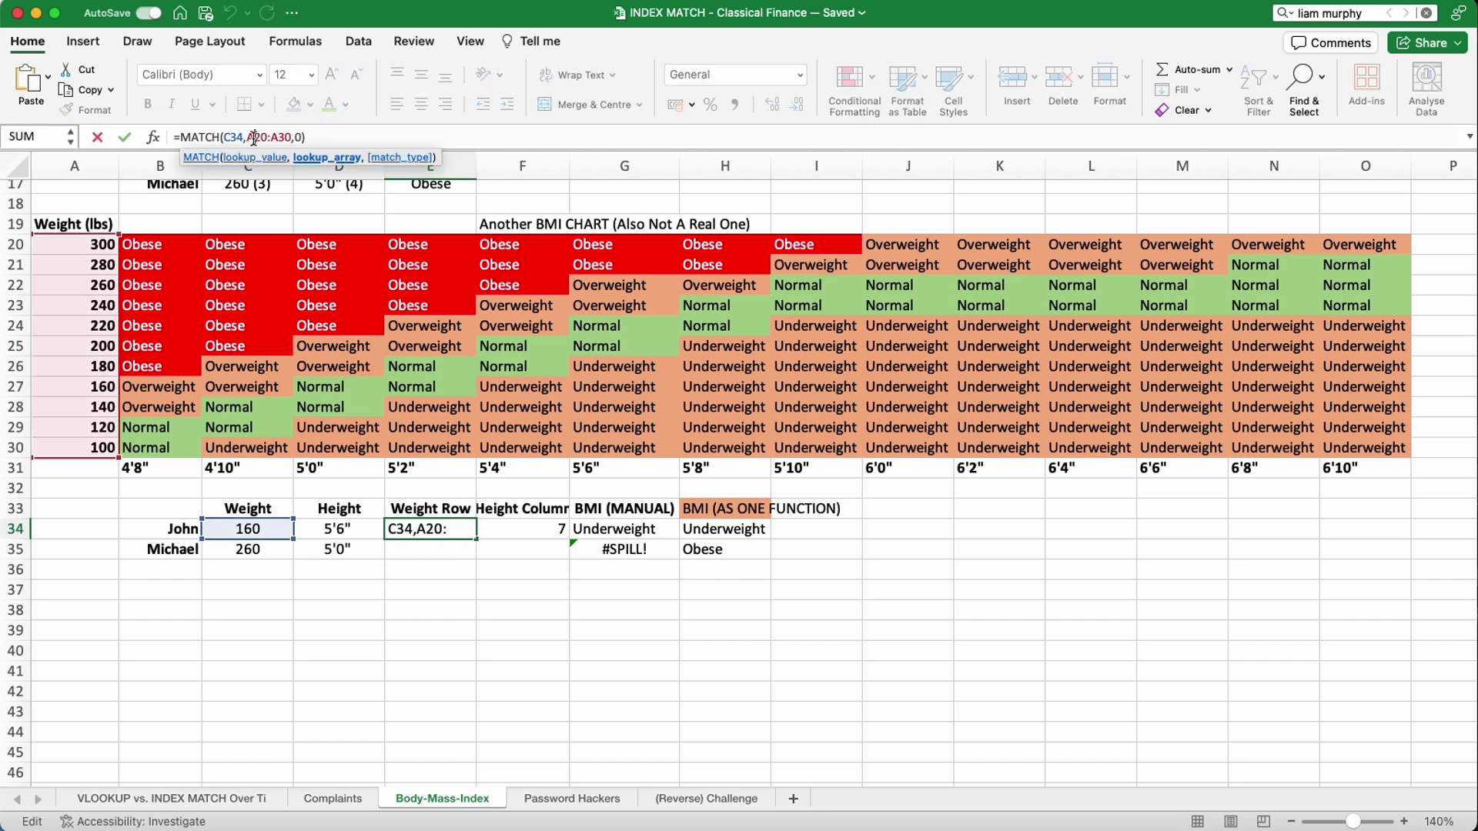
{"action": "type", "text": "$"}
{"action": "left_click", "coordinate": [284, 137]}
{"action": "type", "text": "$"}
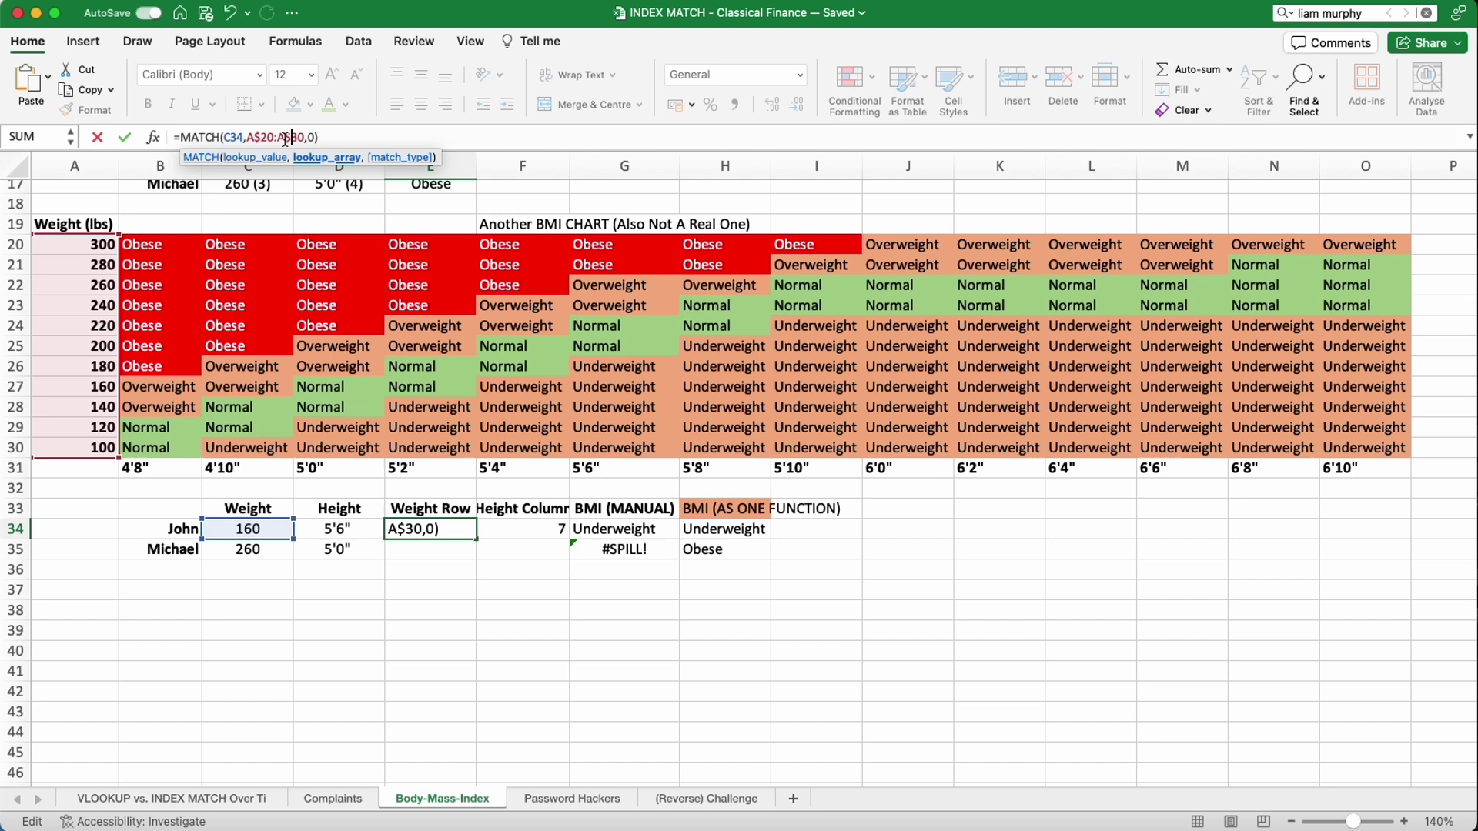
{"action": "key", "text": "Return"}
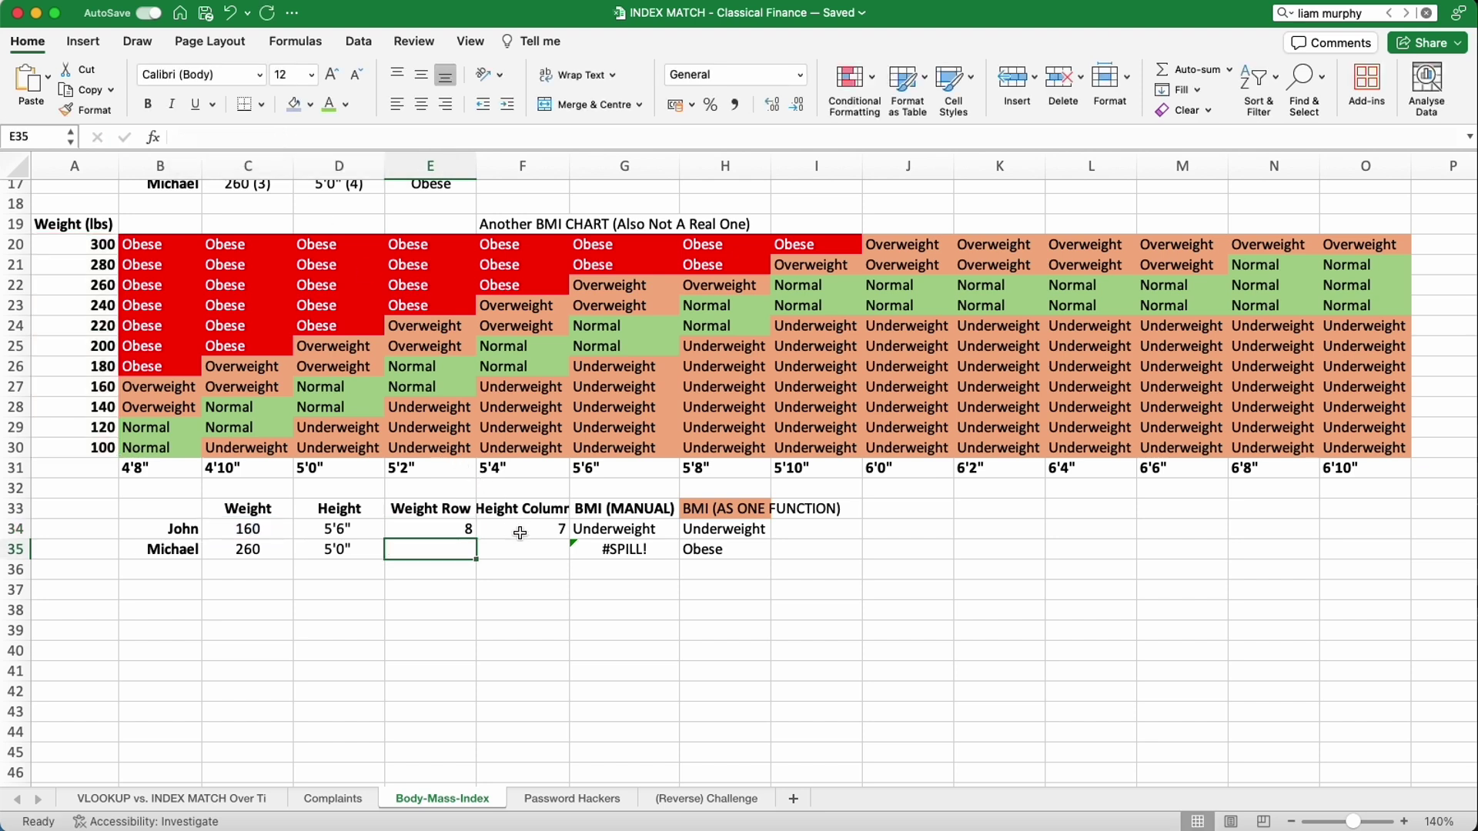
Change F34 to =MATCH(D34,A$31:O$31,0) and fill E34:F34 down, giving 3 and 4.
{"action": "left_click", "coordinate": [520, 533]}
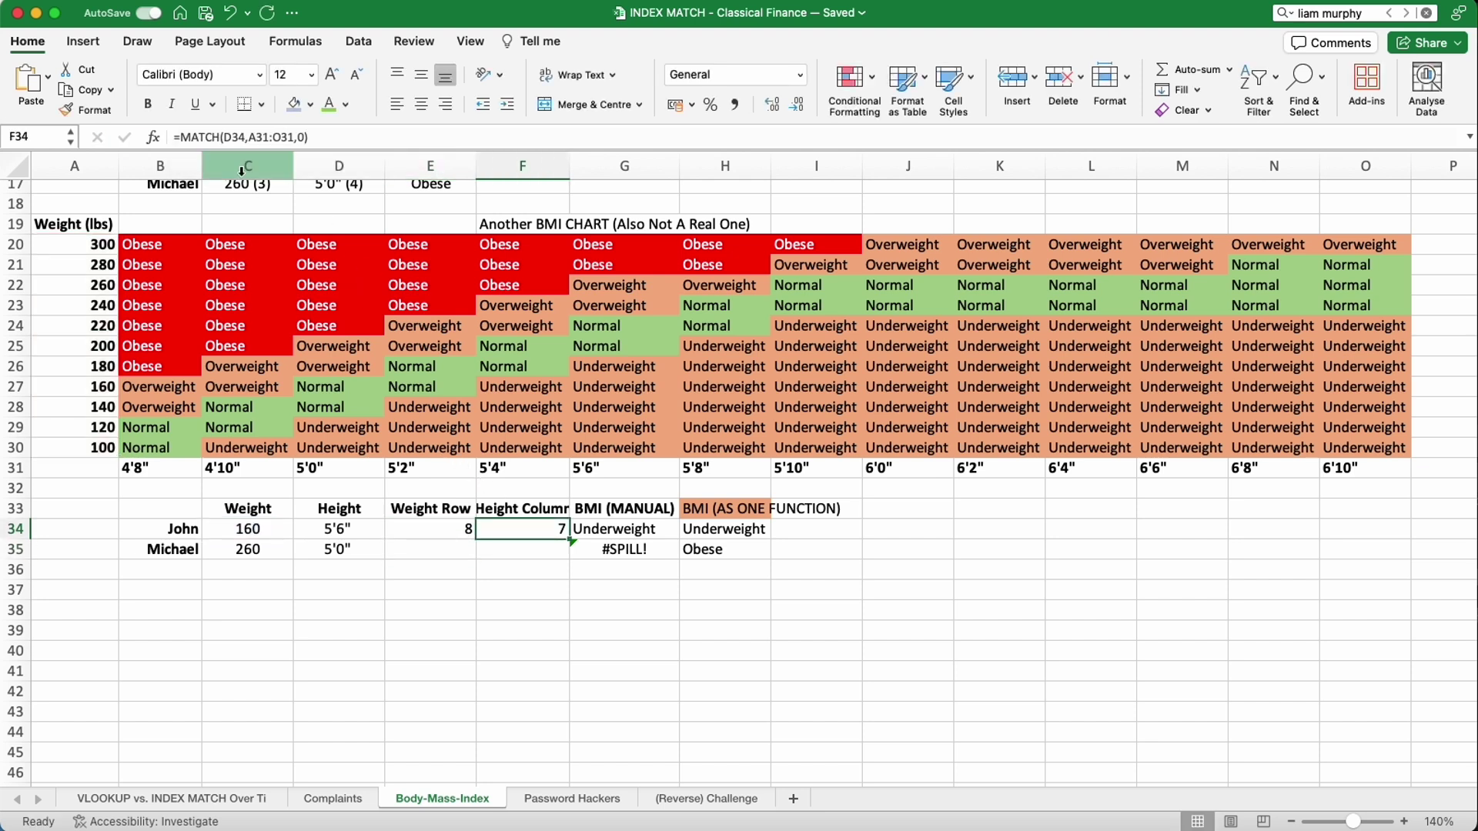
{"action": "left_click", "coordinate": [256, 137]}
{"action": "type", "text": "$"}
{"action": "key", "text": "Right"}
{"action": "key", "text": "Right"}
{"action": "key", "text": "Right"}
{"action": "key", "text": "Right"}
{"action": "type", "text": "$"}
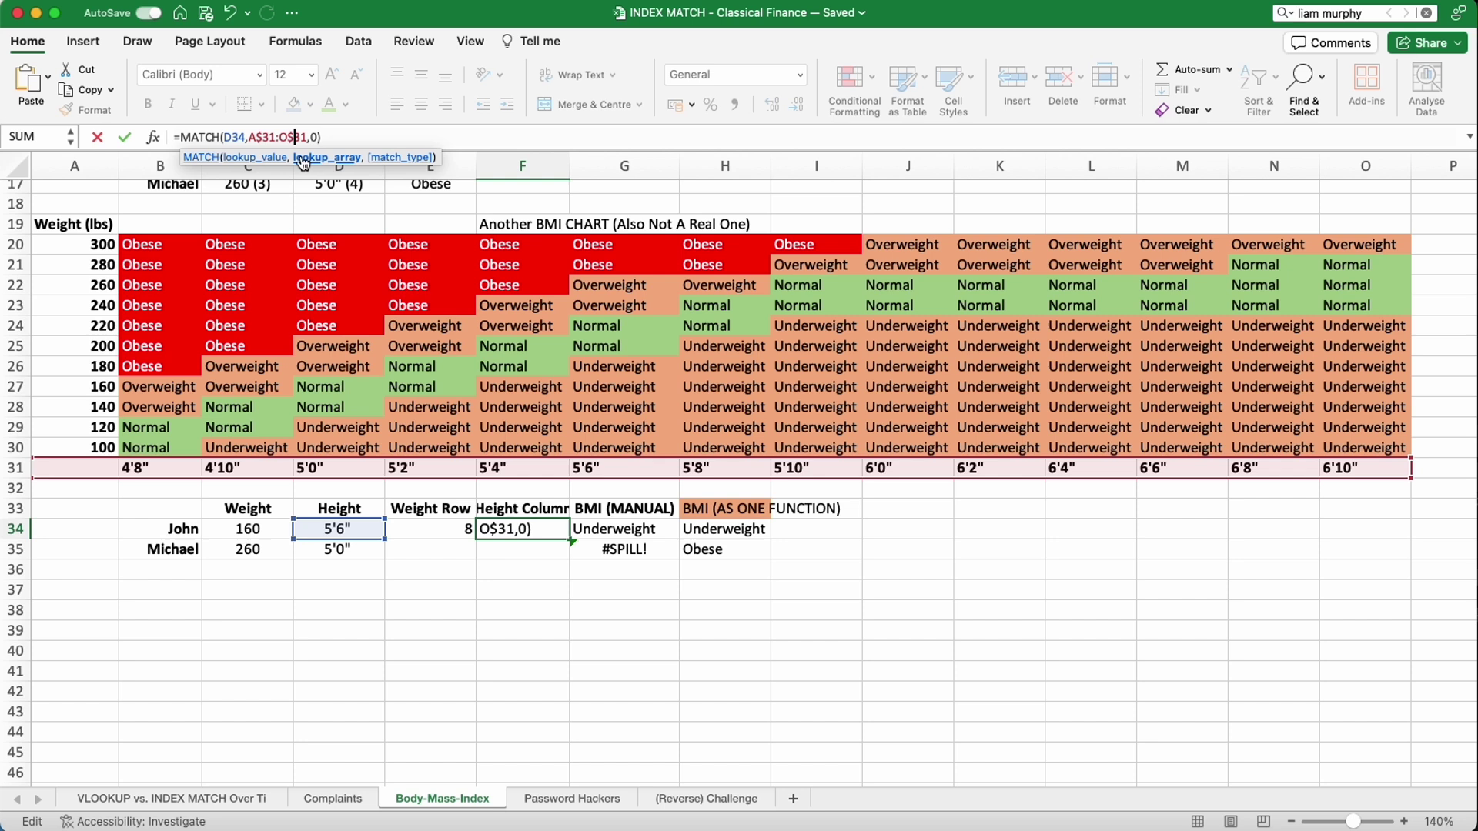
{"action": "key", "text": "Return"}
{"action": "left_click_drag", "start_coordinate": [462, 529], "coordinate": [572, 561]}
{"action": "left_click", "coordinate": [594, 645]}
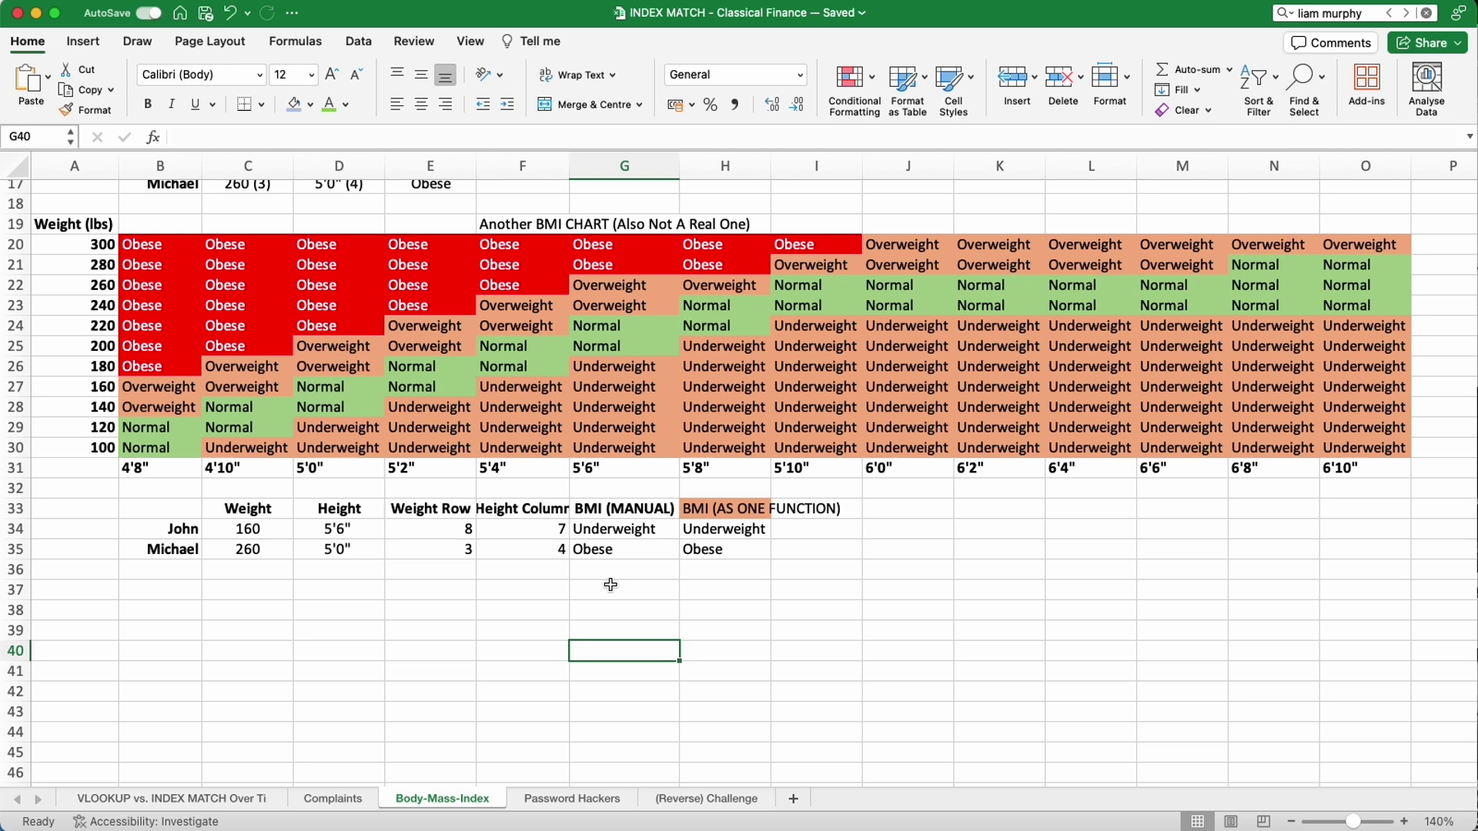
{"action": "left_click", "coordinate": [627, 552]}
Switch to Password Hackers and review the B2:F17 crack-time grid, column A counts and row 18 types.
{"action": "left_click", "coordinate": [703, 555]}
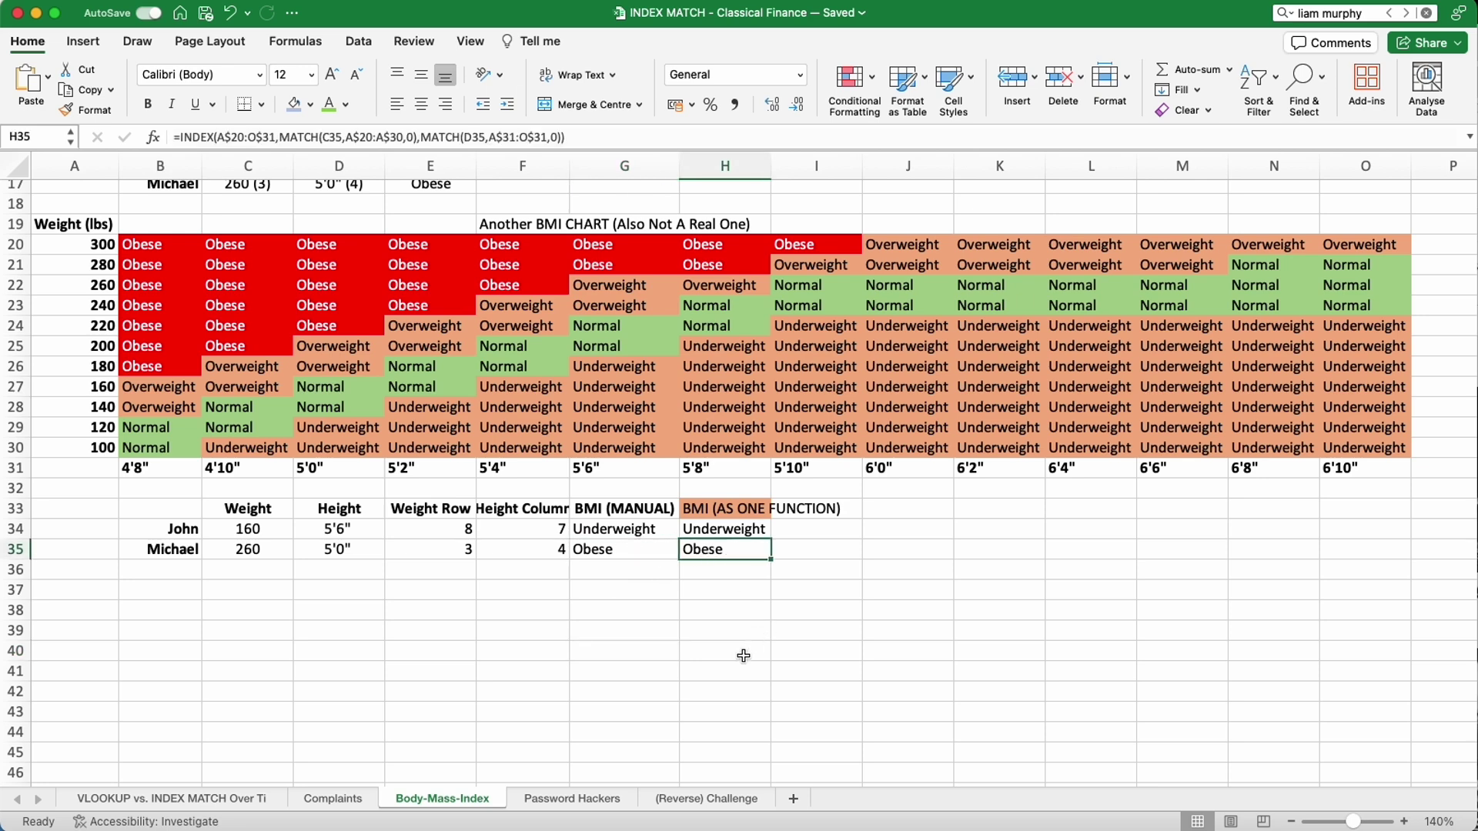
{"action": "left_click", "coordinate": [584, 801]}
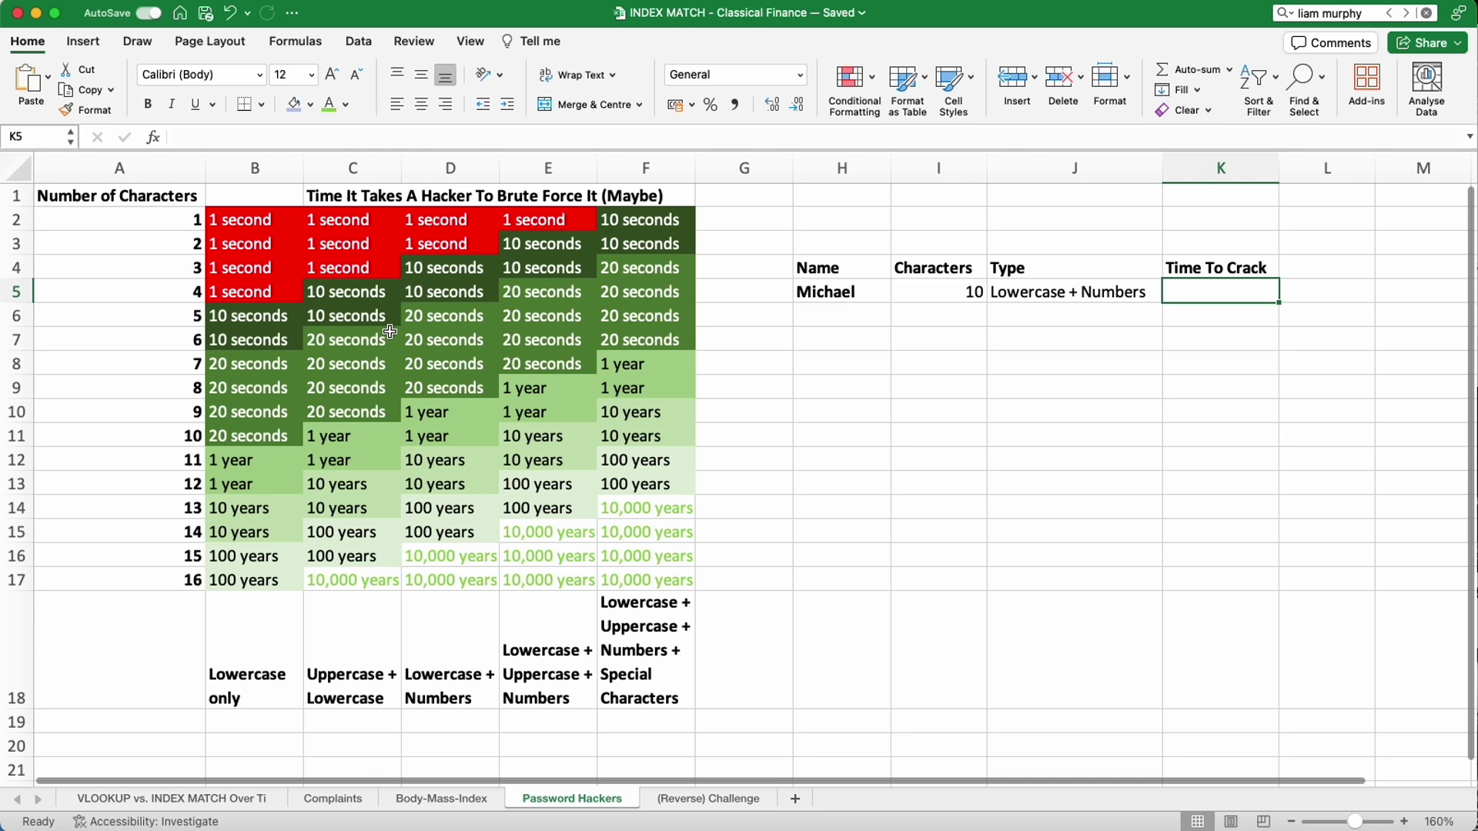
{"action": "left_click_drag", "start_coordinate": [261, 222], "coordinate": [661, 577]}
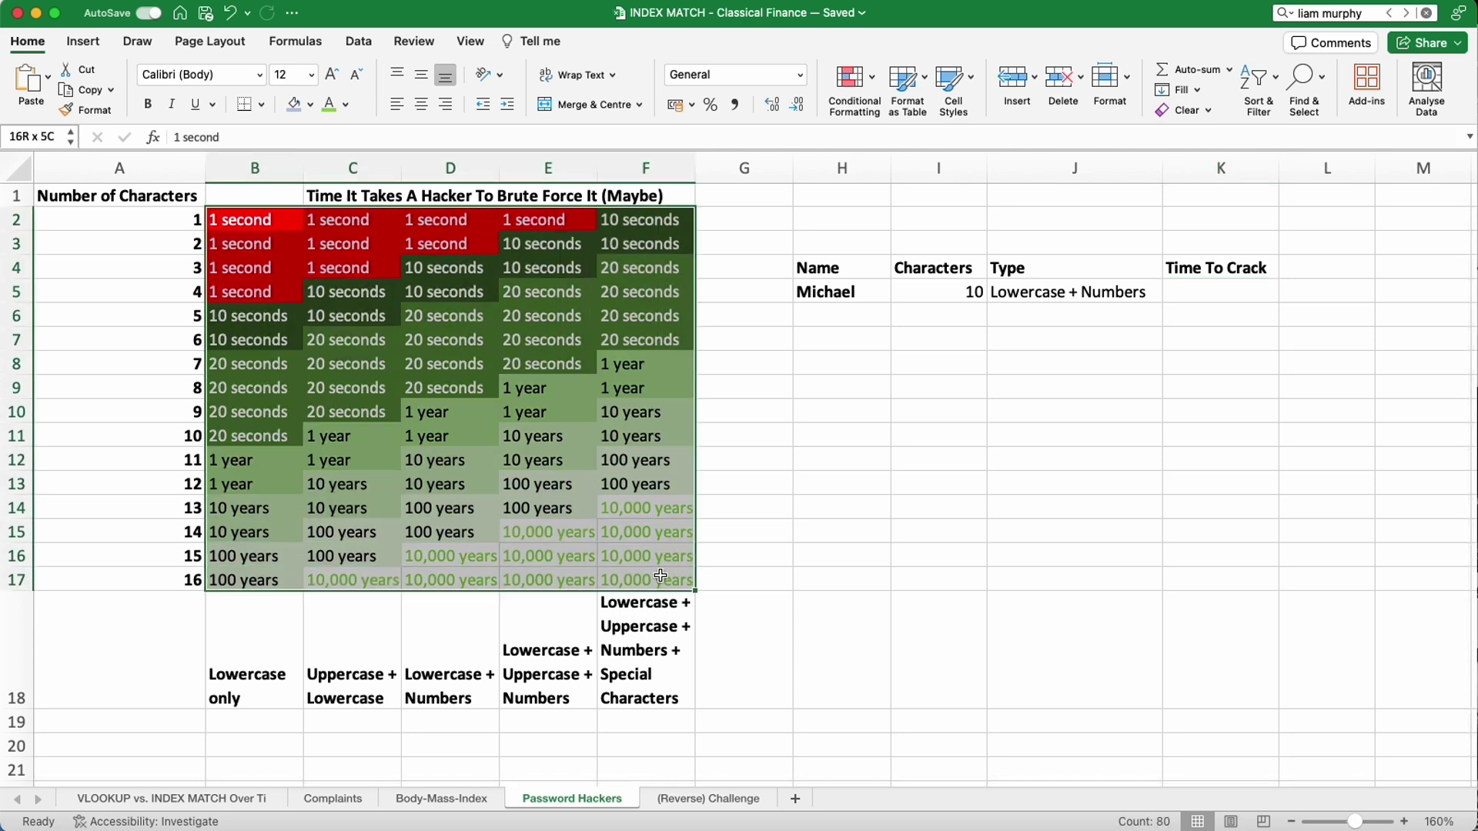
{"action": "left_click", "coordinate": [728, 582]}
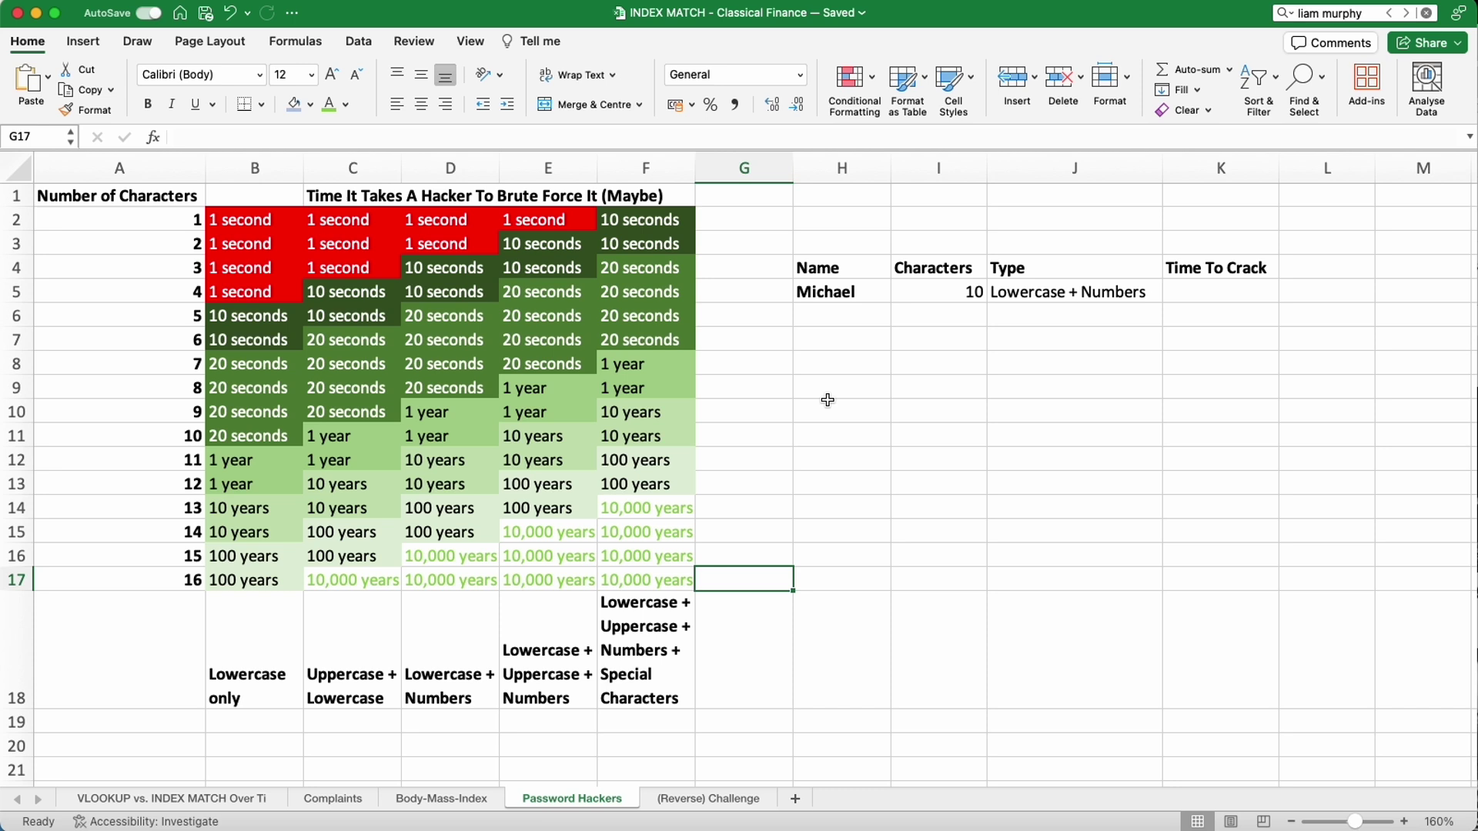
{"action": "left_click_drag", "start_coordinate": [168, 223], "coordinate": [169, 571]}
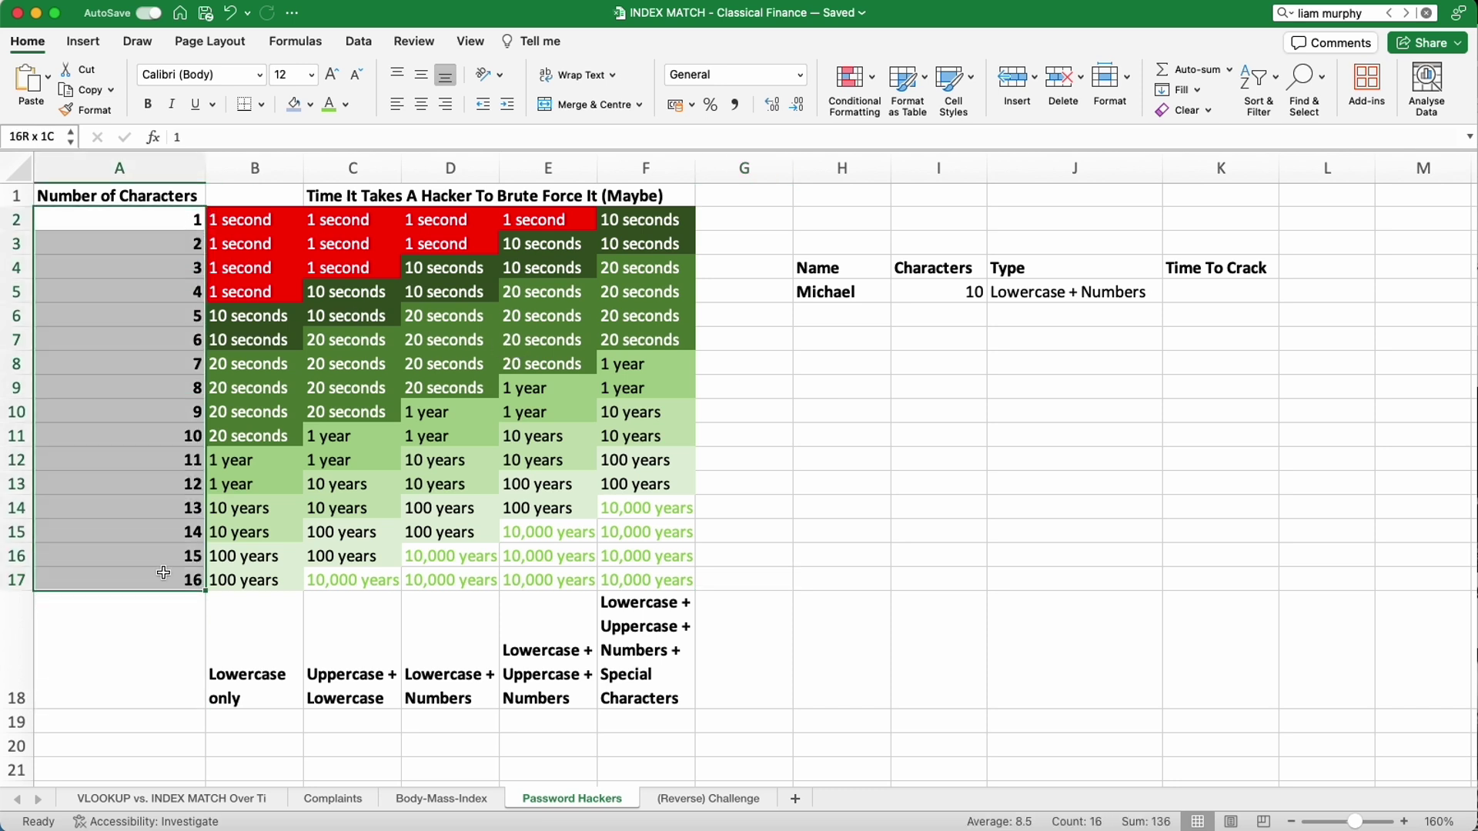
{"action": "left_click", "coordinate": [276, 654]}
{"action": "left_click_drag", "start_coordinate": [275, 654], "coordinate": [609, 651]}
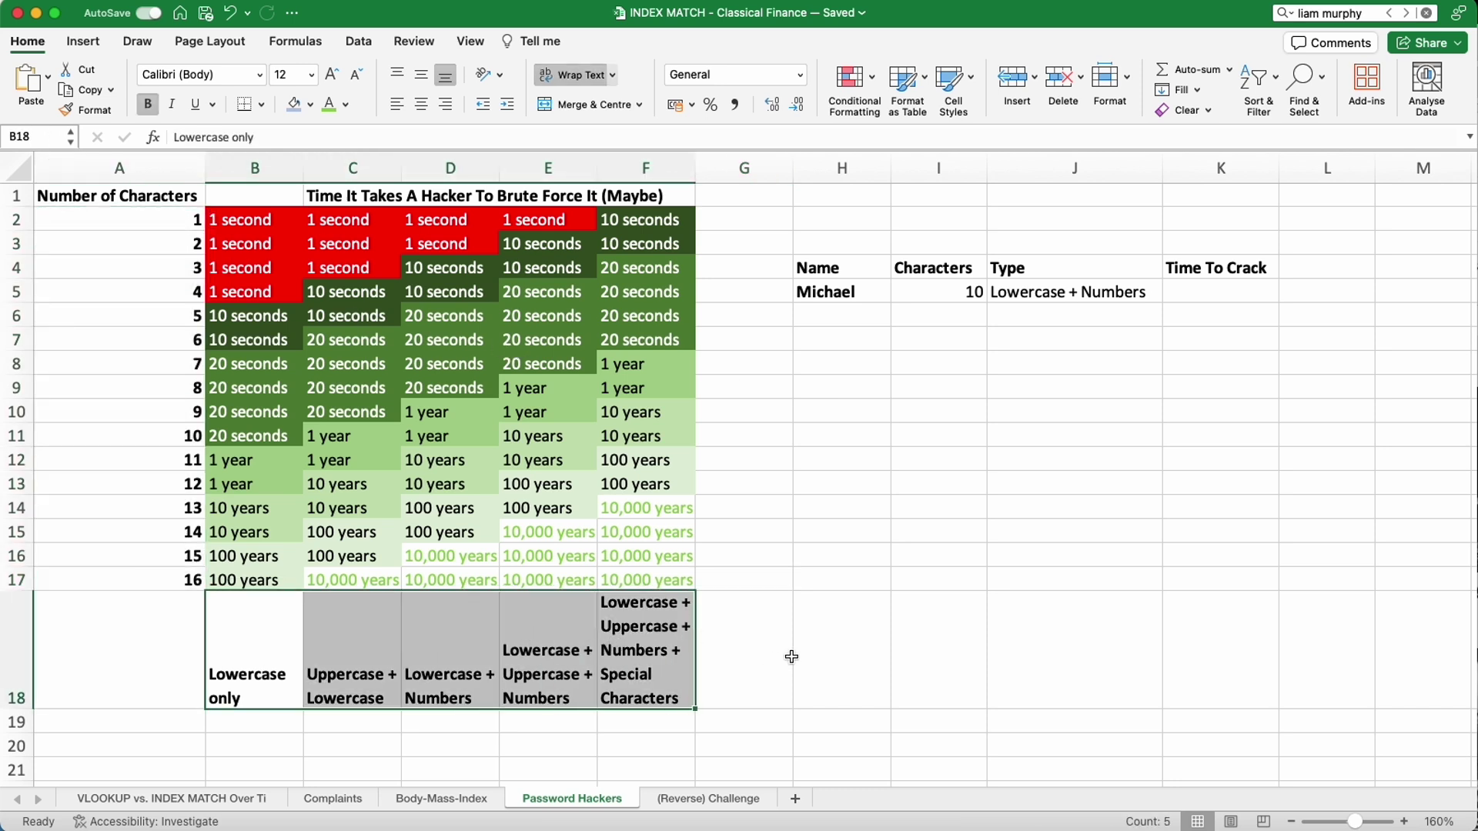
{"action": "left_click", "coordinate": [860, 299]}
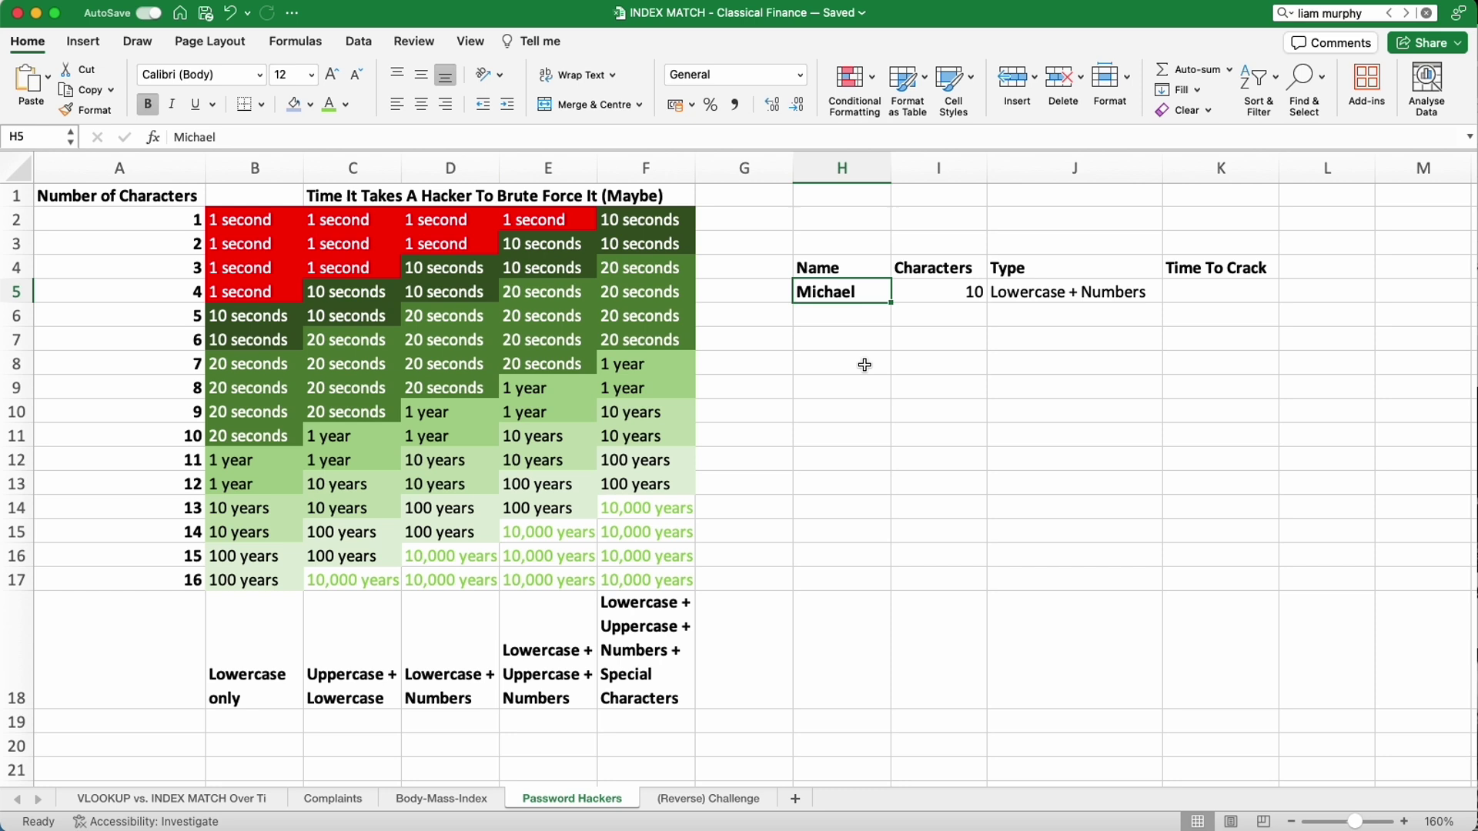
{"action": "key", "text": "Right"}
{"action": "key", "text": "Right"}
{"action": "key", "text": "Right"}
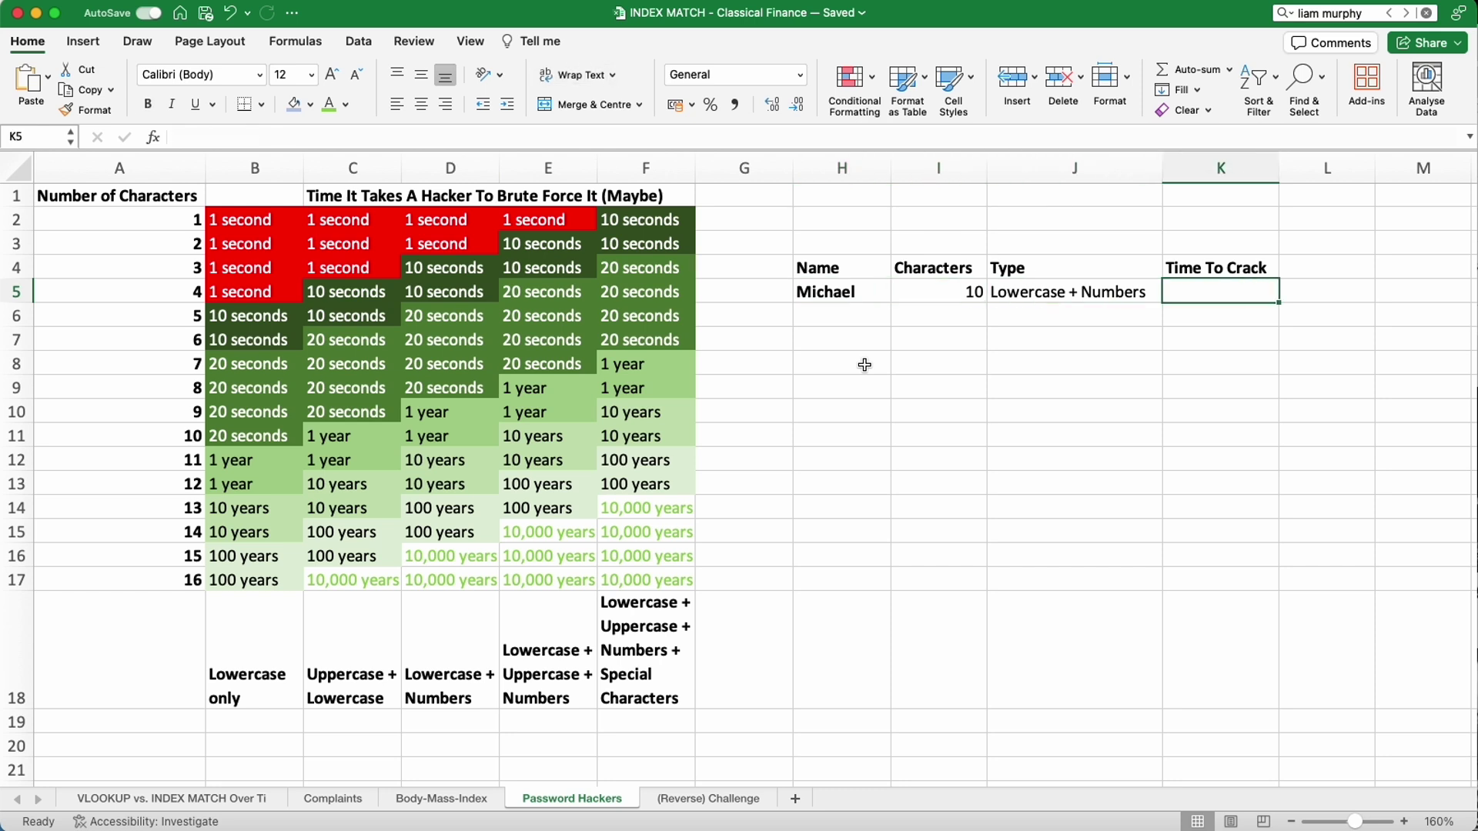
Enter =INDEX(B2:F17,MATCH(I5,A2:A17,0),MATCH(J5,B18:F18,0)) in K5, returning 1 year.
{"action": "type", "text": "=INDE"}
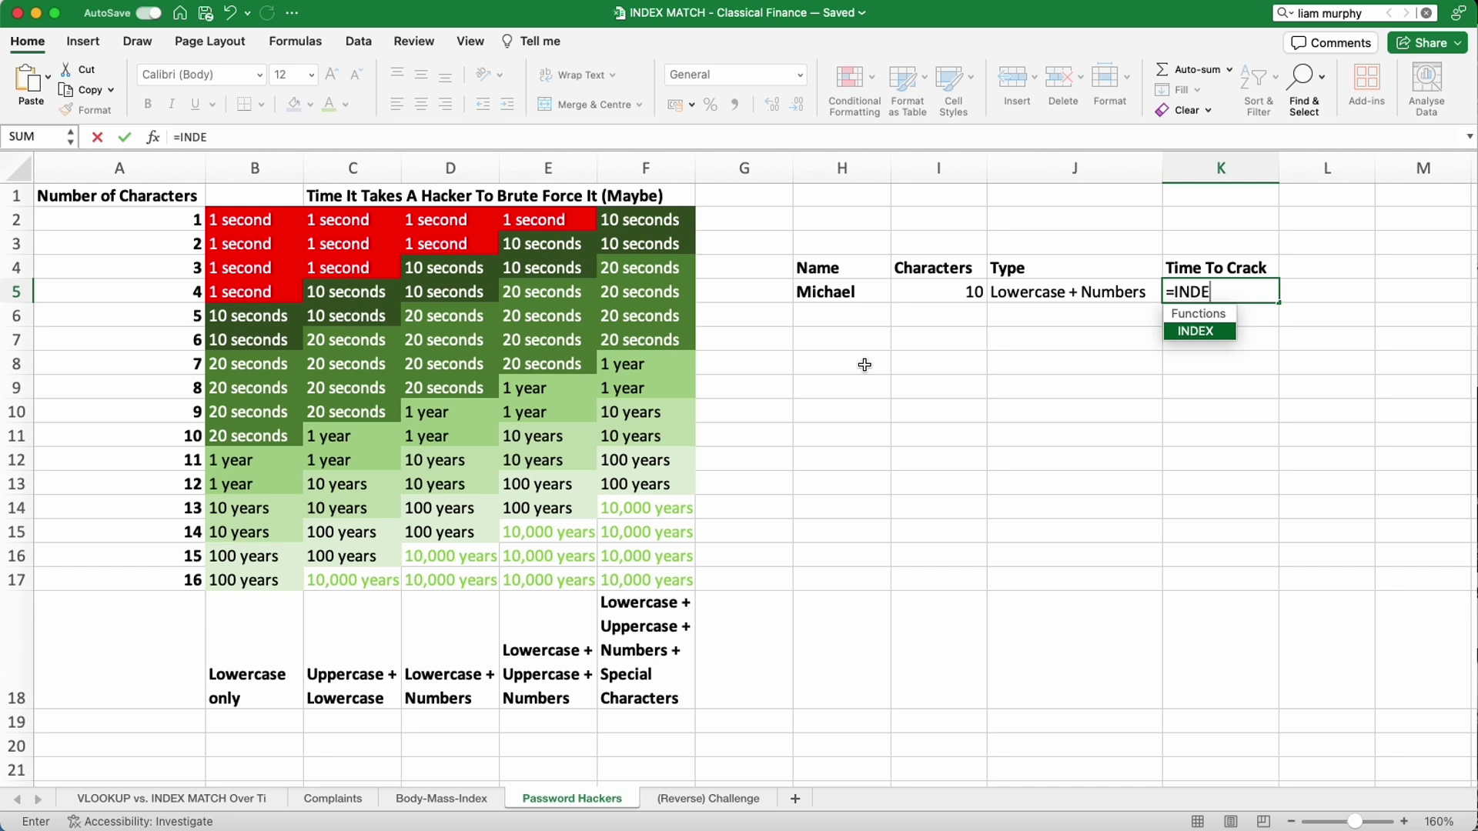
{"action": "type", "text": "X("}
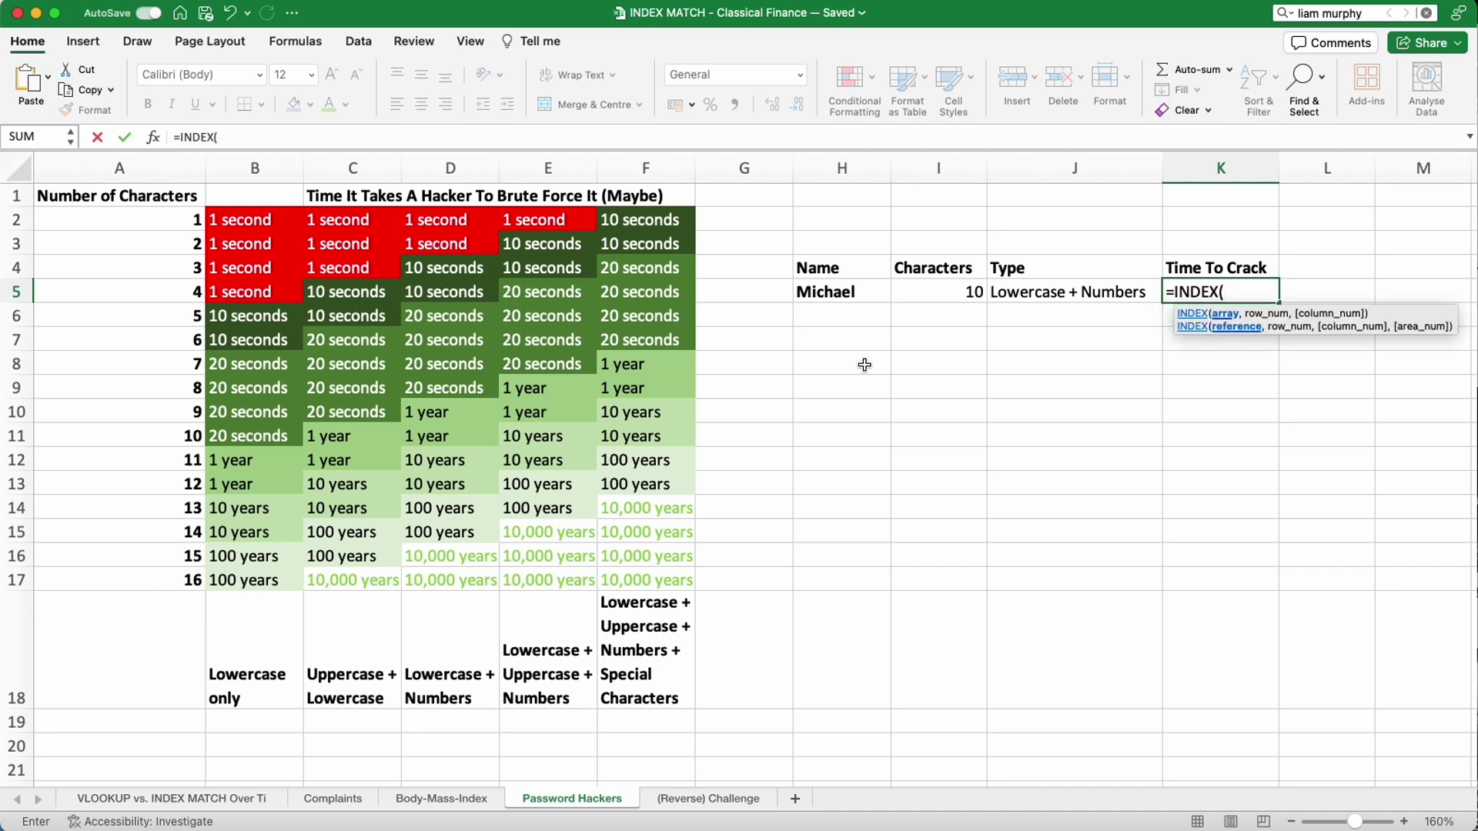
{"action": "left_click_drag", "start_coordinate": [231, 223], "coordinate": [640, 585]}
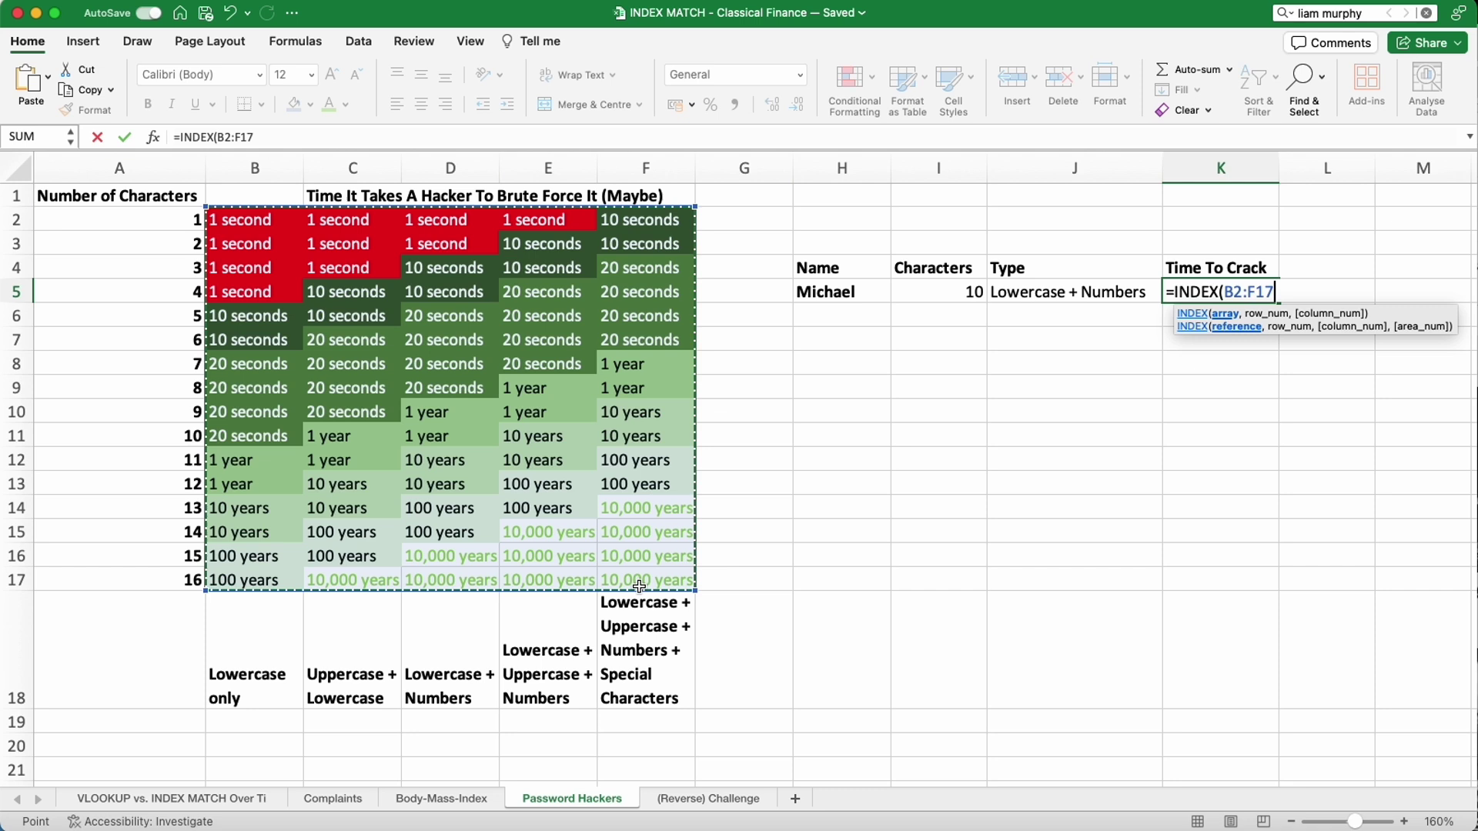
{"action": "type", "text": ",MA"}
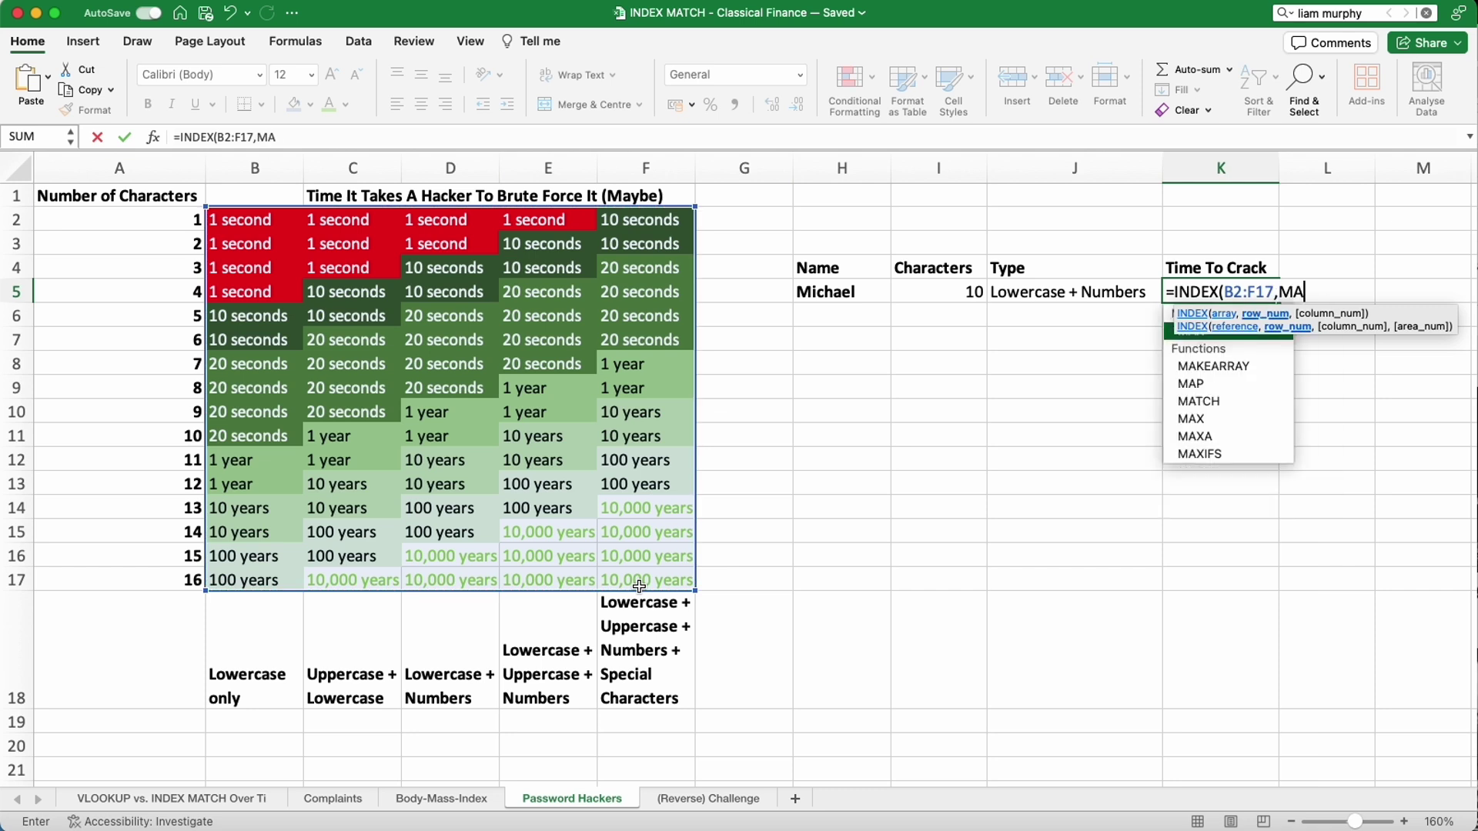
{"action": "type", "text": "TCH("}
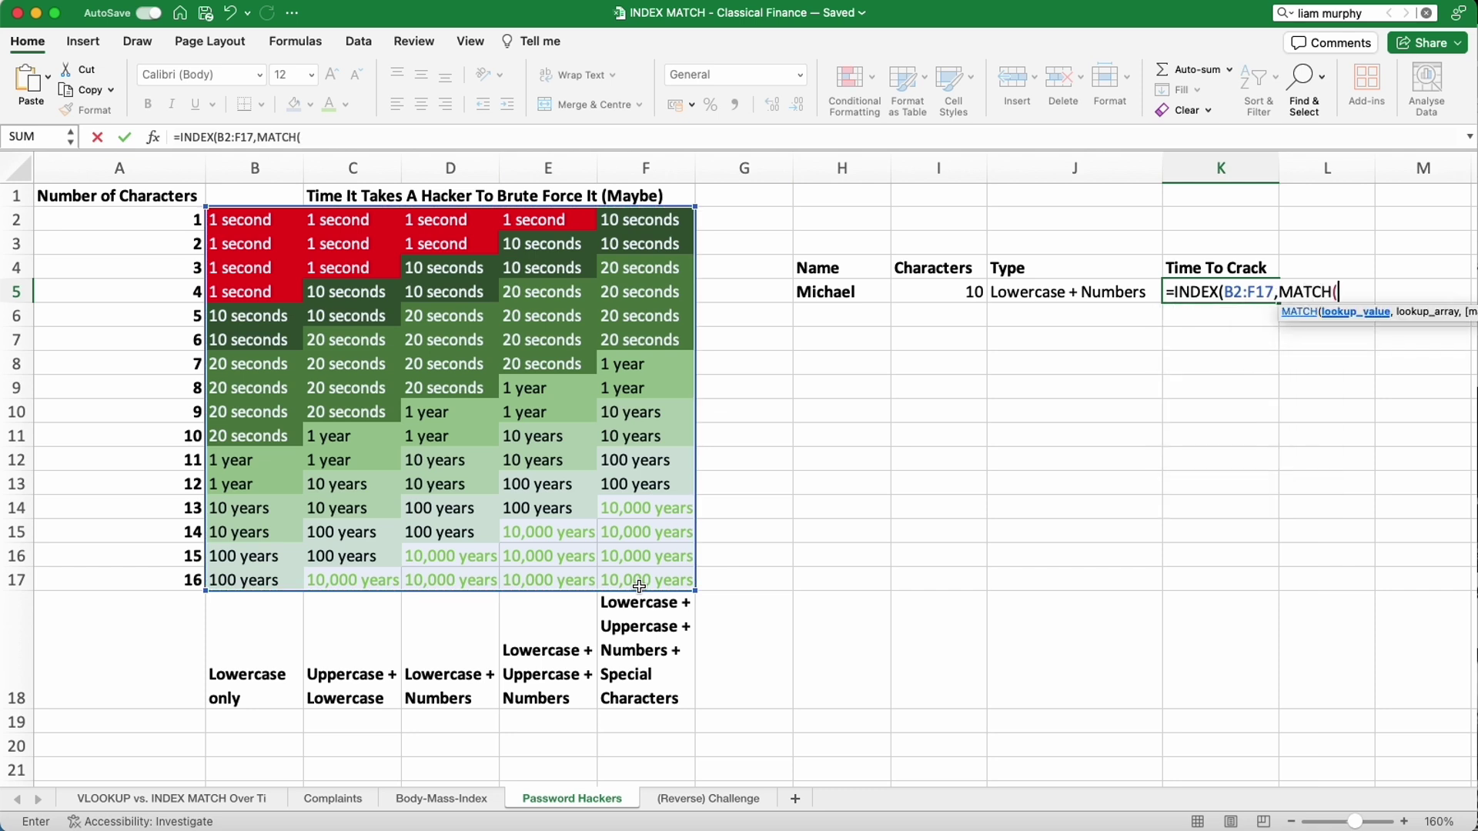
{"action": "left_click", "coordinate": [945, 287]}
{"action": "type", "text": ","}
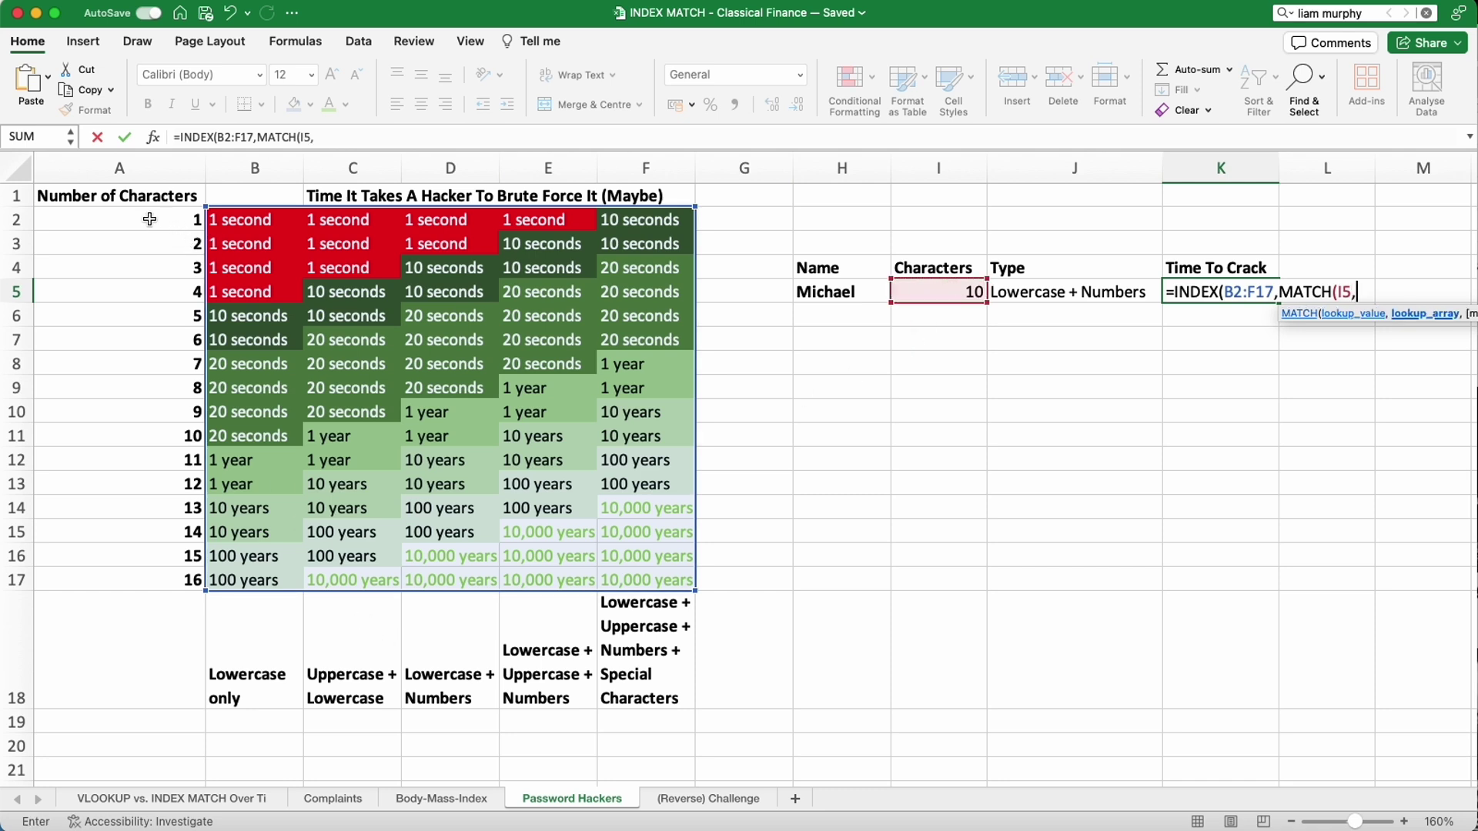
{"action": "left_click_drag", "start_coordinate": [142, 215], "coordinate": [170, 585]}
{"action": "type", "text": ","}
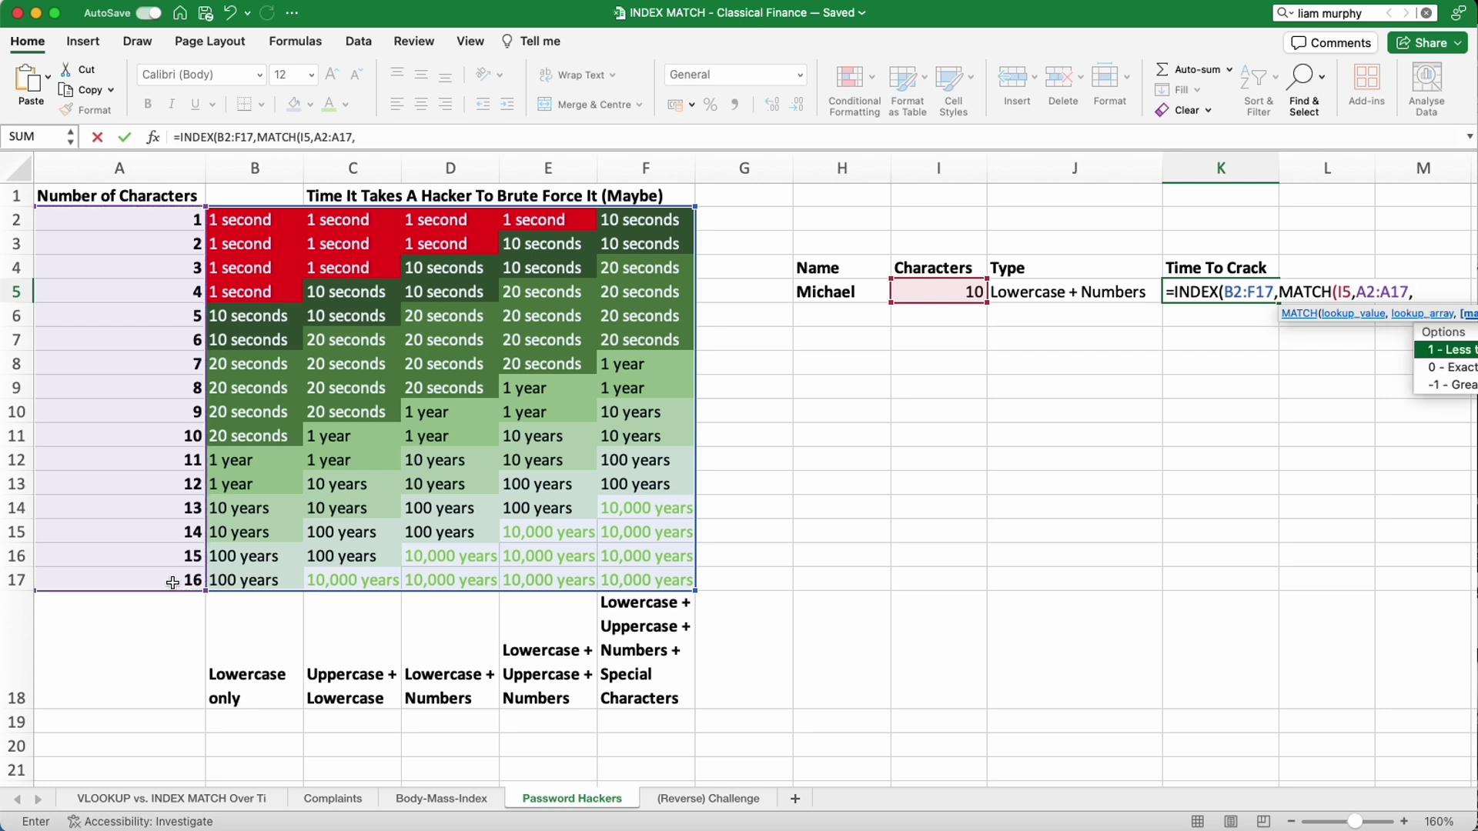
{"action": "type", "text": "0)"}
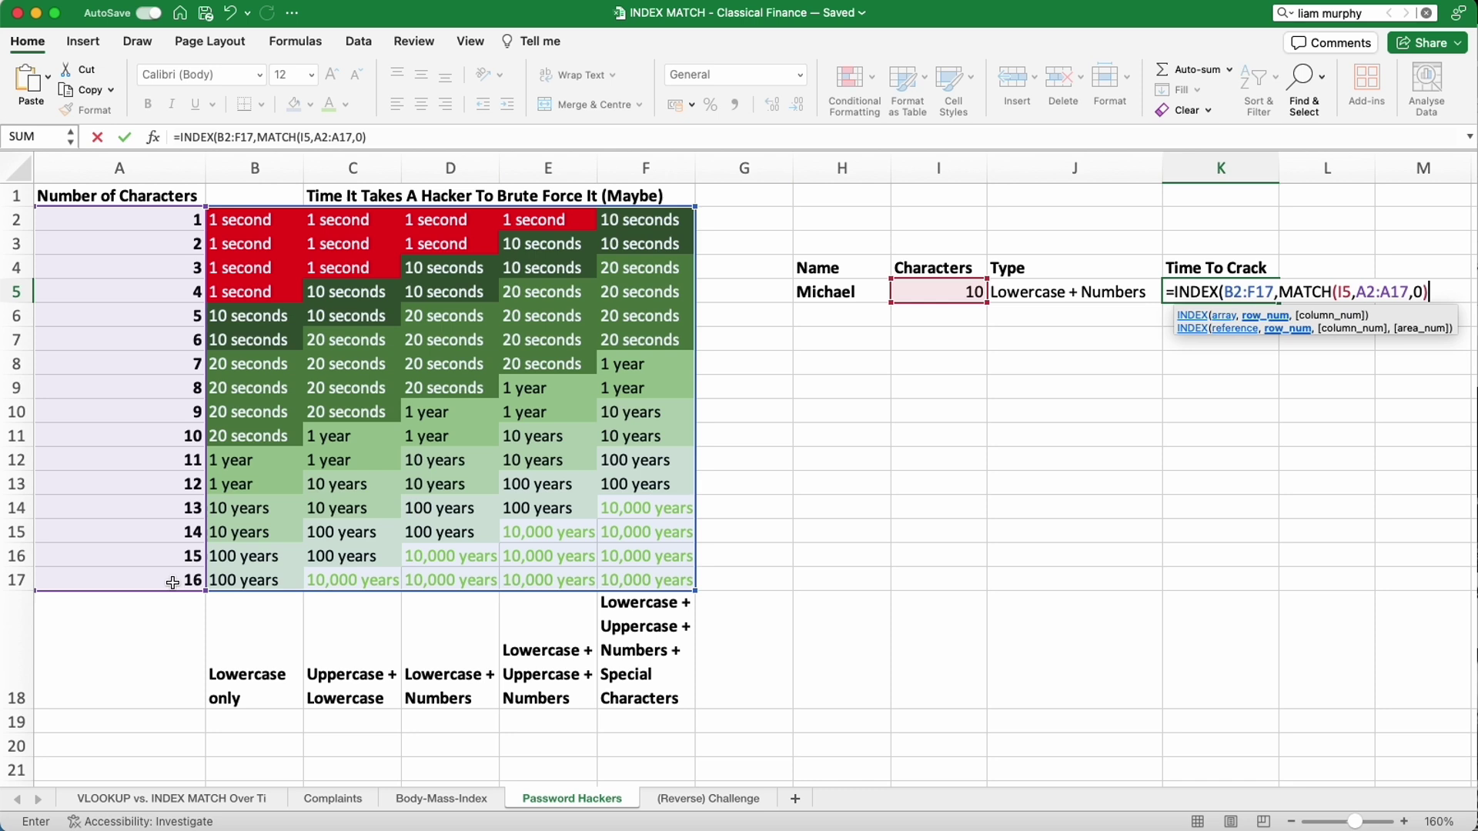
{"action": "type", "text": ",MATCH"}
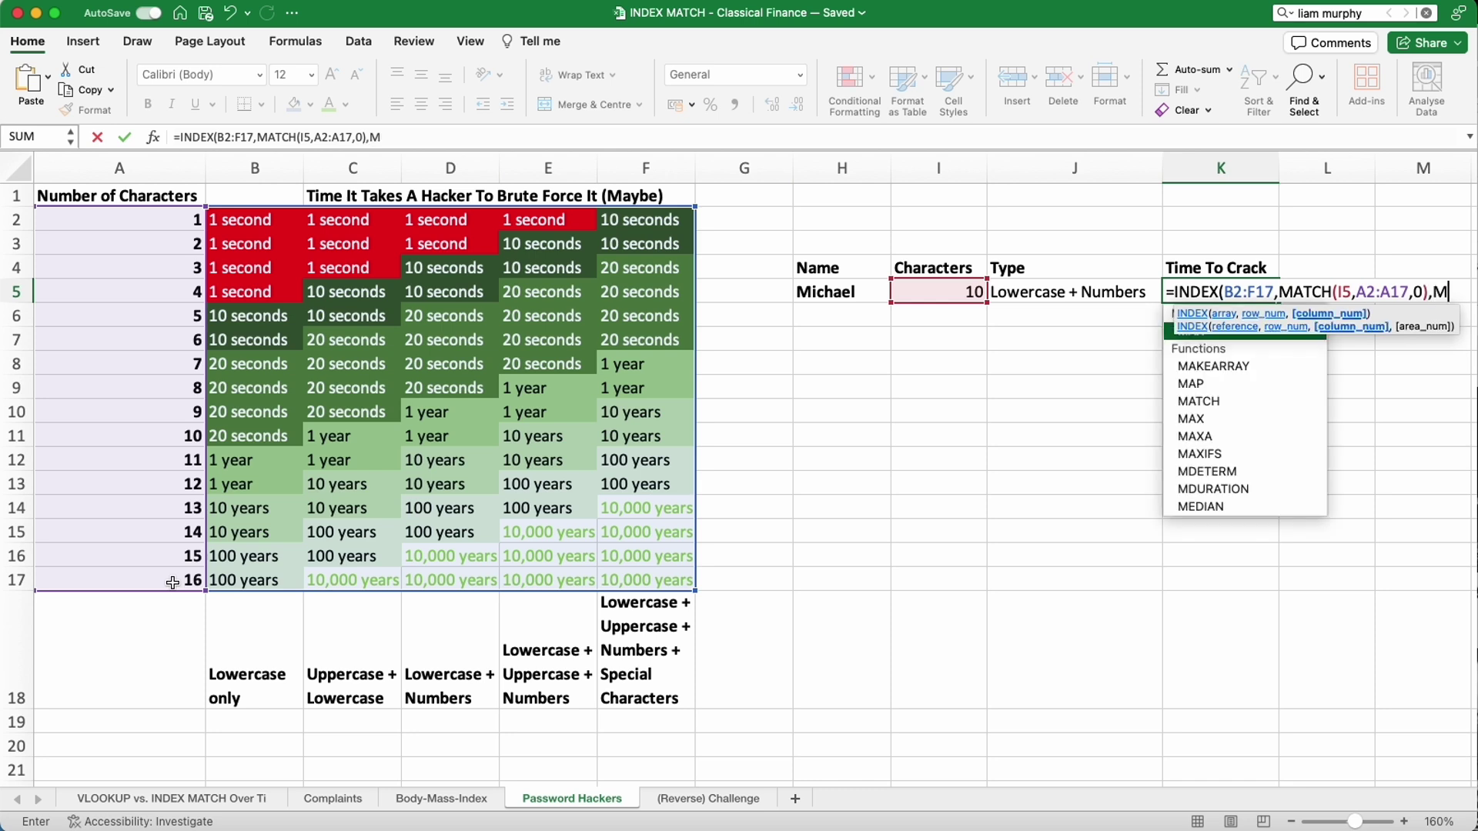
{"action": "type", "text": "("}
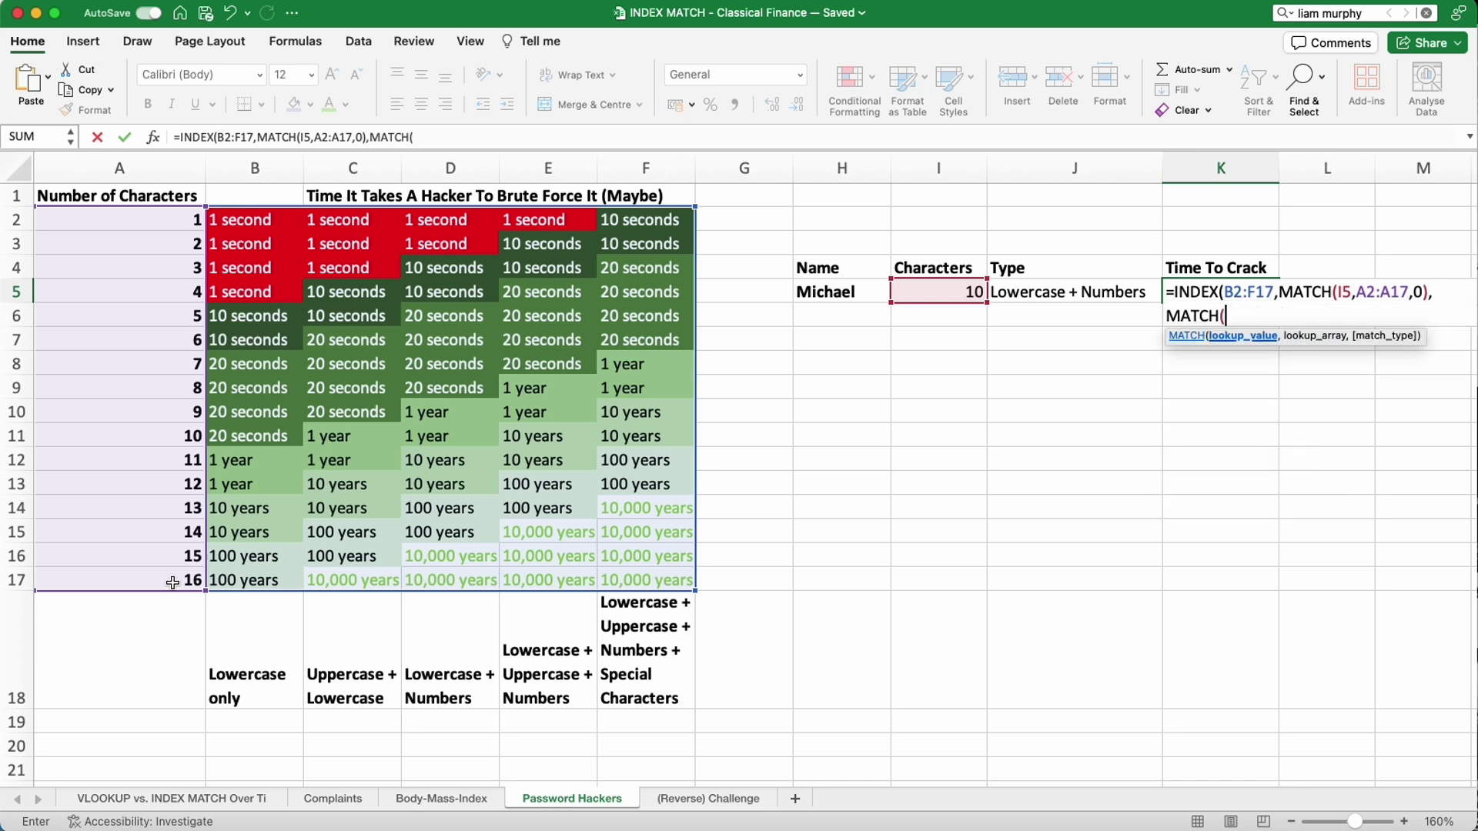
{"action": "left_click", "coordinate": [1058, 293]}
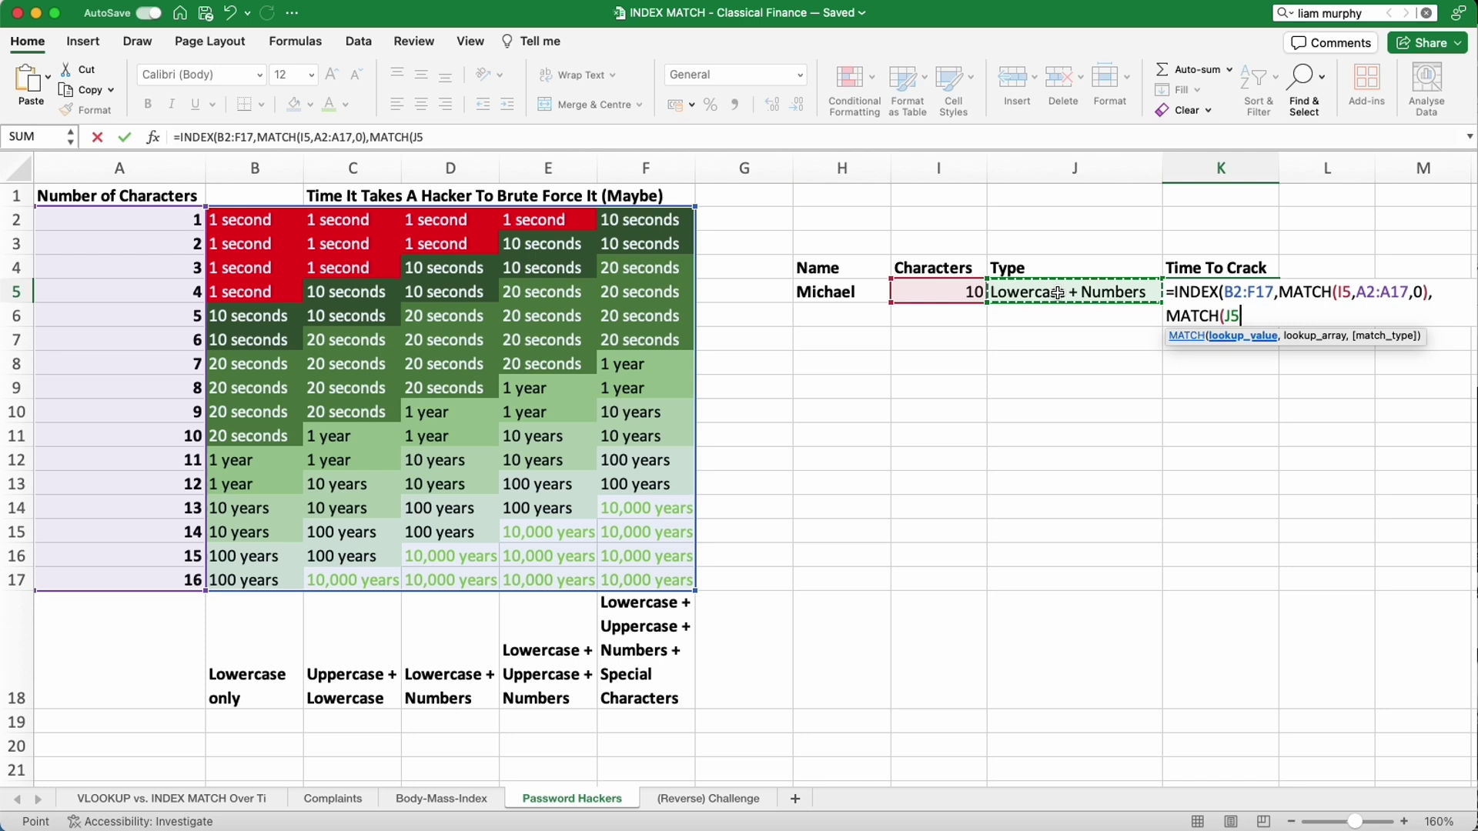
{"action": "type", "text": ","}
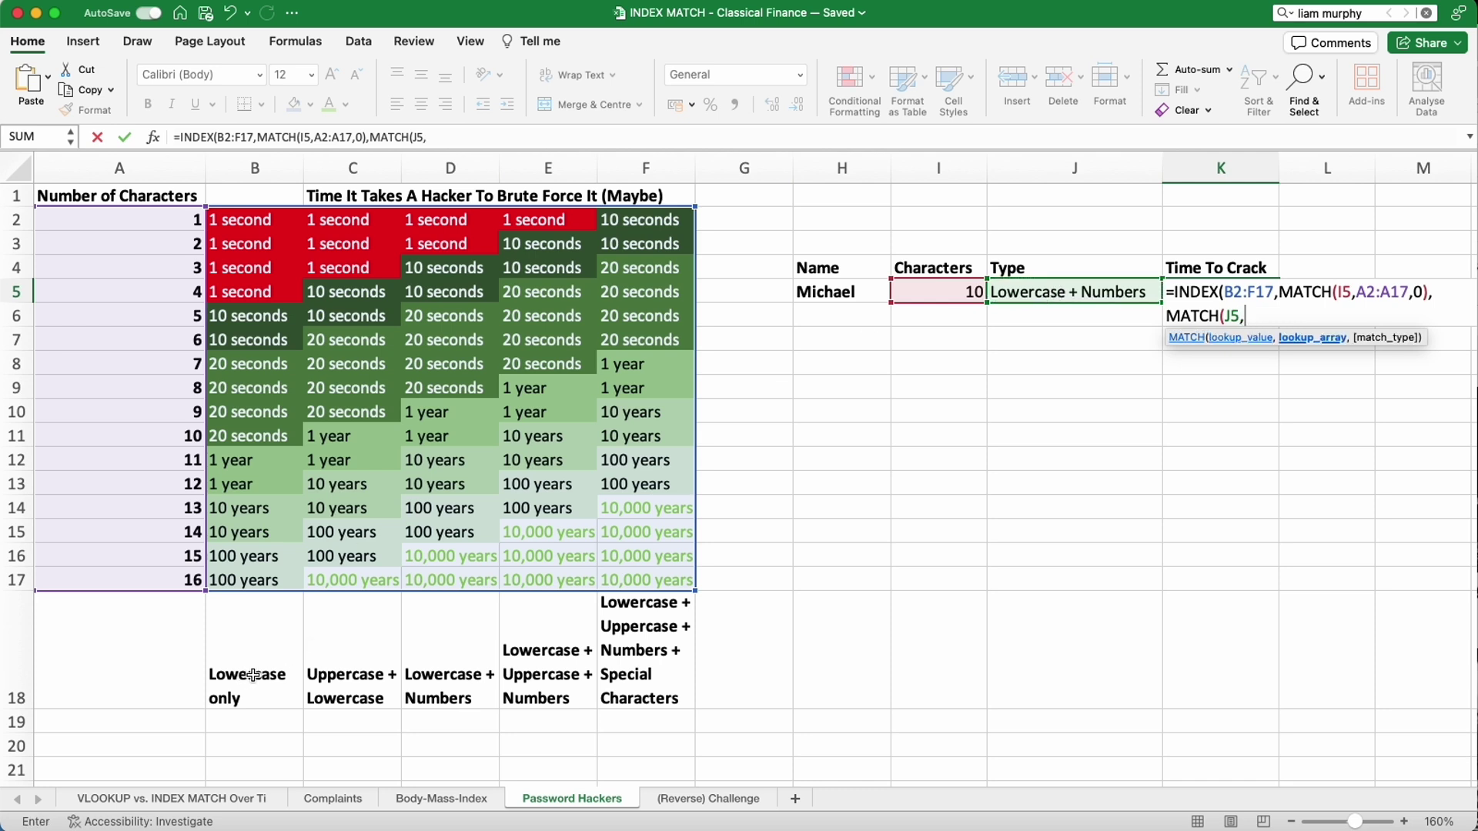
{"action": "left_click_drag", "start_coordinate": [252, 675], "coordinate": [691, 616]}
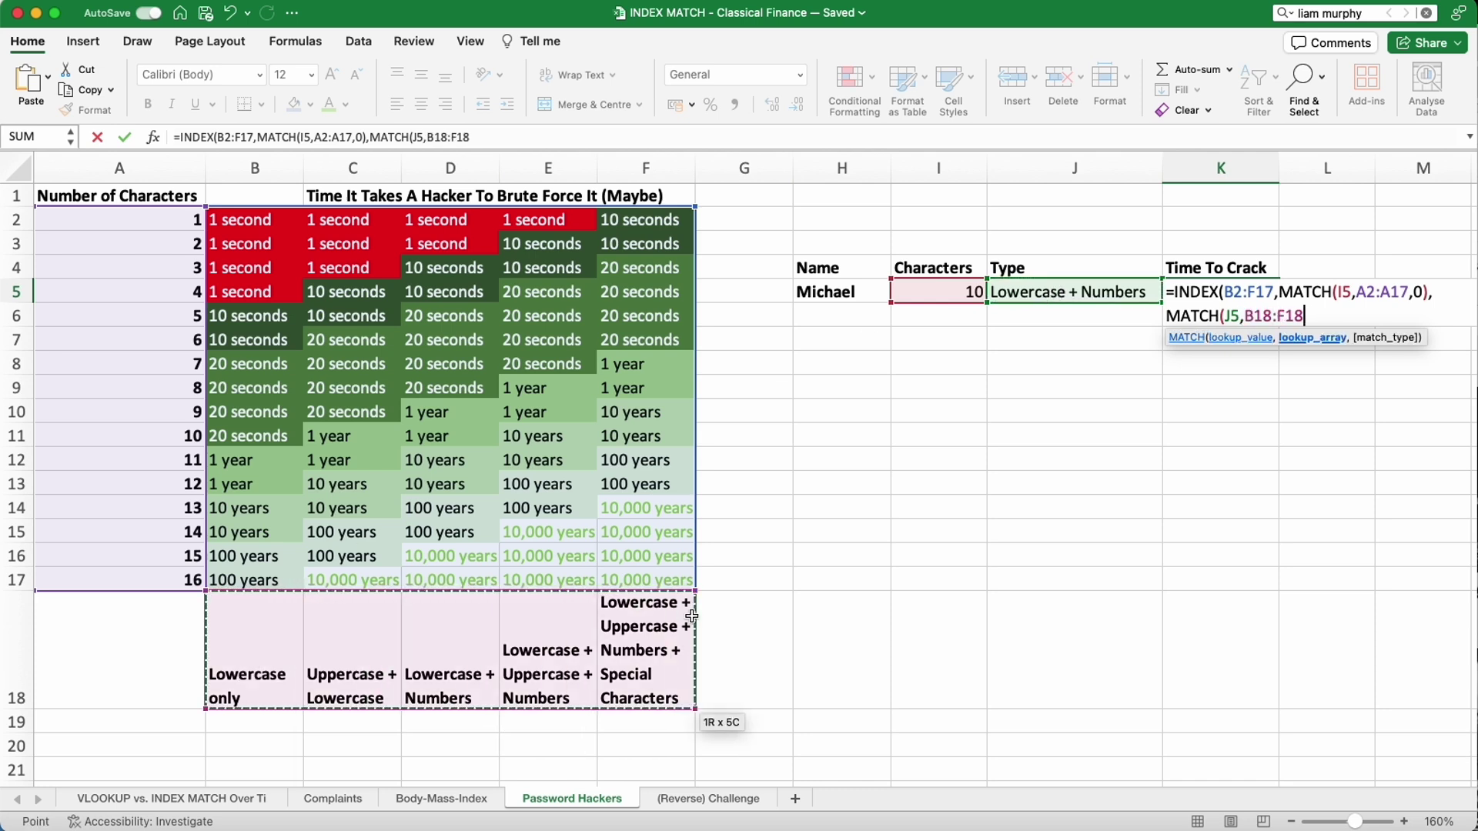
{"action": "type", "text": ",0))"}
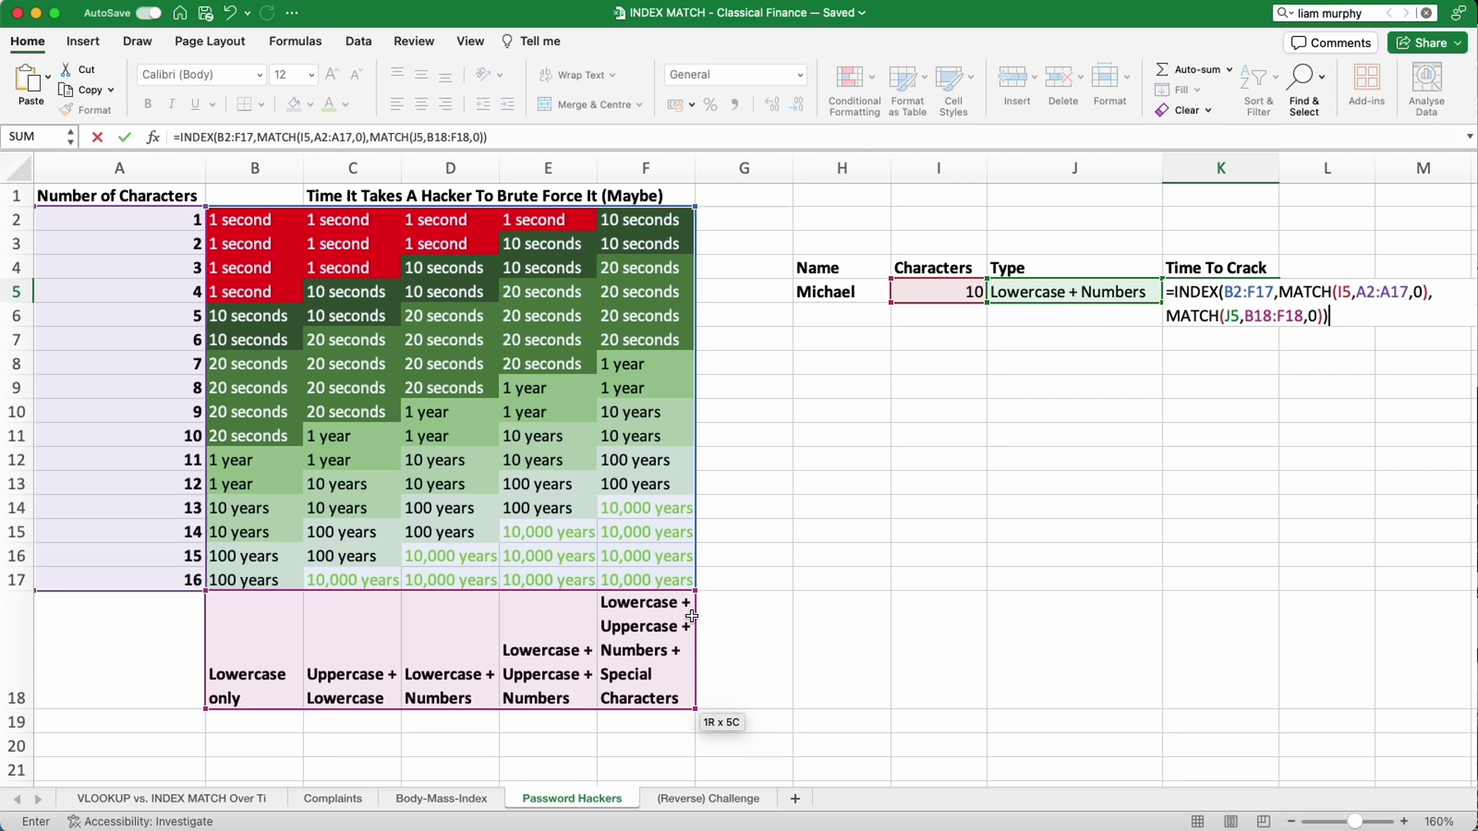
{"action": "key", "text": "Return"}
Add a second password: 15 characters, type 'Lowercase + Uppercase + Numbers + Special Characters' copied from F18.
{"action": "scroll", "coordinate": [793, 547], "scroll_direction": "up", "scroll_amount": 1}
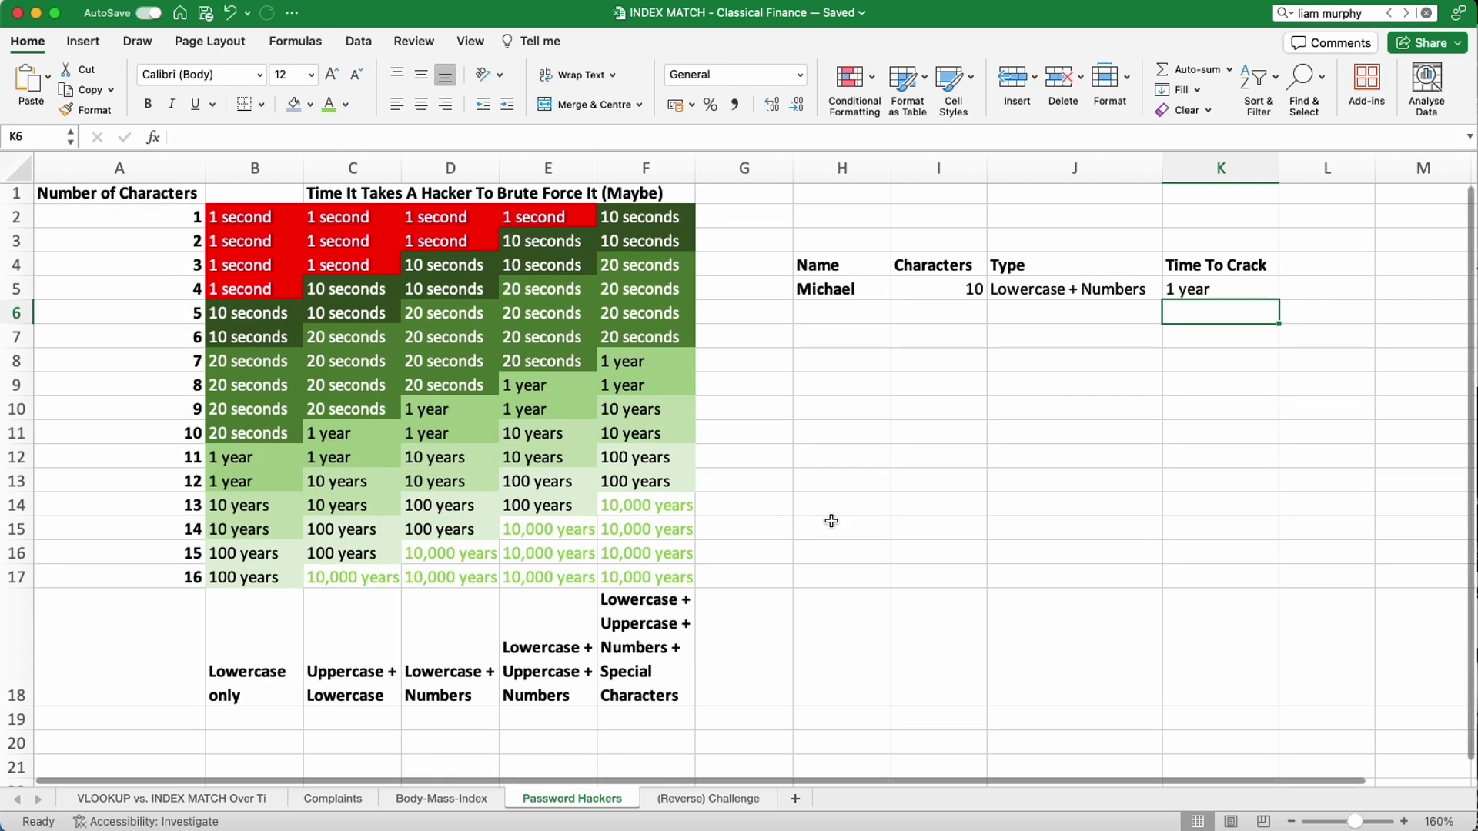
{"action": "left_click", "coordinate": [949, 315]}
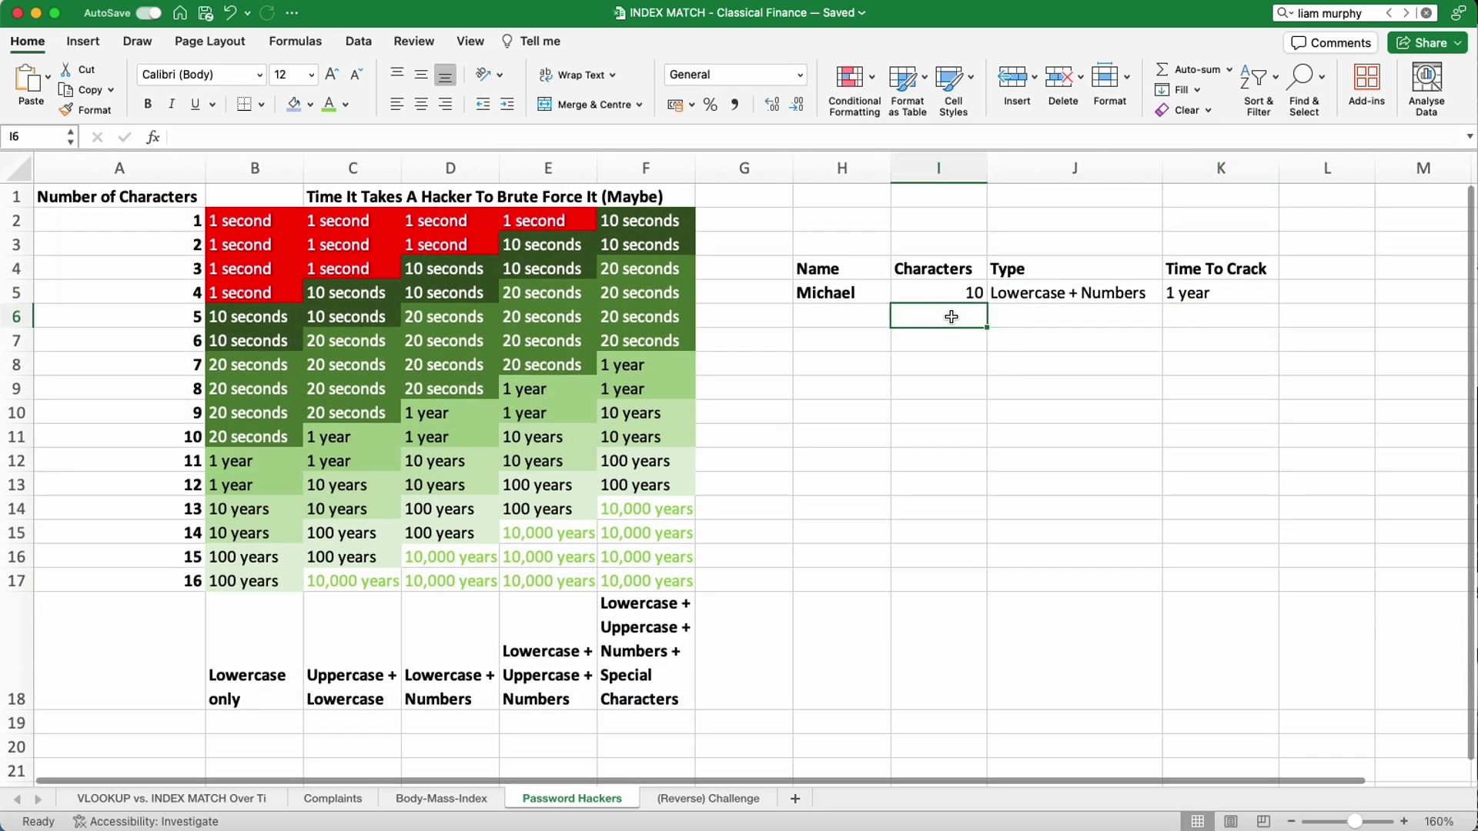
{"action": "type", "text": "15"}
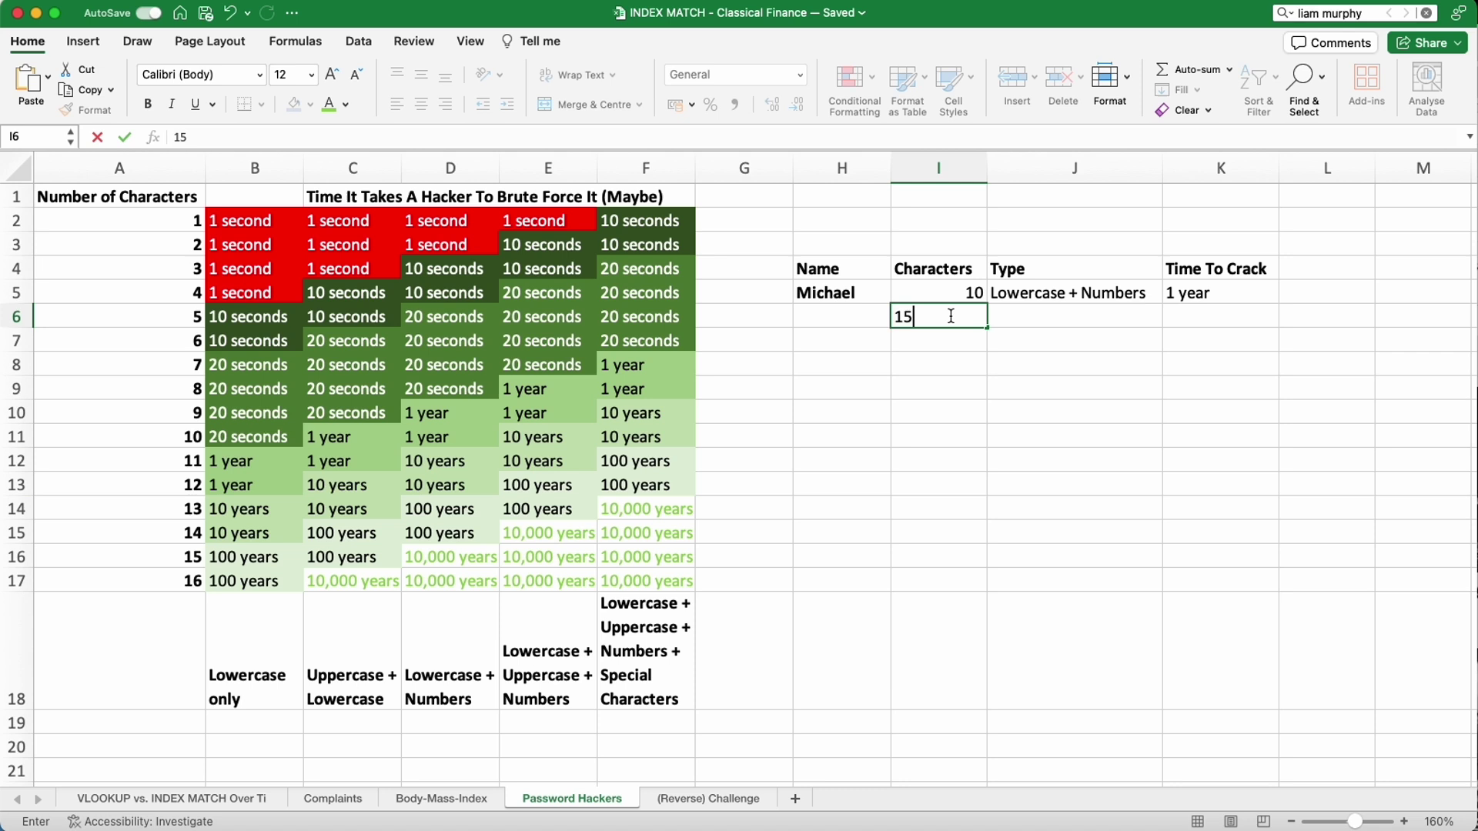
{"action": "left_click", "coordinate": [663, 668]}
{"action": "key", "text": "cmd+c"}
{"action": "left_click", "coordinate": [1070, 320]}
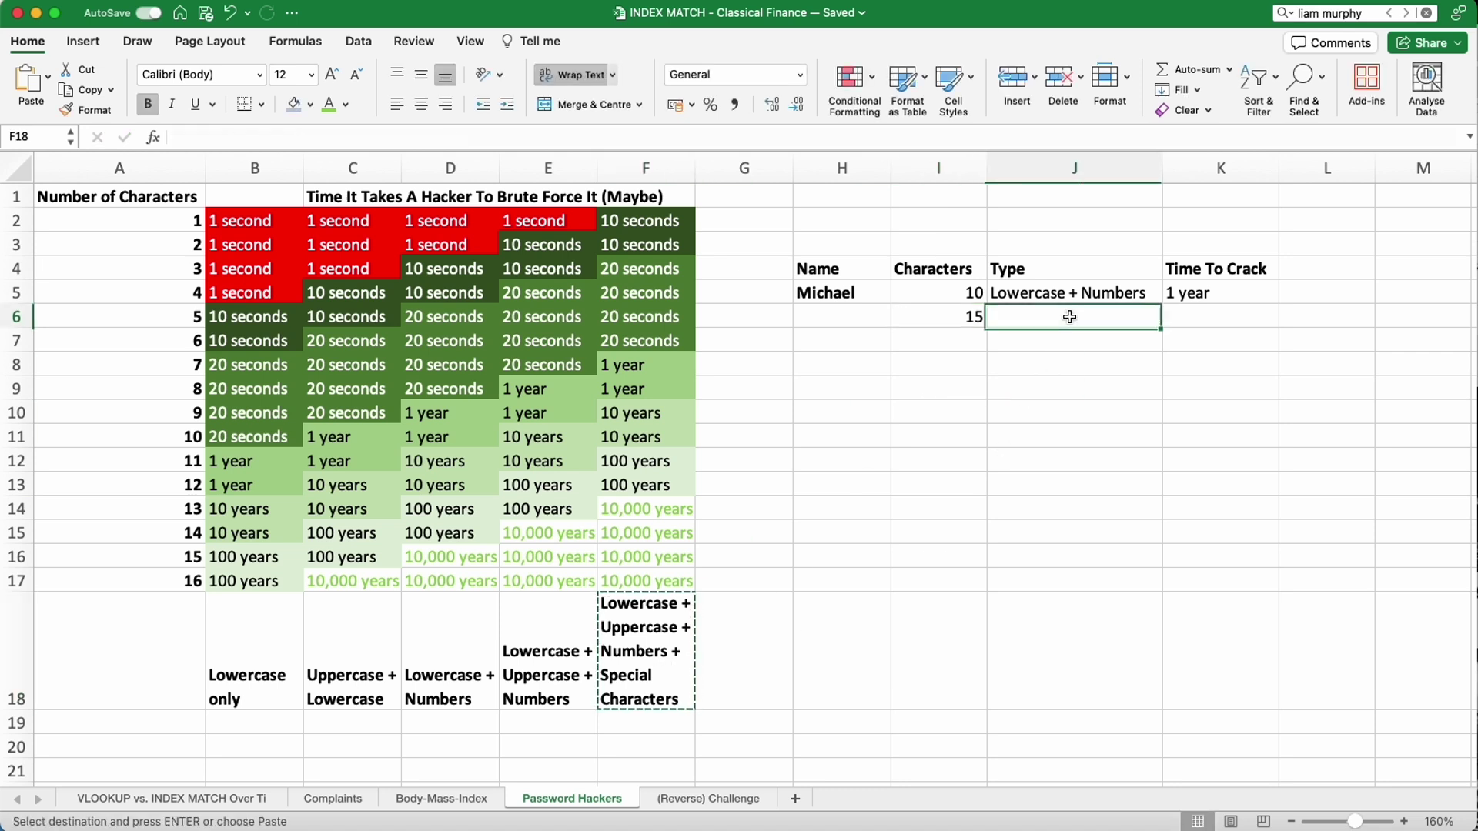
{"action": "key", "text": "super+v"}
Fill K5's crack-time formula into K6, then undo it after it returns #N/A.
{"action": "left_click", "coordinate": [1211, 287]}
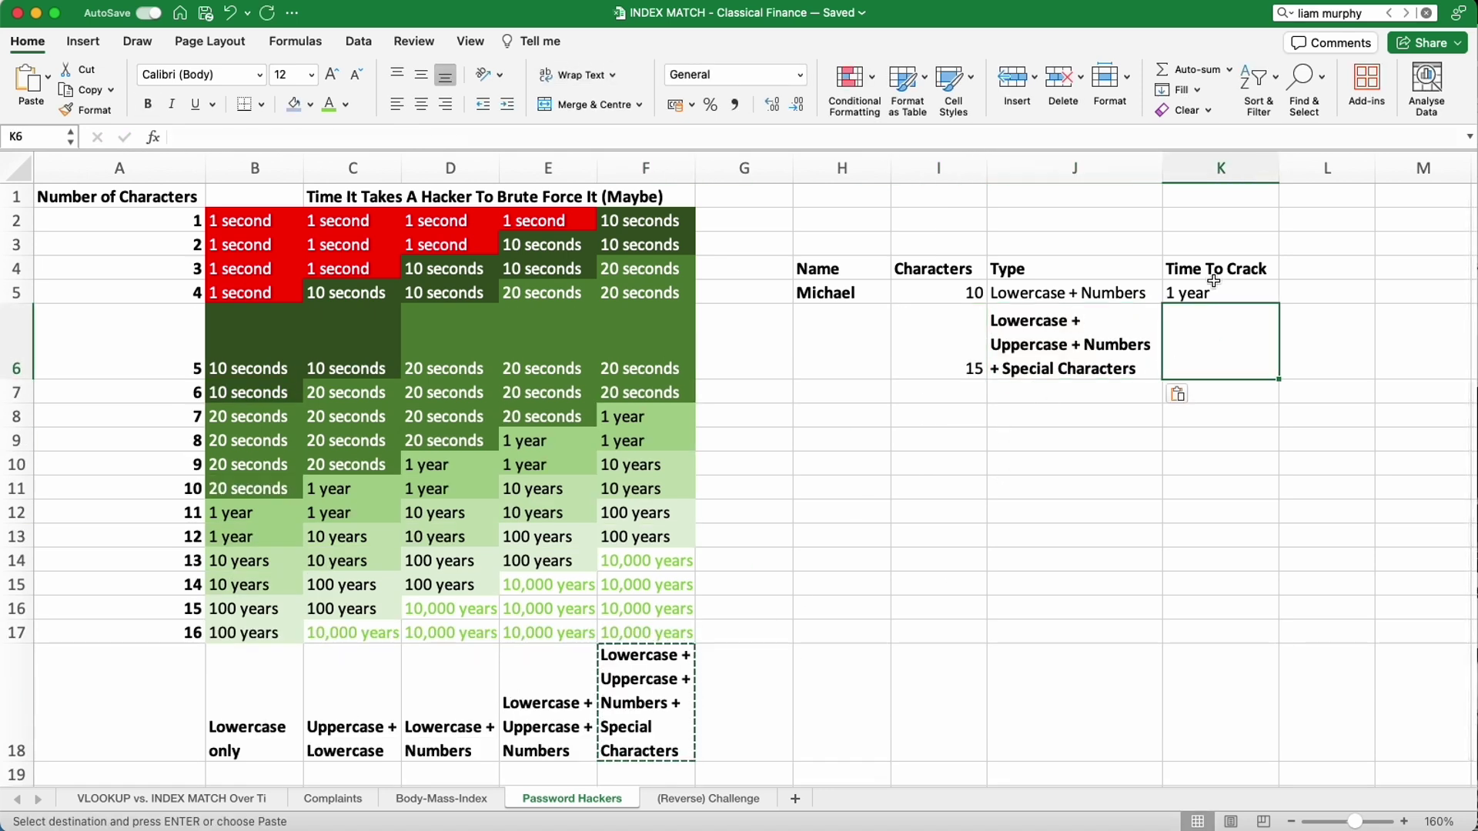
{"action": "left_click_drag", "start_coordinate": [1281, 303], "coordinate": [1270, 361]}
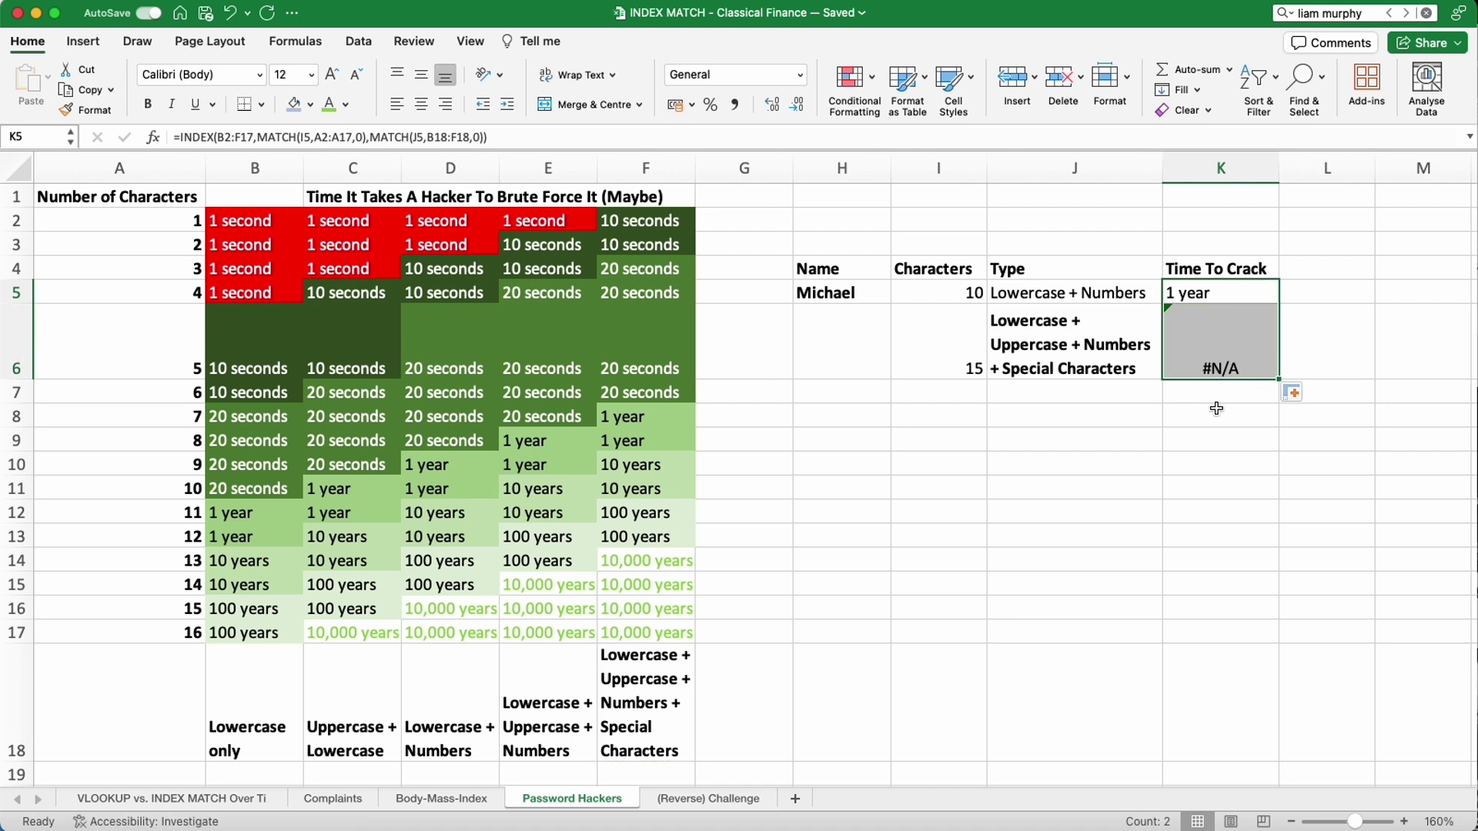
{"action": "key", "text": "super+z"}
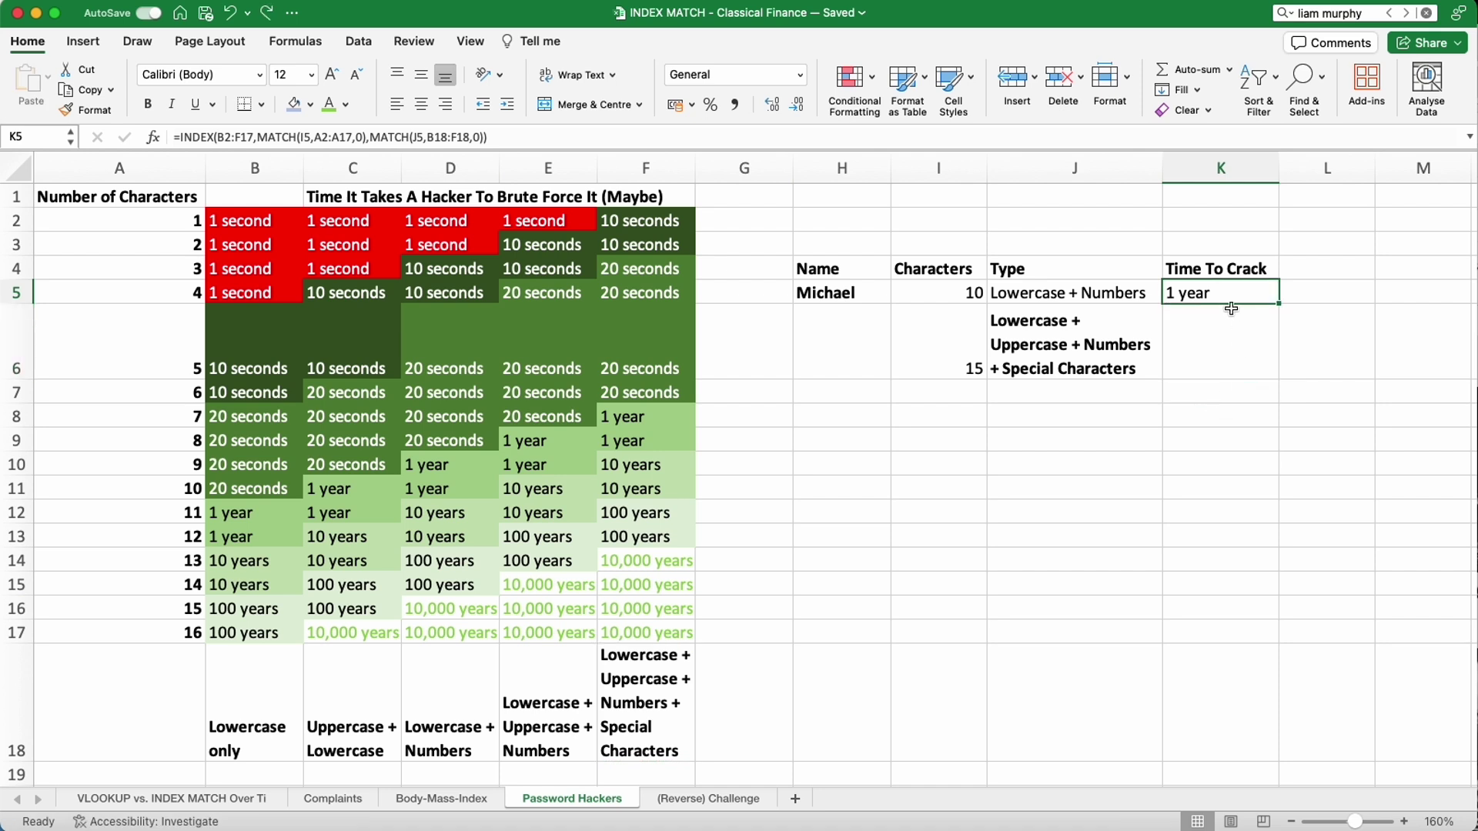
Change K5's ranges to B$2:F$17, A$2:A$17 and B$18:F$18, still returning 1 year.
{"action": "left_click", "coordinate": [322, 141]}
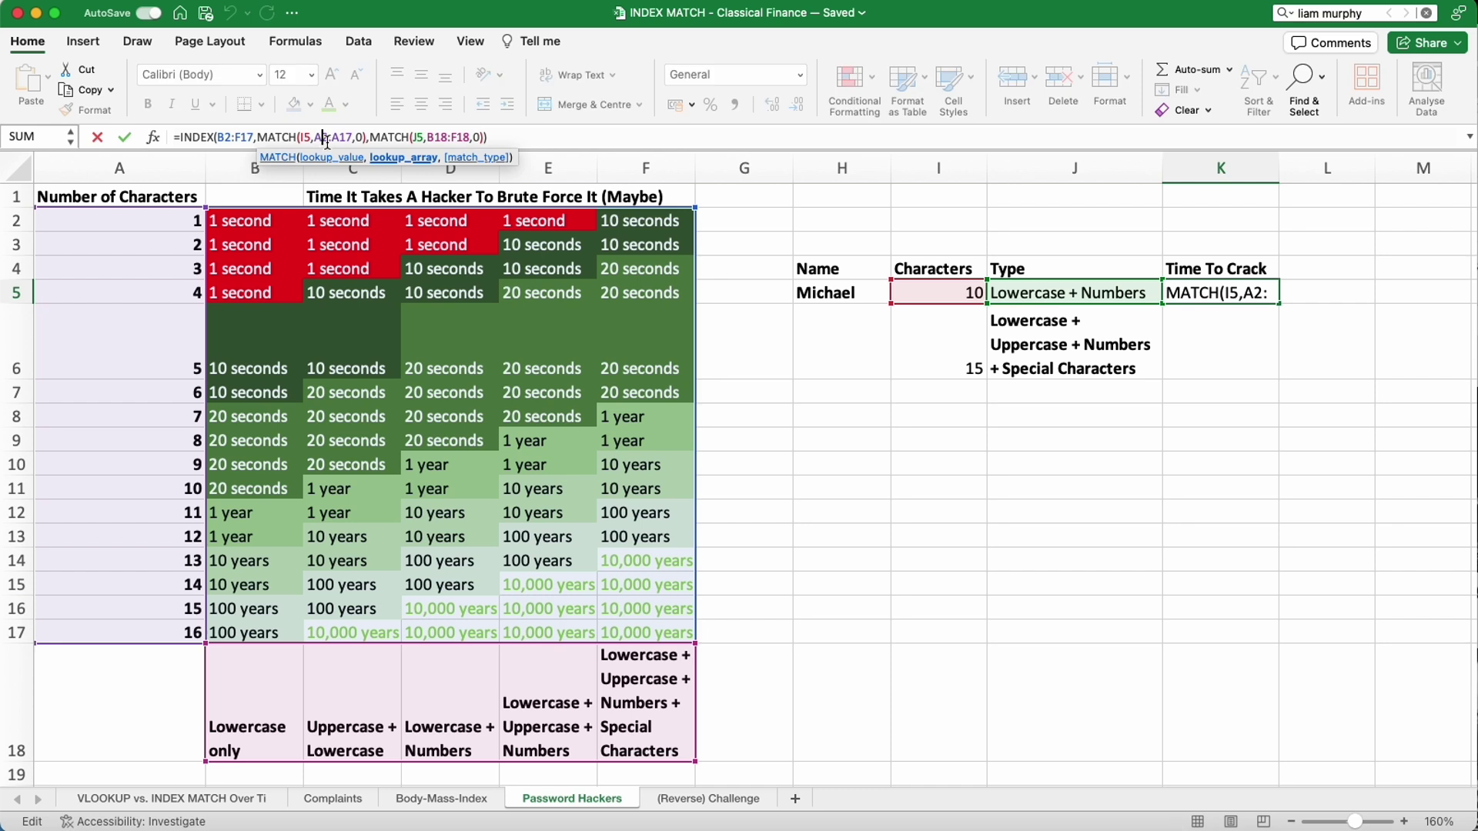
{"action": "type", "text": "$"}
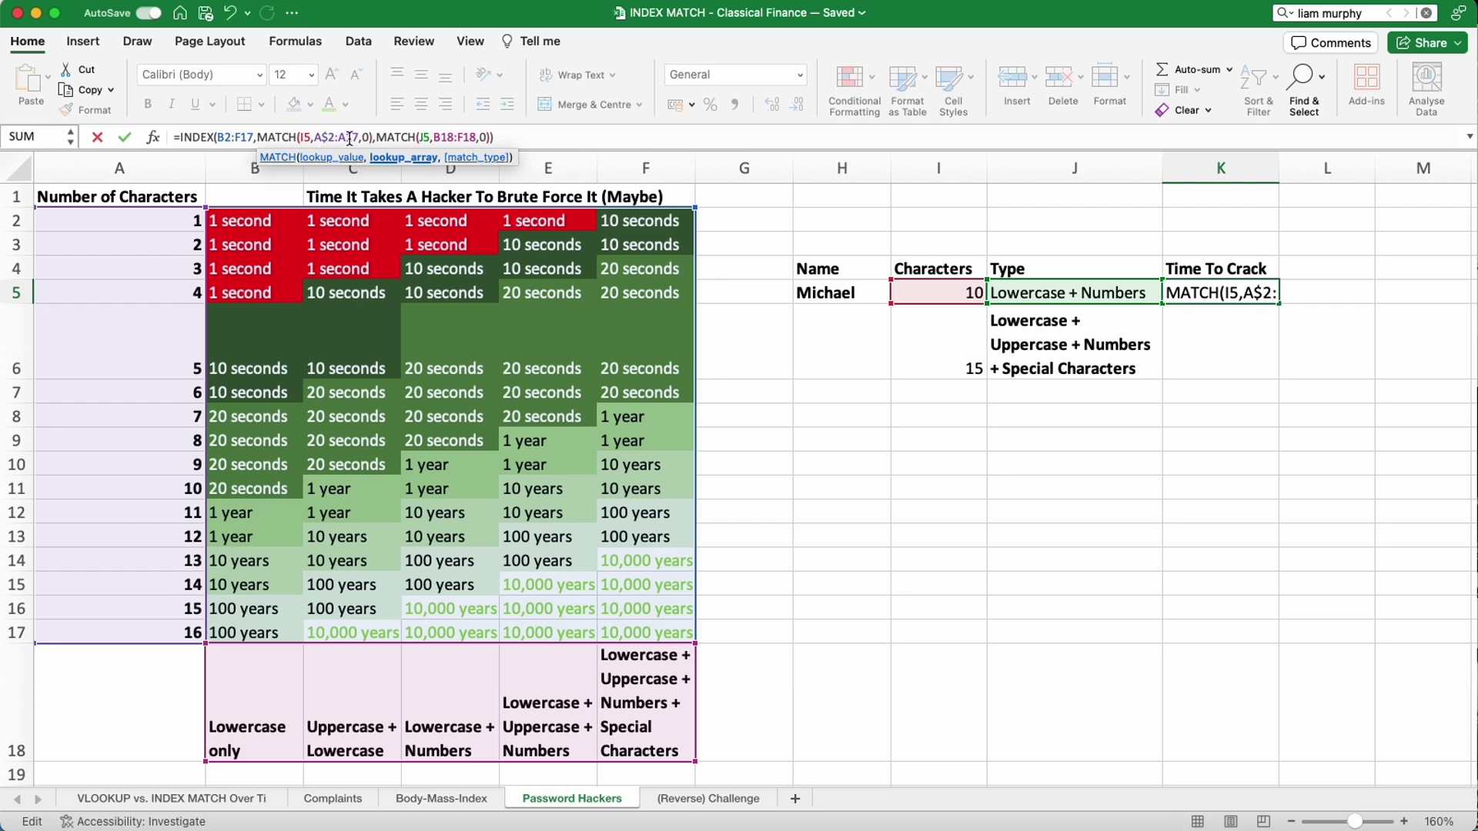
{"action": "left_click", "coordinate": [351, 139]}
{"action": "type", "text": "%"}
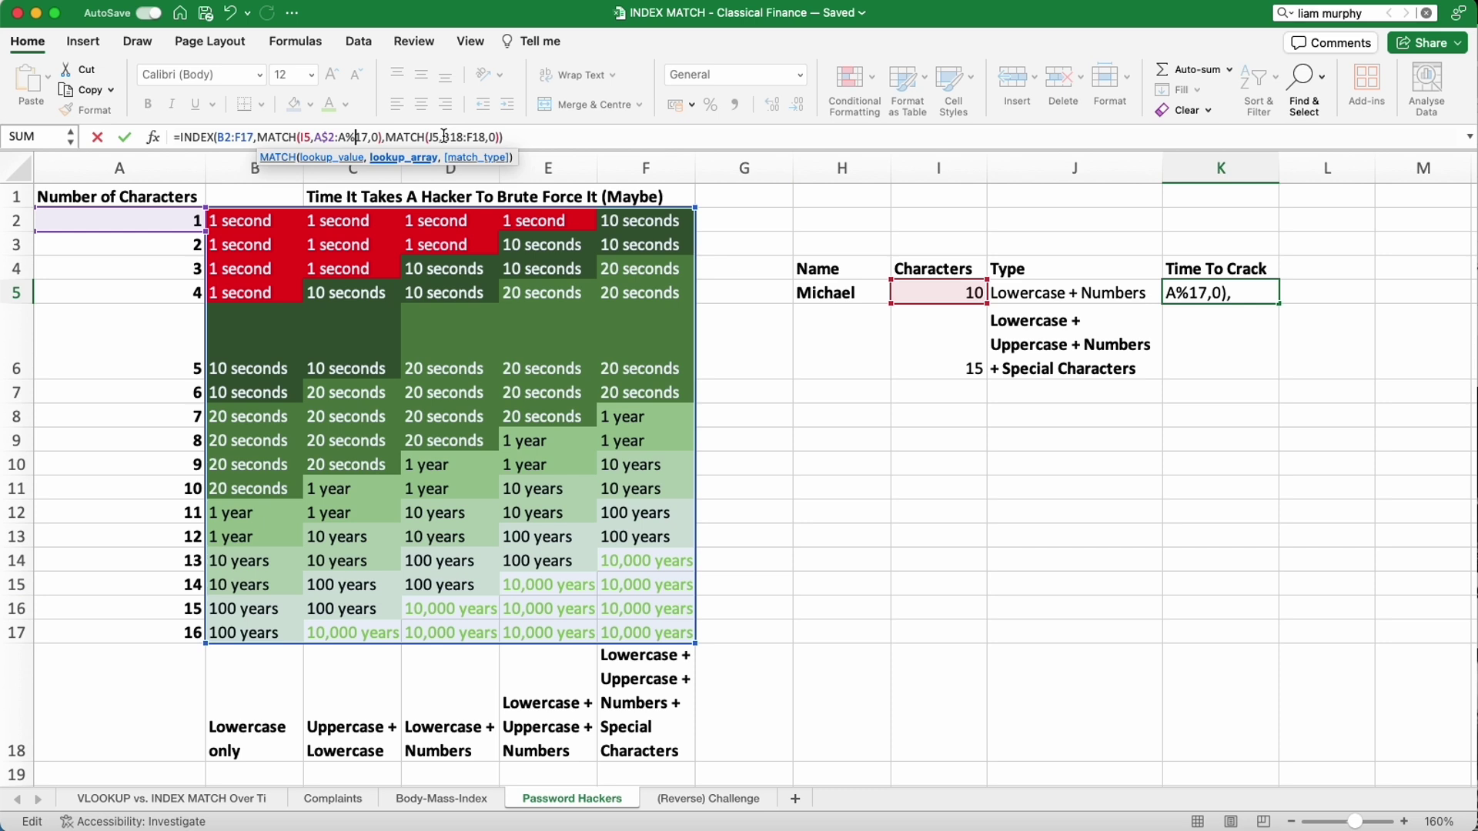
{"action": "key", "text": "BackSpace"}
{"action": "type", "text": "$"}
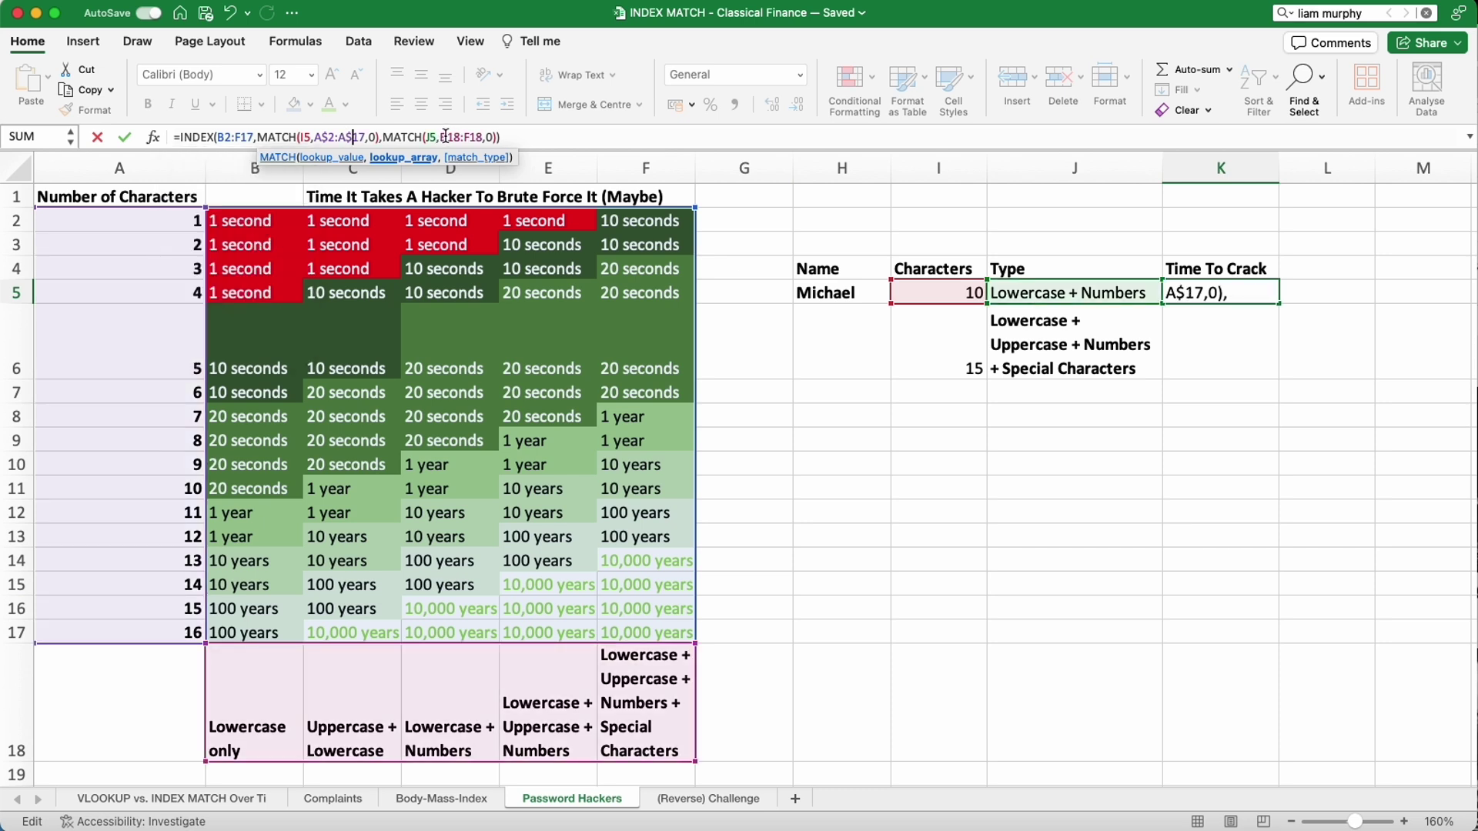
{"action": "left_click", "coordinate": [448, 137]}
{"action": "type", "text": "$"}
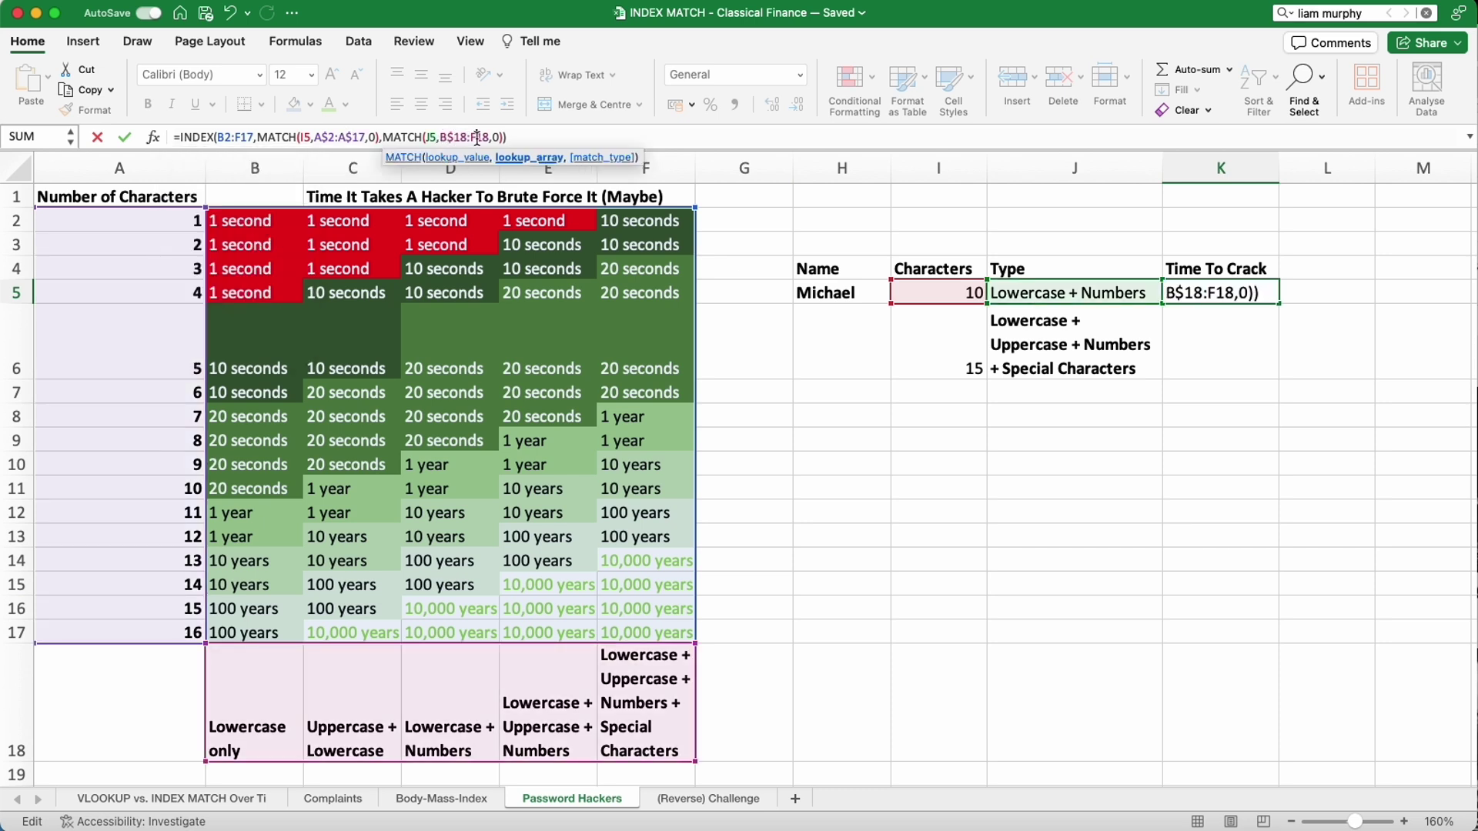
{"action": "left_click", "coordinate": [478, 137]}
{"action": "type", "text": "$"}
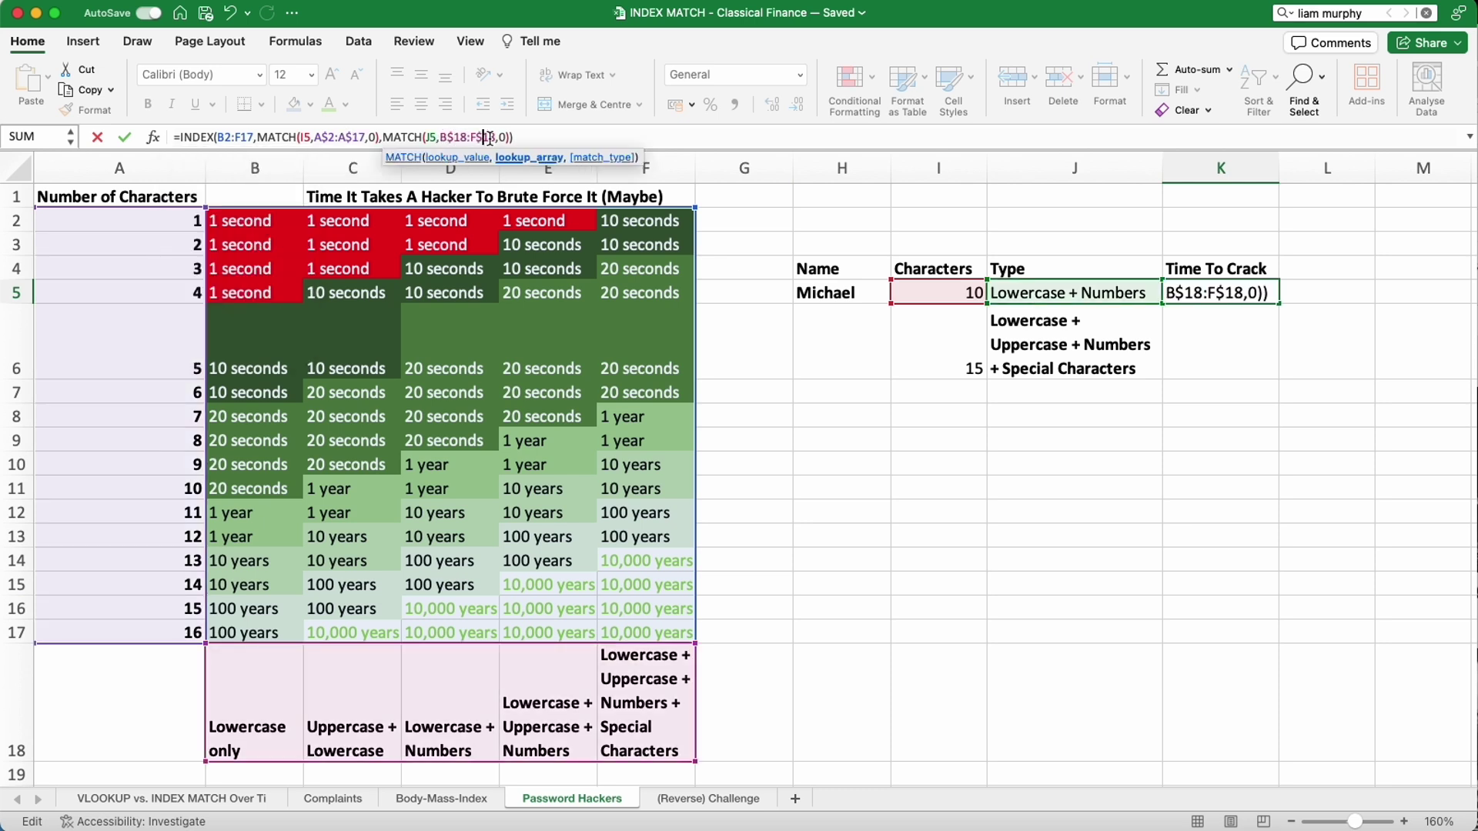
{"action": "left_click", "coordinate": [226, 137]}
{"action": "type", "text": "$"}
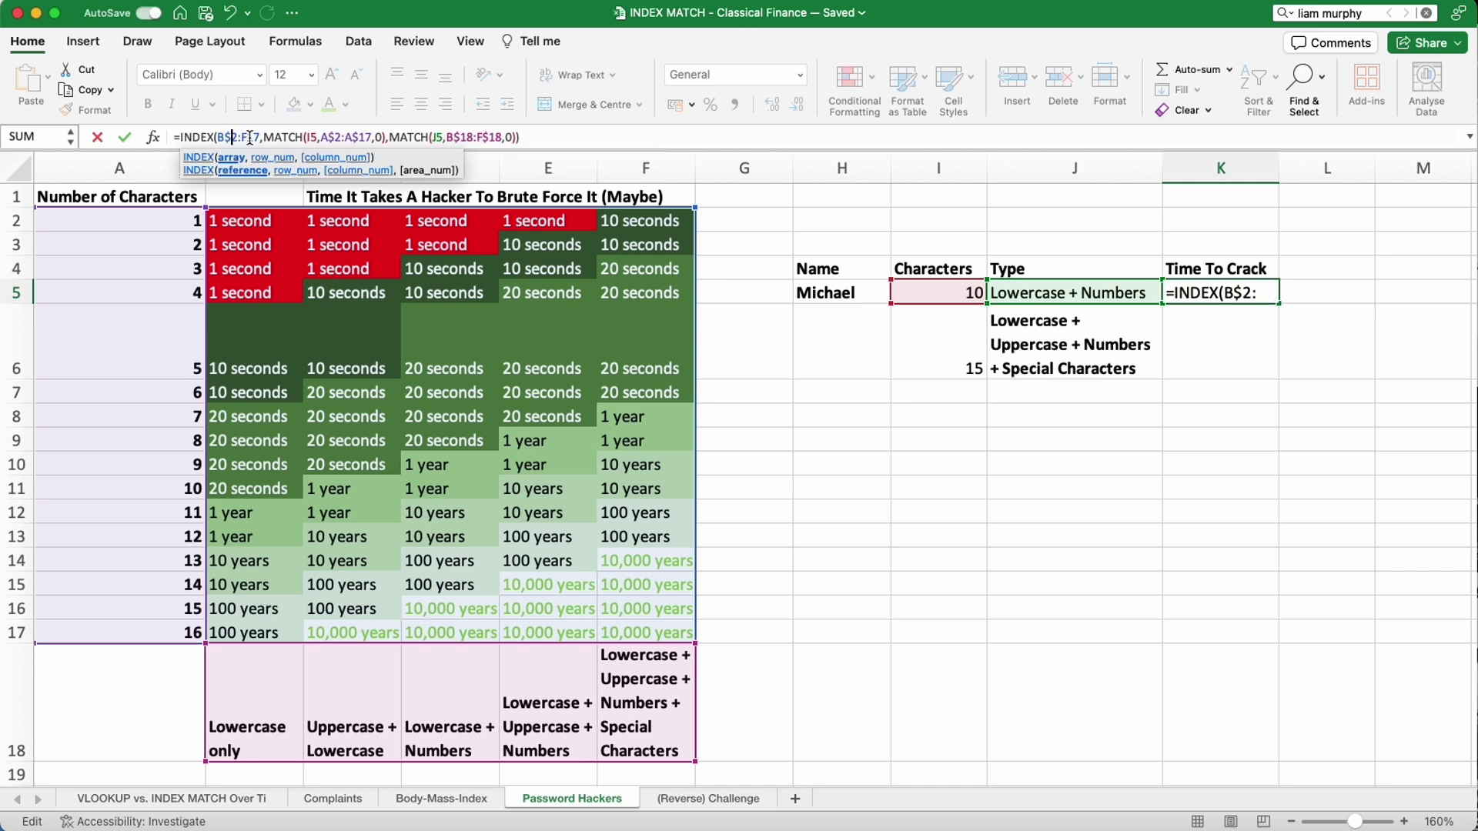
{"action": "left_click", "coordinate": [249, 137]}
{"action": "type", "text": "$"}
{"action": "key", "text": "Return"}
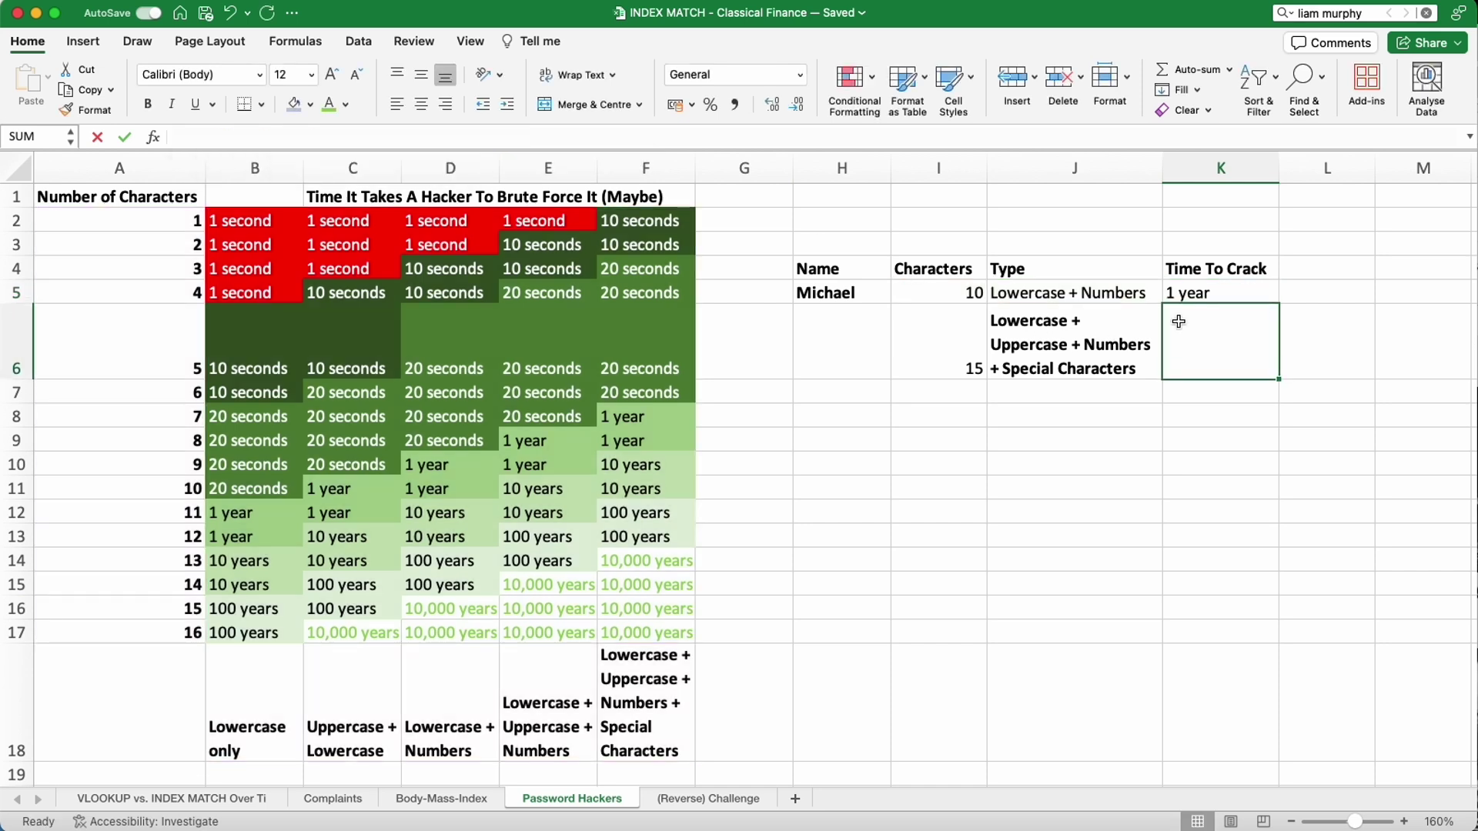
Fill the K5 crack-time formula down into K6, giving 10,000 years.
{"action": "left_click", "coordinate": [1206, 297]}
{"action": "left_click_drag", "start_coordinate": [1278, 304], "coordinate": [1270, 347]}
{"action": "left_click", "coordinate": [1008, 395]}
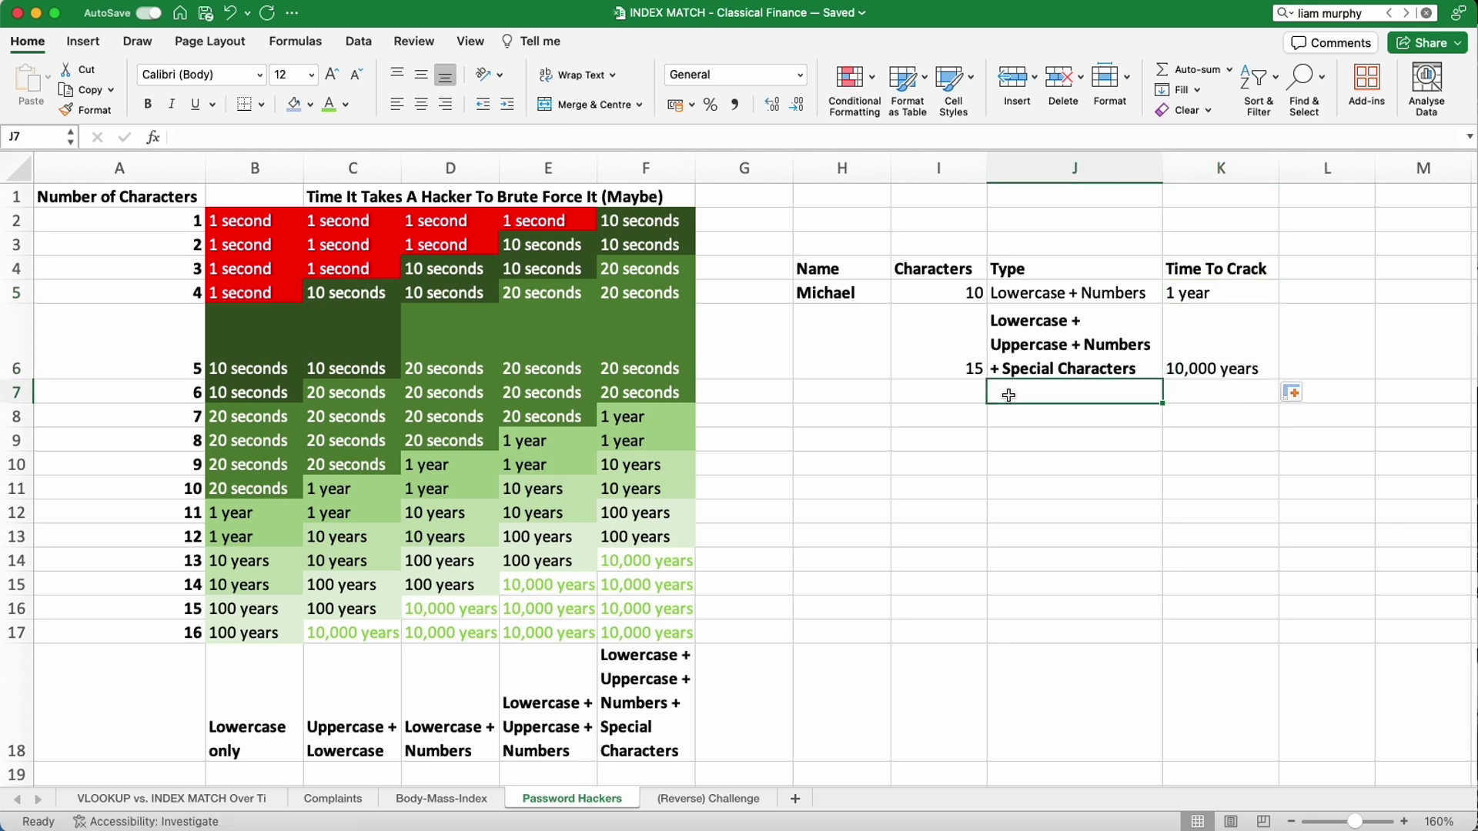
{"action": "scroll", "coordinate": [1001, 397], "scroll_direction": "down", "scroll_amount": 1}
{"action": "scroll", "coordinate": [1001, 396], "scroll_direction": "up", "scroll_amount": 1}
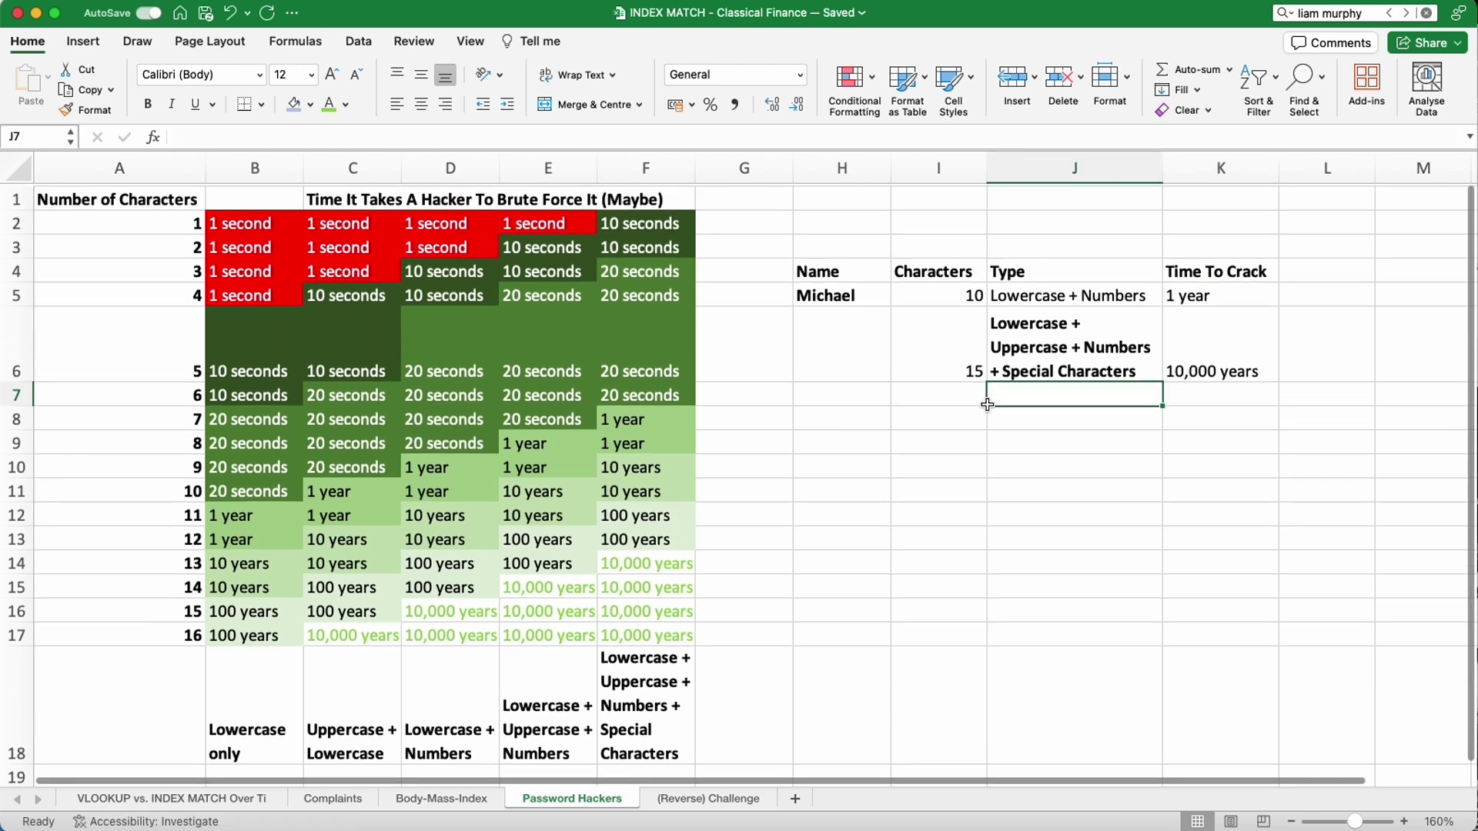
{"action": "left_click", "coordinate": [177, 535]}
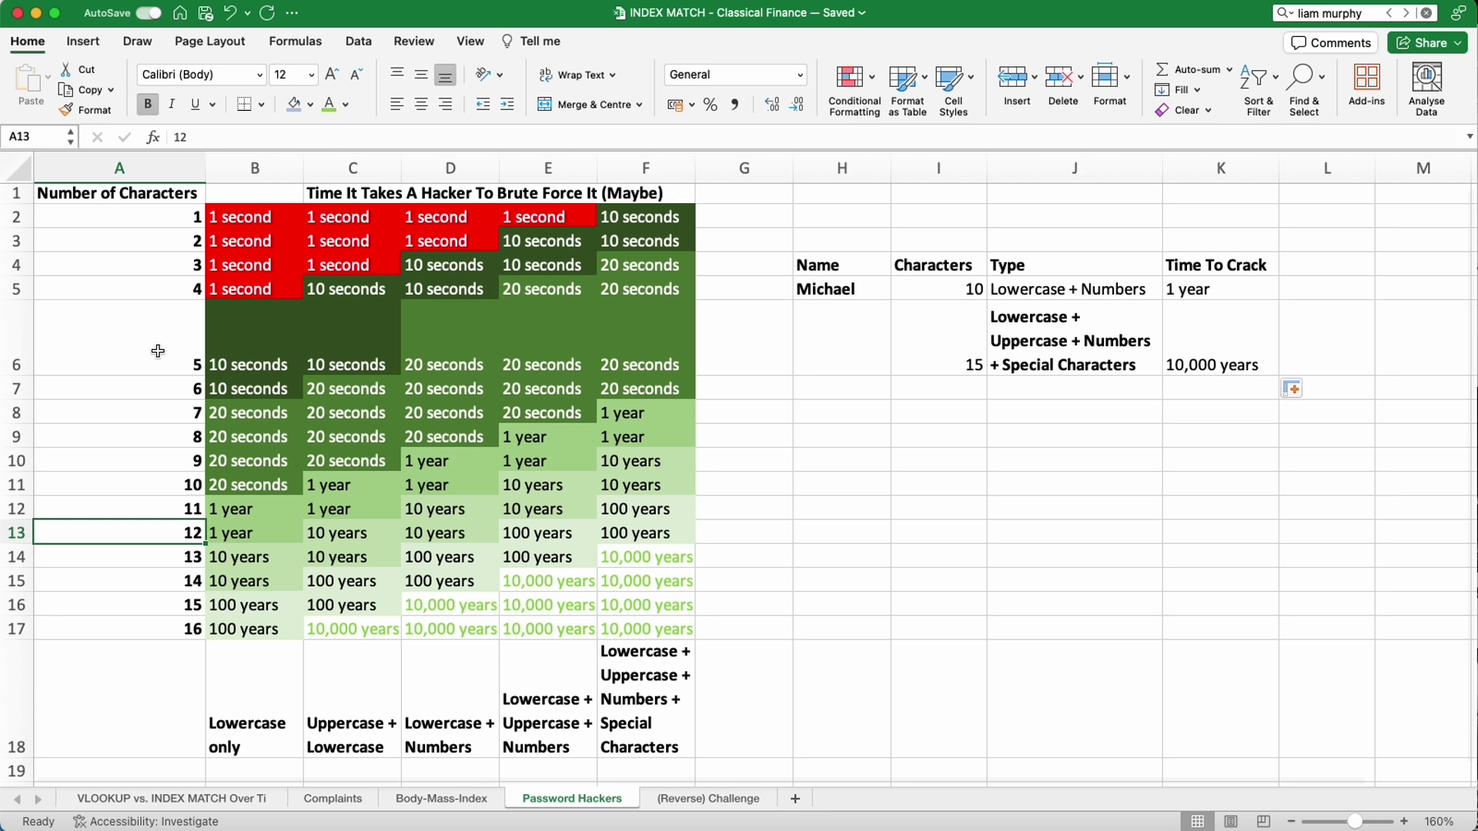
Copy the count 3 into row 7 and 'Lowercase only' into J7.
{"action": "left_click", "coordinate": [170, 257]}
{"action": "key", "text": "cmd+c"}
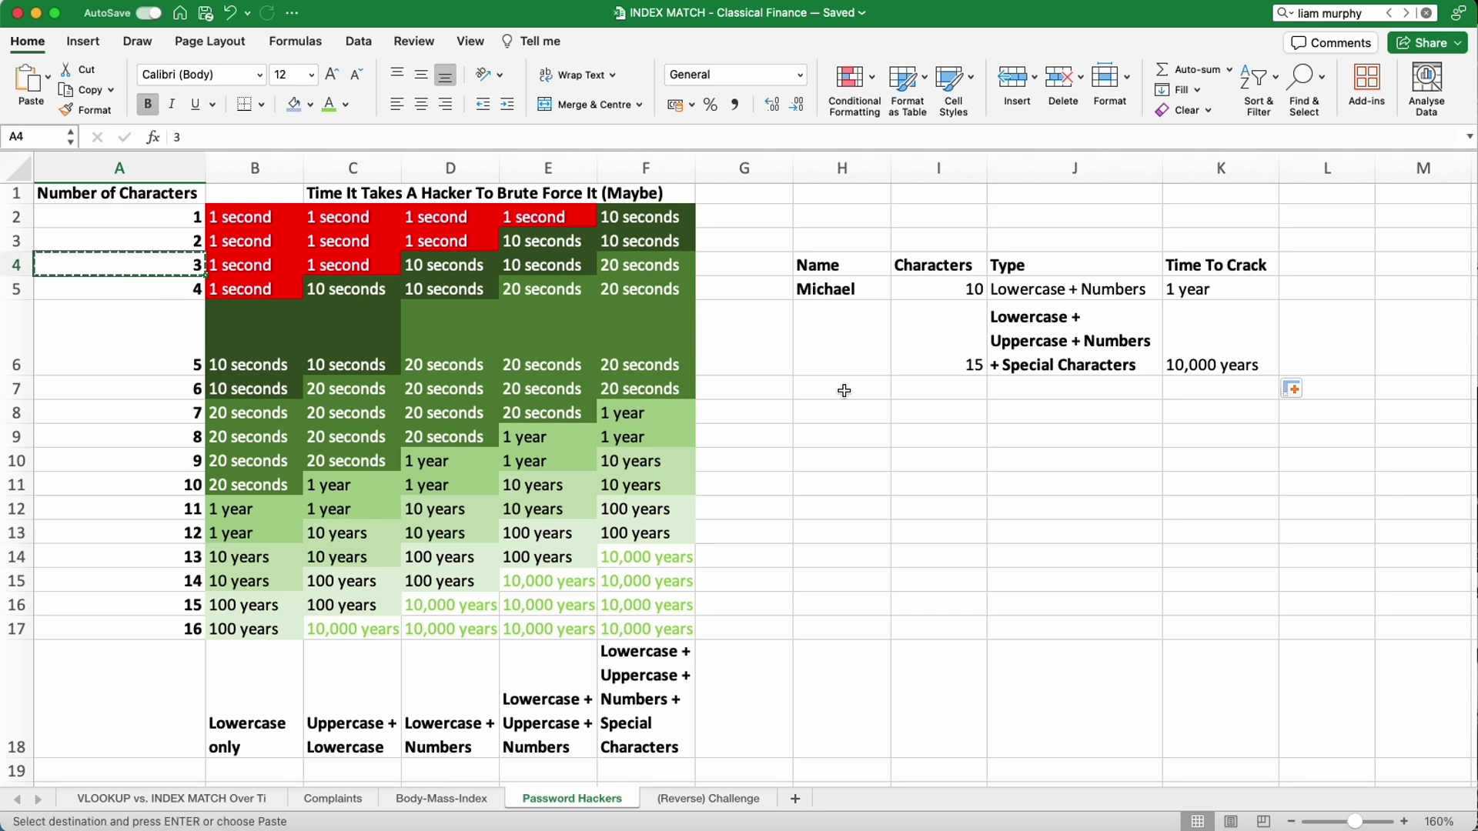
{"action": "left_click", "coordinate": [842, 390]}
{"action": "key", "text": "cmd+v"}
{"action": "left_click", "coordinate": [472, 711]}
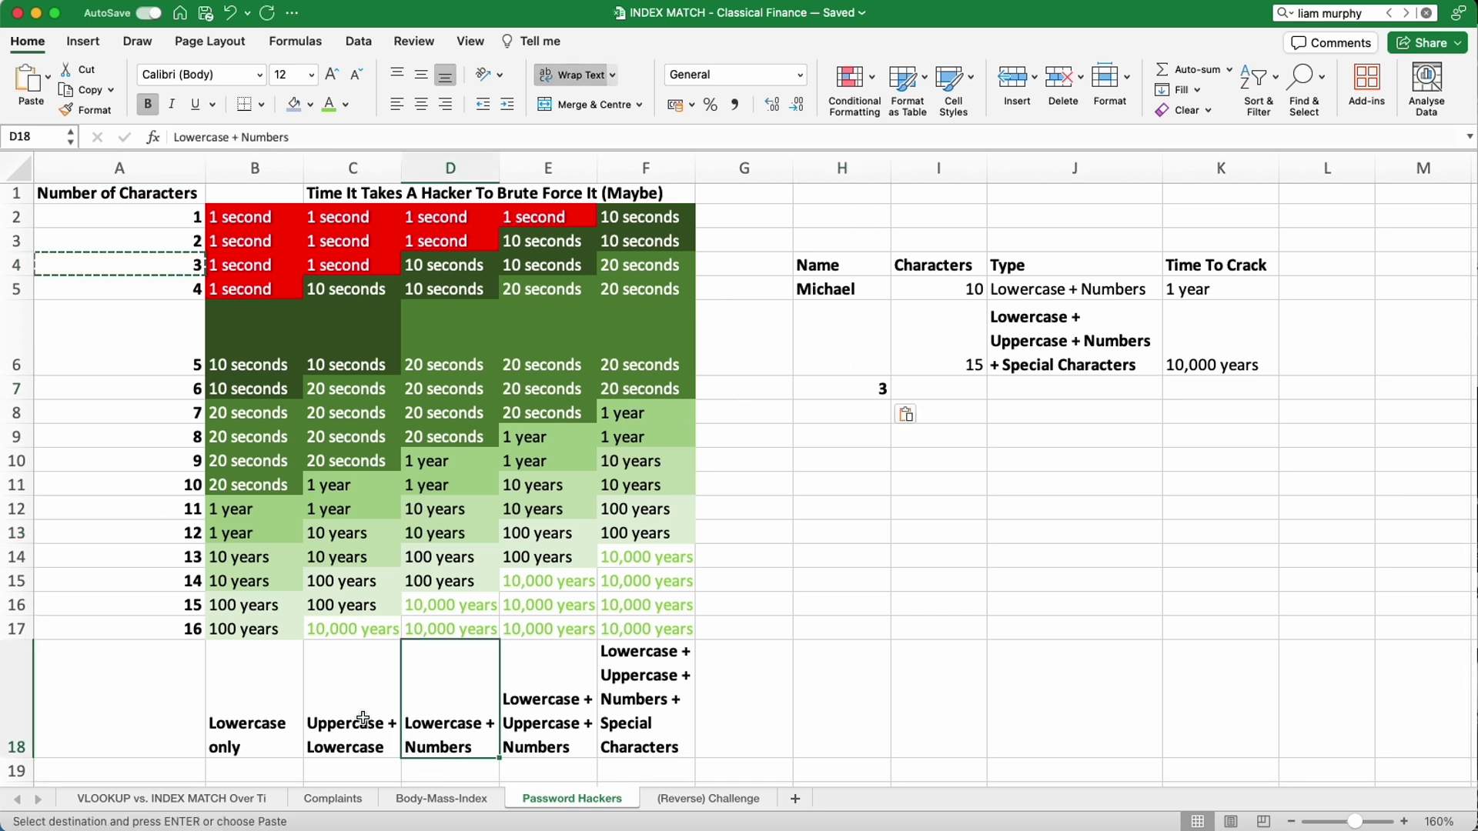
{"action": "left_click", "coordinate": [298, 721]}
{"action": "key", "text": "cmd+c"}
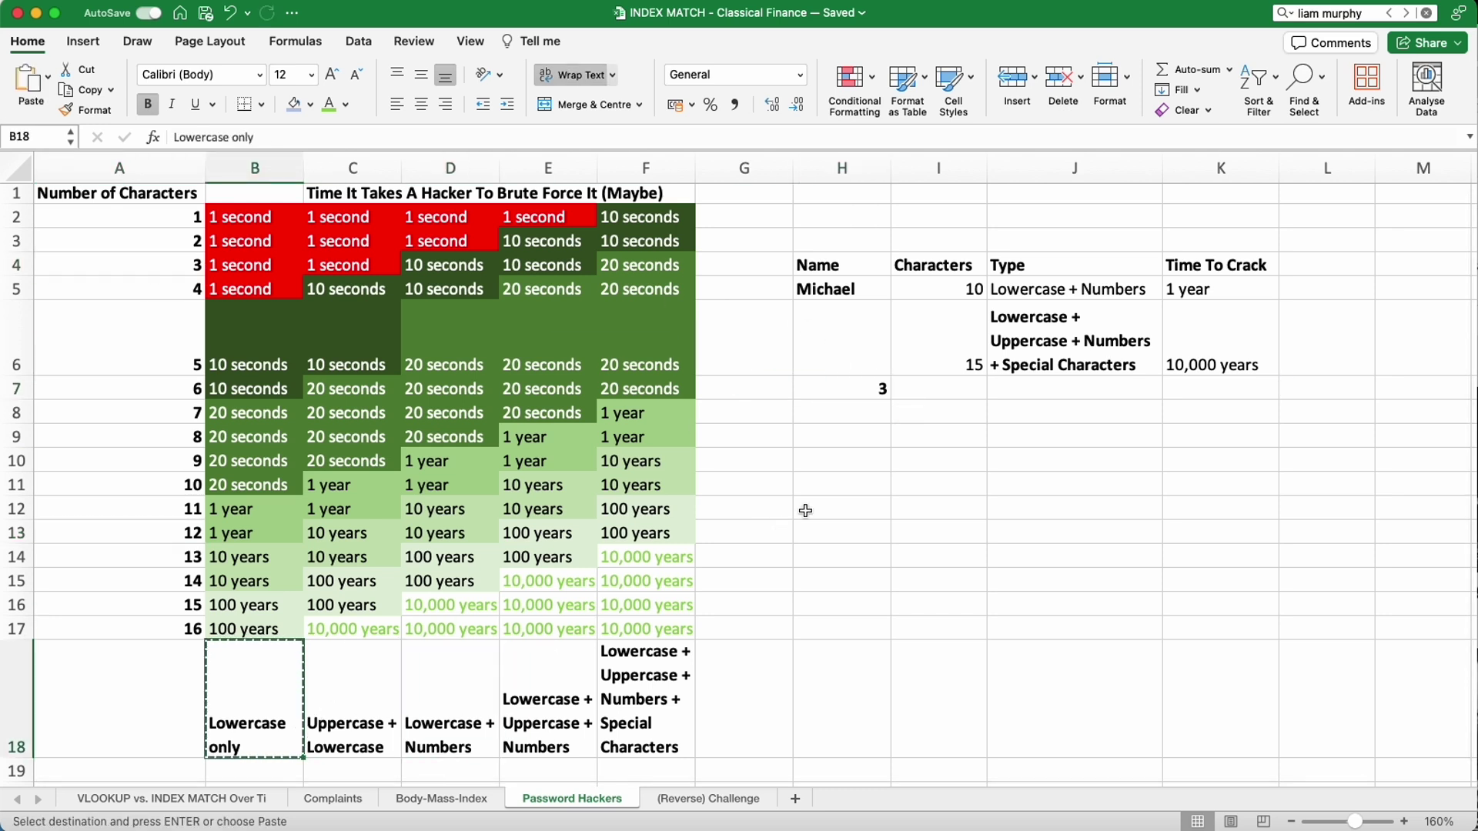
{"action": "left_click", "coordinate": [1026, 385]}
{"action": "key", "text": "cmd+v"}
Move the misplaced 3 from H7 into the Characters cell I7.
{"action": "left_click", "coordinate": [865, 394]}
{"action": "key", "text": "cmd+c"}
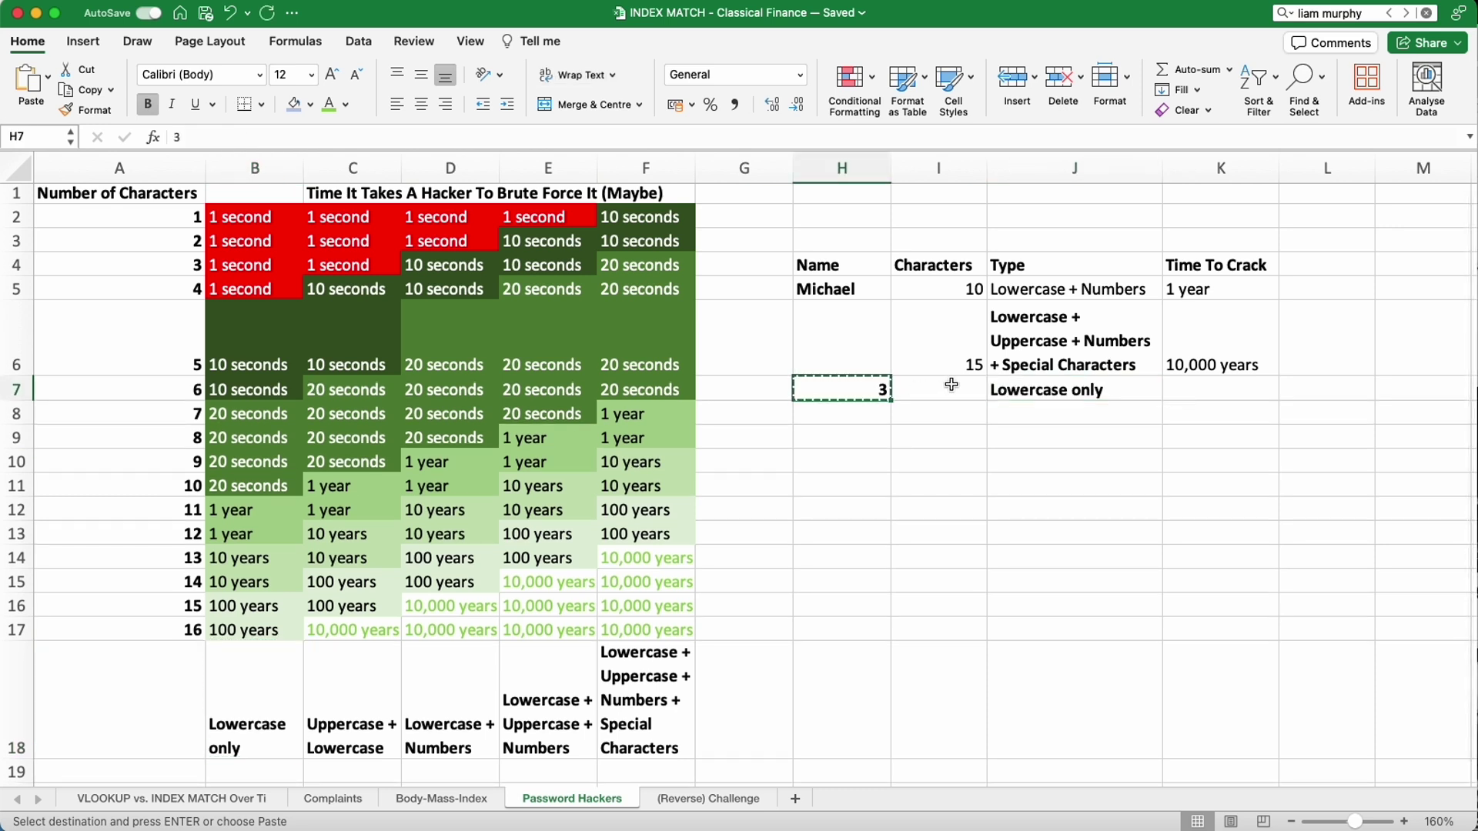
{"action": "left_click", "coordinate": [950, 390]}
{"action": "key", "text": "cmd+v"}
{"action": "left_click", "coordinate": [876, 390]}
{"action": "key", "text": "Escape"}
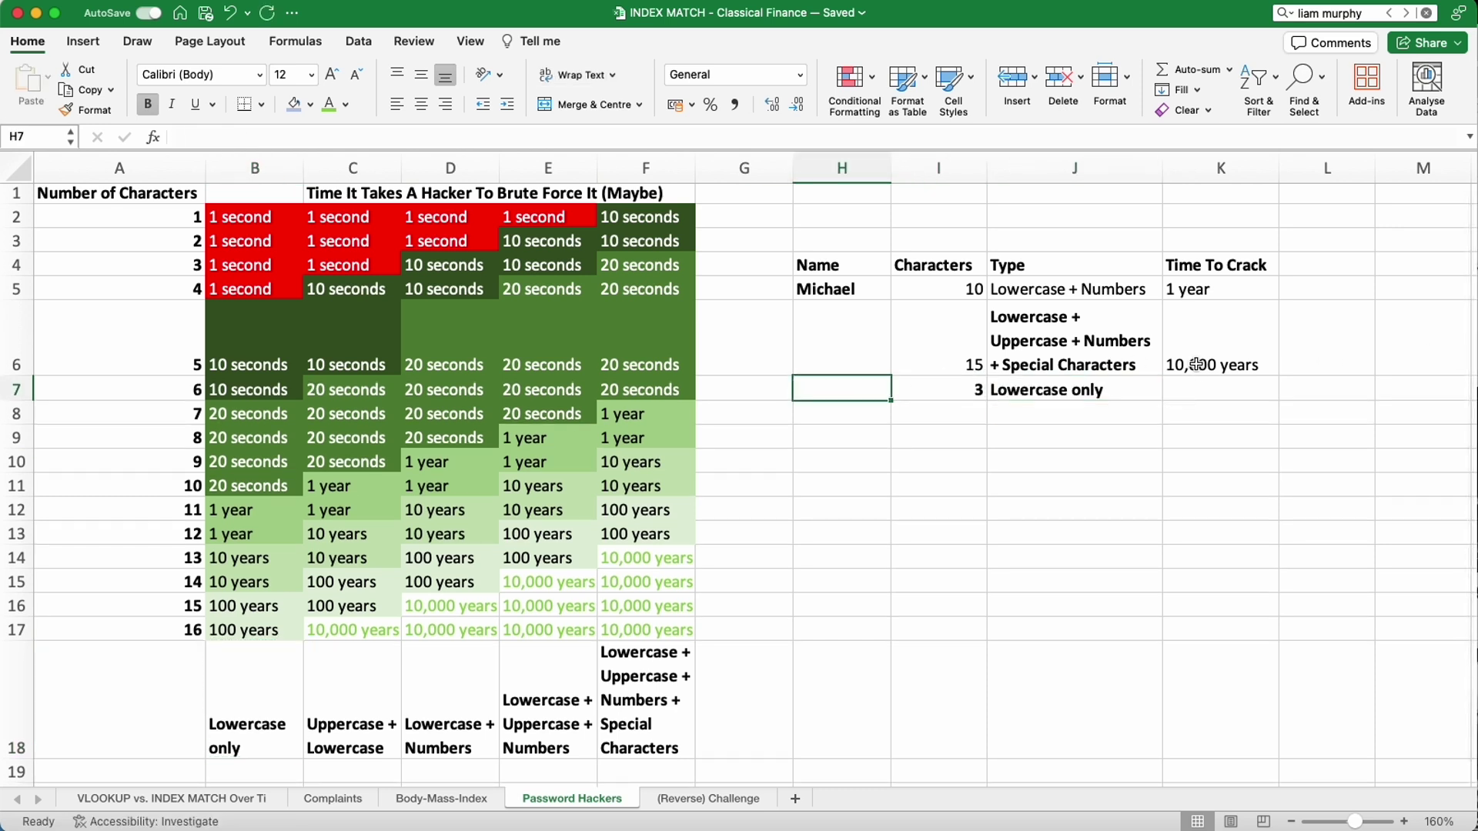
Fill the crack-time formula from K6 down to K7, returning 1 second.
{"action": "left_click", "coordinate": [1261, 368]}
{"action": "left_click_drag", "start_coordinate": [1277, 386], "coordinate": [1278, 399]}
{"action": "left_click", "coordinate": [1318, 434]}
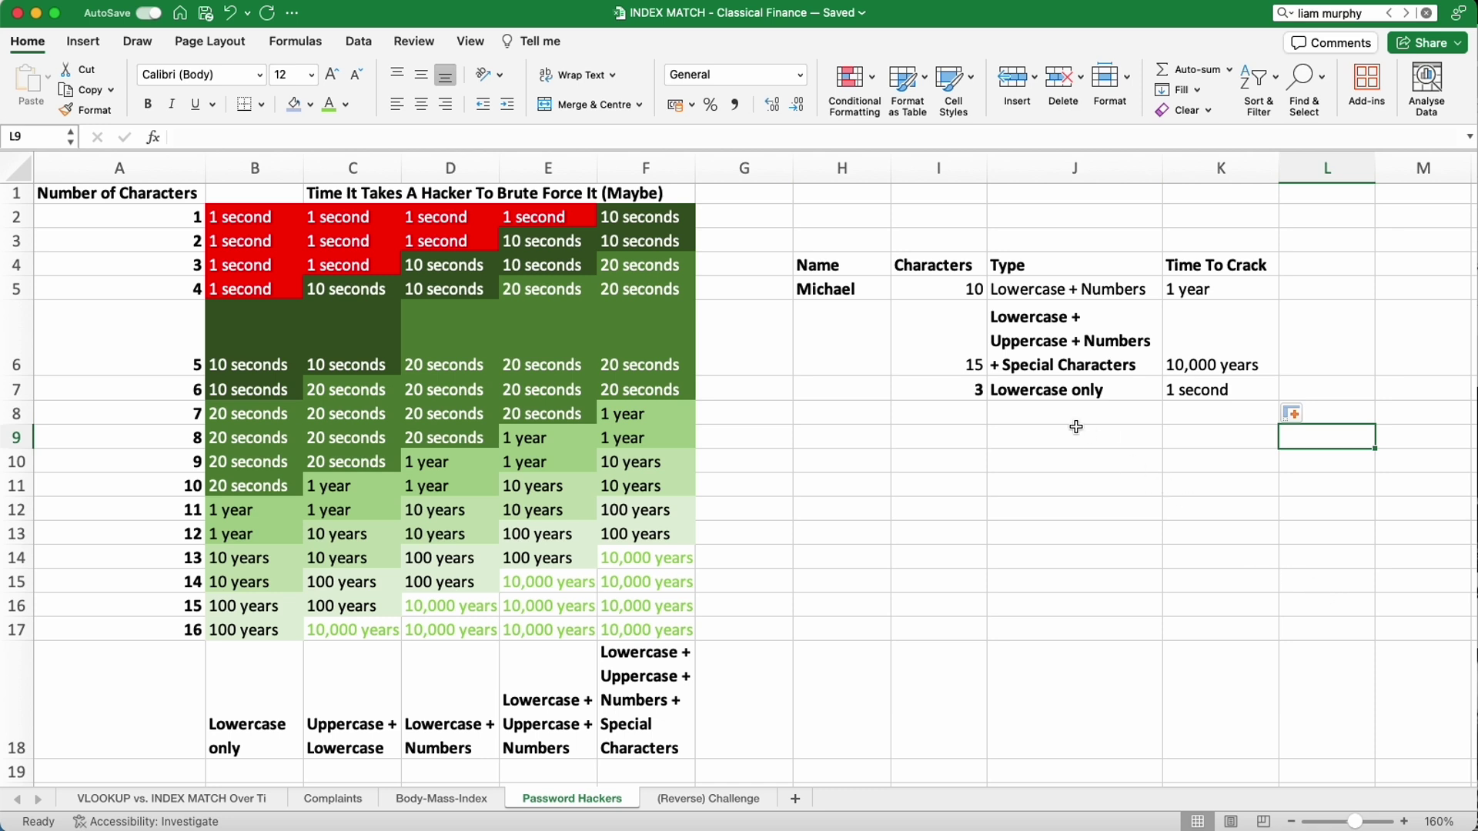
Remove bold from the new counts and types in I6:J7.
{"action": "left_click_drag", "start_coordinate": [959, 339], "coordinate": [1025, 382]}
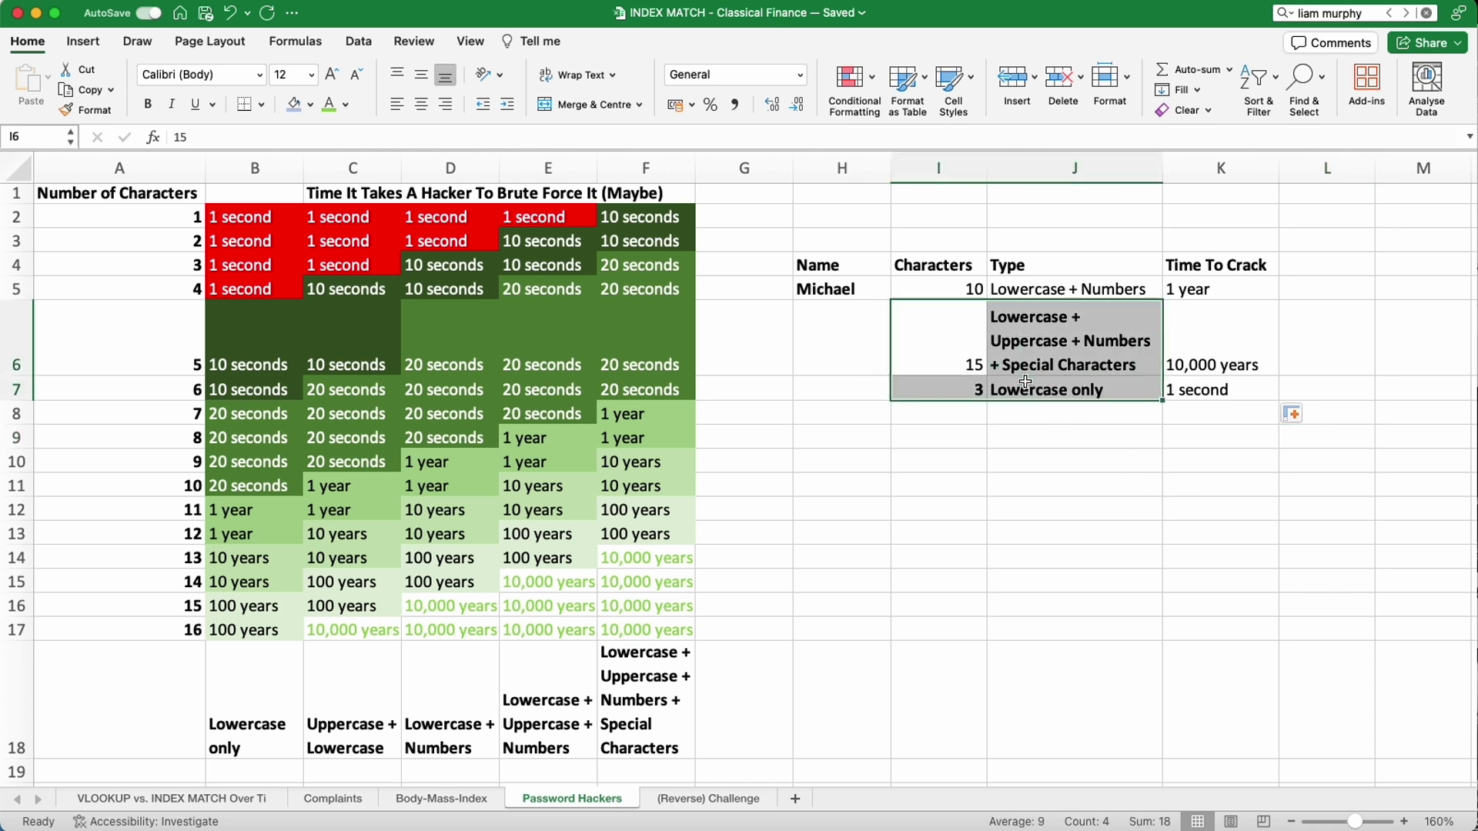
{"action": "key", "text": "super+b"}
{"action": "key", "text": "super+b"}
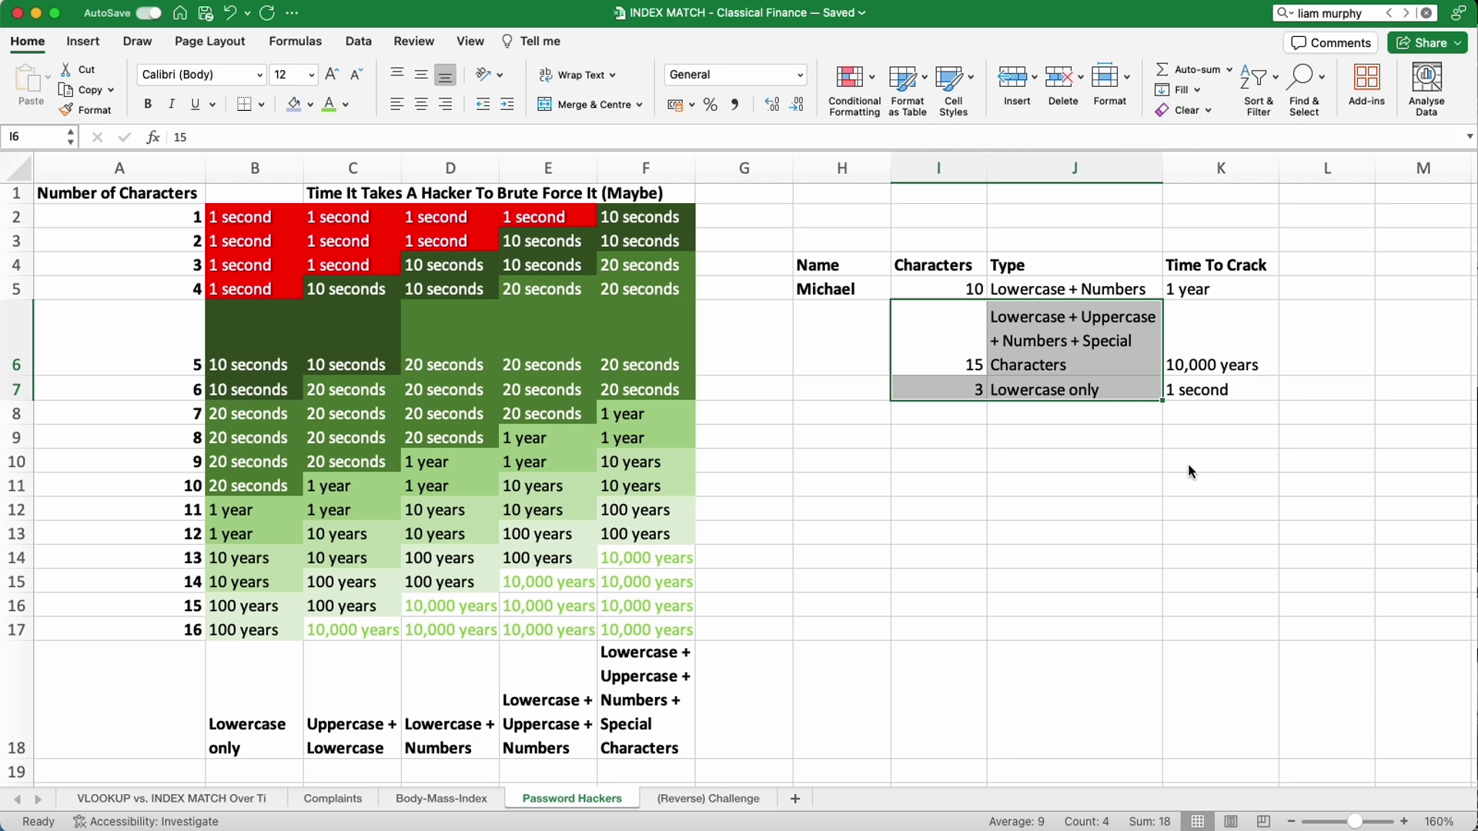
{"action": "left_click", "coordinate": [1227, 482]}
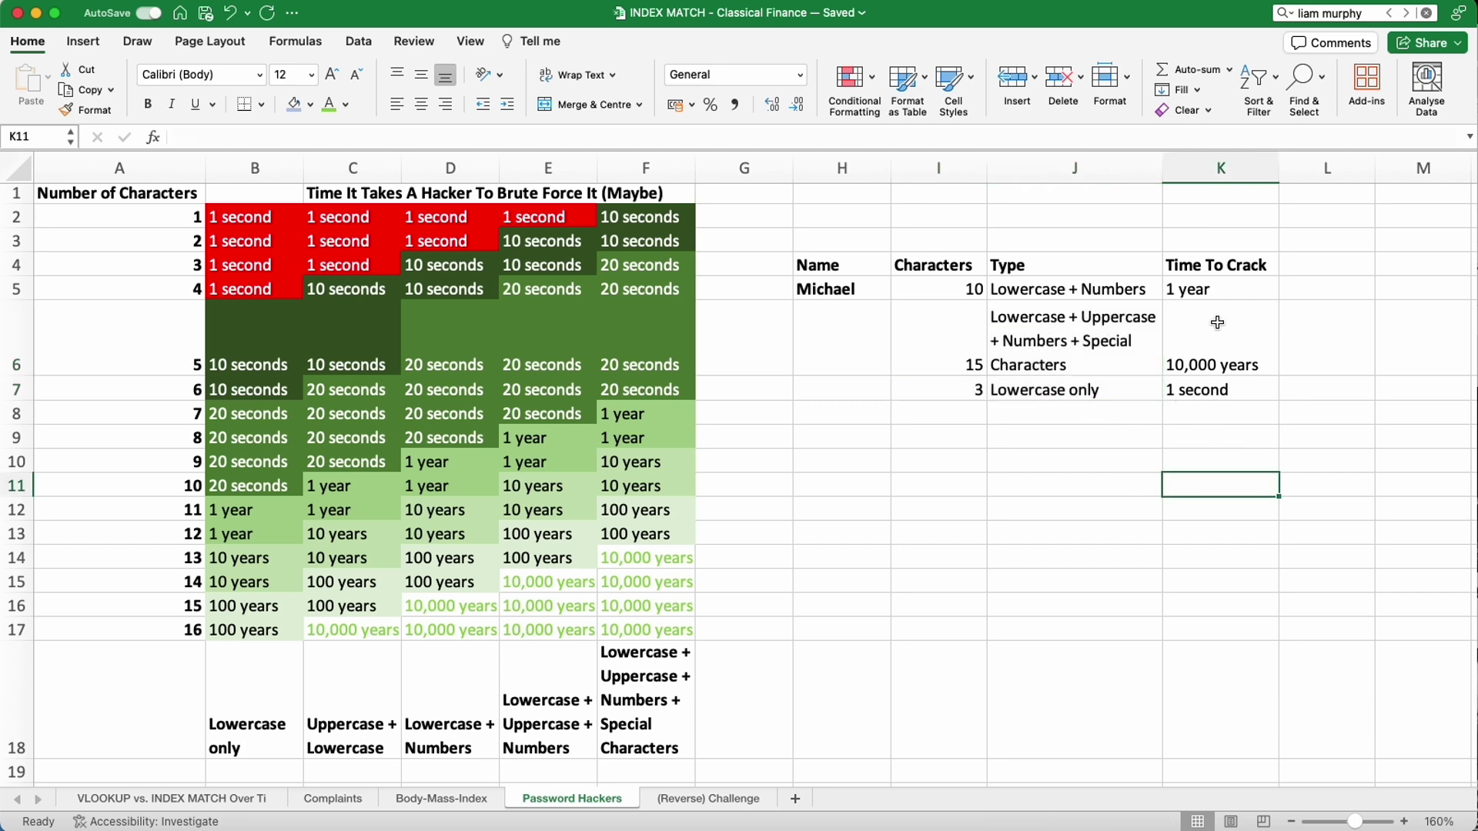
{"action": "left_click_drag", "start_coordinate": [1227, 292], "coordinate": [1243, 383]}
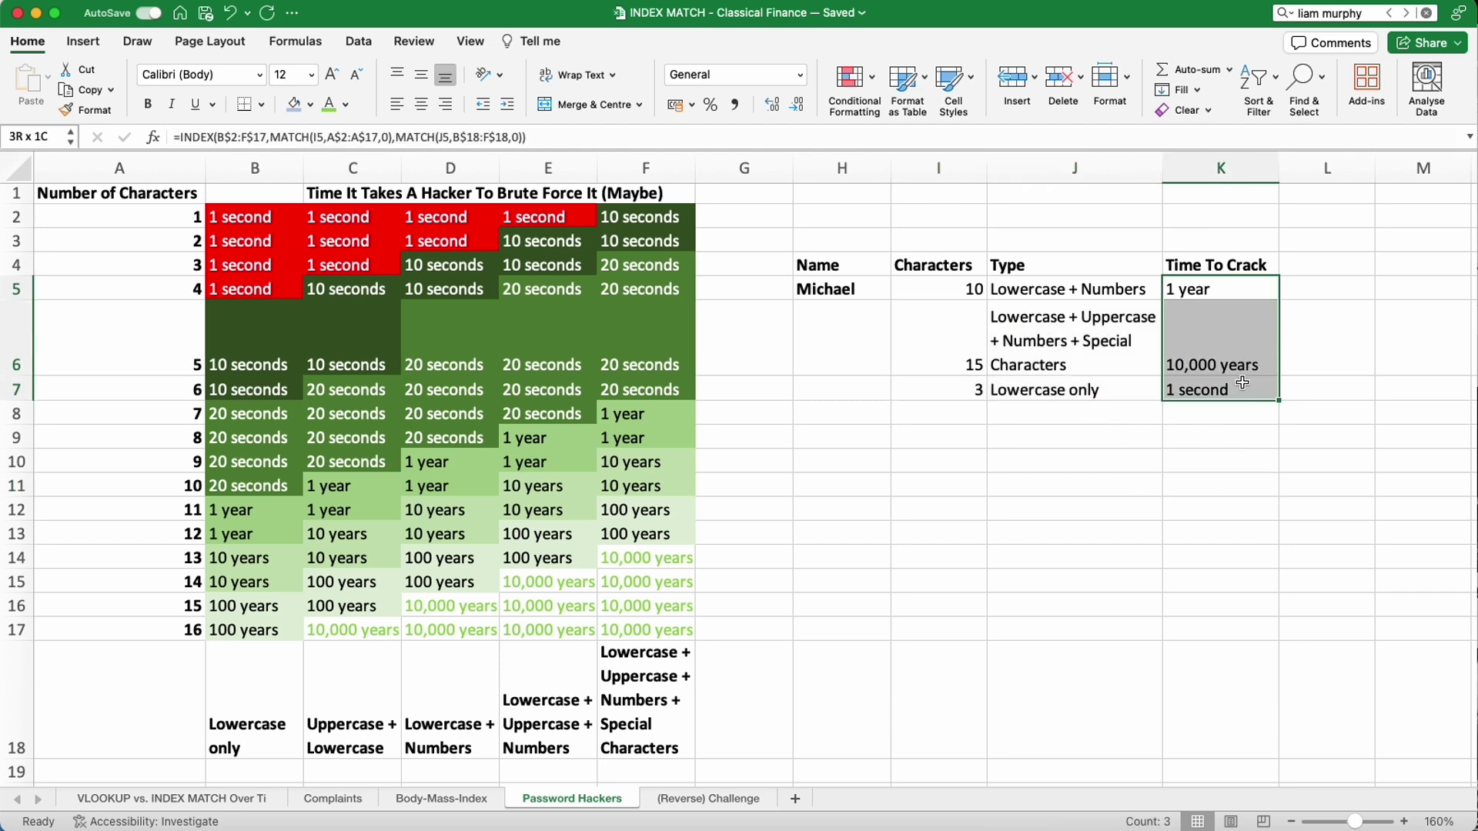
Review the Body-Mass-Index and Complaints sheets, including the J8 complaint lookup formula.
{"action": "left_click", "coordinate": [443, 801]}
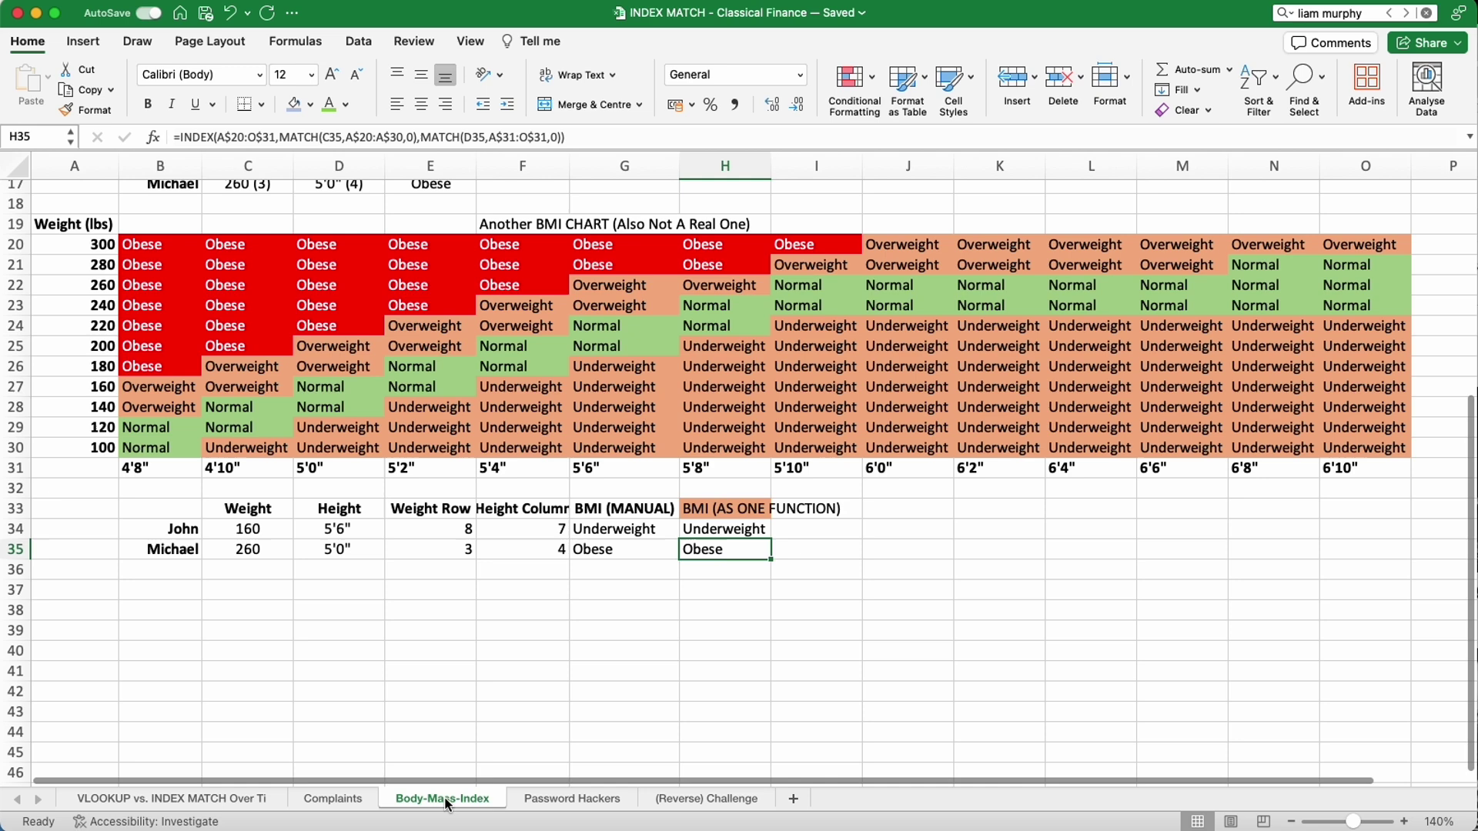
{"action": "left_click", "coordinate": [333, 800]}
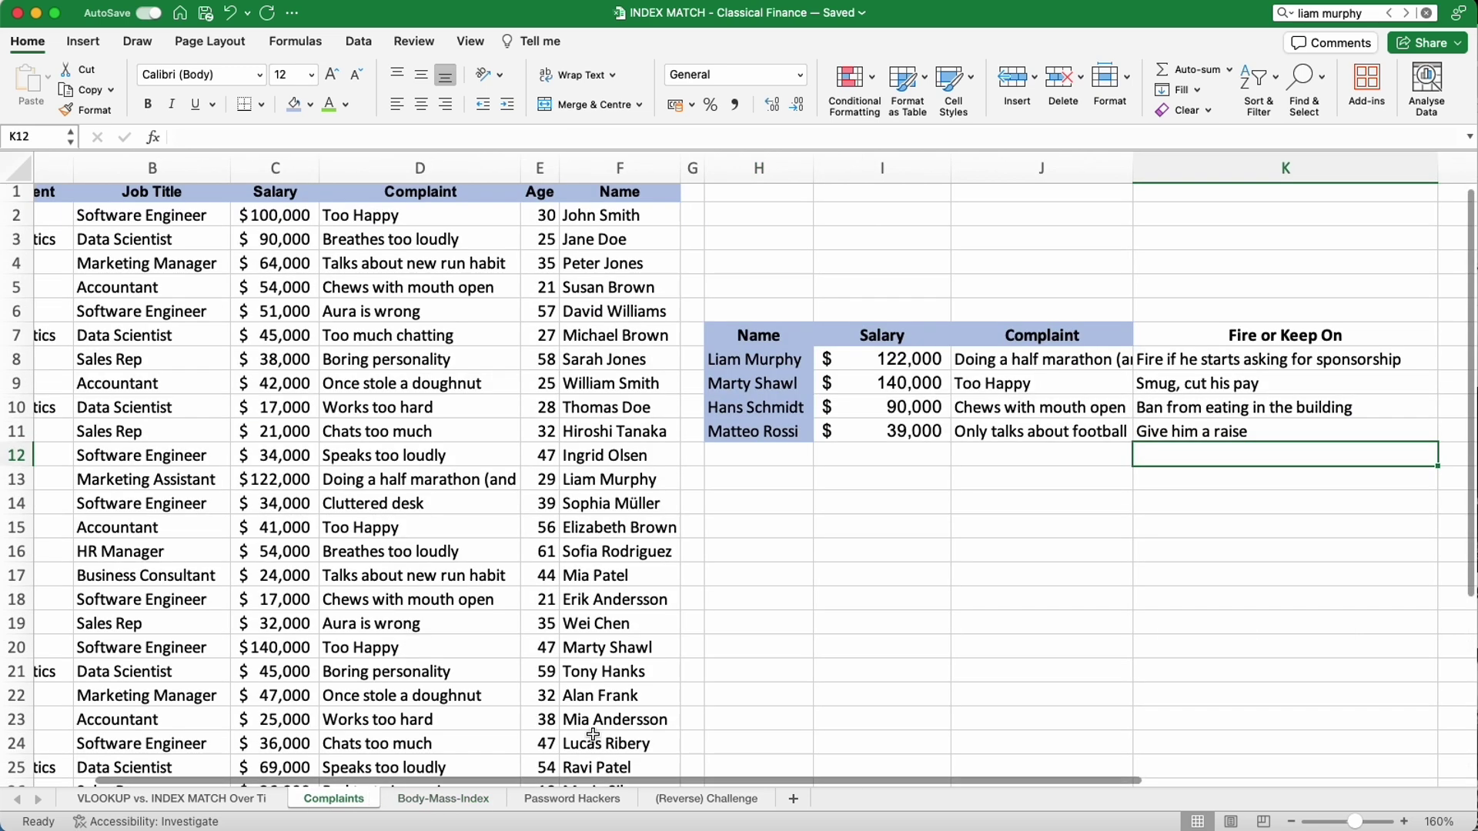
{"action": "left_click", "coordinate": [1238, 368]}
{"action": "left_click", "coordinate": [1080, 360]}
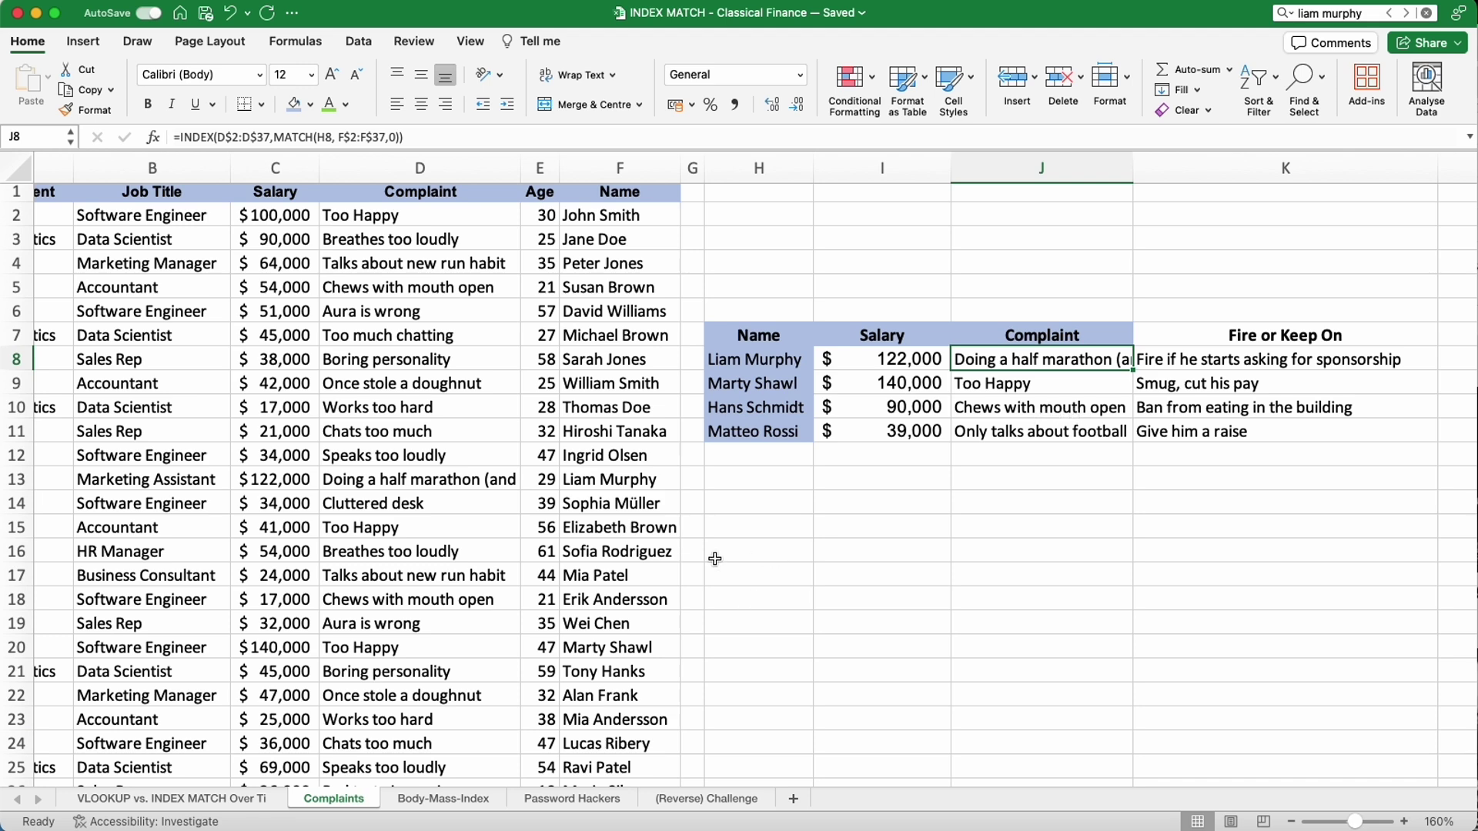
On the VLOOKUP vs. INDEX MATCH sheet, type THANK in H46 and YOU in I46.
{"action": "left_click", "coordinate": [213, 801]}
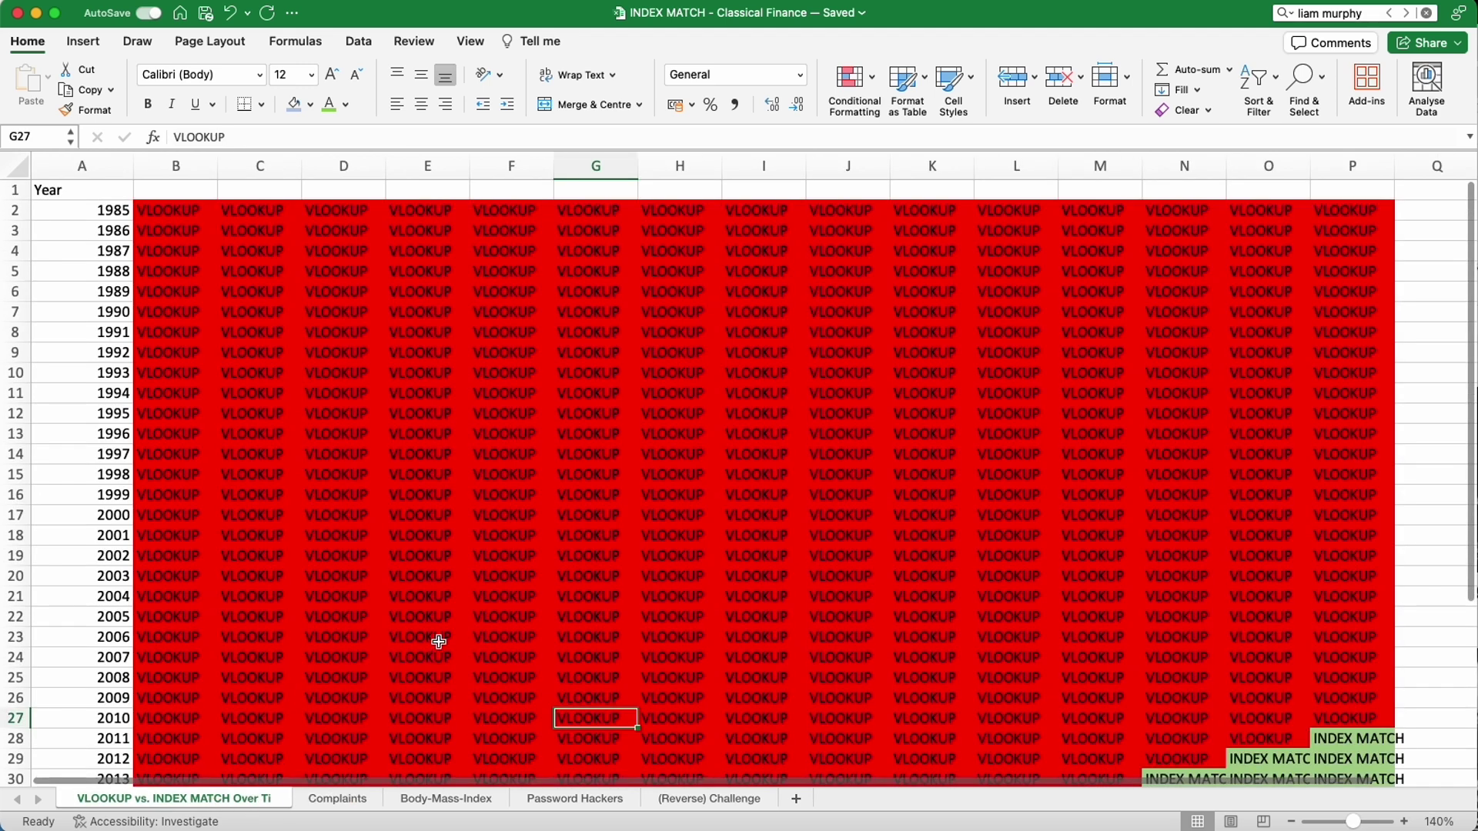
{"action": "scroll", "coordinate": [435, 642], "scroll_direction": "down", "scroll_amount": 1}
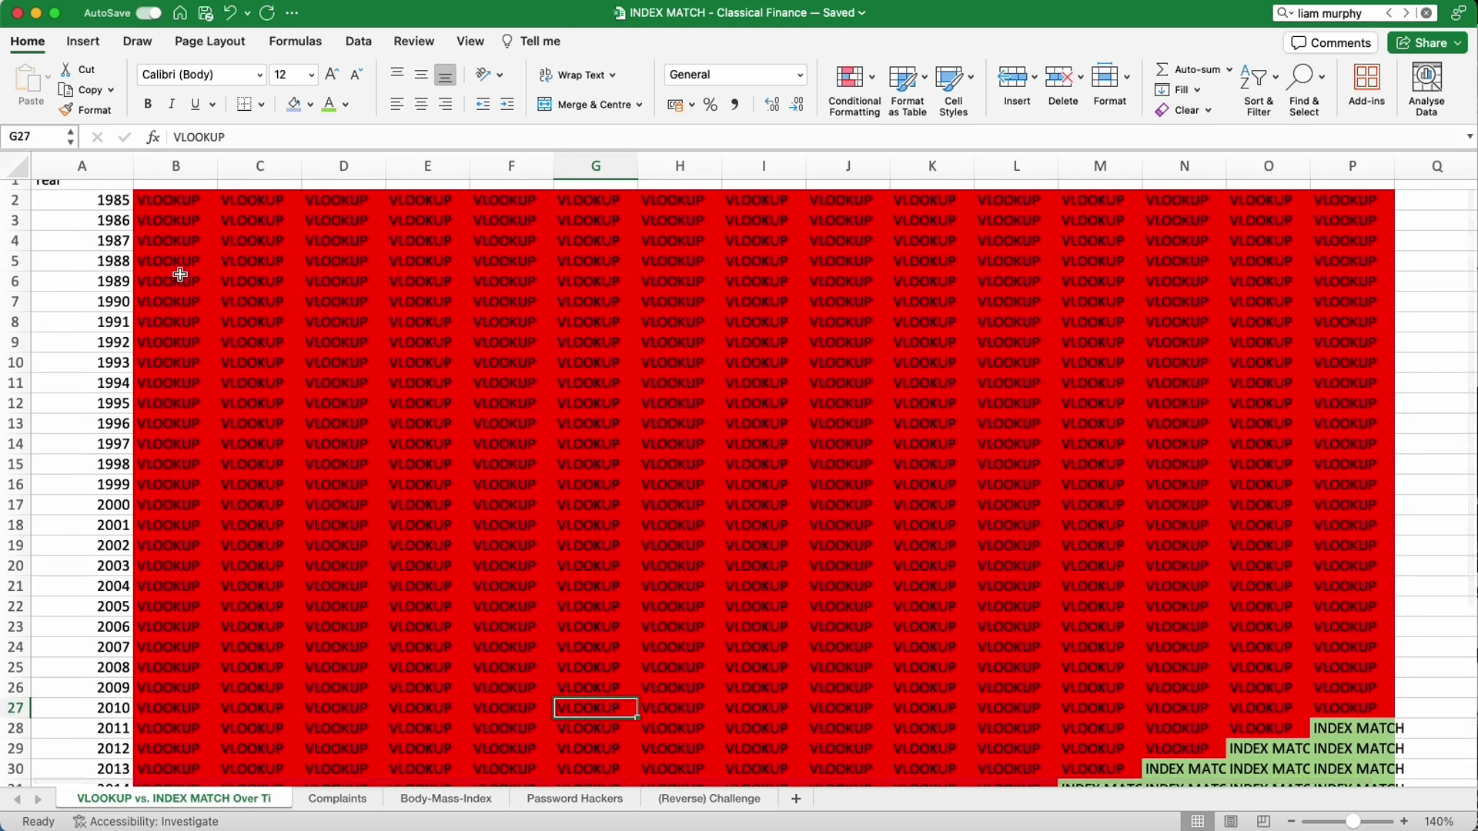
{"action": "left_click_drag", "start_coordinate": [172, 201], "coordinate": [1337, 703]}
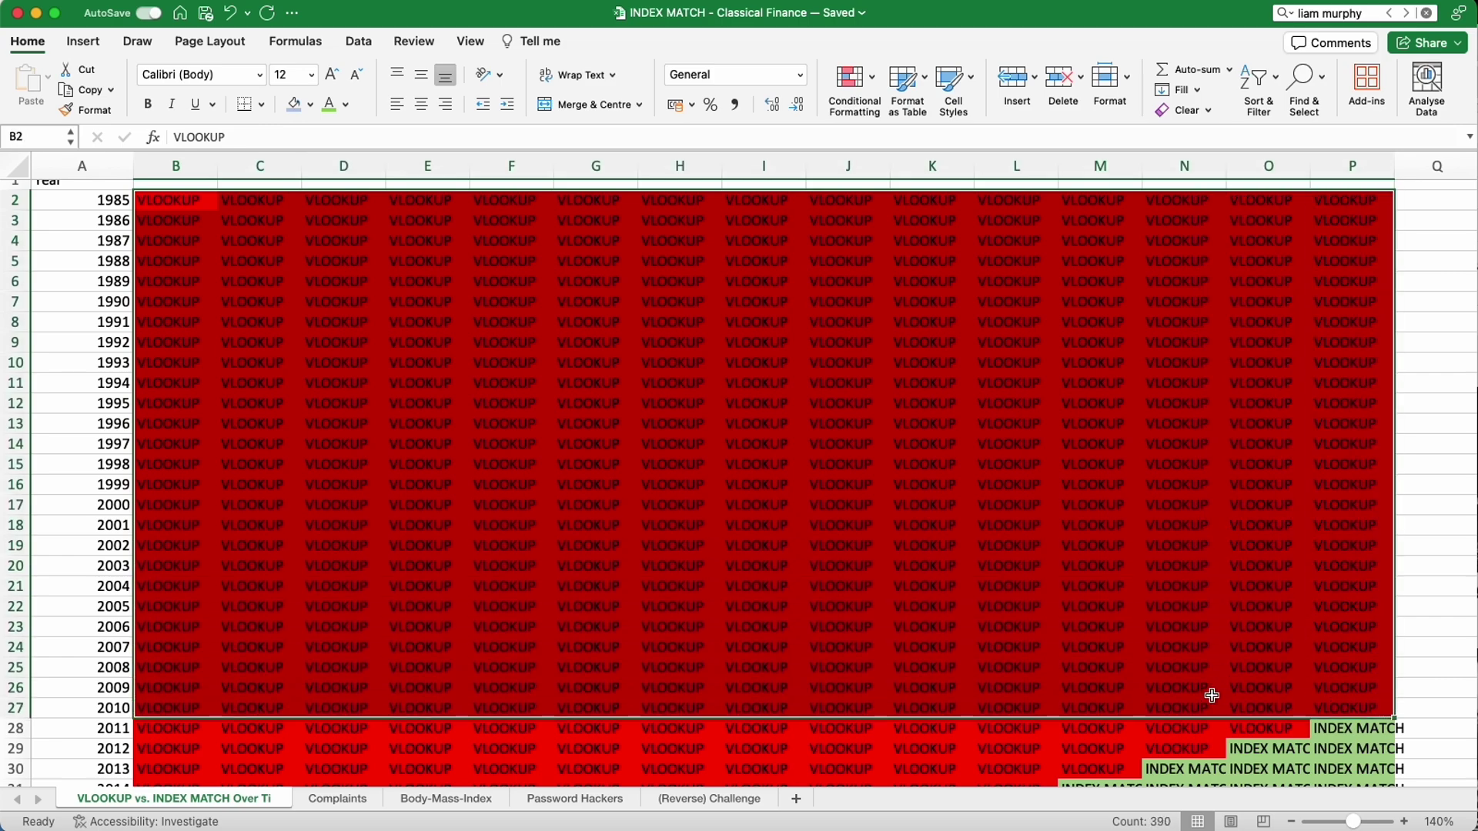
{"action": "scroll", "coordinate": [1214, 693], "scroll_direction": "down", "scroll_amount": 5}
{"action": "left_click_drag", "start_coordinate": [190, 666], "coordinate": [1101, 643]}
{"action": "scroll", "coordinate": [1101, 643], "scroll_direction": "left", "scroll_amount": 5}
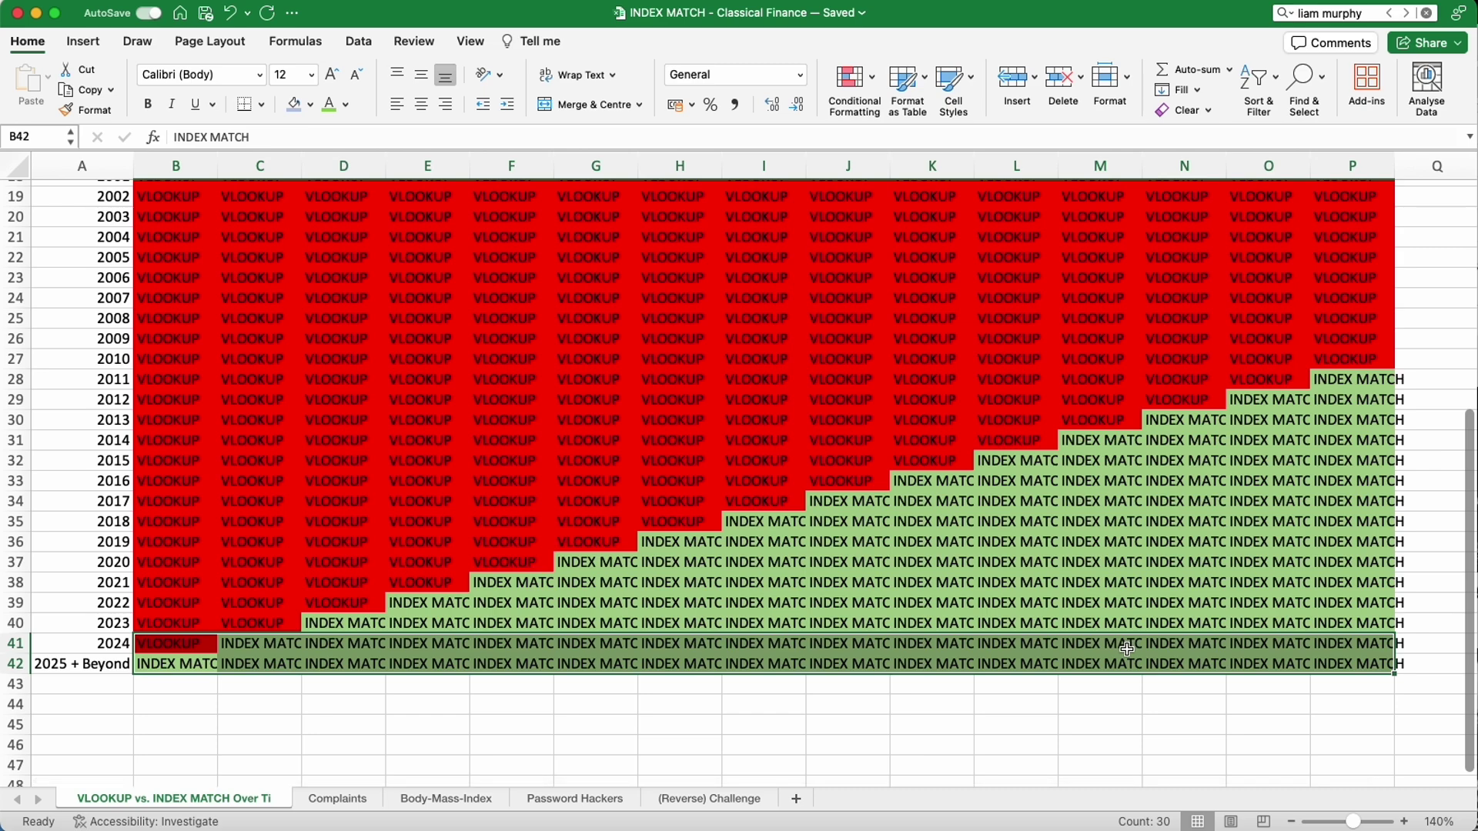
{"action": "scroll", "coordinate": [693, 441], "scroll_direction": "down", "scroll_amount": 5}
{"action": "left_click", "coordinate": [691, 440]}
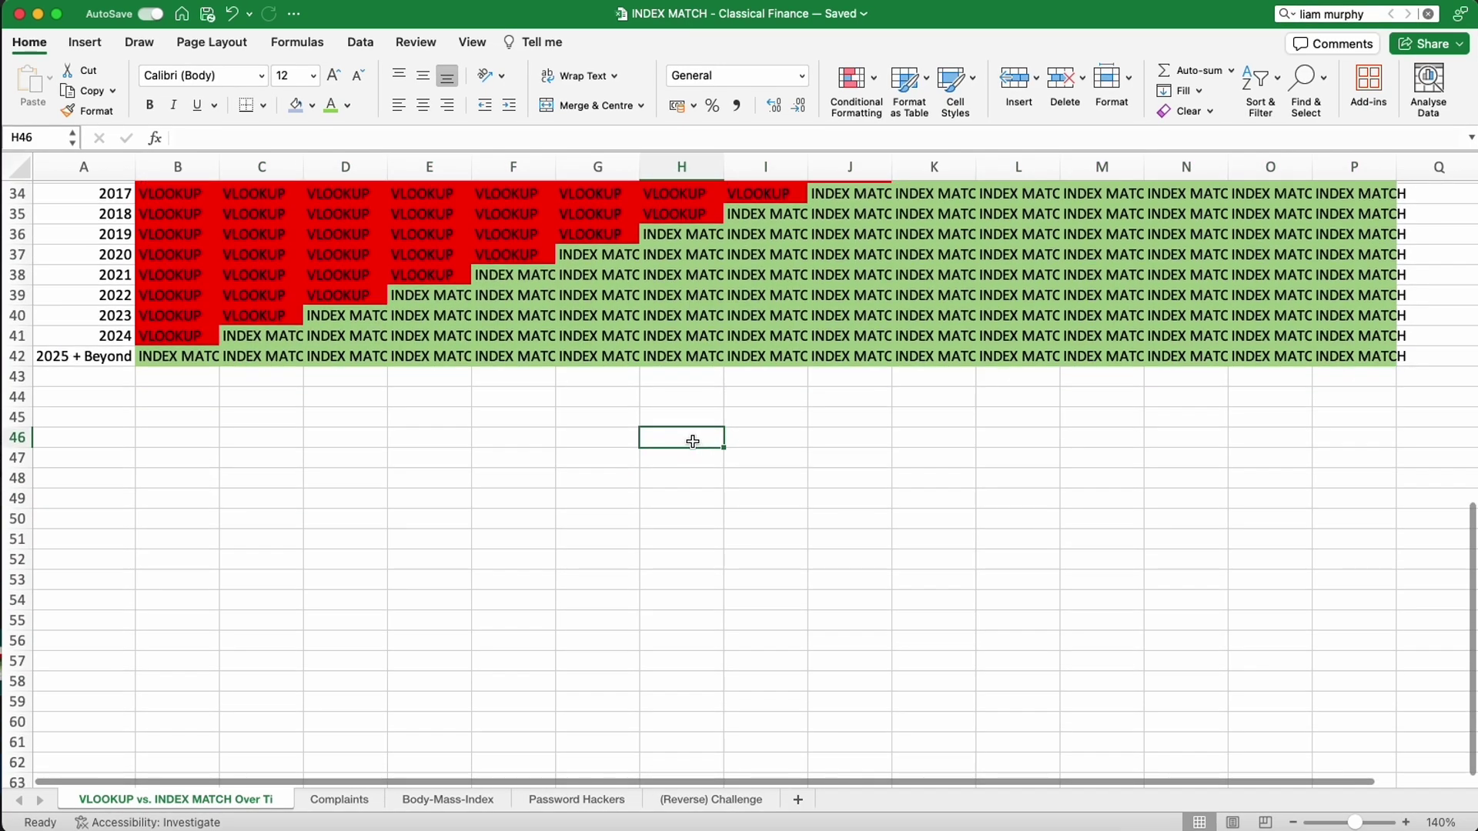
{"action": "type", "text": "THANK"}
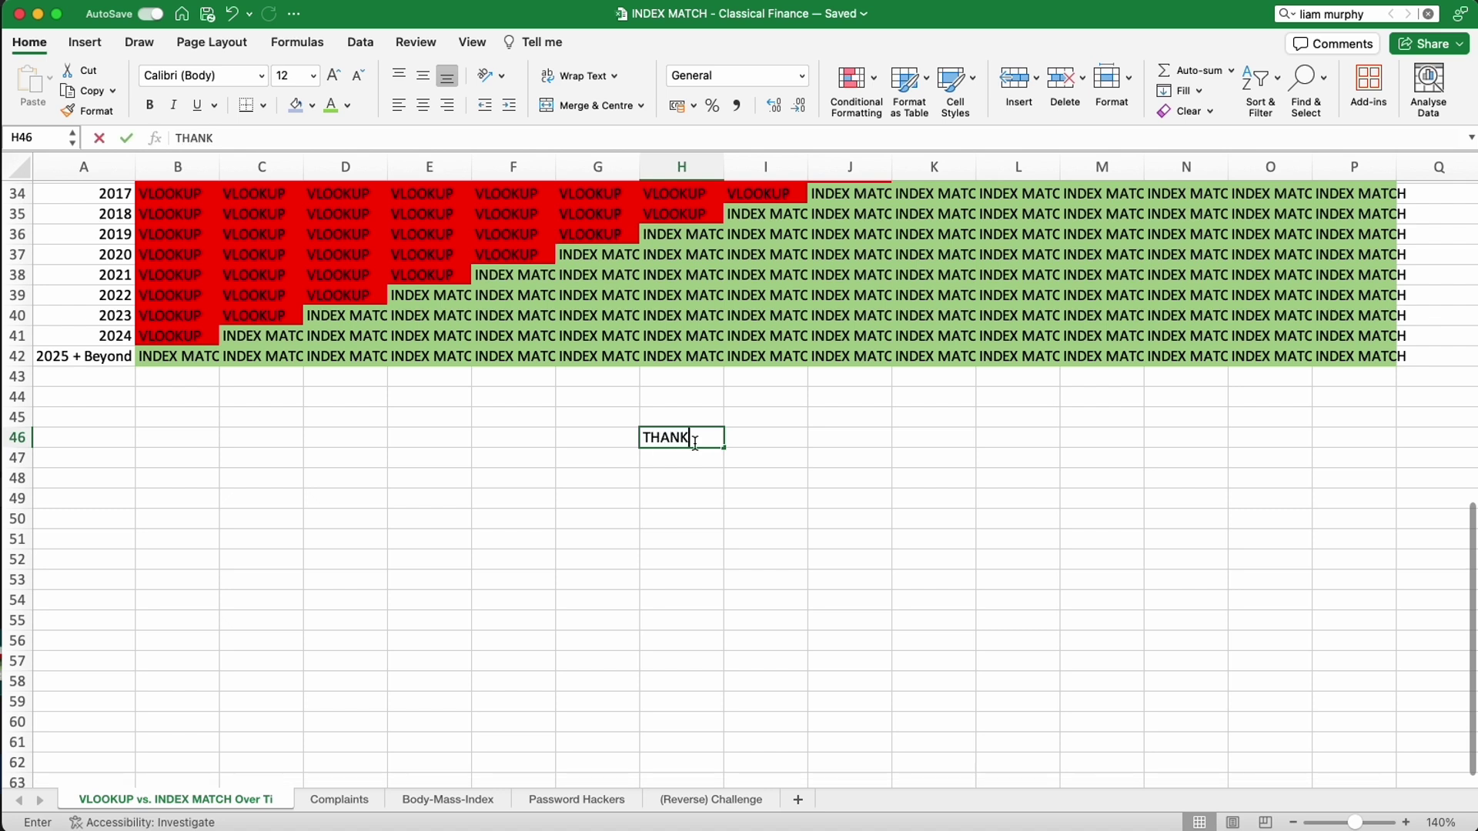
{"action": "key", "text": "Tab"}
{"action": "type", "text": "YOU"}
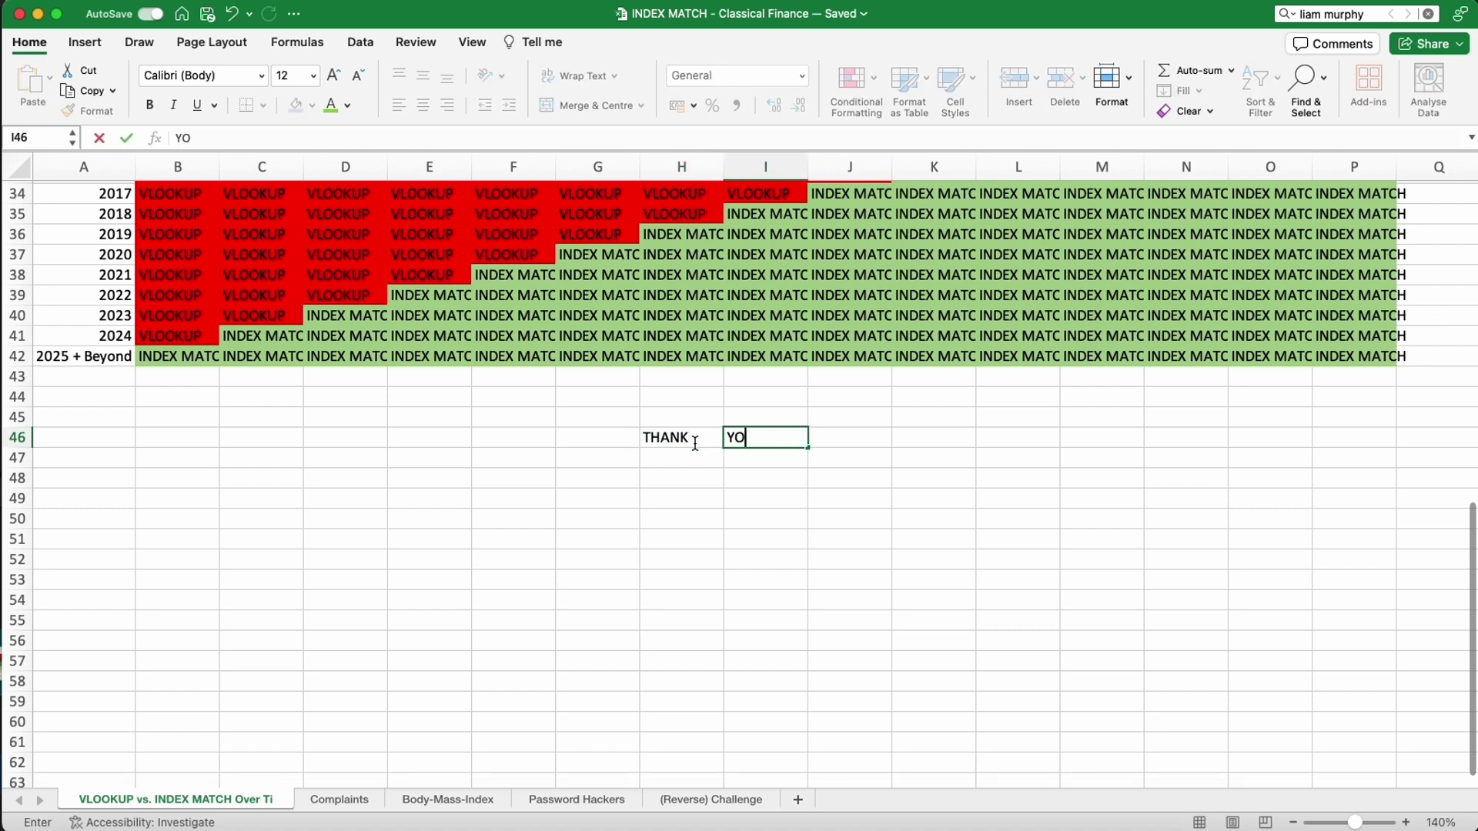